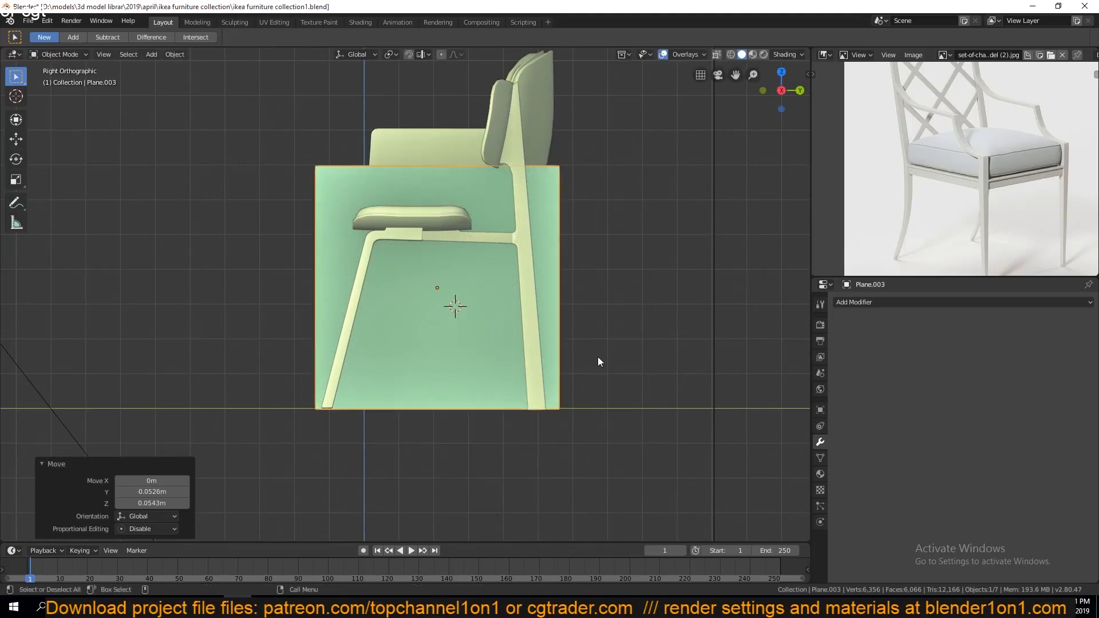
- Apply the plane's rotation and scale, and move it 2.17 m along X away from the row of chairs
left_click(597, 387)
key("KP_1")
scroll(286, 284, "down", 6)
key("g")
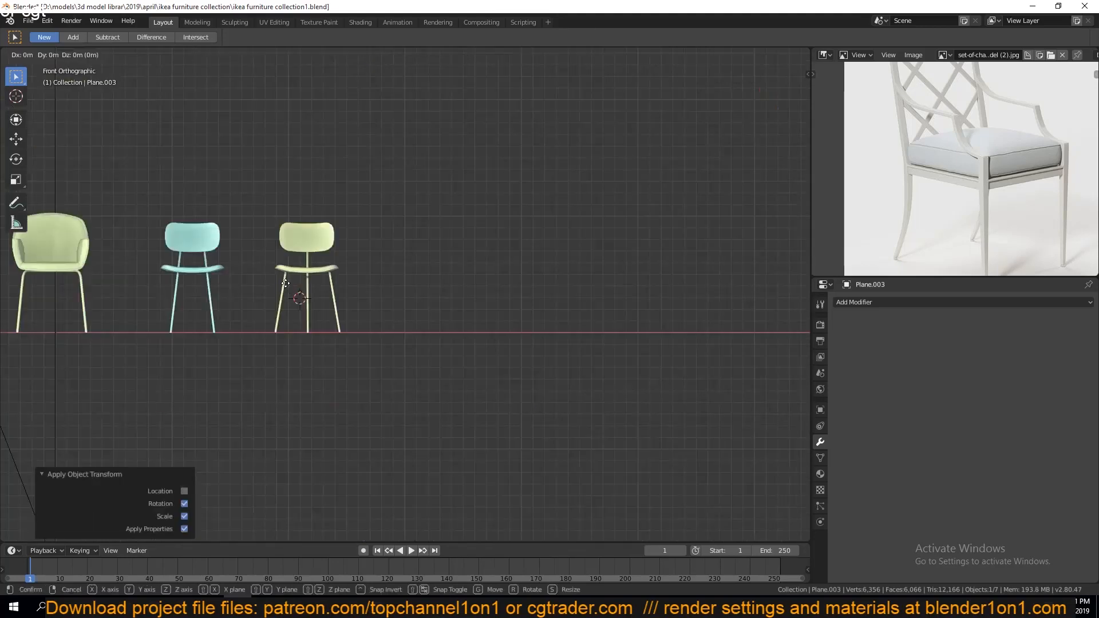
key("x")
left_click(540, 309)
- Show the scene as wireframe, move the plane -1.26 m along X back beside the last chair, and save the file
key("shift+z")
key("g")
key("z")
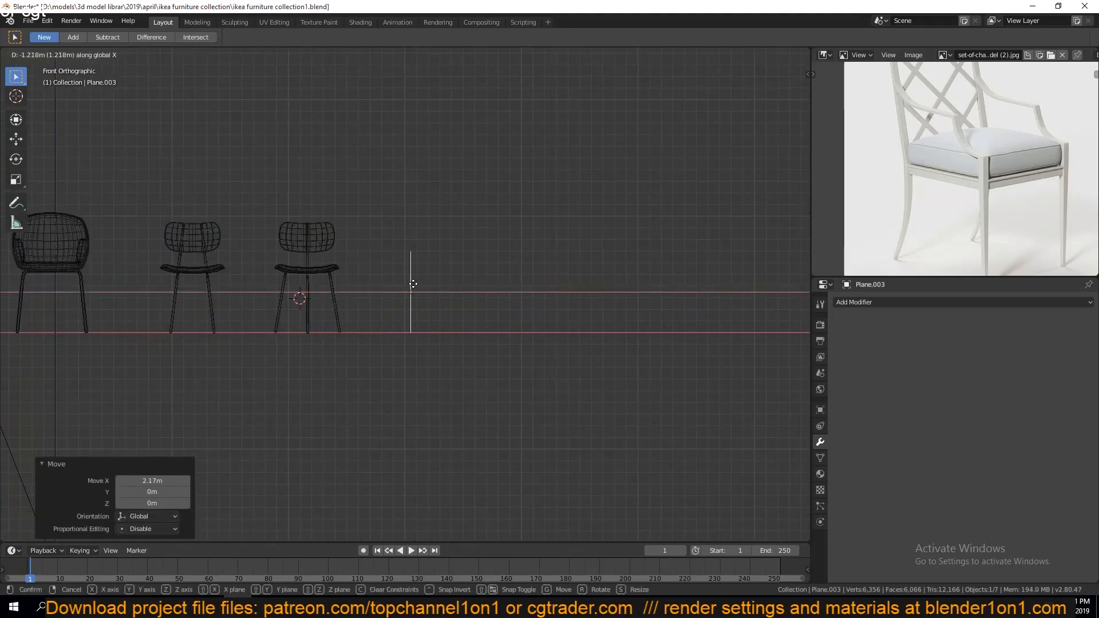
left_click(413, 284)
key("KP_3")
scroll(395, 298, "up", 4)
key("ctrl+s")
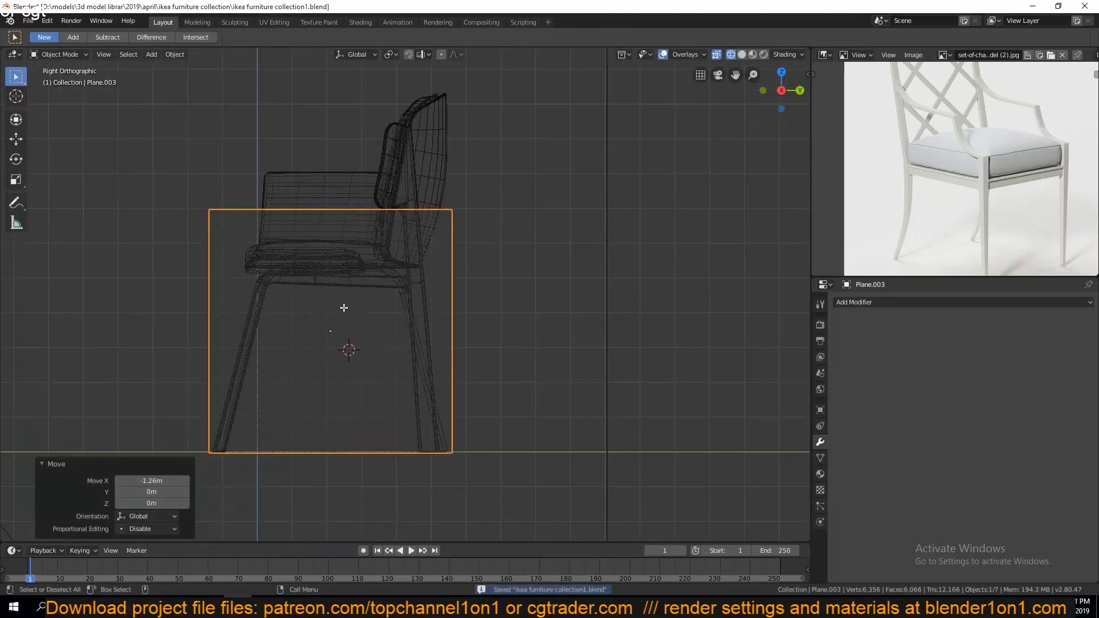
- Lower the plane's top edge slightly along Z in the right side view
key("Tab")
left_click(346, 205)
key("g")
right_click(351, 266)
key("g")
key("z")
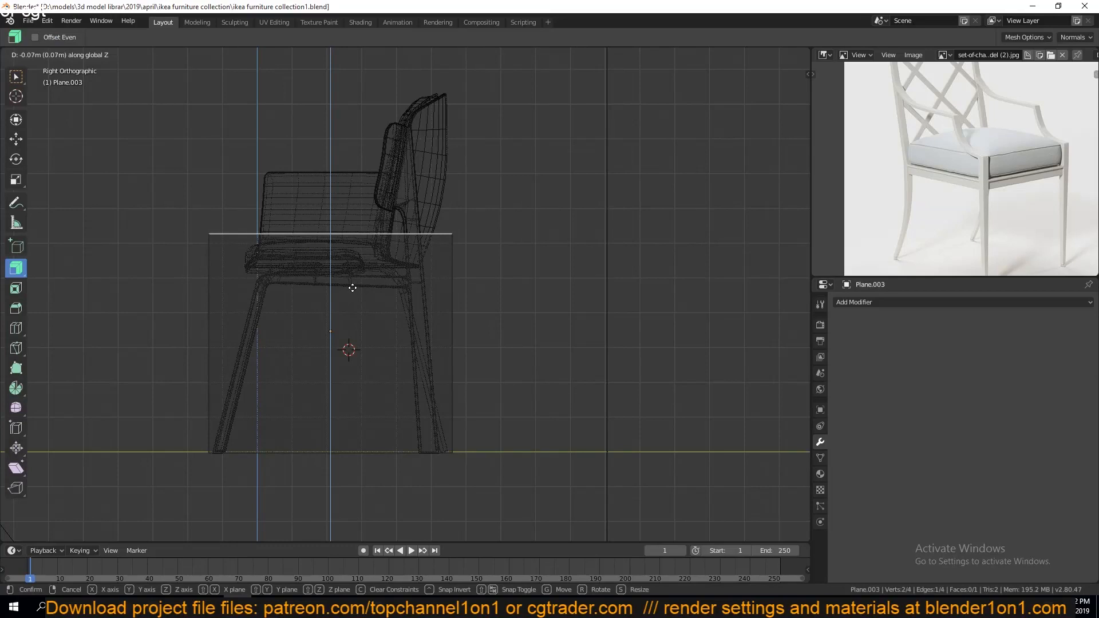
left_click(354, 284)
- Add a vertical loop cut to the plane near its front edge
key("alt+a")
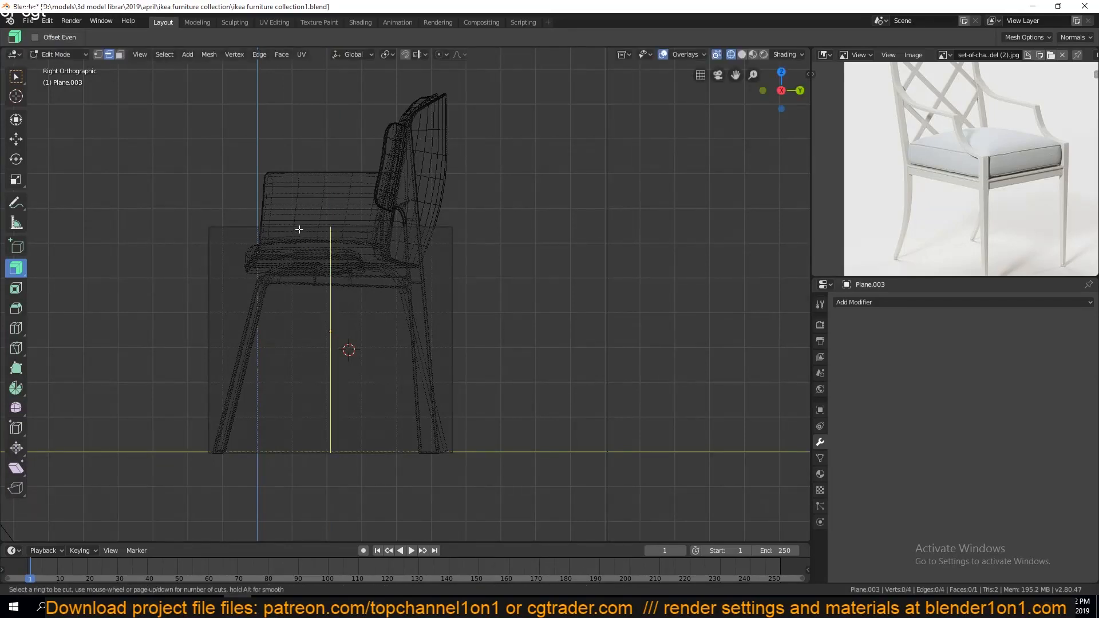
left_click(300, 229)
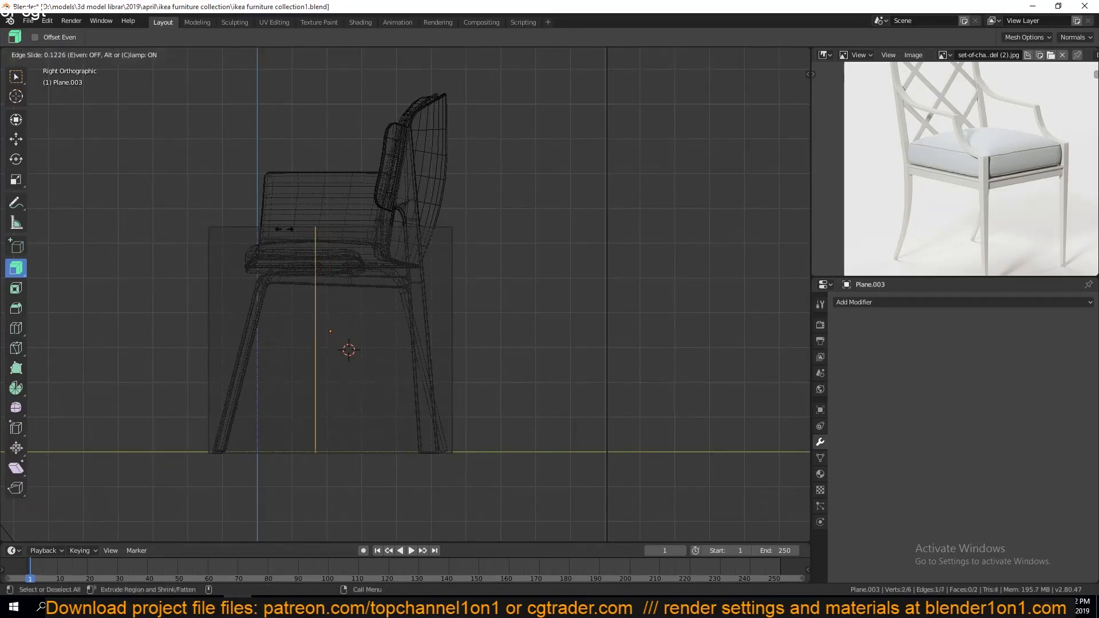
left_click(232, 224)
- Extrude the rear section of the plane's top edge upward about 0.15 m along Z to armrest height
left_click(352, 240)
middle_click_drag(351, 240, 352, 325, "shift")
key("e")
key("z")
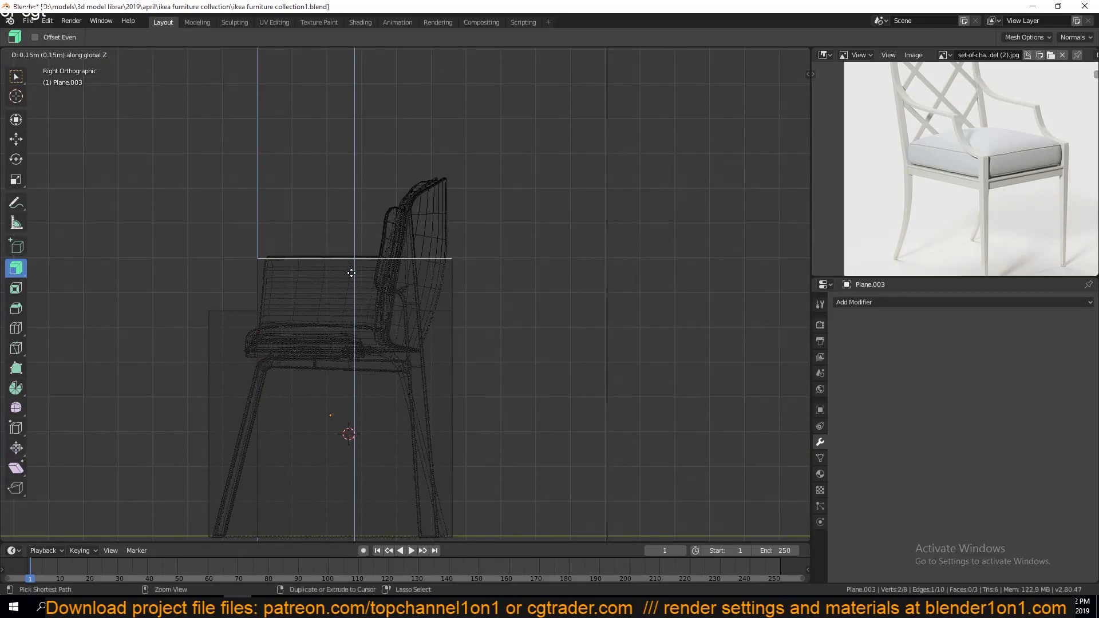
left_click(352, 273)
- Extrude the upper rear corner vertex straight up about 0.32 m to form the backrest line
middle_click_drag(420, 280, 392, 335, "shift")
scroll(950, 170, "down", 2)
key("1")
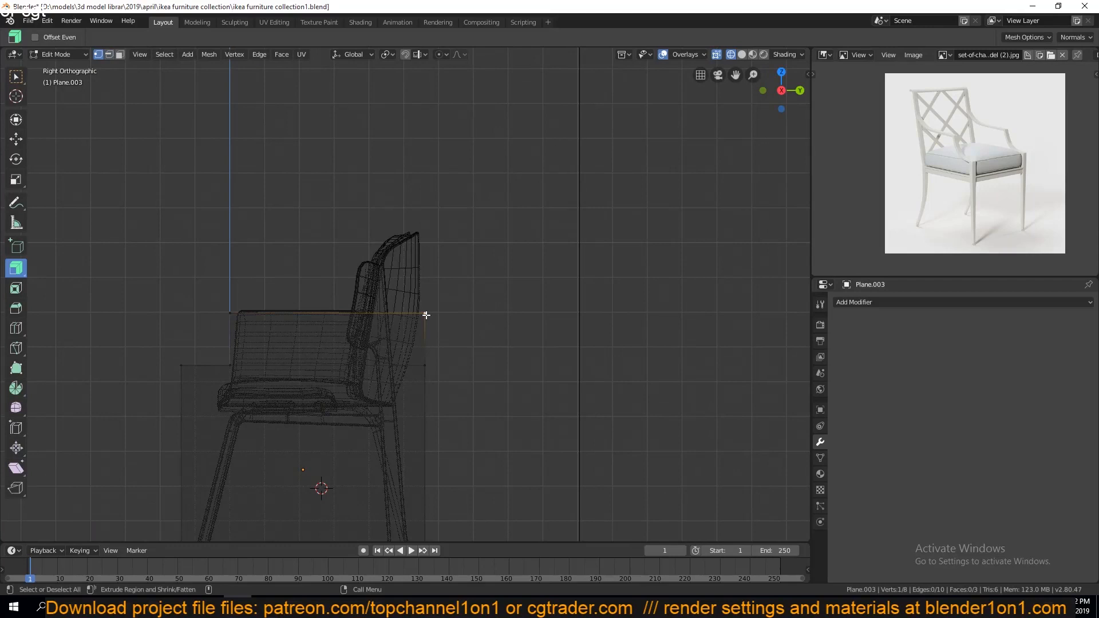
key("e")
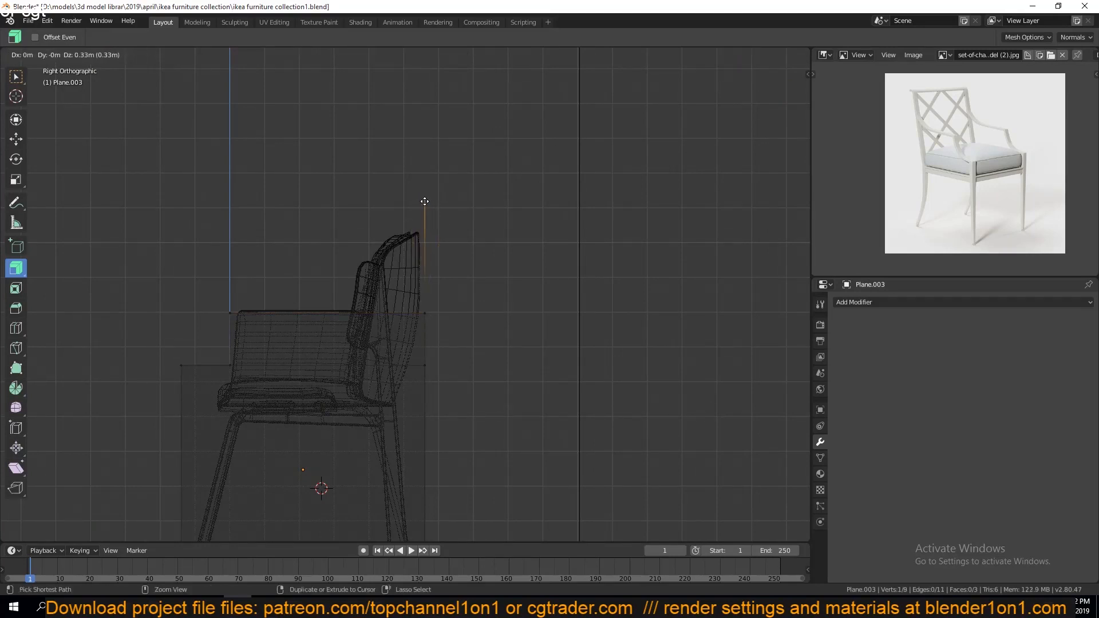
left_click(425, 204)
- Move the rear vertices above the floor -0.1 m along Y so the back leg slants
middle_click_drag(438, 306, 469, 191, "shift")
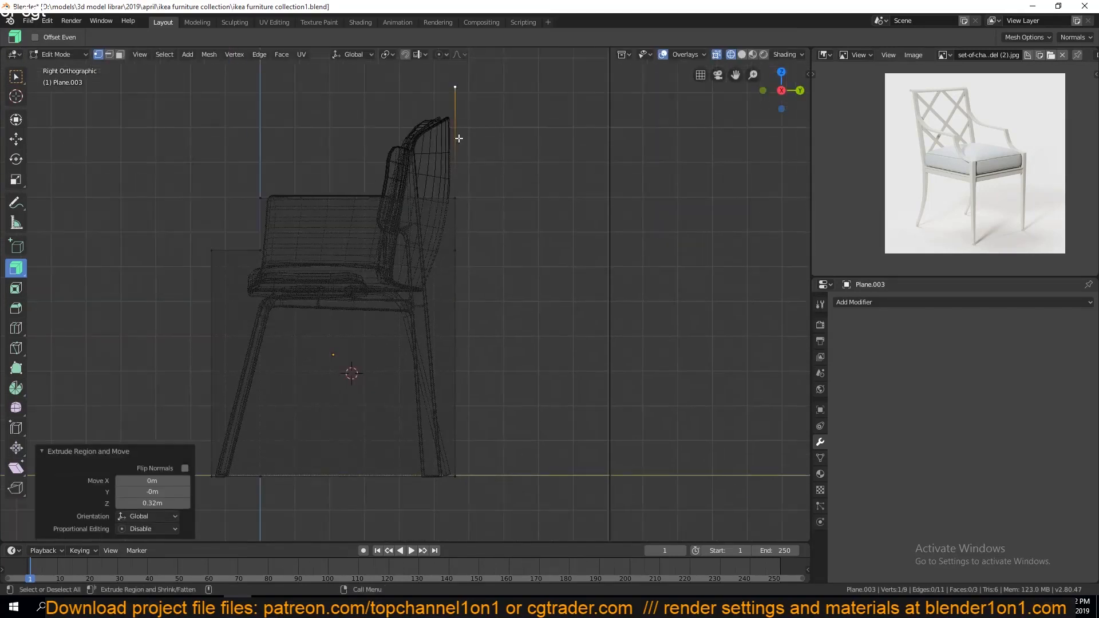
left_click(461, 465)
left_click_drag(414, 86, 517, 255)
key("g")
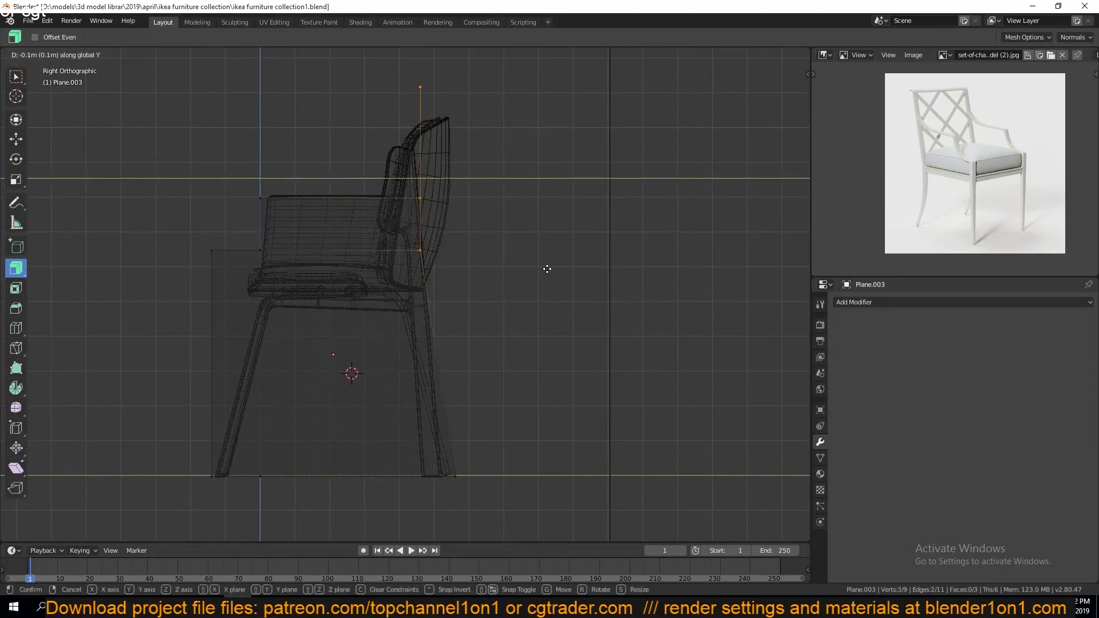
left_click(548, 269)
middle_click_drag(454, 292, 515, 245, "shift")
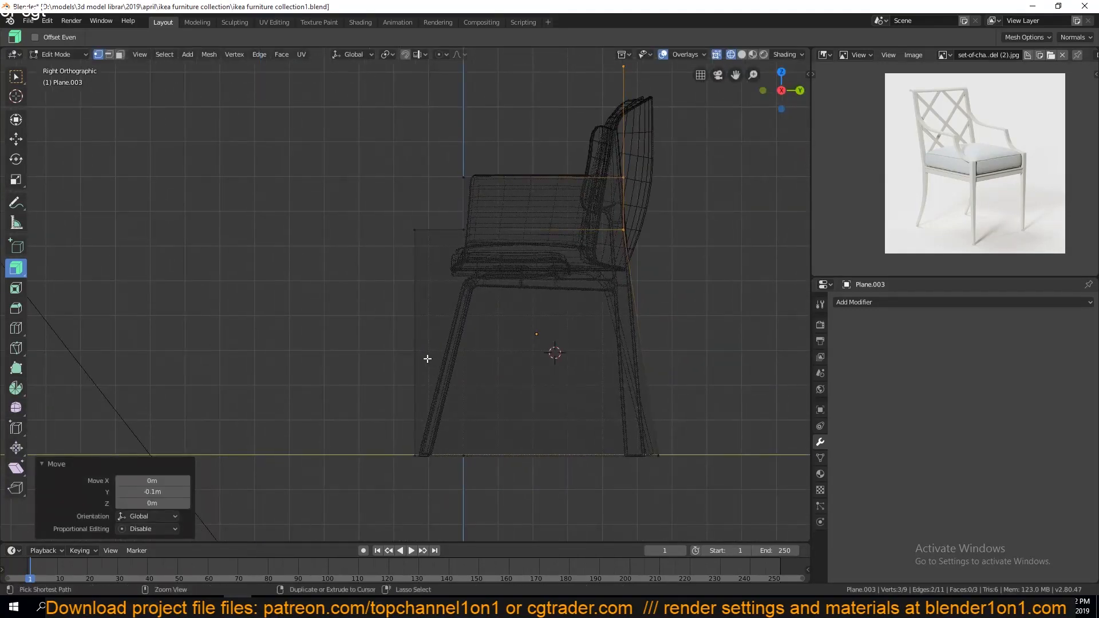
- Box-select all the front vertices and move them inward along Y to shorten the side profile
key("alt+a")
key("b")
left_click_drag(383, 158, 499, 475)
key("b")
key("g")
key("x")
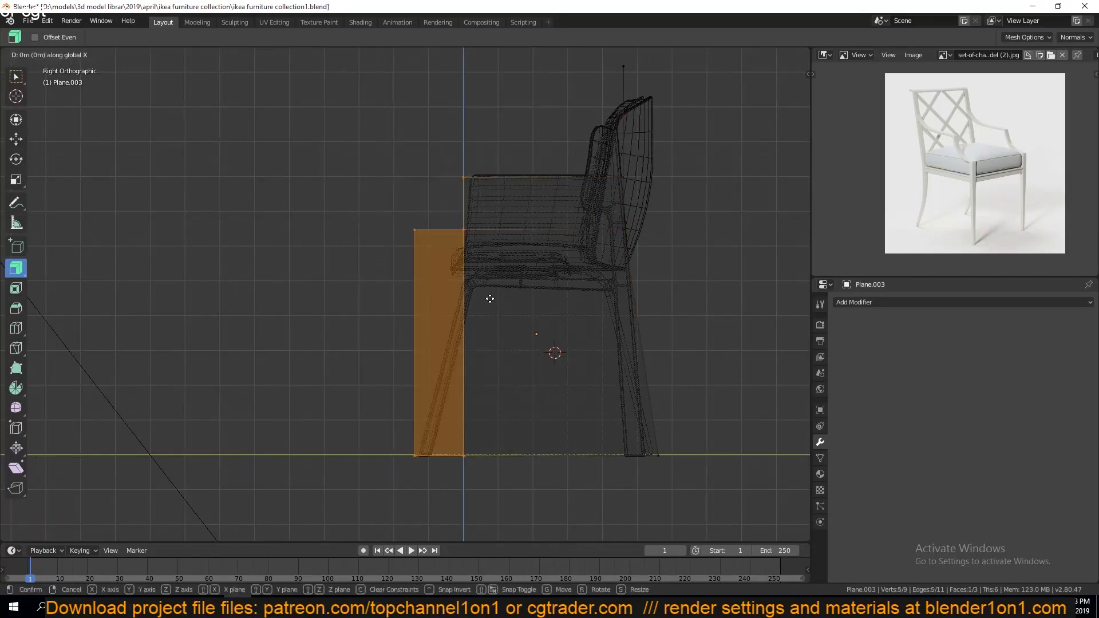
key("y")
left_click(523, 300)
- Lower the armrest's front vertex along Z so the armrest slopes down toward the front
key("alt+a")
left_click(508, 232)
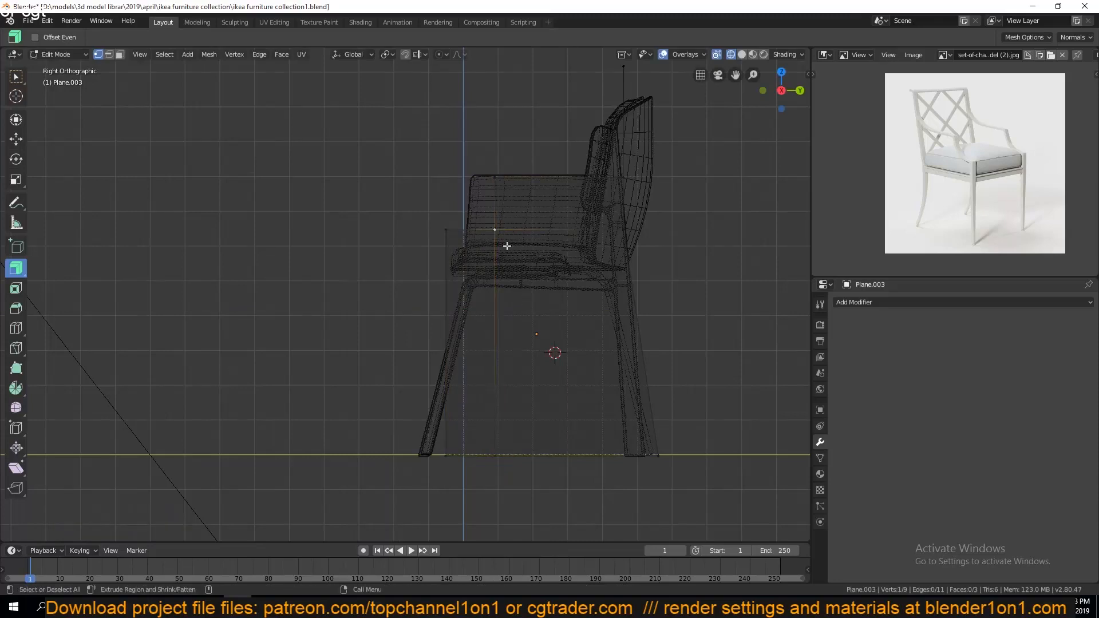
middle_click_drag(544, 275, 534, 309, "shift")
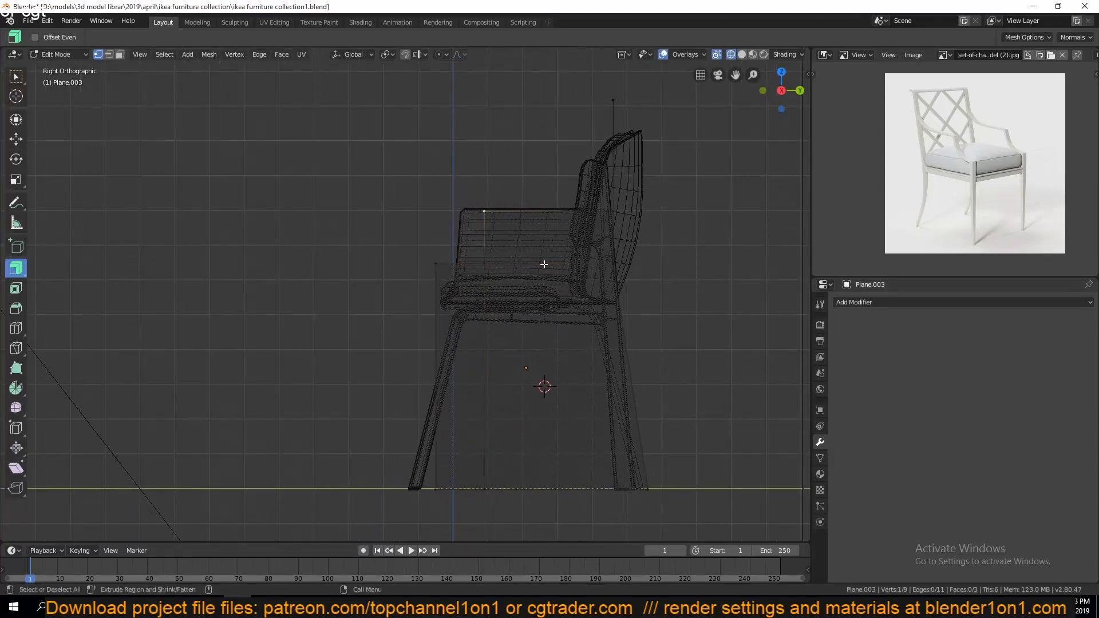
key("g")
key("z")
left_click(548, 292)
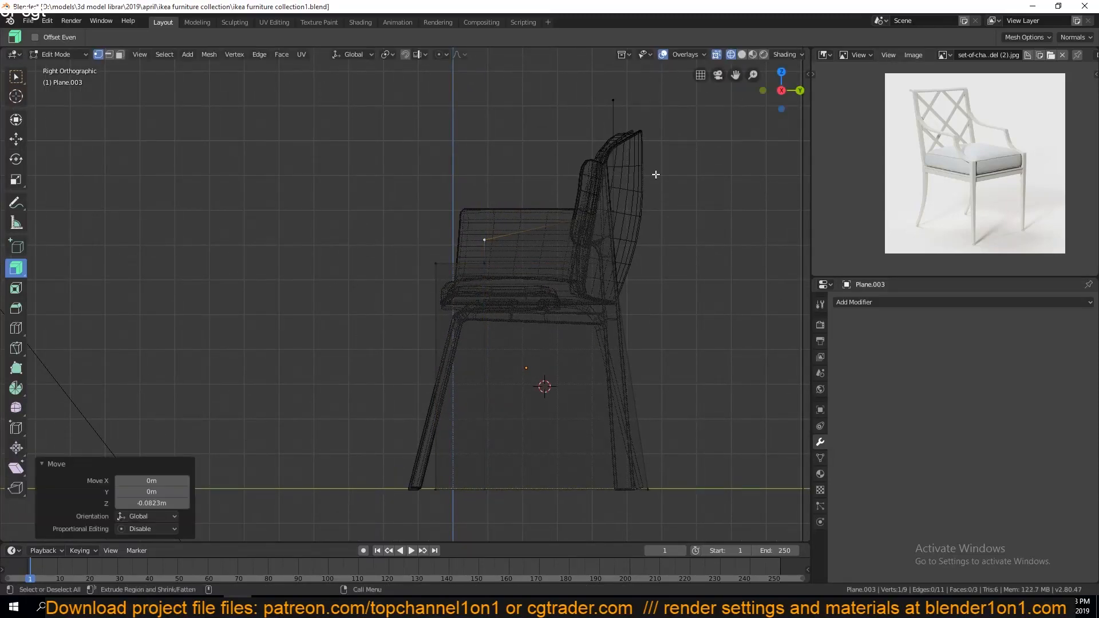
key("g")
key("z")
left_click(496, 243)
left_click(488, 265)
key("ctrl+b")
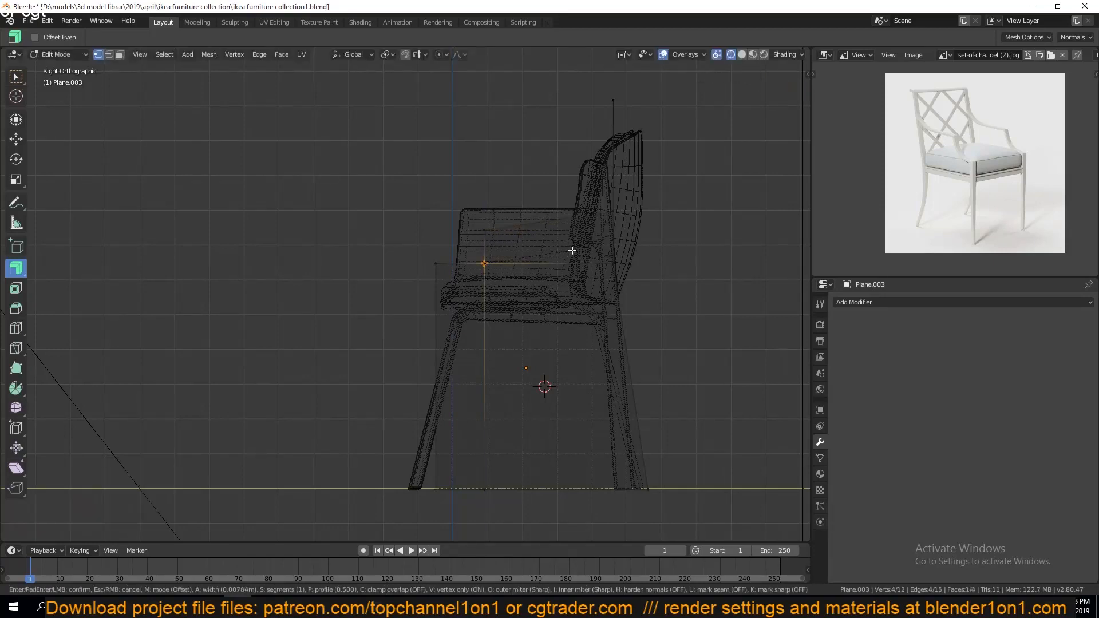
right_click(577, 247)
key("Tab")
key("z")
key("Tab")
key("ctrl+shift+b")
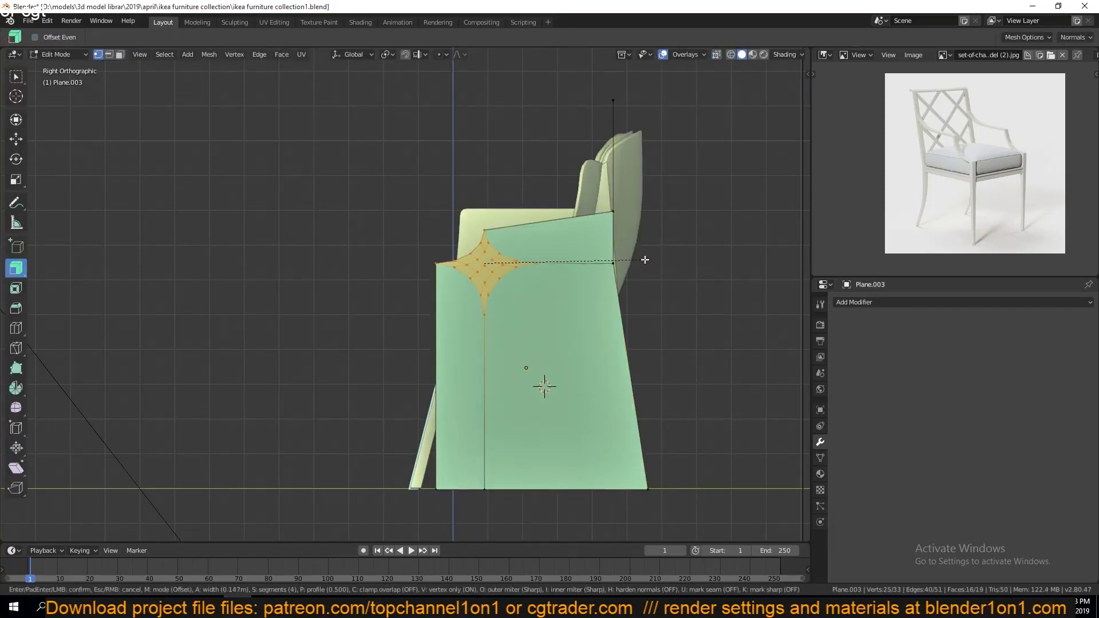
scroll(645, 260, "down", 3)
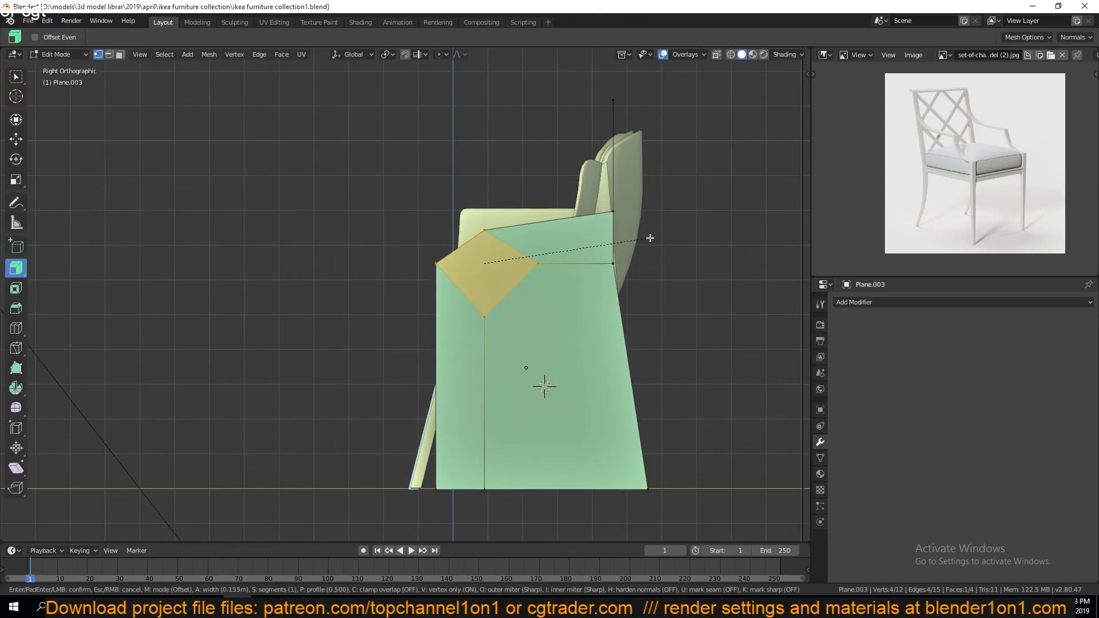
right_click(652, 236)
- Box-select the horizontal row of vertices below the armrest and move it slightly down along Z
scroll(652, 246, "up", 1)
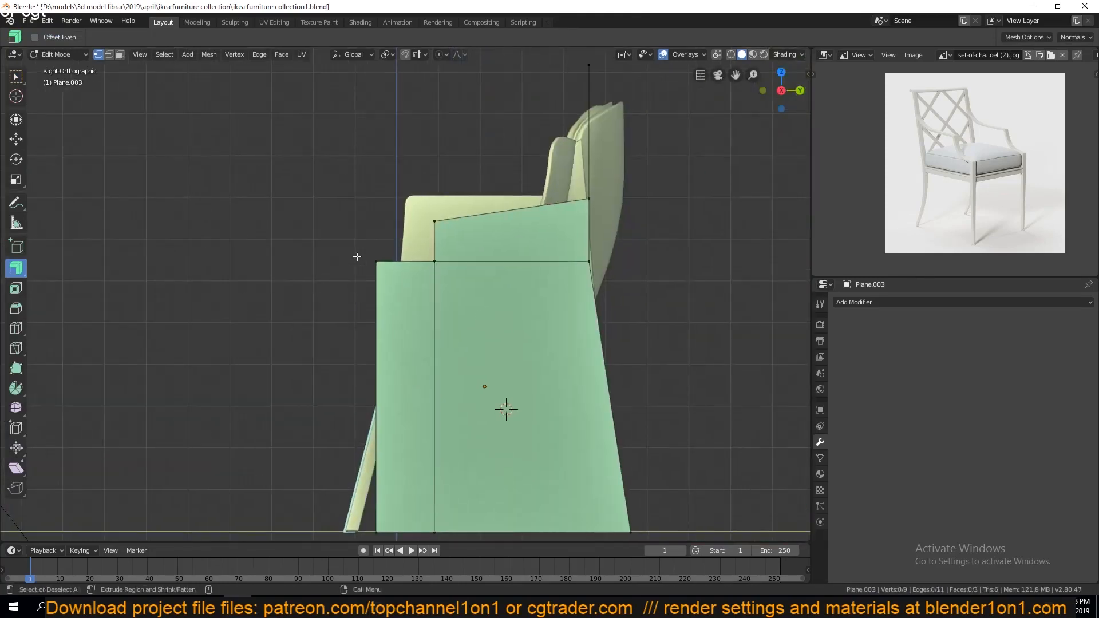
key("z")
left_click_drag(313, 262, 656, 307)
key("g")
key("z")
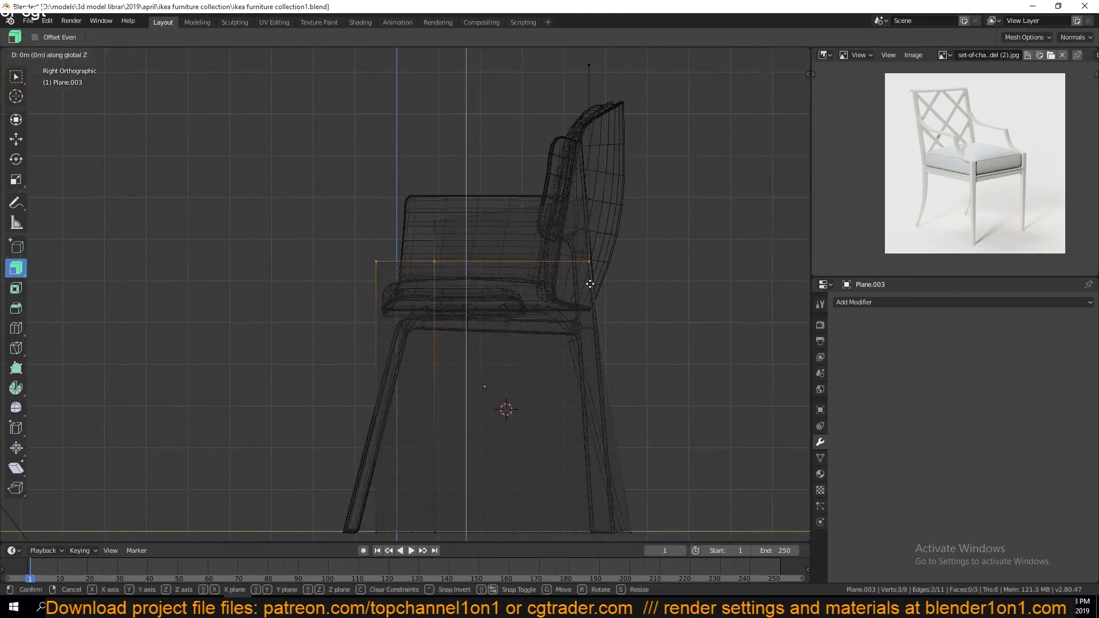
left_click(592, 302)
- Bevel the vertex where the front vertical and horizontal lines cross, using five segments
left_click(450, 282)
key("ctrl+shift+b")
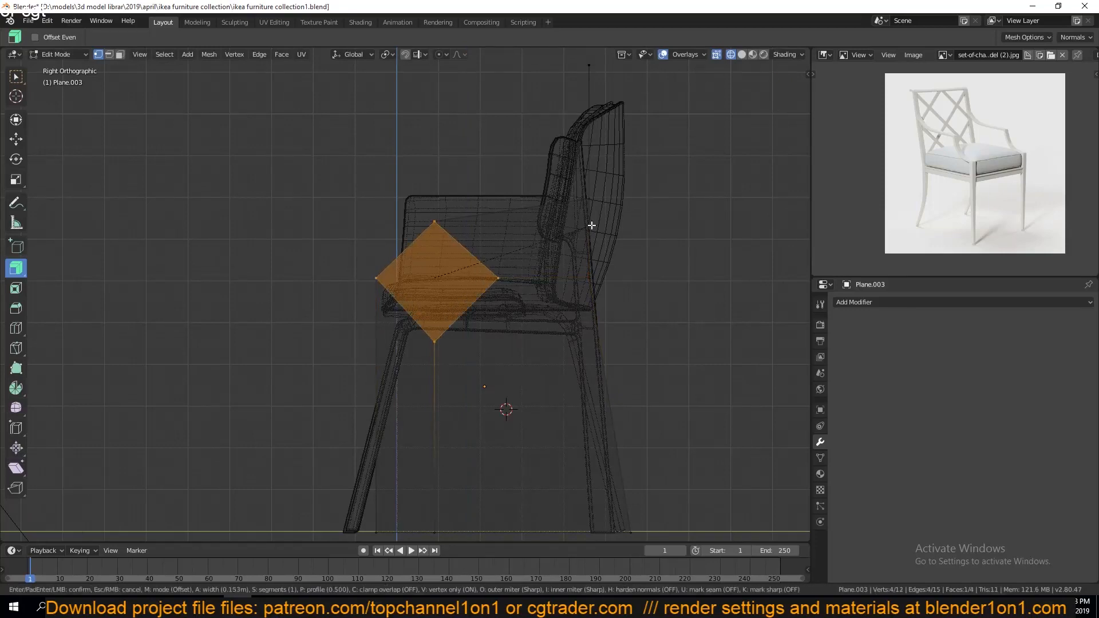
scroll(588, 227, "up", 3)
left_click(584, 229)
key("Tab")
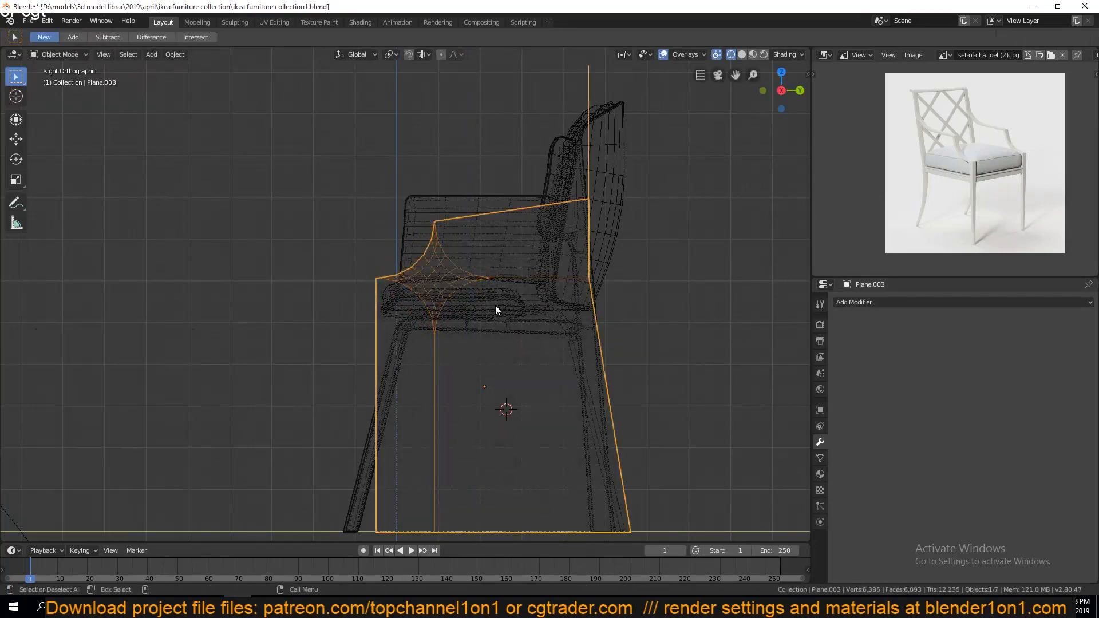
- Dissolve the extra inner edge loops of the beveled front corner in solid view
key("z")
key("Tab")
key("2")
scroll(462, 307, "up", 3)
left_click(470, 275, "alt")
left_click(438, 248, "alt+shift")
key("ctrl+x")
scroll(533, 337, "down", 4)
middle_click_drag(531, 390, 517, 366, "shift")
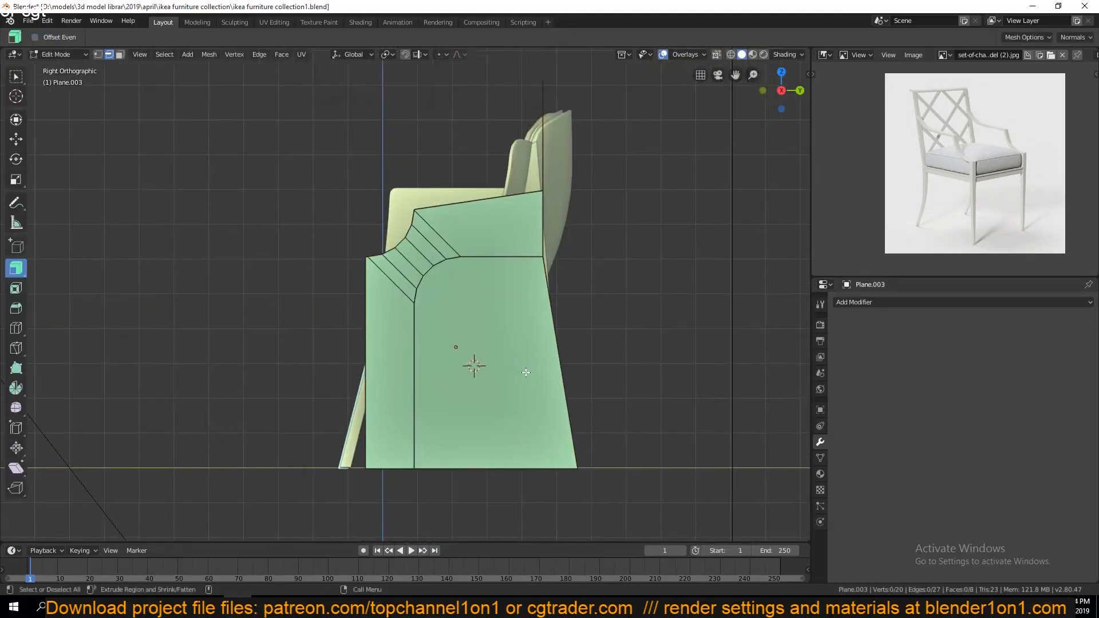
key("1")
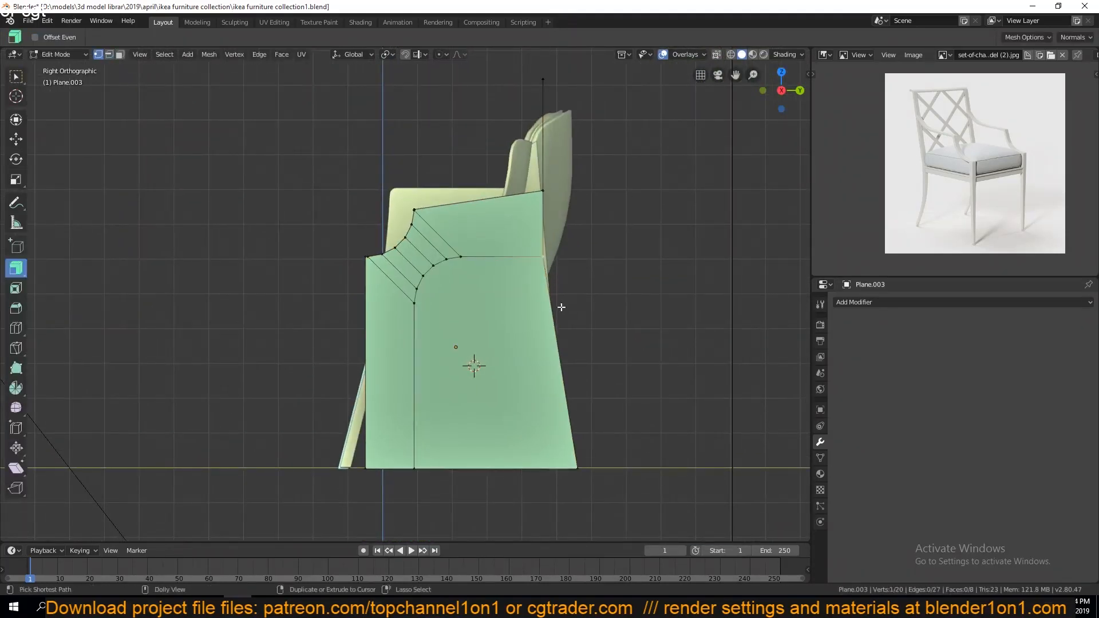
key("ctrl+shift+b")
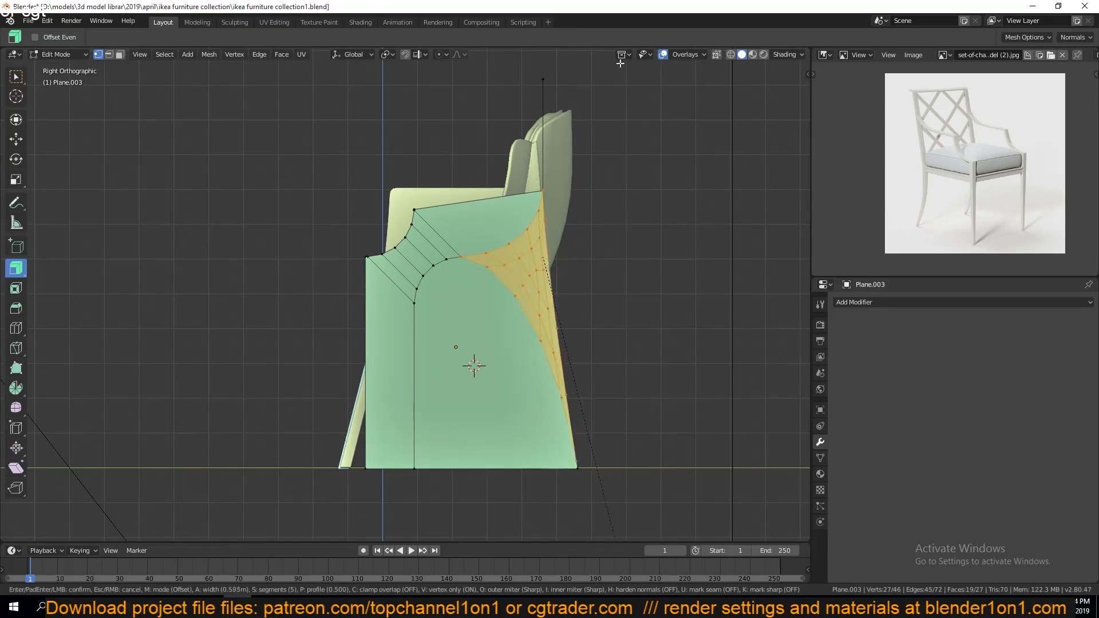
key("Escape")
- Select the vertex path from the front leg's inner curve to the rear edge and move it -0.188 m along Z
left_click(414, 303)
left_click(542, 257, "ctrl")
key("g")
key("z")
left_click(551, 310)
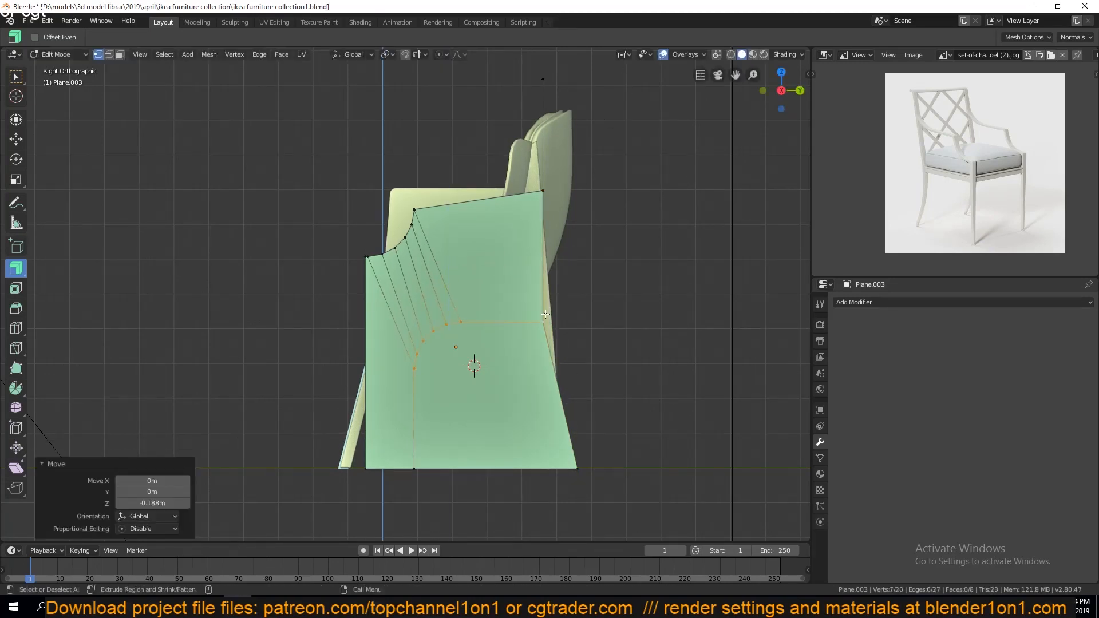
- Slide the rear junction vertex slightly forward, and move the backrest's top vertex backward along Y
left_click(544, 318)
key("shift+v")
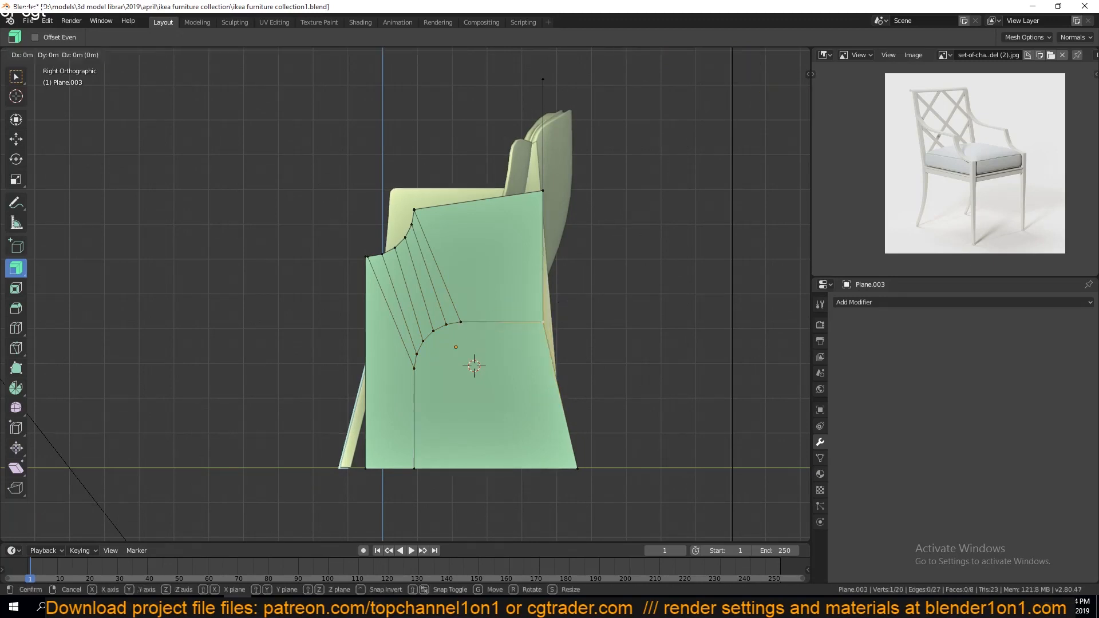
left_click(567, 289)
left_click(571, 99)
key("g")
key("x")
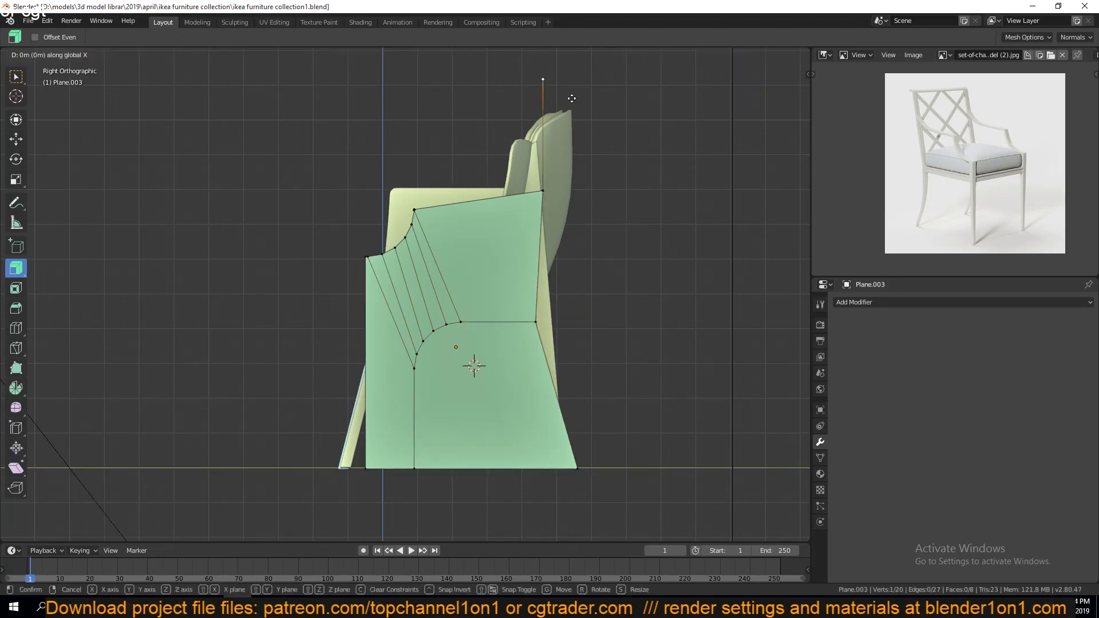
left_click(592, 99)
left_click(546, 186)
left_click(541, 318, "shift")
key("ctrl+shift+b")
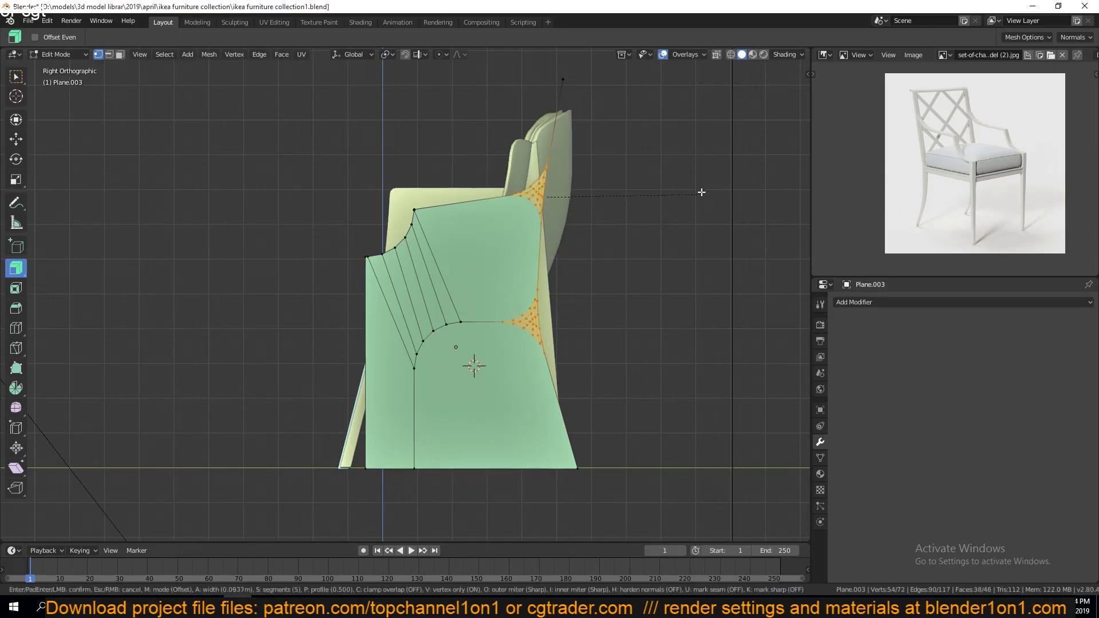
right_click(724, 168)
key("alt+a")
- Bevel the rear junction vertex with five segments about 0.221 m wide, and dissolve an inner edge loop of the beveled patch
middle_click_drag(560, 200, 562, 214, "shift")
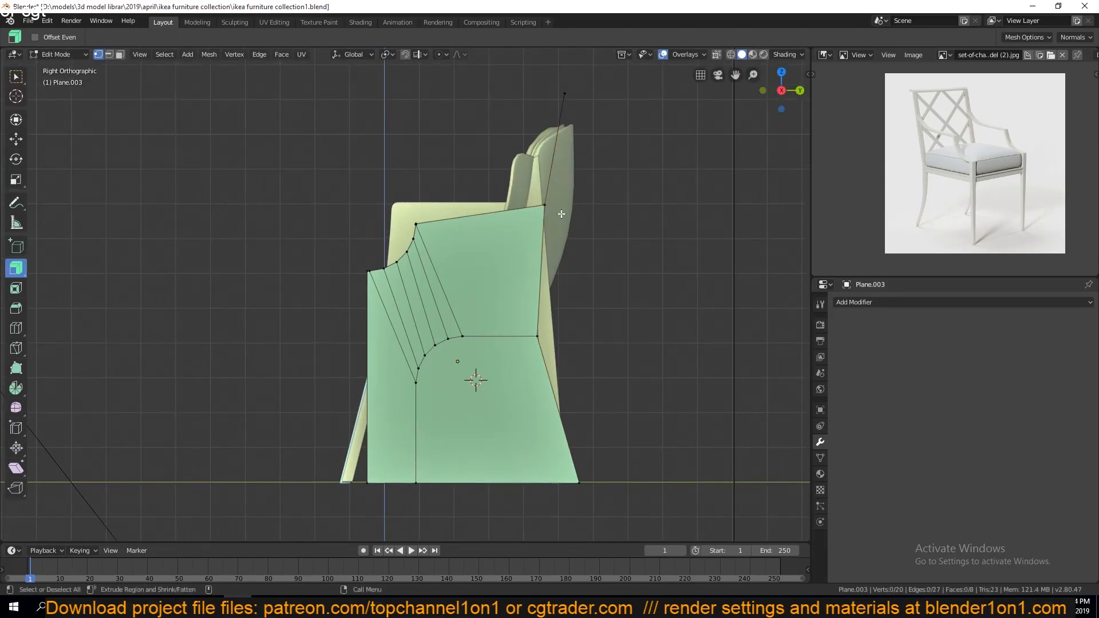
key("ctrl+shift+b")
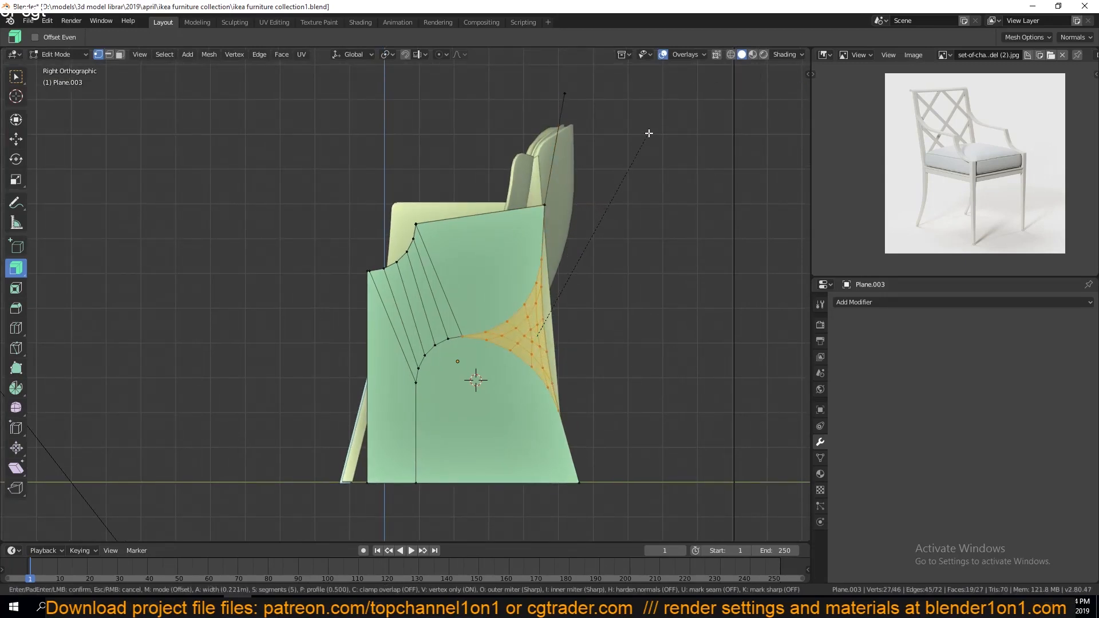
left_click(648, 133)
key("2")
middle_click_drag(564, 239, 573, 243, "shift")
left_click(542, 318, "alt")
key("ctrl+x")
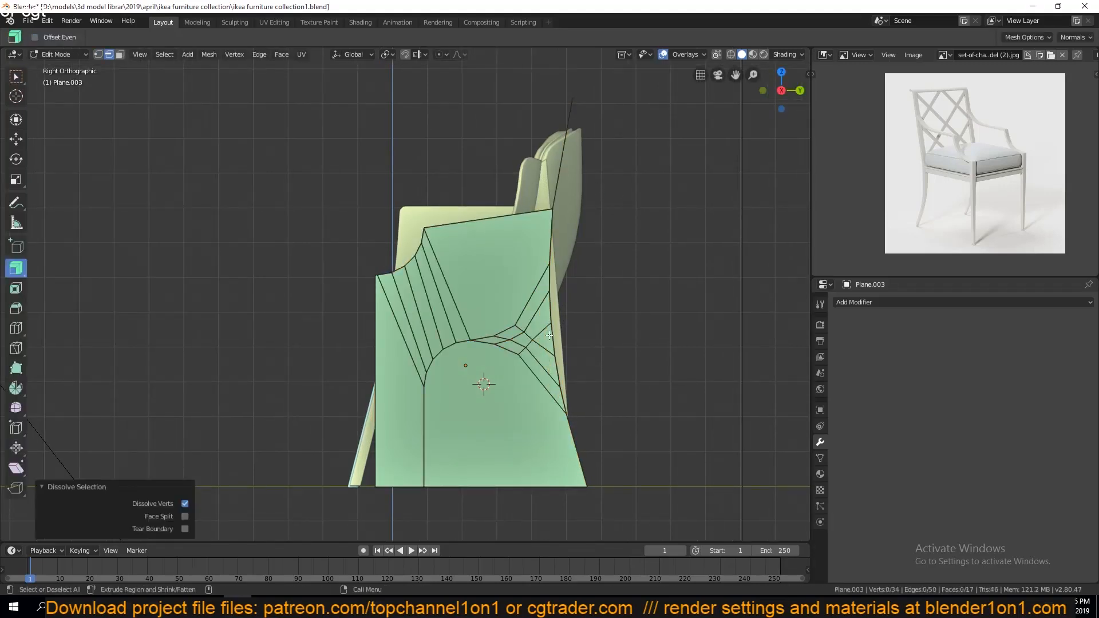
- Circle-select the plane's interior vertices and delete them, keeping only the chair's side outline
key("1")
key("shift+z")
key("c")
mouse_move(524, 339)
left_mouse_down()
mouse_move(442, 354)
mouse_move(441, 377)
left_mouse_up()
key("Escape")
key("x")
left_click(442, 378)
- Delete the middle vertex of the bottom edge to open the outline between the legs, and return to solid view
key("z")
left_click(479, 481, "alt")
key("z")
key("c")
left_click(426, 493)
key("Escape")
key("x")
left_click(423, 447)
key("Tab")
key("z")
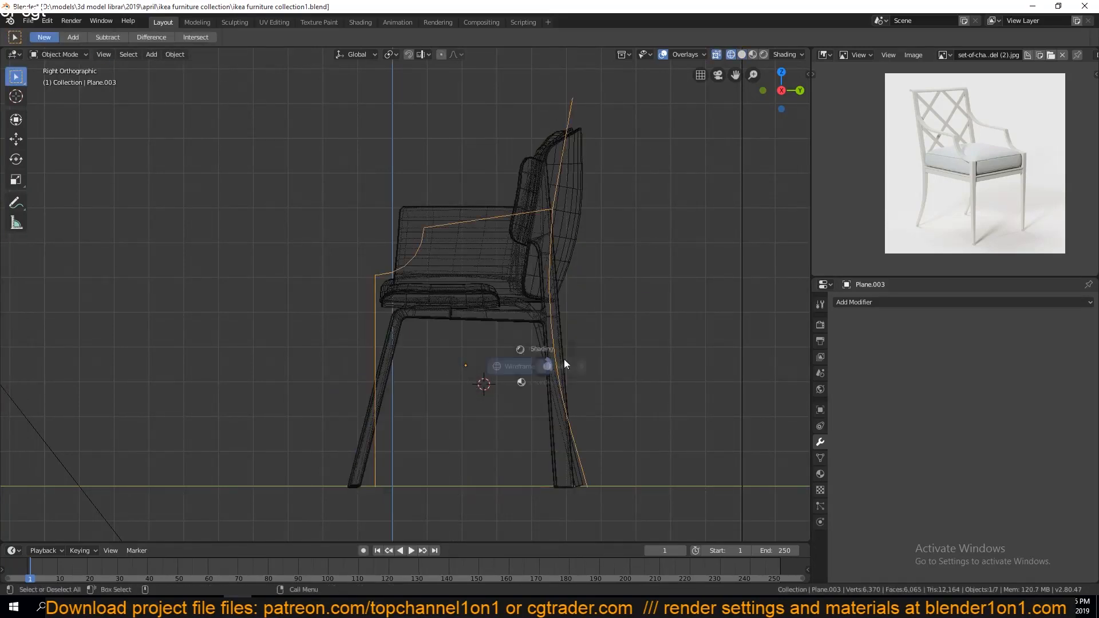
- Extrude the backrest's top vertex a short distance backward
middle_click_drag(617, 336, 572, 377, "shift")
middle_click_drag(509, 361, 535, 325, "shift")
key("Tab")
middle_click_drag(579, 103, 472, 266, "shift")
left_click(554, 159)
scroll(459, 283, "up", 4)
key("e")
left_click(503, 278)
- Bevel the corner vertex at the top of the backrest with four segments, about 0.008 m wide
left_click(545, 225)
key("ctrl+shift+b")
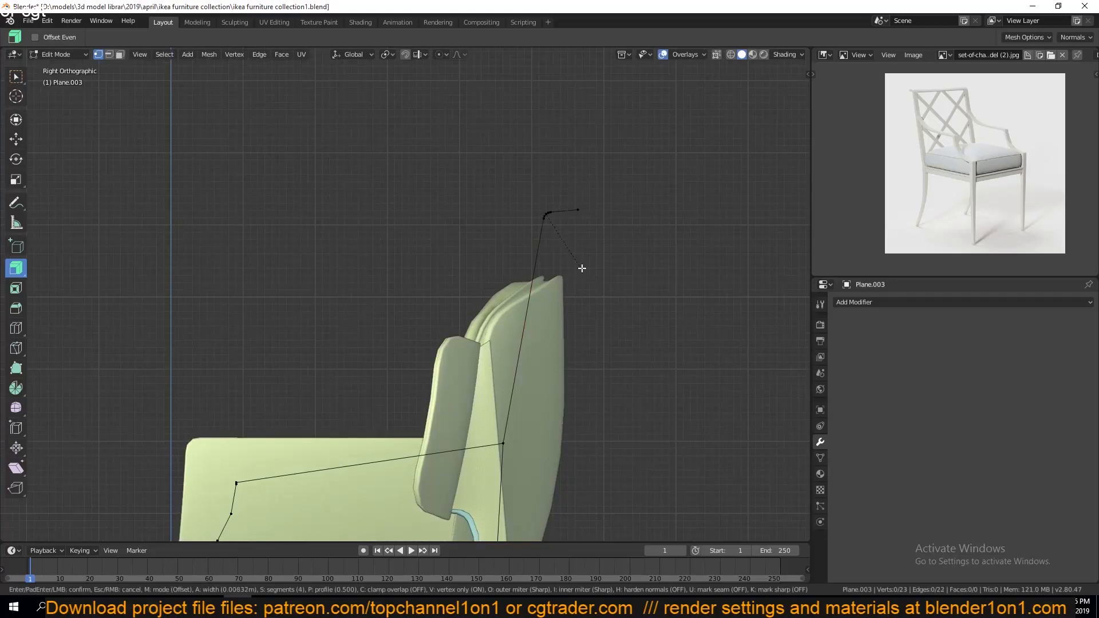
left_click(586, 273)
scroll(486, 314, "down", 4)
scroll(503, 272, "up", 4)
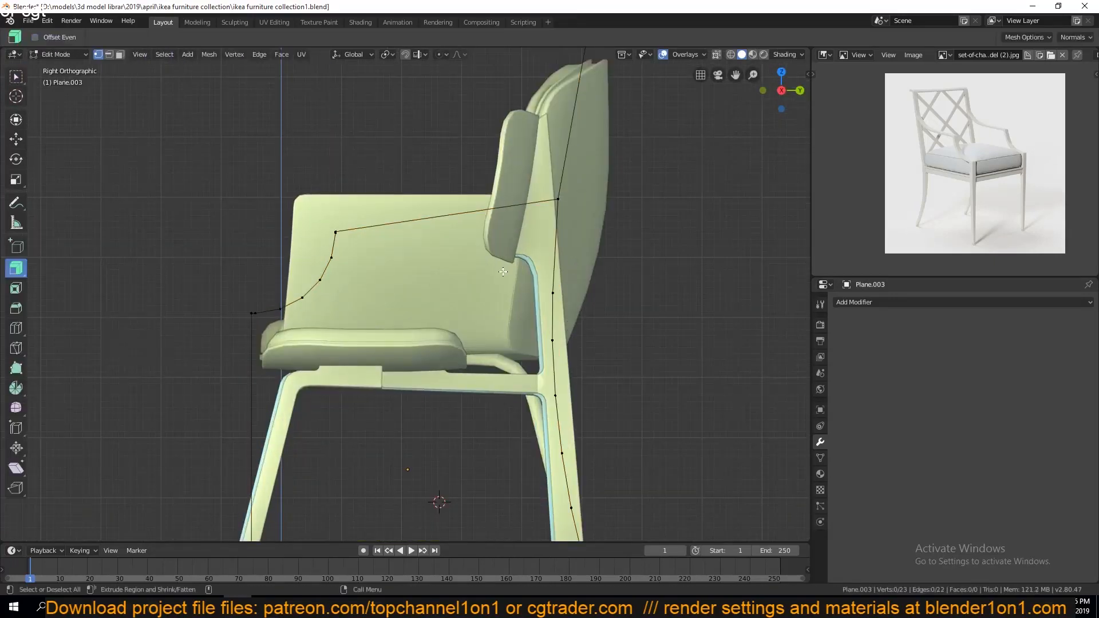
- Extrude the whole side outline along the X axis into a narrow strip
middle_click_drag(502, 272, 364, 336)
key("e")
key("x")
left_click(441, 314)
key("KP_1")
left_click(490, 206, "alt")
key("2")
key("ctrl+b")
right_click(615, 145)
key("ctrl+b")
right_click(625, 143)
key("KP_1")
key("KP_3")
scroll(563, 204, "up", 2)
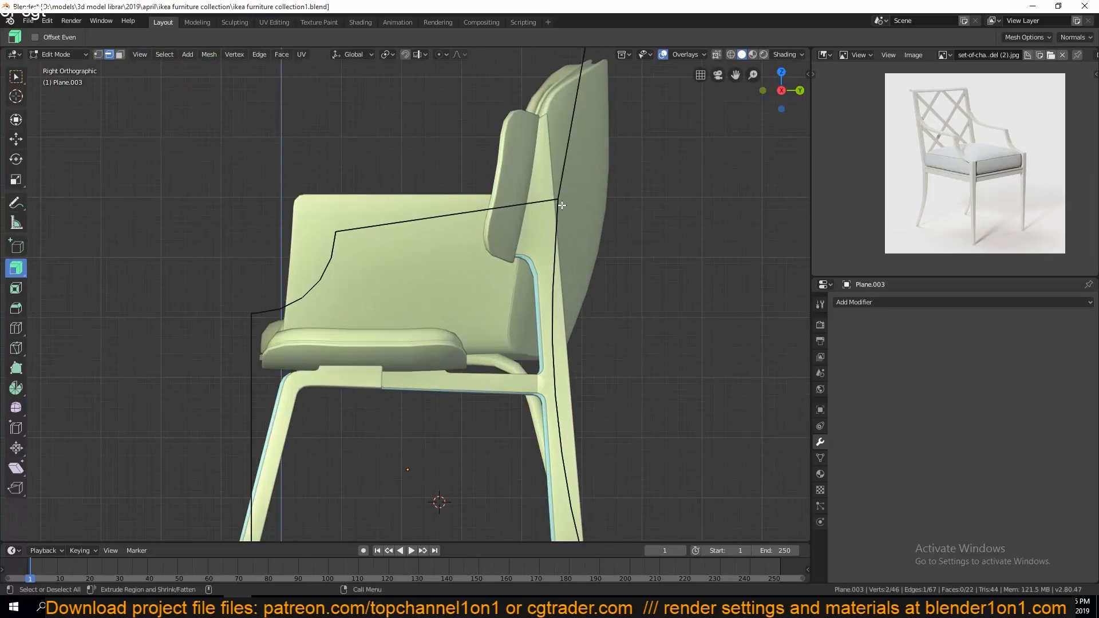
key("Tab")
key("Tab")
scroll(555, 206, "down", 2)
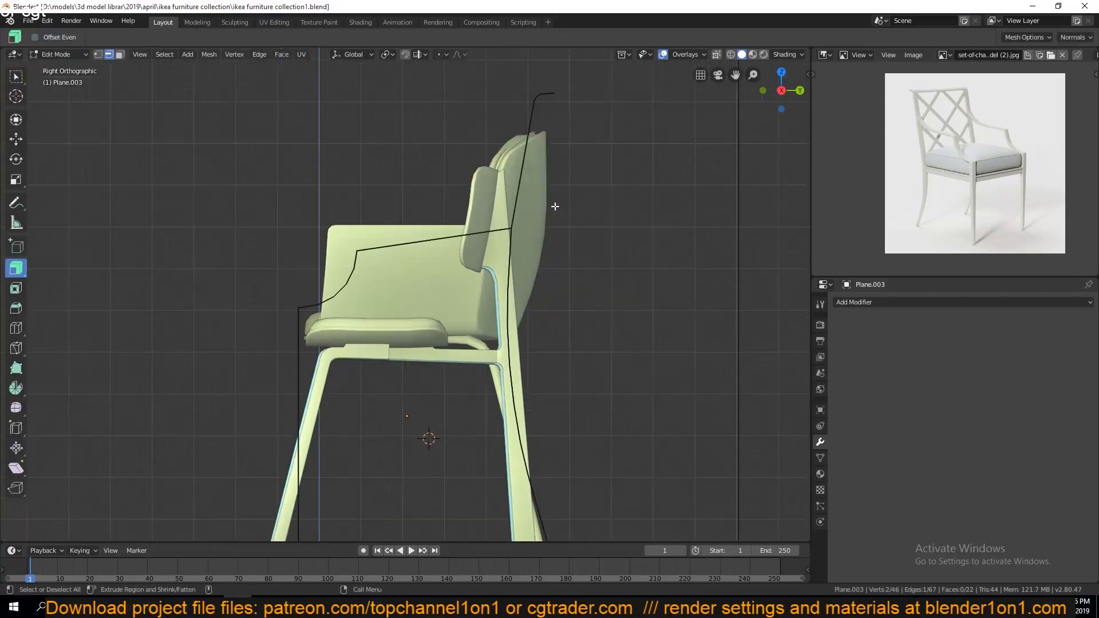
- Try to rip the armrest away from the back post at their shared edge, checking the armrest joint in the reference image
scroll(555, 207, "up", 1)
scroll(843, 134, "up", 5)
middle_click_drag(843, 134, 860, 244)
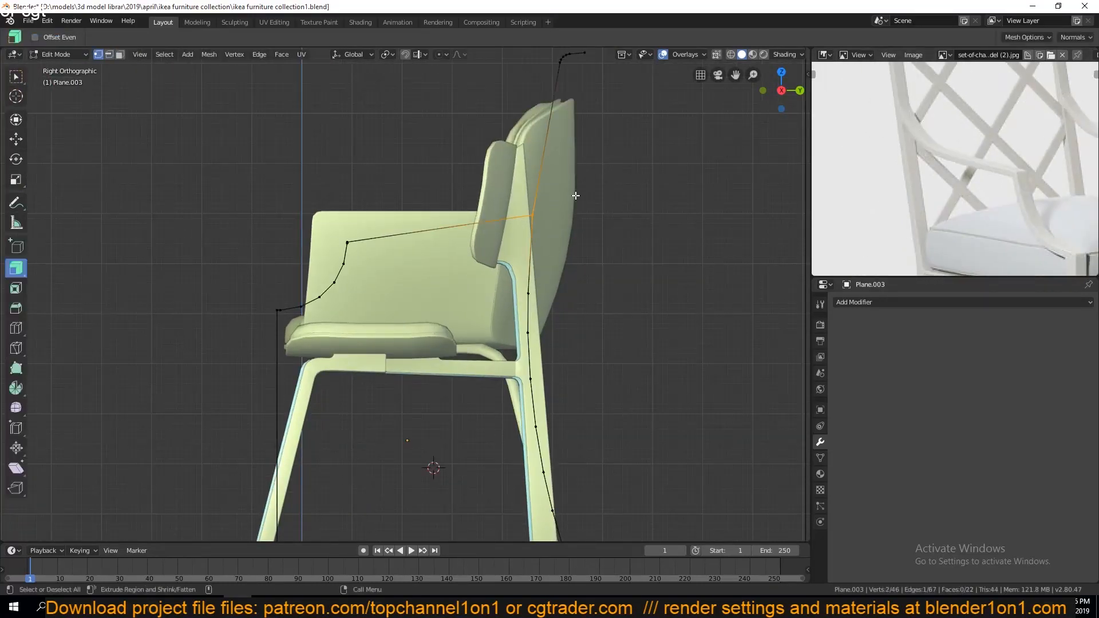
key("shift+z")
key("v")
left_click(641, 288)
right_click(654, 278)
key("ctrl+z")
key("g")
right_click(611, 273)
scroll(611, 273, "up", 5)
middle_click_drag(603, 246, 546, 270, "shift")
key("v")
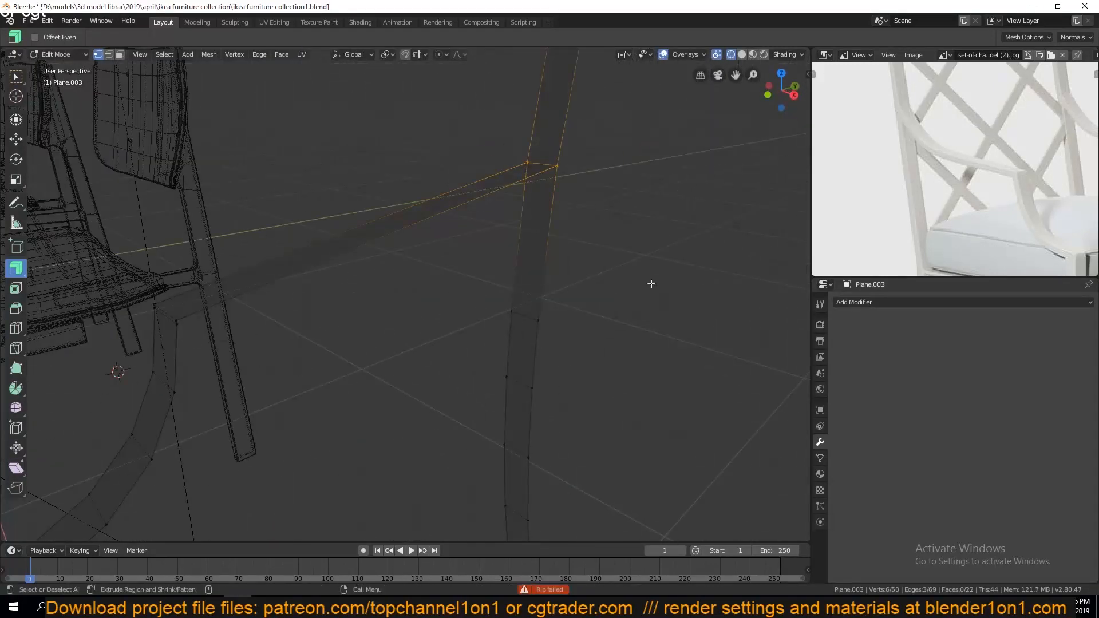
key("g")
right_click(699, 186)
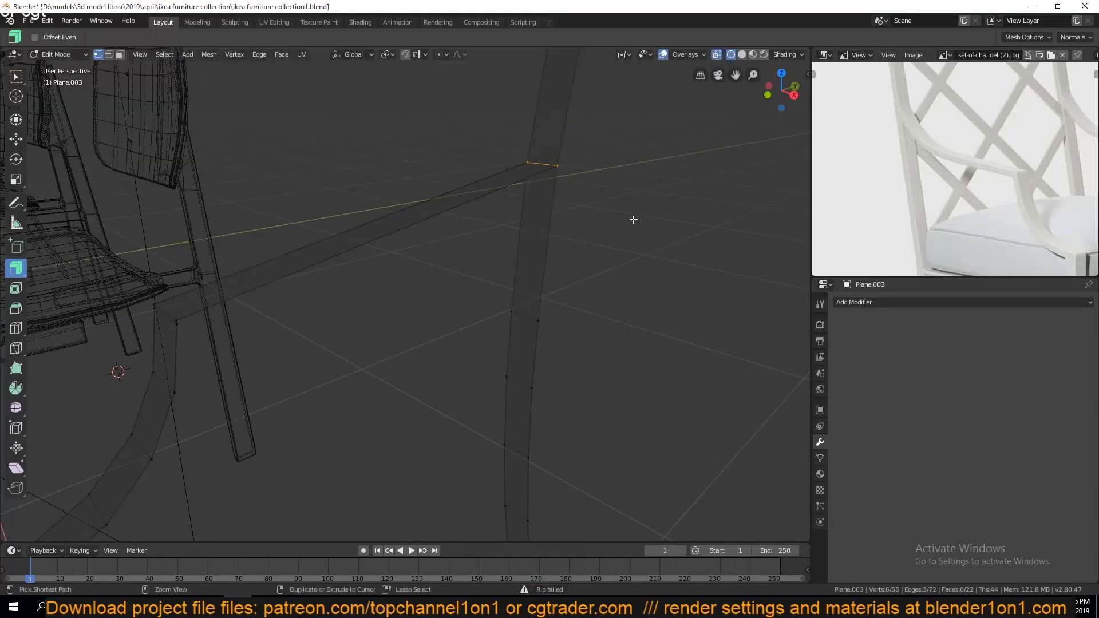
key("KP_3")
key("v")
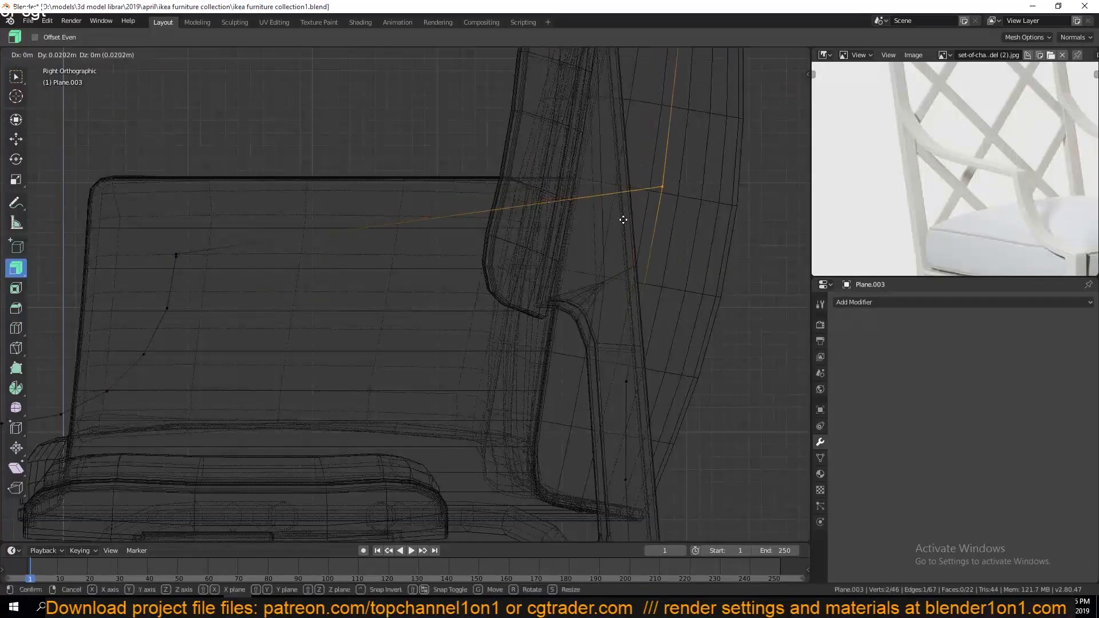
right_click(691, 185)
- Delete the straight face that joins the armrest's front corner to the back post
mouse_move(692, 190)
middle_mouse_down()
mouse_move(650, 271)
mouse_move(636, 262)
middle_mouse_up()
key("shift+z")
key("3")
left_click(454, 232)
key("x")
left_click(457, 258)
key("KP_1")
key("KP_3")
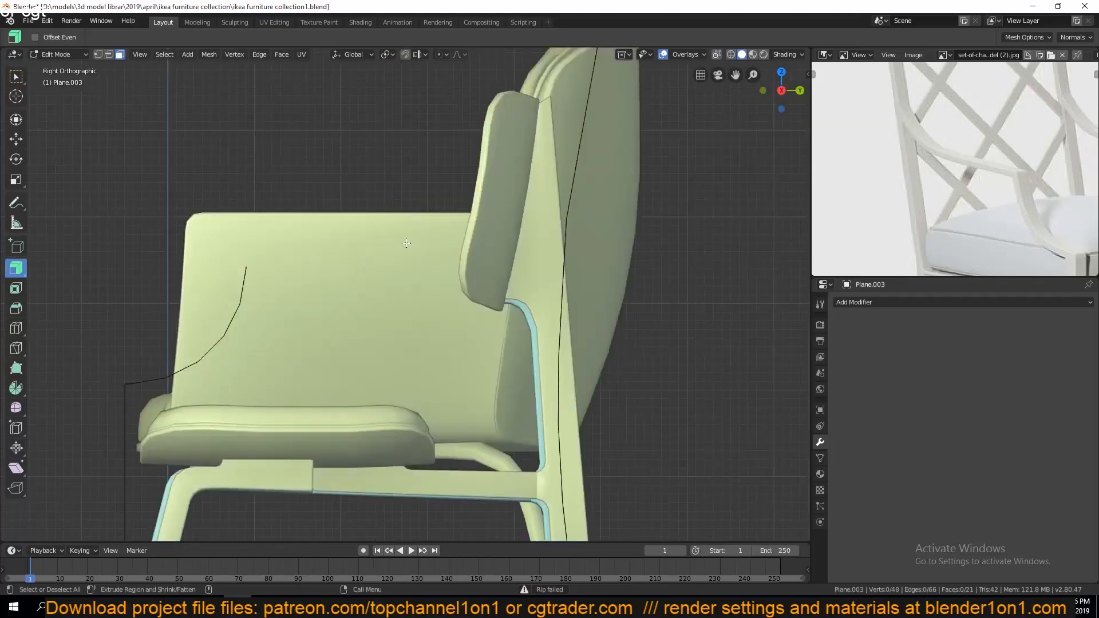
- Extrude the edge at the armrest's front corner backward in two segments toward the back post, following the reference image
key("shift+z")
key("1")
mouse_move(245, 256)
middle_mouse_down()
mouse_move(282, 226)
mouse_move(280, 248)
middle_mouse_up()
key("KP_1")
key("KP_3")
left_click(280, 248, "alt")
scroll(286, 249, "down", 4)
key("KP_3")
middle_click_drag(350, 251, 318, 276, "shift")
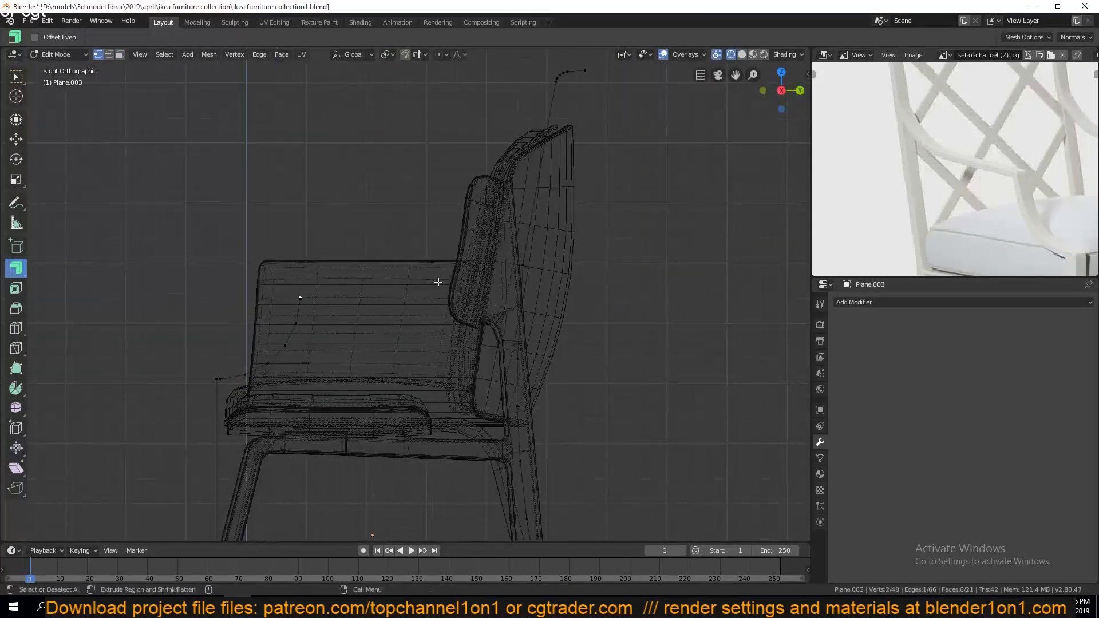
scroll(483, 289, "up", 2)
key("alt+a")
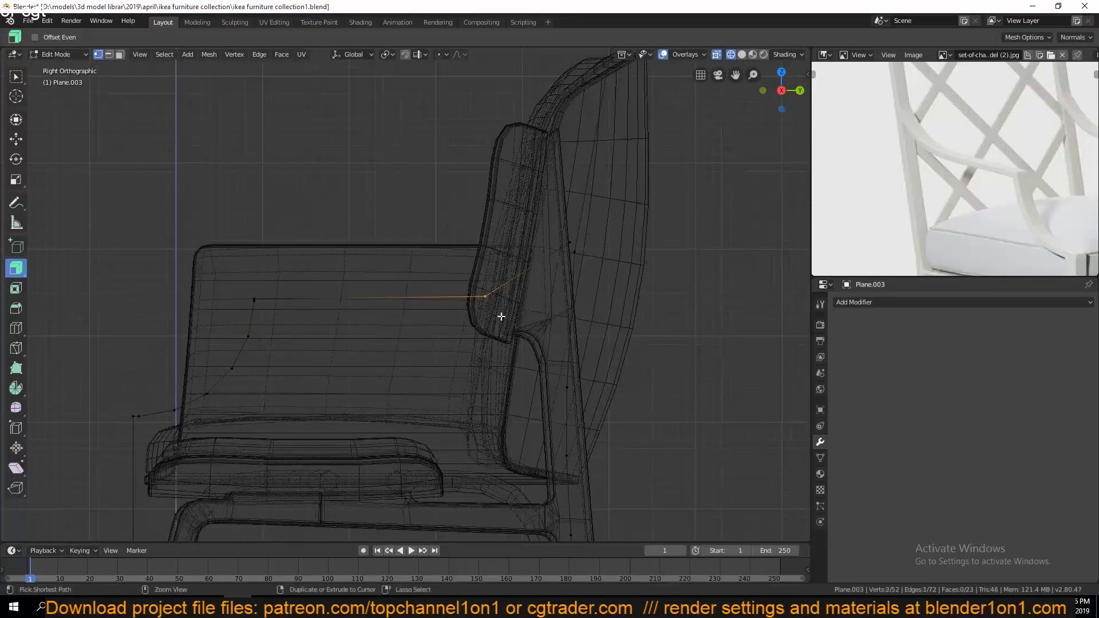
- Circle-select the armrest's rear end edge and move it about 0.06 m up and back onto the back post
key("alt+a")
key("c")
left_click(576, 236)
right_click(576, 235)
- Bevel the edge at the armrest's bend with four segments, about 0.08 m wide
key("alt+a")
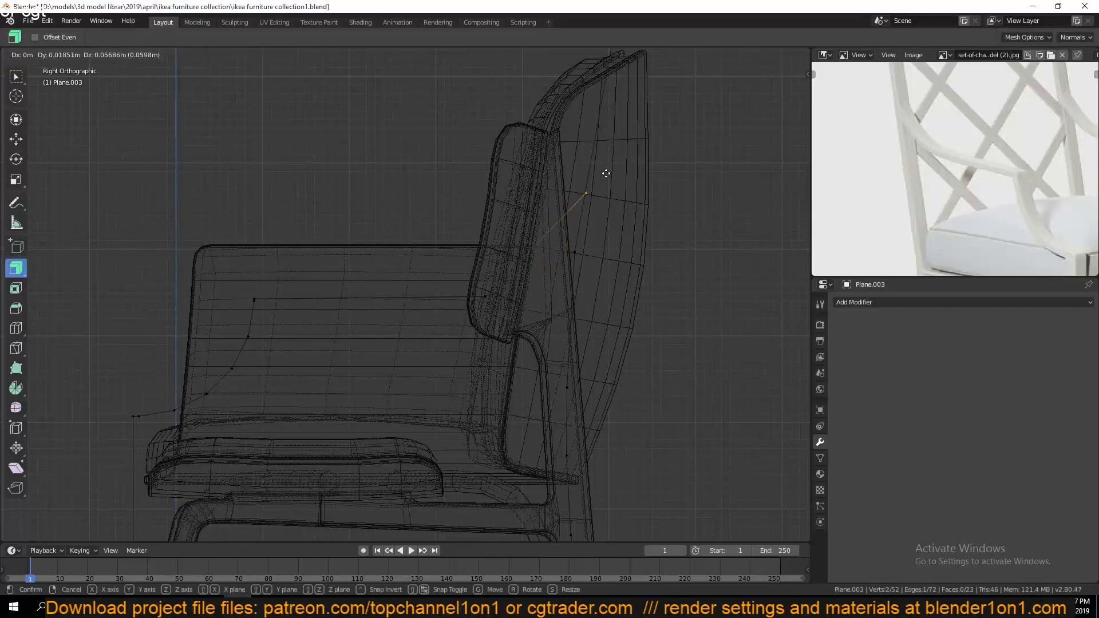
key("ctrl+b")
scroll(696, 177, "up", 3)
left_click(698, 172)
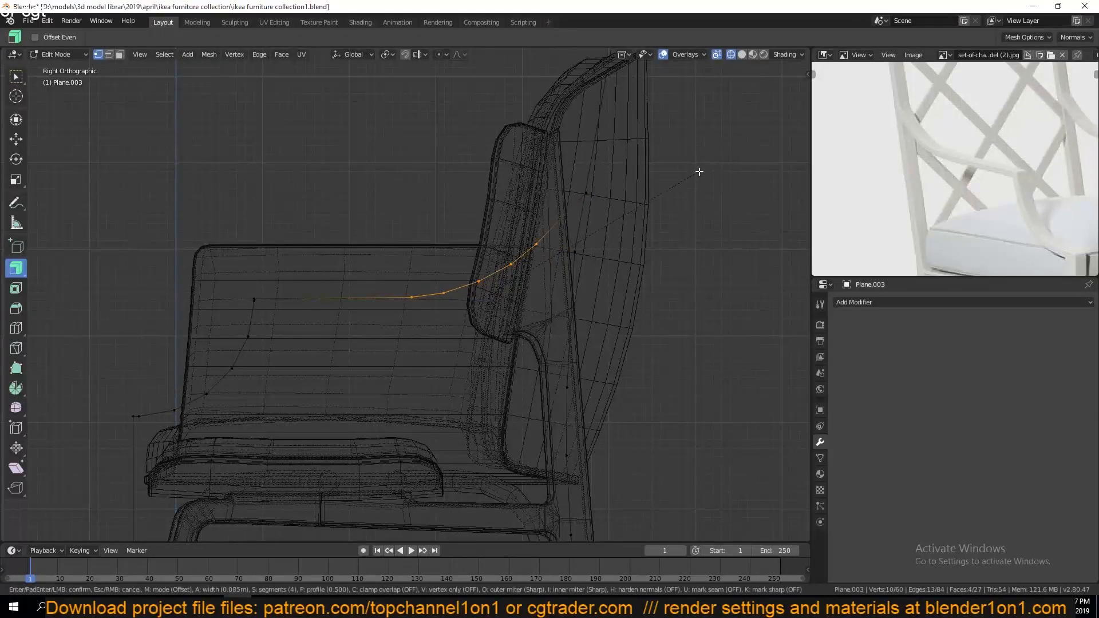
- Save the file and return to solid shading to view the frame from several angles
key("Tab")
scroll(637, 197, "down", 5)
key("ctrl+s")
scroll(851, 213, "down", 2)
middle_click_drag(523, 298, 510, 213, "shift")
middle_click_drag(435, 229, 508, 254)
key("z")
left_click(558, 252)
middle_click_drag(564, 232, 509, 286)
middle_click_drag(492, 194, 545, 177)
- Remove the frame's doubled vertices with a merge distance of 0.0001 m
key("Tab")
scroll(523, 246, "up", 4)
scroll(455, 319, "up", 2)
right_click(412, 580)
left_click(421, 556)
- Try to dissolve an edge near the junction of the armrest and back post
key("alt+a")
scroll(540, 363, "down", 5)
middle_click_drag(540, 363, 567, 289)
scroll(567, 289, "up", 4)
left_click(528, 230, "alt")
key("ctrl+x")
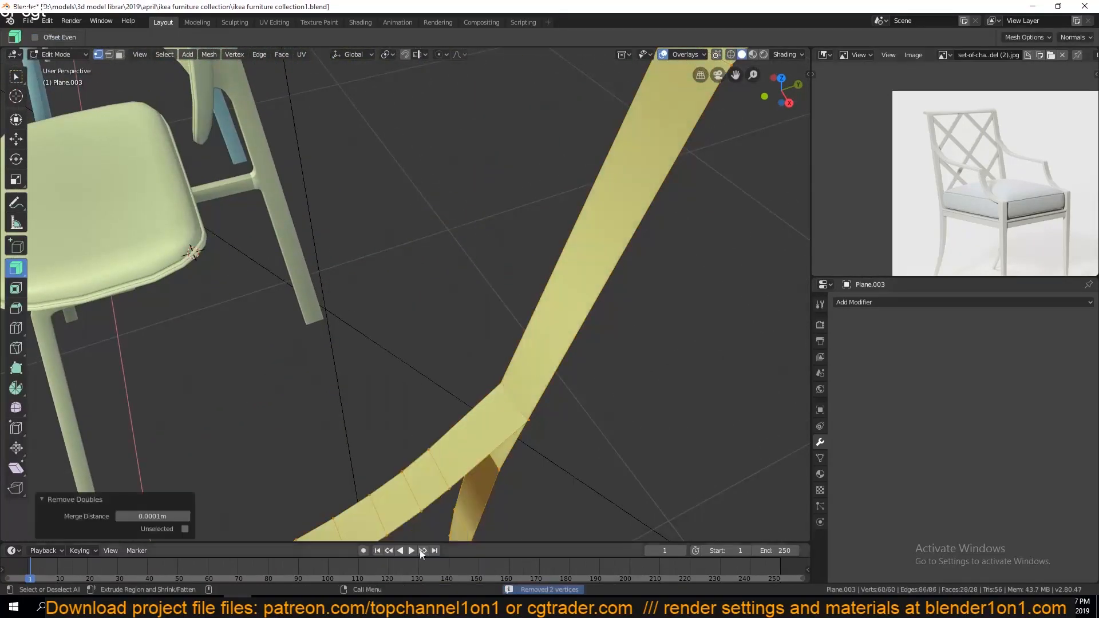
key("ctrl+z")
middle_click_drag(568, 244, 349, 270)
key("a")
key("alt+a")
left_click(299, 263, "alt")
key("g")
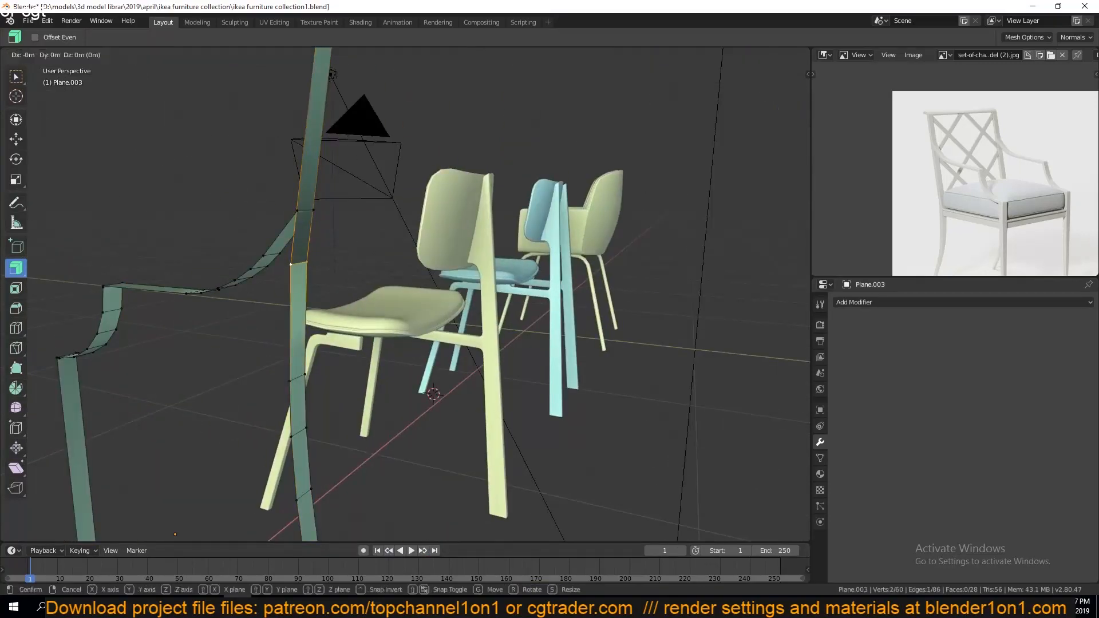
right_click(318, 243)
- Return the side frame to Object Mode and save the file
key("a")
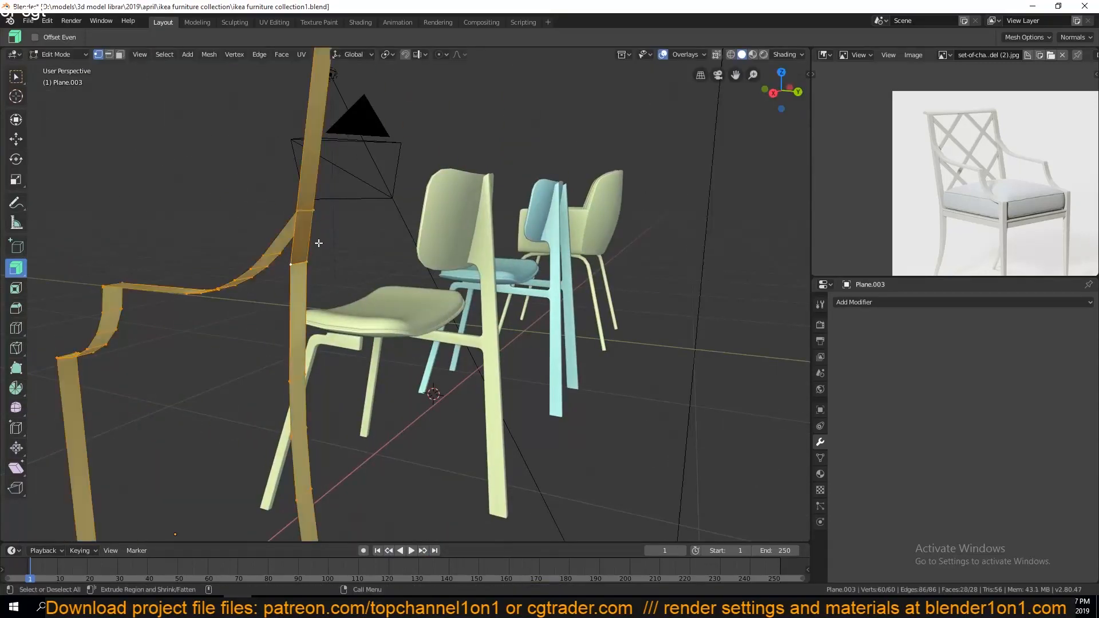
key("Tab")
key("ctrl+s")
key("KP_1")
key("KP_3")
middle_click_drag(365, 254, 431, 266)
key("alt+h")
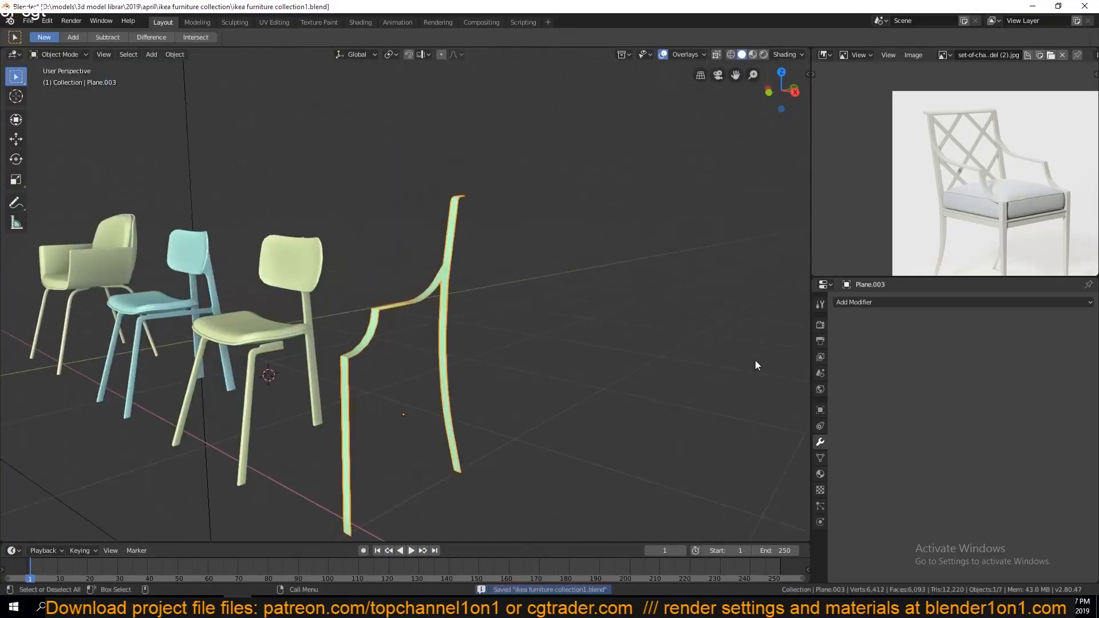
- Apply the side frame's transform, add a Solidify modifier to it, and save the file
left_click(824, 458)
left_click(820, 443)
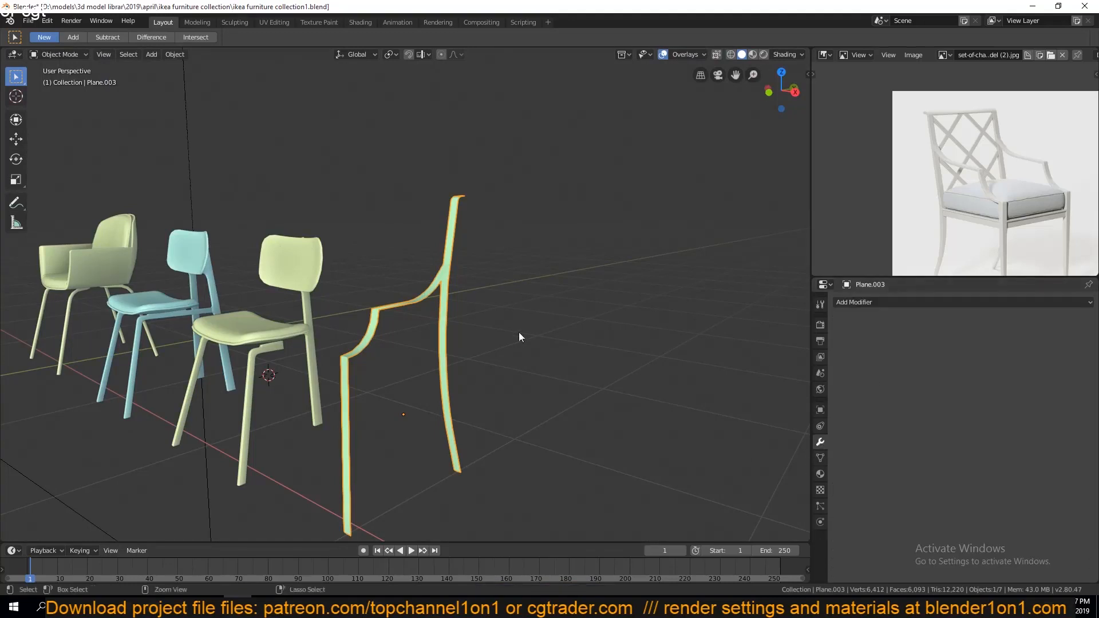
key("ctrl+a")
left_click(519, 333)
left_click(946, 304)
left_click(864, 480)
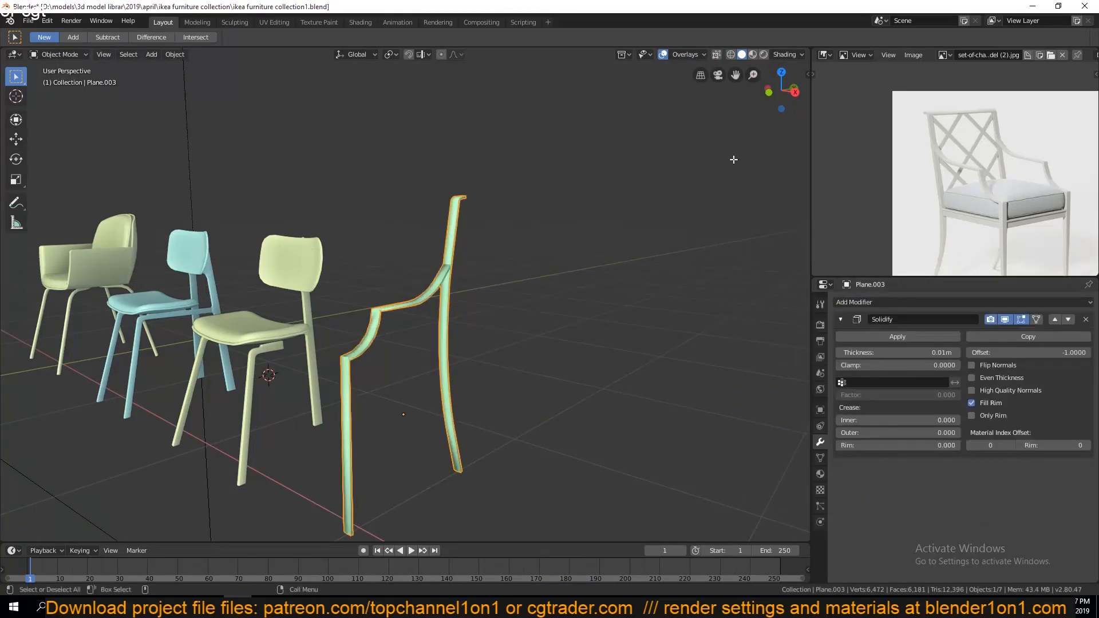
key("n")
key("n")
key("ctrl+s")
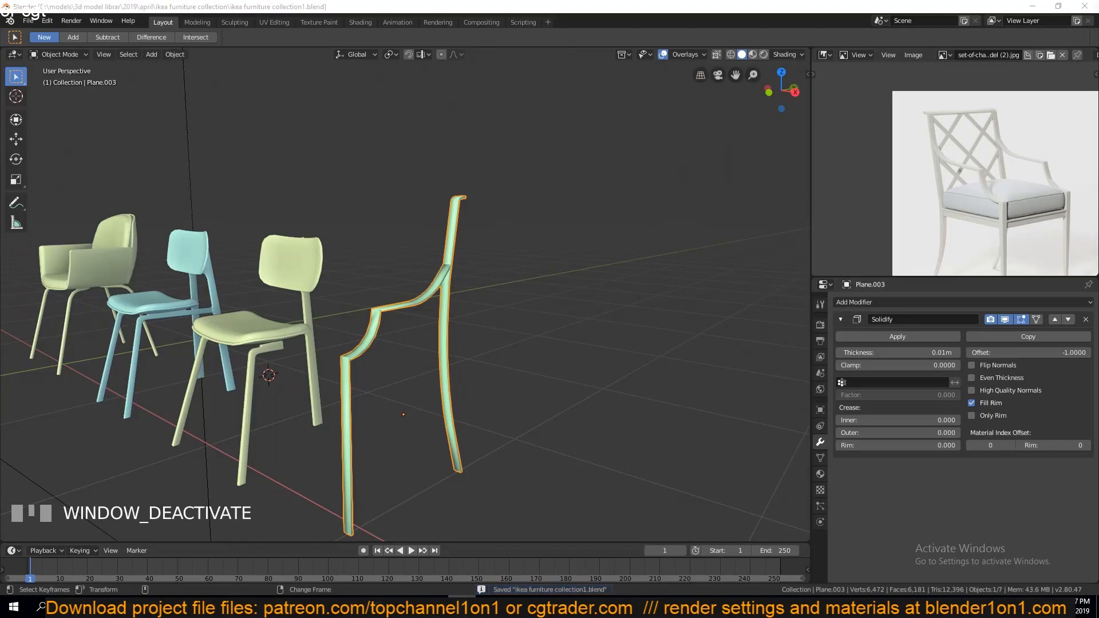
- Dissolve the redundant edge beside the armrest's upper front corner
scroll(997, 183, "up", 2)
scroll(411, 325, "up", 3)
right_click(478, 363)
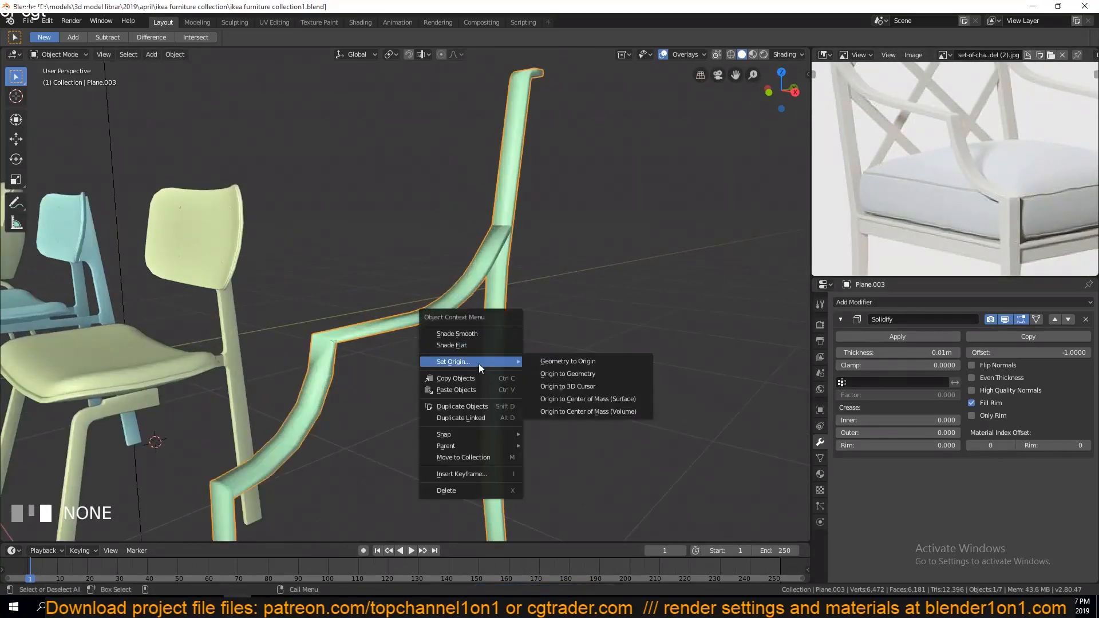
left_click(461, 355)
scroll(520, 277, "up", 5)
key("Tab")
left_click(573, 204, "alt")
key("ctrl+x")
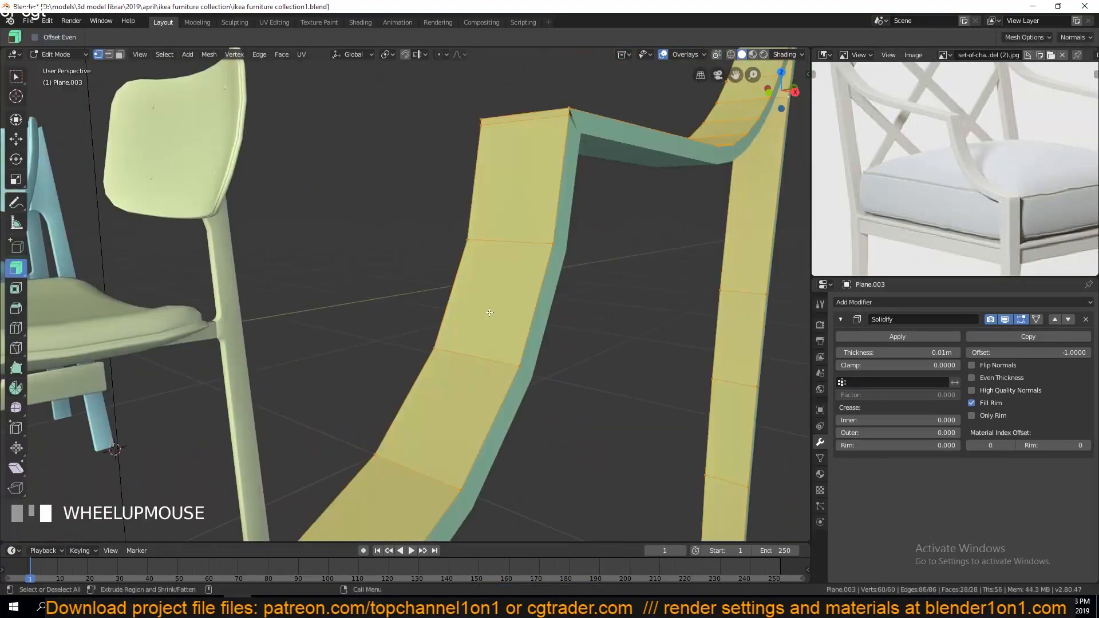
- Set the side frame's Solidify thickness to 0.018 m
key("Tab")
scroll(572, 204, "down", 4)
middle_click_drag(573, 204, 788, 318)
key("grave")
left_click_drag(899, 353, 950, 353)
- Dissolve the redundant edge at the corner where the armrest support meets the top of the front leg
key("Tab")
key("grave")
left_click(322, 383)
key("ctrl+x")
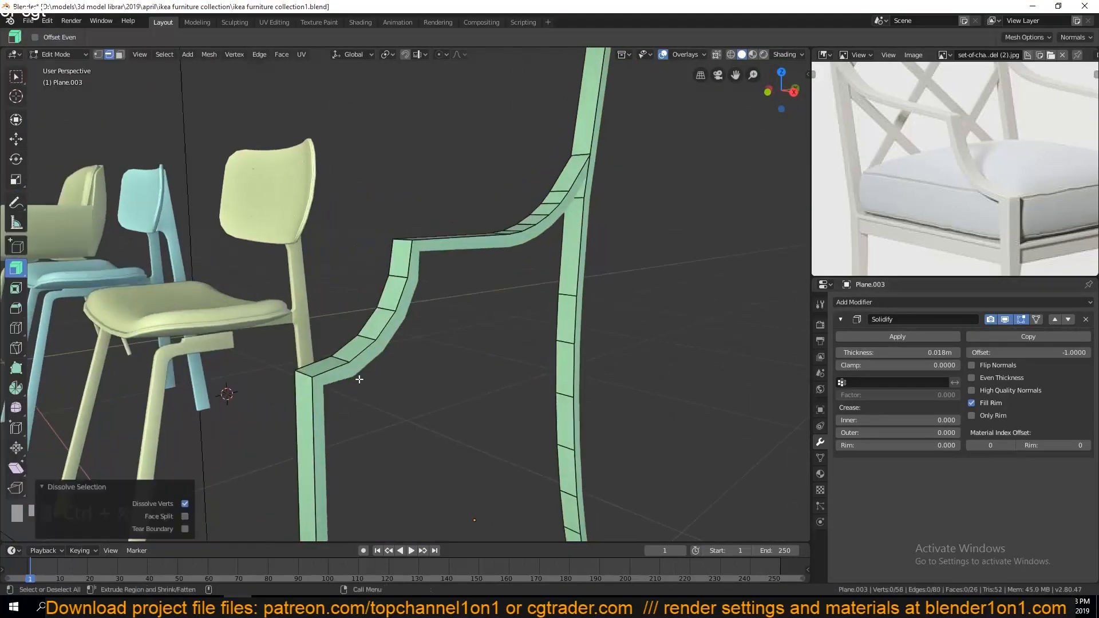
key("Tab")
key("Tab")
scroll(397, 370, "down", 3)
key("grave")
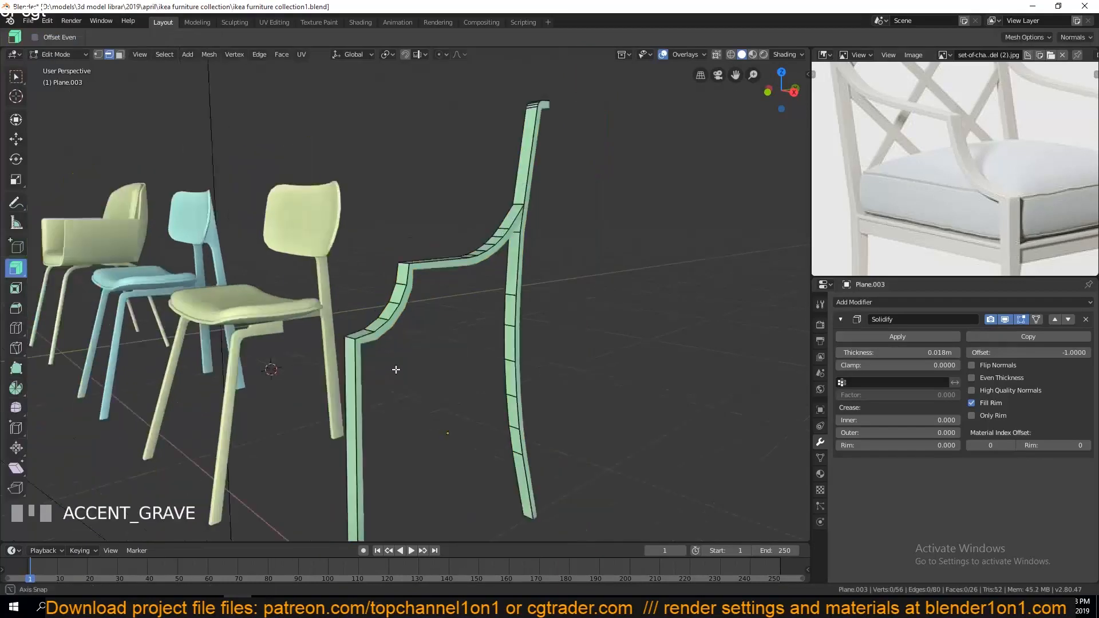
- Save the file and apply the side frame's Solidify modifier
middle_click_drag(396, 370, 349, 275)
key("Tab")
scroll(371, 266, "down", 4)
right_click(371, 266)
left_click(371, 265)
left_click(472, 281)
mouse_move(472, 281)
middle_mouse_down()
mouse_move(469, 321)
mouse_move(460, 288)
middle_mouse_up()
scroll(469, 320, "up", 4)
key("ctrl+s")
left_click(516, 302)
left_click(898, 337)
- Try to taper the rear leg by scaling down its bottom face with proportional editing, and undo the scaling
key("KP_3")
scroll(405, 324, "up", 3)
scroll(405, 324, "down", 2)
scroll(950, 171, "down", 4)
middle_click_drag(951, 171, 1002, 169)
scroll(486, 352, "down", 2)
scroll(493, 389, "up", 1)
key("Tab")
middle_click_drag(493, 298, 413, 275)
key("3")
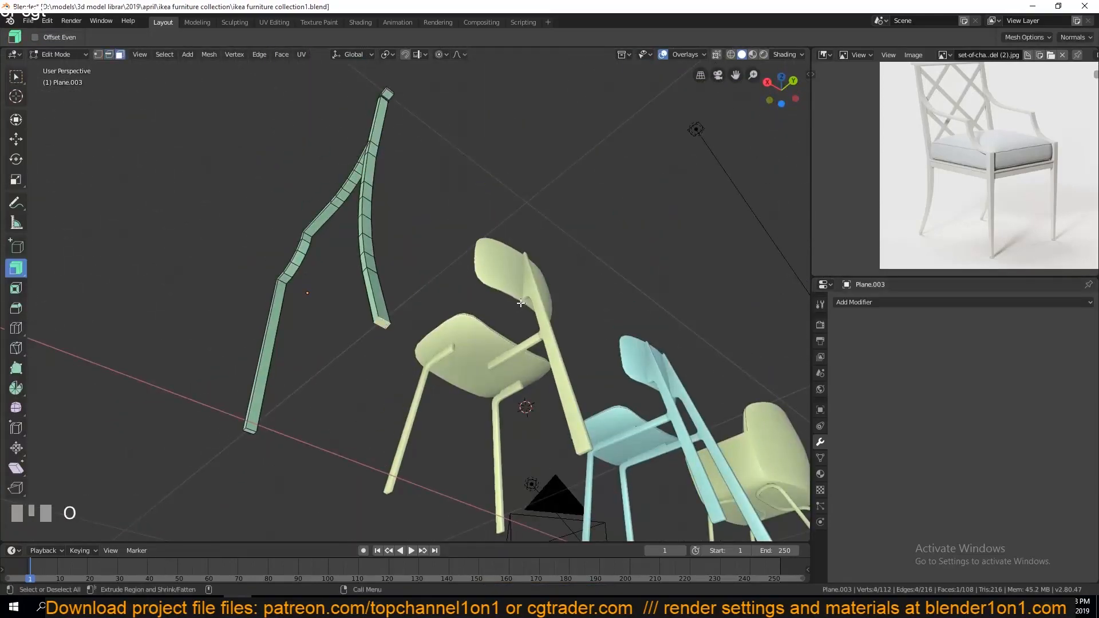
key("o")
key("s")
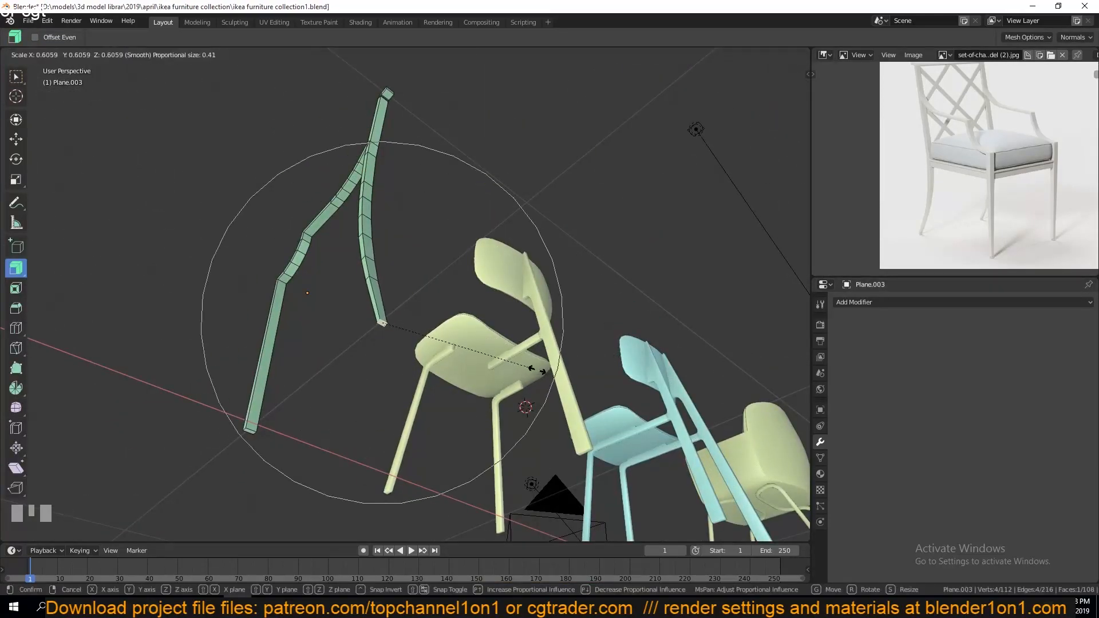
left_click(539, 371)
key("ctrl+z")
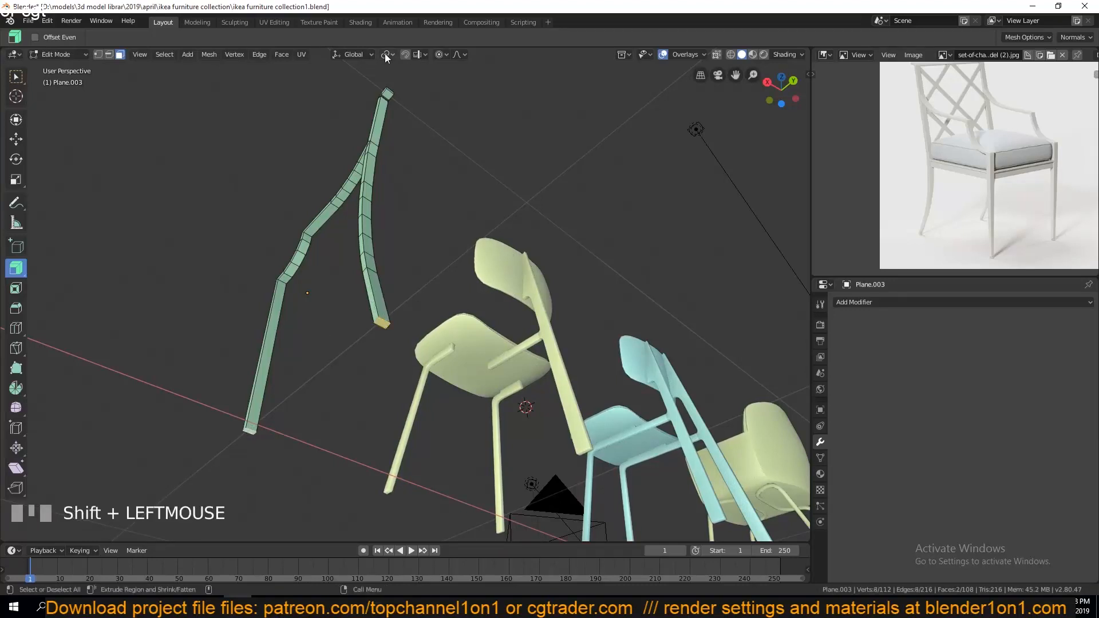
- Scale down both legs' bottom faces with smooth proportional editing to taper the legs, and save the file
left_click(444, 55)
left_click(497, 132)
left_click(389, 55)
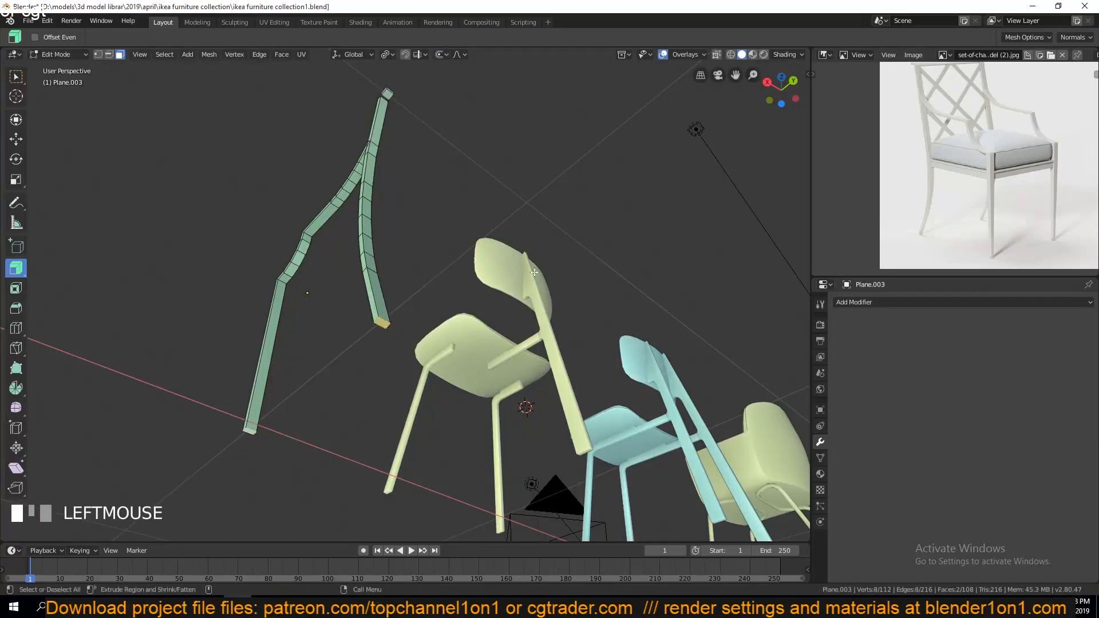
left_click(407, 137)
key("s")
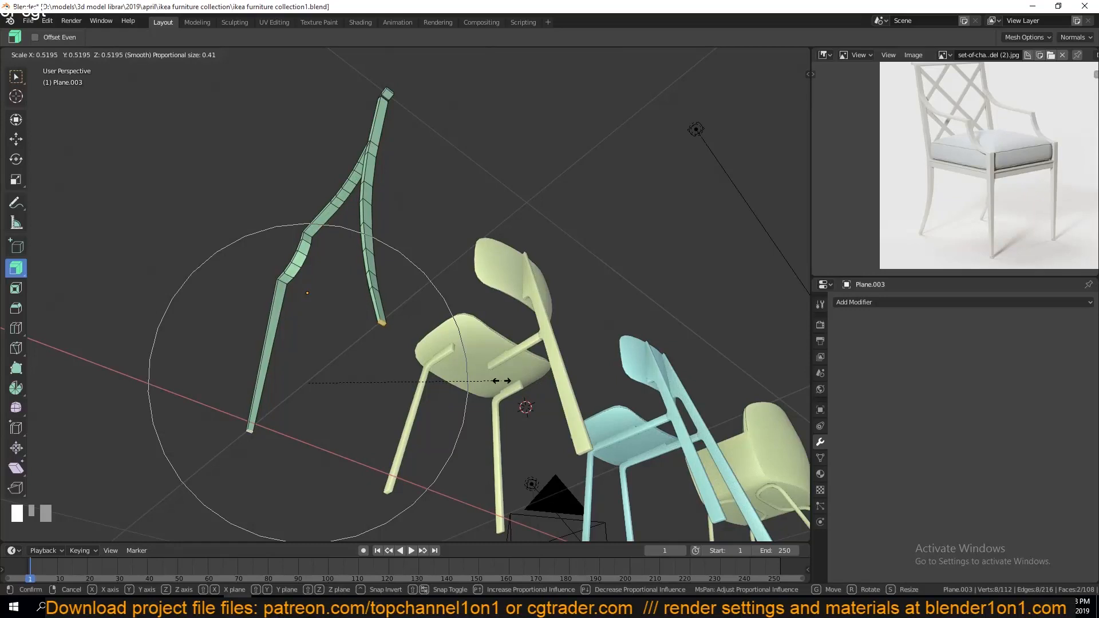
left_click(491, 377)
key("s")
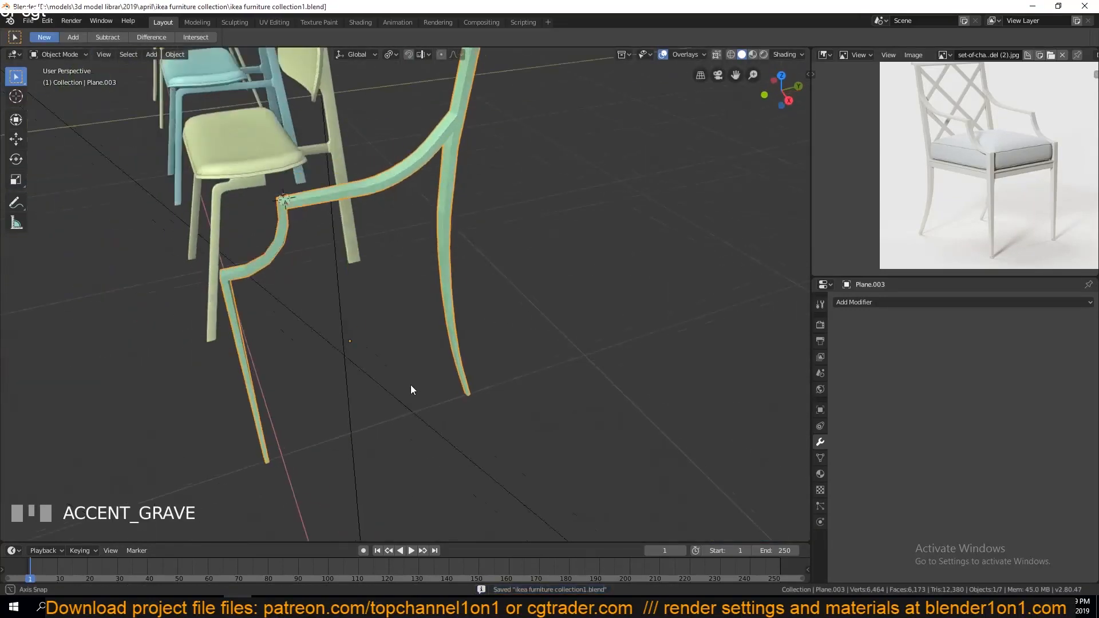
key("ctrl+s")
middle_click_drag(411, 385, 441, 222)
key("ctrl+s")
- Examine the side frame's shape and width from the top and right views
scroll(526, 365, "down", 5)
key("KP_7")
key("Tab")
scroll(503, 356, "up", 3)
scroll(498, 260, "up", 3)
scroll(441, 222, "down", 4)
key("KP_7")
scroll(456, 255, "up", 4)
key("1")
middle_click_drag(562, 373, 579, 332)
scroll(579, 331, "down", 4)
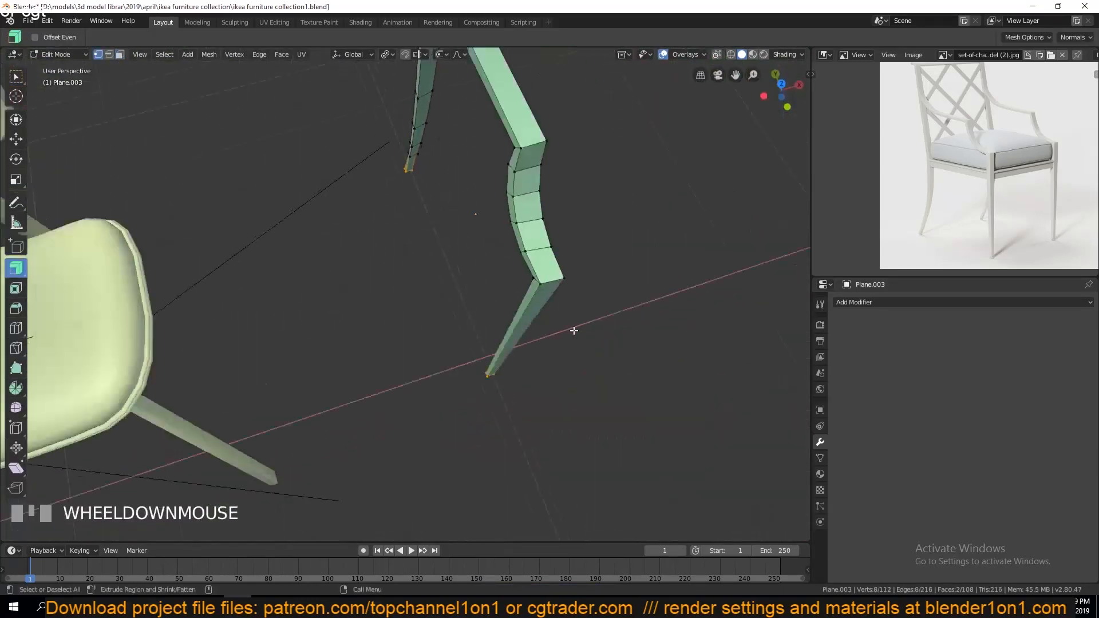
key("KP_3")
scroll(419, 350, "up", 2)
scroll(419, 350, "up", 3)
scroll(521, 324, "down", 2)
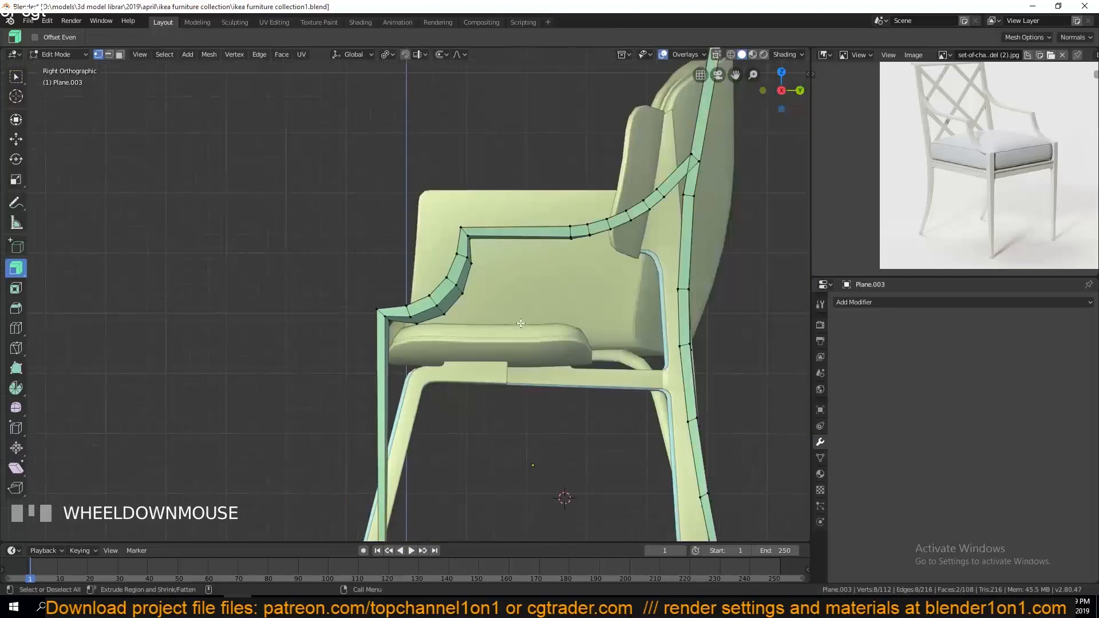
key("KP_7")
scroll(522, 335, "down", 4)
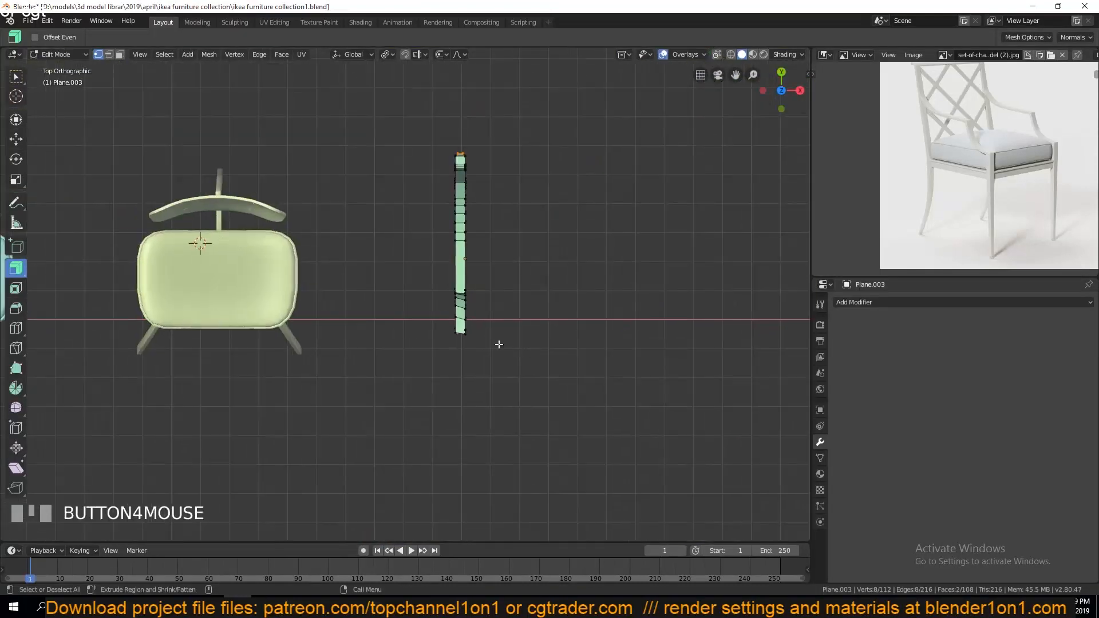
- Undo the leg taper and delete the side frame's vertices on its negative X side in wireframe
key("shift+z")
key("ctrl+z")
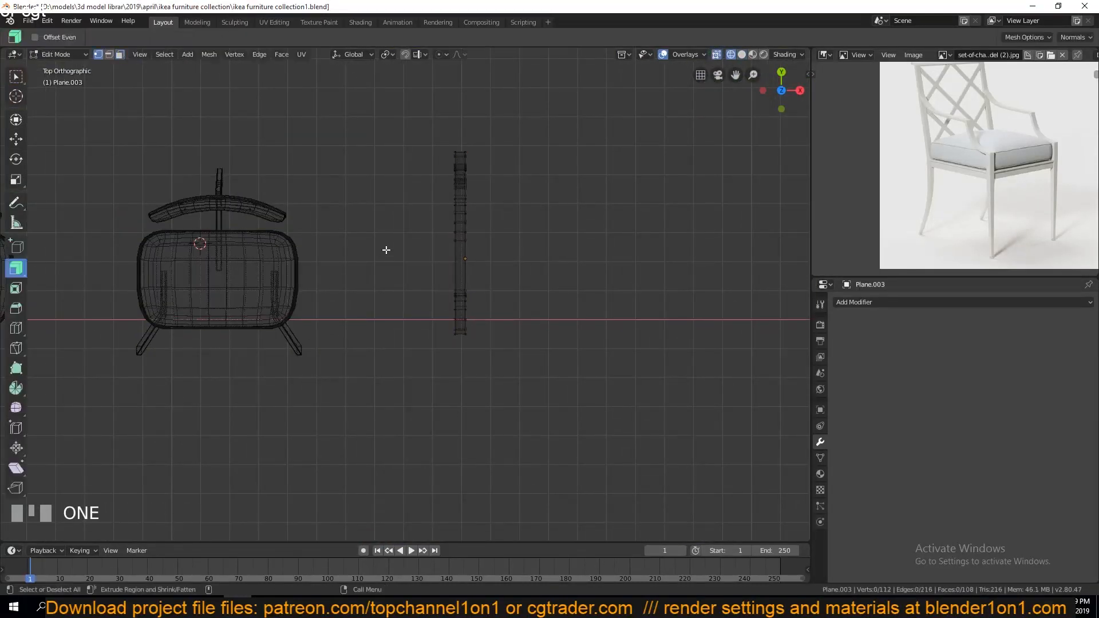
key("n")
key("b")
left_click_drag(432, 126, 459, 371)
key("x")
left_click(465, 299)
key("Tab")
- Add a new Solidify modifier to the flattened side frame, adjust its thickness, and apply the object's transform
key("z")
left_click(503, 298)
scroll(536, 290, "up", 3)
mouse_move(505, 299)
middle_mouse_down()
mouse_move(536, 290)
mouse_move(520, 267)
middle_mouse_up()
key("grave")
left_click(907, 304)
left_click(884, 479)
left_click_drag(897, 353, 927, 353, "shift")
key("ctrl+a")
left_click(591, 328)
- Check the side frame in the front and right views and apply its Solidify modifier
key("KP_1")
key("KP_3")
key("shift+z")
mouse_move(476, 349)
middle_mouse_down()
mouse_move(699, 400)
mouse_move(642, 370)
middle_mouse_up()
key("shift+z")
left_click(902, 336)
- Taper both legs by scaling their bottom ends to about half around individual origins with smooth proportional editing, and save the file
scroll(621, 400, "down", 2)
key("Tab")
middle_click_drag(572, 430, 535, 337)
key("shift+z")
key("c")
left_click(374, 479)
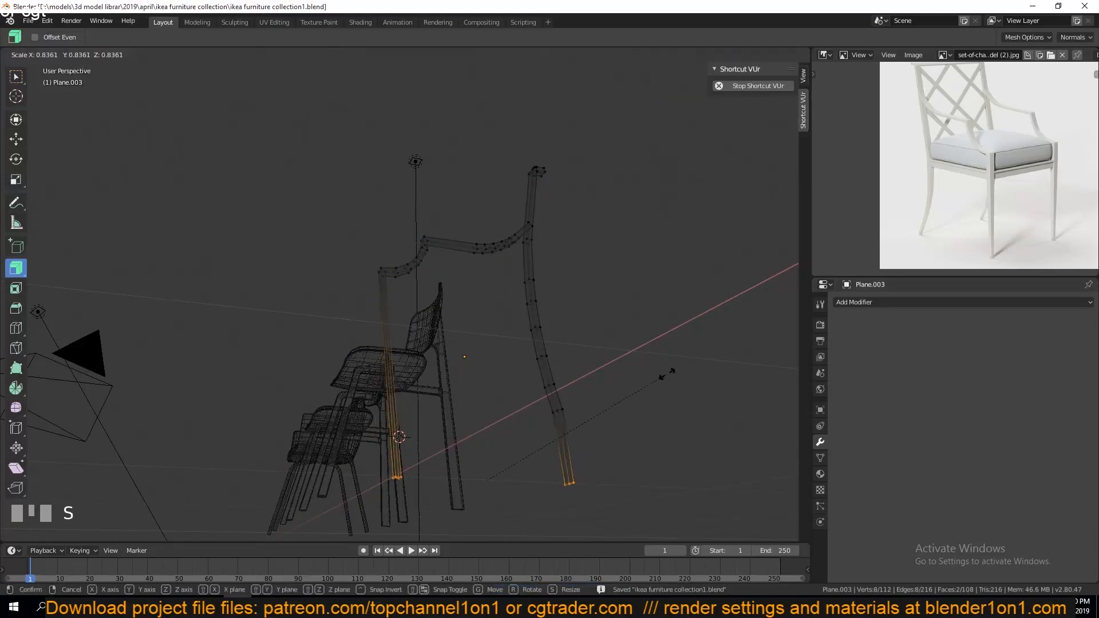
key("KP_3")
left_click(387, 55)
left_click(387, 108)
key("s")
right_click(678, 387)
key("o")
key("s")
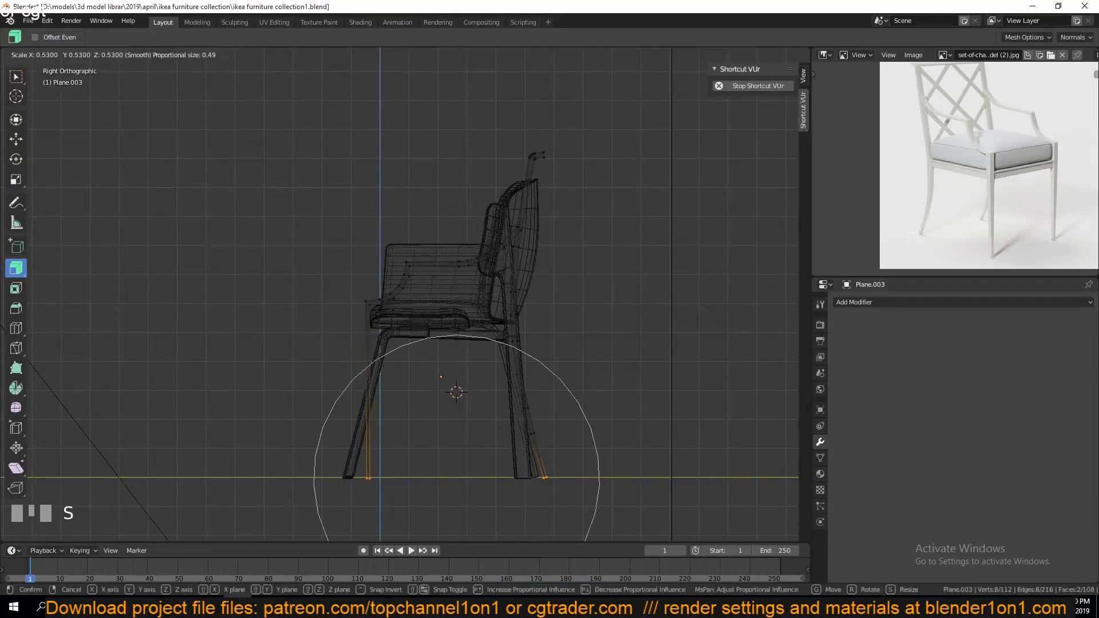
left_click(618, 425)
key("Tab")
key("z")
key("ctrl+s")
middle_click_drag(530, 383, 626, 425)
key("grave")
- Scale the whole side frame mesh along the X axis
key("Tab")
key("a")
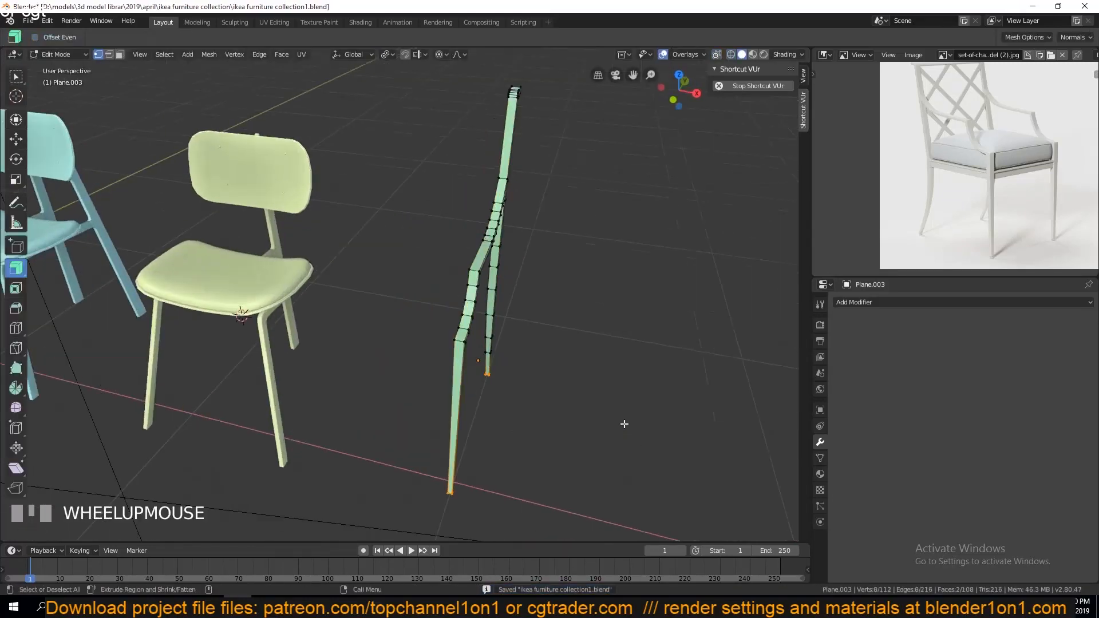
key("s")
key("x")
left_click(711, 446)
- Select the inner corner vertices where the armrest support meets the front leg in the wireframe right view
key("KP_3")
scroll(710, 447, "up", 3)
key("alt+a")
middle_click_drag(560, 407, 603, 368, "shift")
key("z")
scroll(403, 317, "up", 4)
key("c")
left_click(388, 239)
right_click(388, 239)
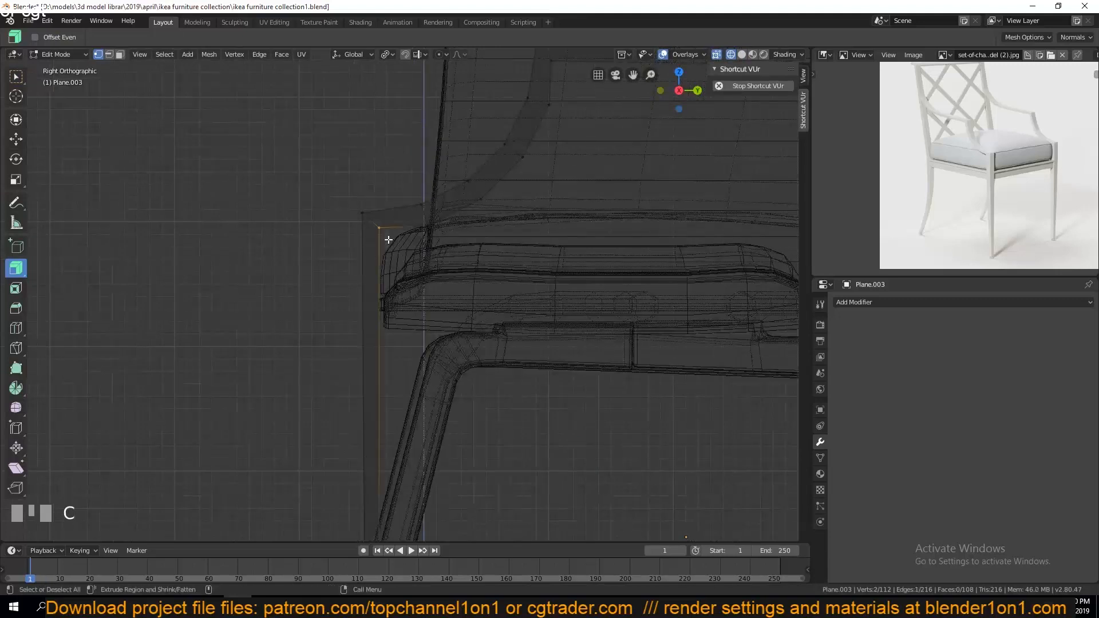
key("g")
right_click(639, 223)
key("g")
right_click(653, 210)
- Set the pivot point to 3D Cursor and move the front leg's inner corner vertices about 0.015 m along Y
left_click(388, 54)
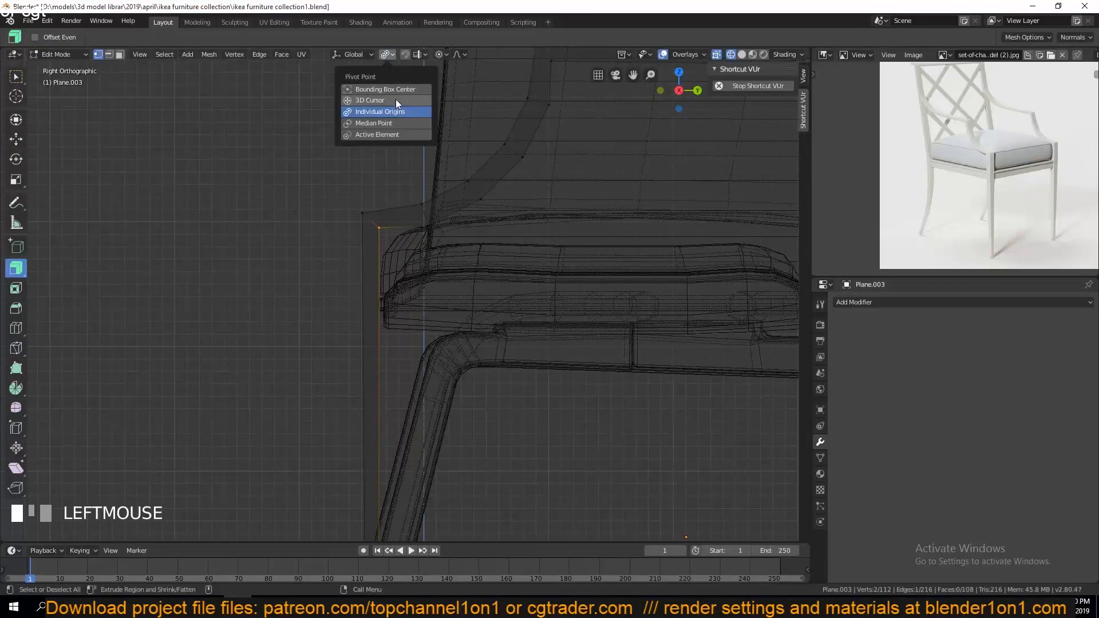
left_click(398, 105)
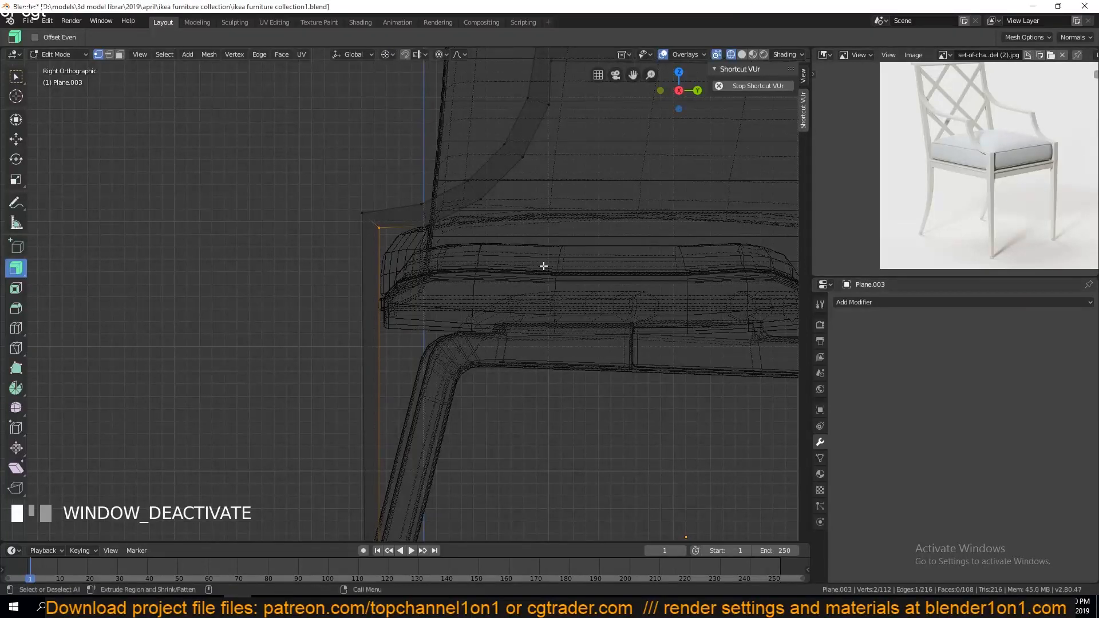
key("g")
right_click(564, 265)
key("g")
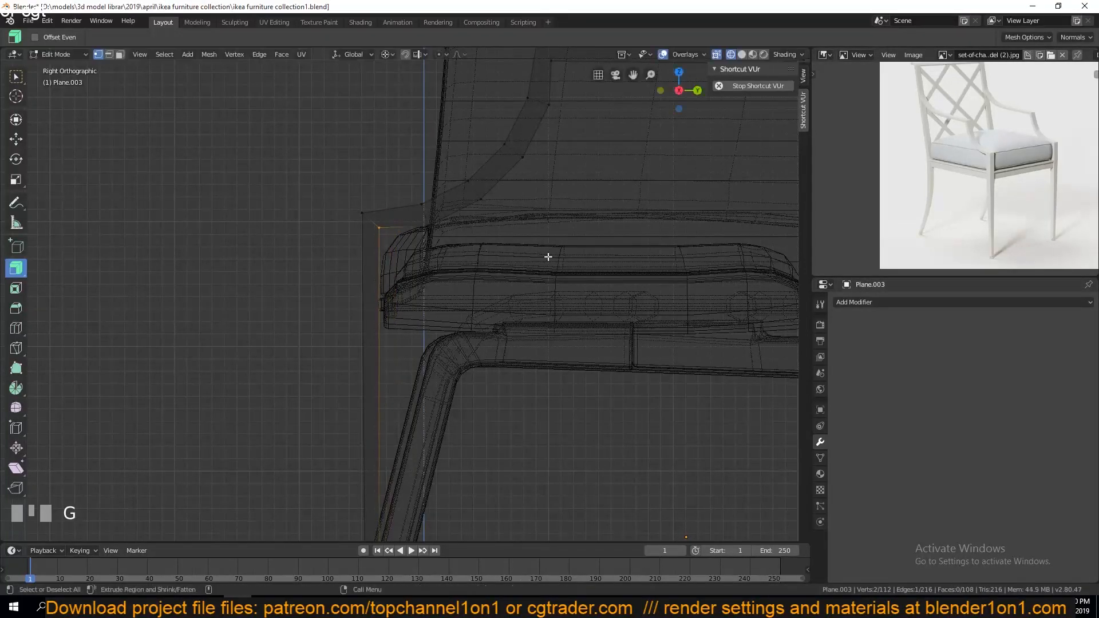
scroll(549, 319, "down", 5)
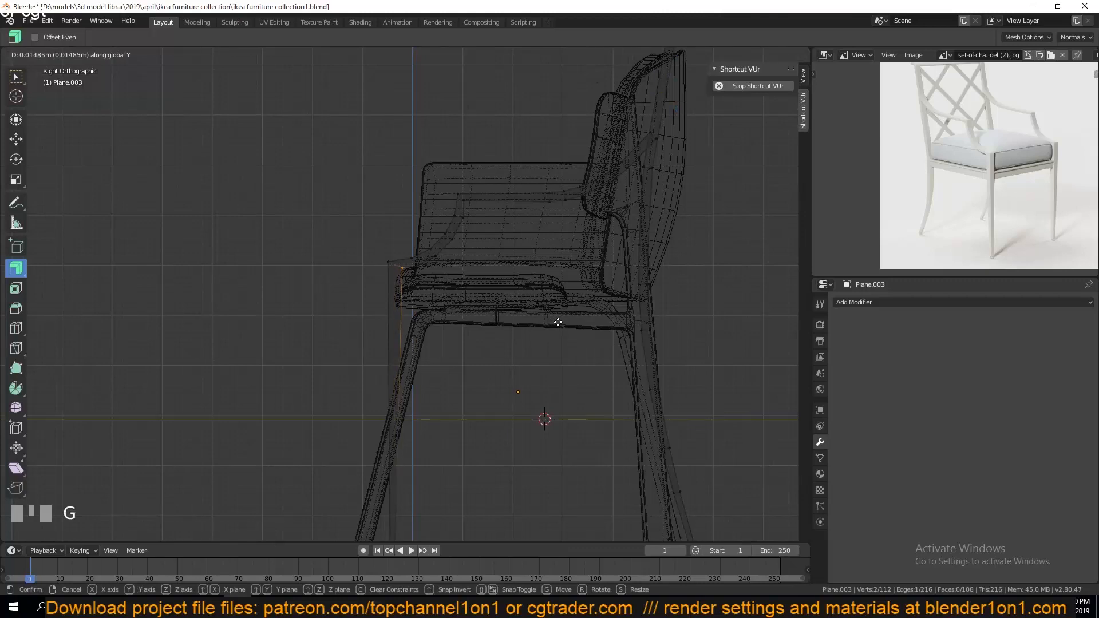
left_click(556, 322)
- Lower the front leg's inner corner vertices slightly and save the file
key("Tab")
scroll(495, 335, "up", 5)
scroll(494, 335, "down", 1)
key("Tab")
scroll(495, 335, "up", 4)
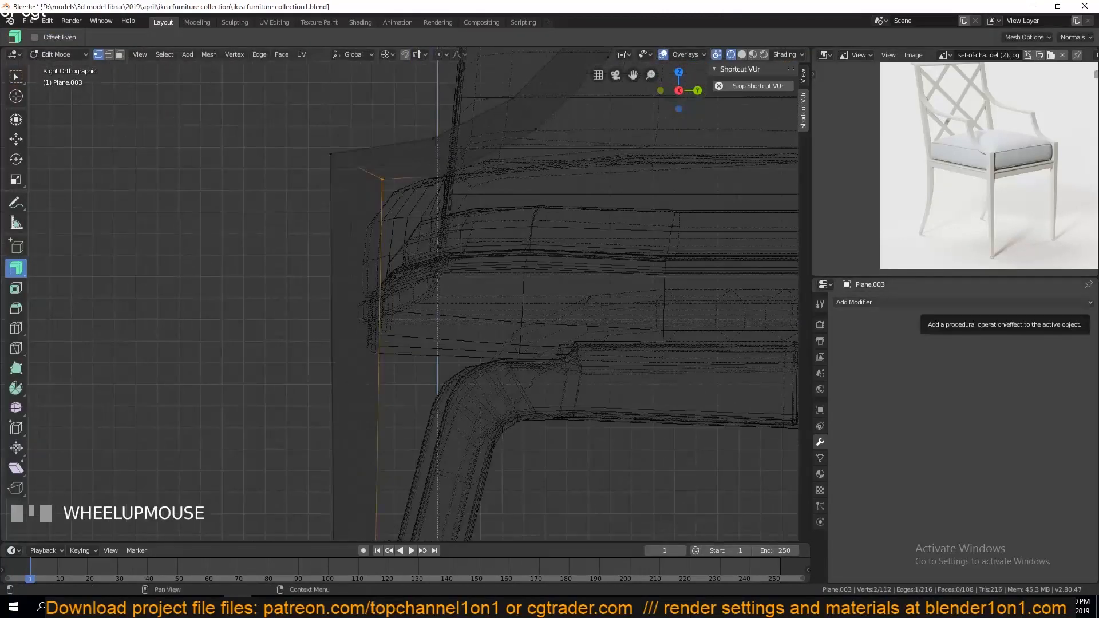
key("g")
left_click(484, 259)
key("Tab")
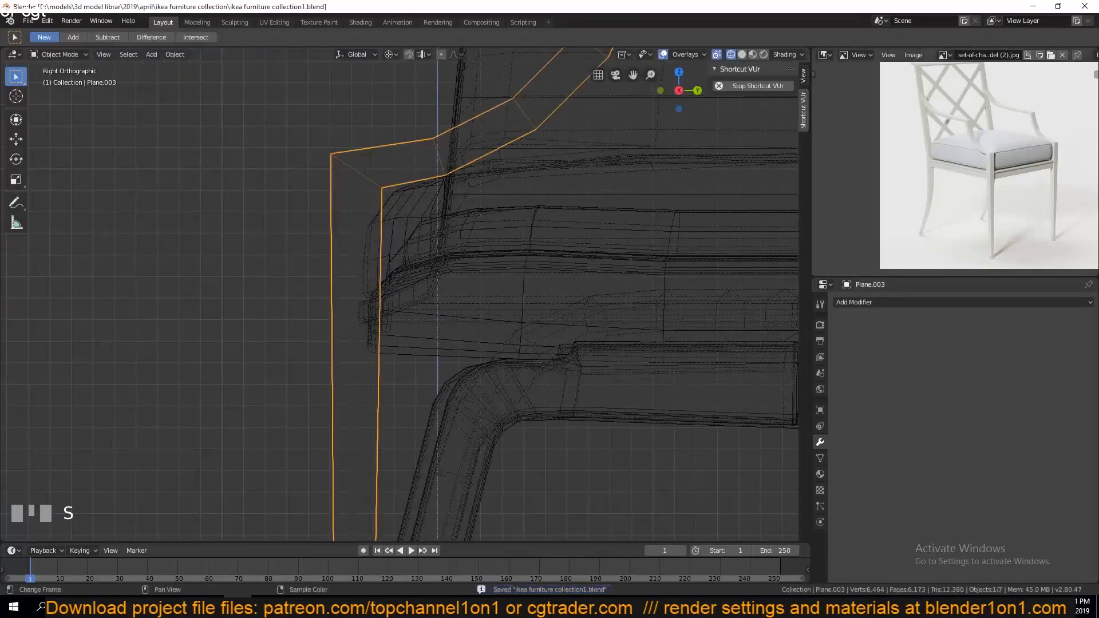
left_click(657, 256)
key("ctrl+s")
middle_click_drag(685, 361, 642, 346, "shift")
key("ctrl+s")
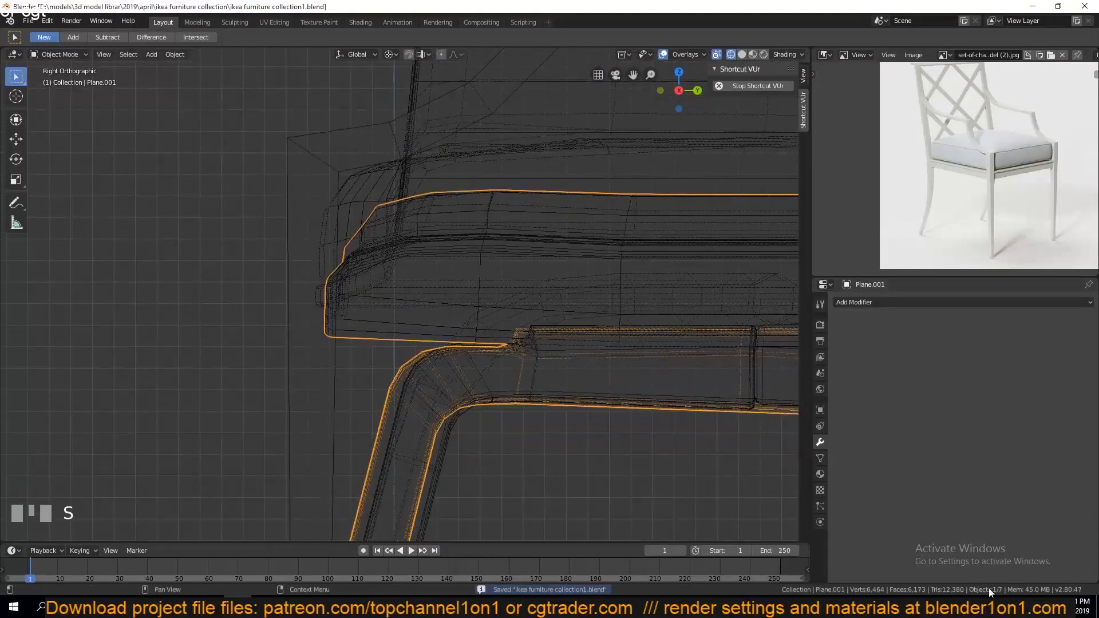
- Reopen the side frame for mesh editing and fine-tune the position of the front leg's inner corner vertices
left_click(462, 607)
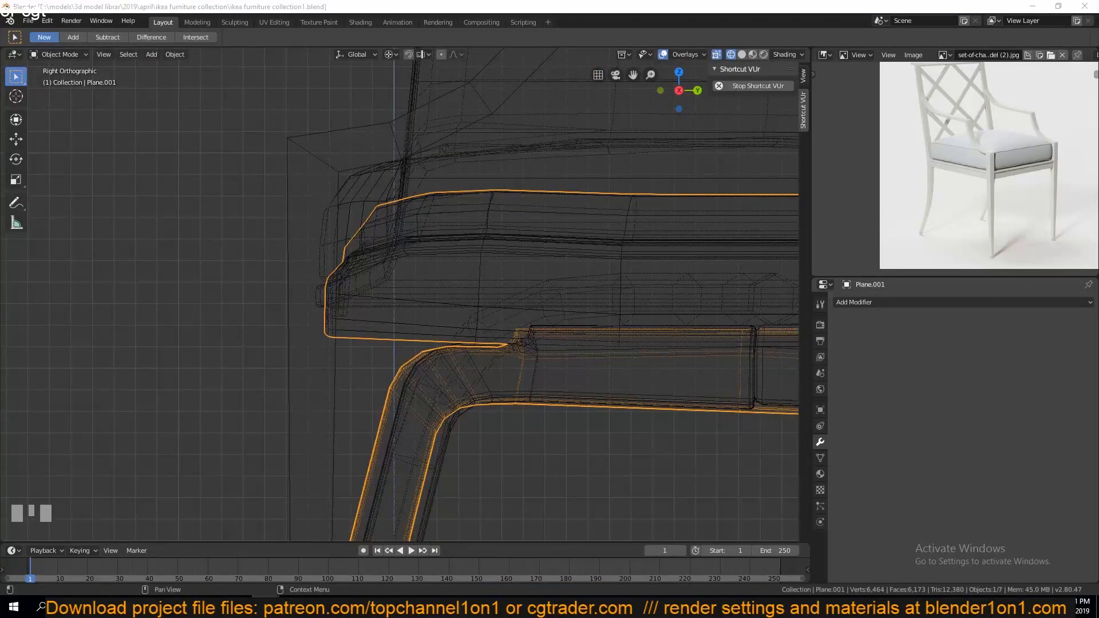
middle_click_drag(498, 268, 491, 233, "shift")
scroll(491, 233, "down", 8)
left_click(392, 259)
key("Tab")
scroll(422, 275, "up", 6)
key("g")
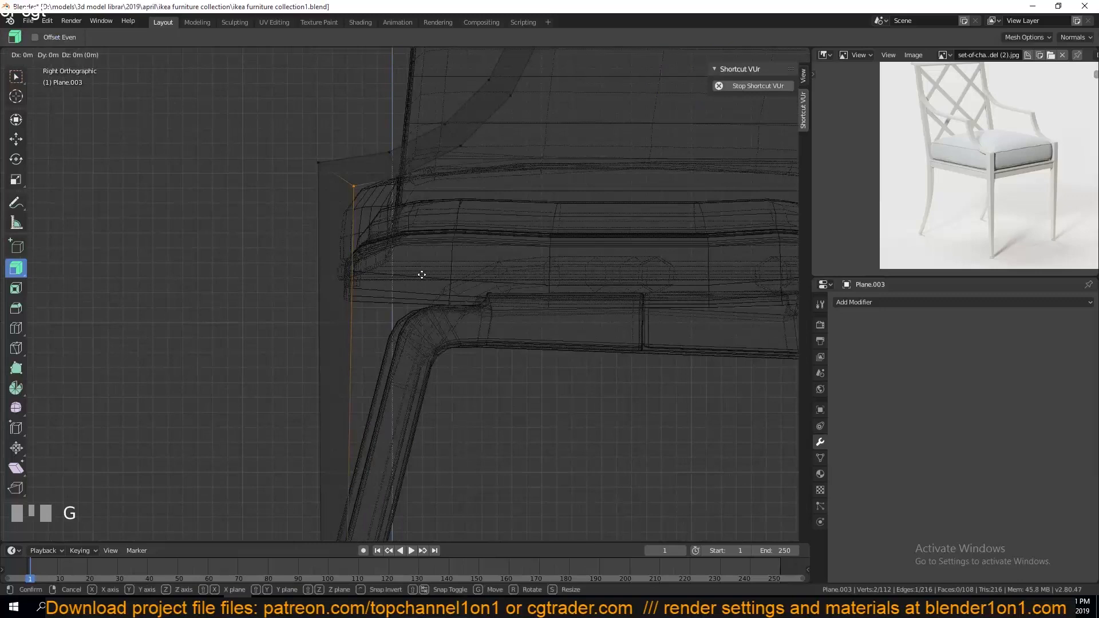
left_click(437, 268)
- Move the lower vertices of the armrest support next to the front leg's corner along Y
key("alt+a")
key("b")
left_click_drag(391, 157, 430, 195)
key("g")
key("y")
left_click(459, 202)
- Clear the selection and examine the side frame's profile in both solid and wireframe shading
key("alt+a")
scroll(689, 253, "down", 5)
scroll(690, 253, "up", 1)
mouse_move(790, 279)
middle_mouse_down("shift")
mouse_move(567, 248)
mouse_move(545, 229)
mouse_move(584, 300)
middle_mouse_up("shift")
key("Tab")
key("z")
key("Tab")
key("z")
scroll(479, 159, "down", 4)
scroll(481, 162, "up", 3)
scroll(486, 185, "up", 2)
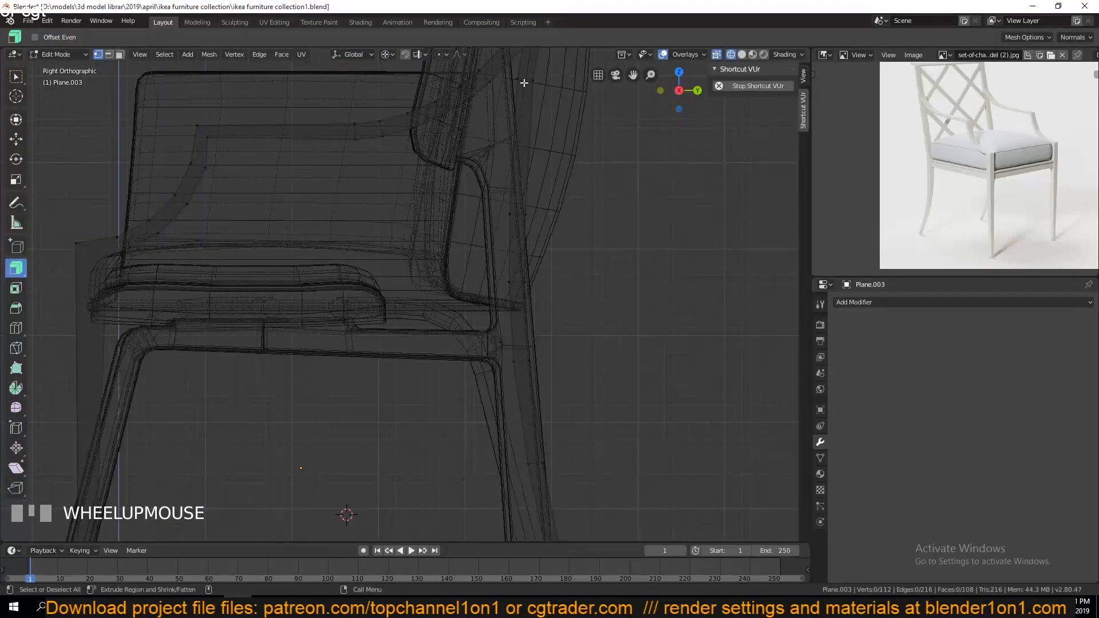
scroll(499, 243, "down", 6)
scroll(456, 229, "up", 6)
- Select the back post's vertices around seat height and move them along Y
left_click(456, 228)
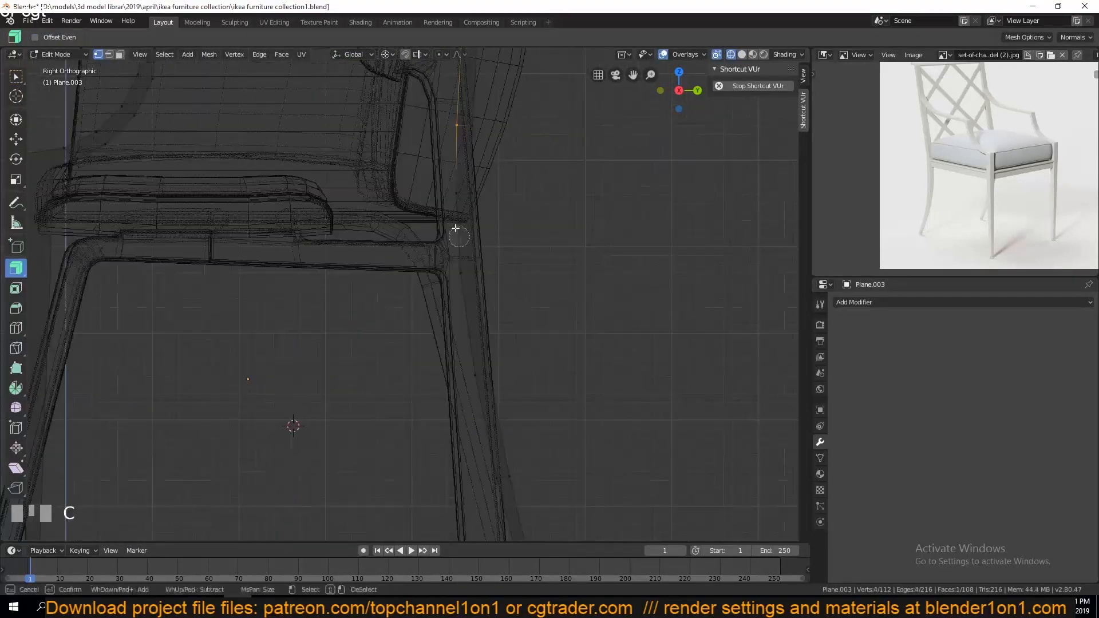
middle_click_drag(464, 348, 404, 185, "shift")
key("c")
key("g")
key("y")
left_click(544, 327)
- Move the armrest's rear end vertices about -0.035 m along Y and -0.032 m along Z
key("Tab")
scroll(515, 315, "down", 6)
key("z")
key("a")
scroll(369, 307, "up", 11)
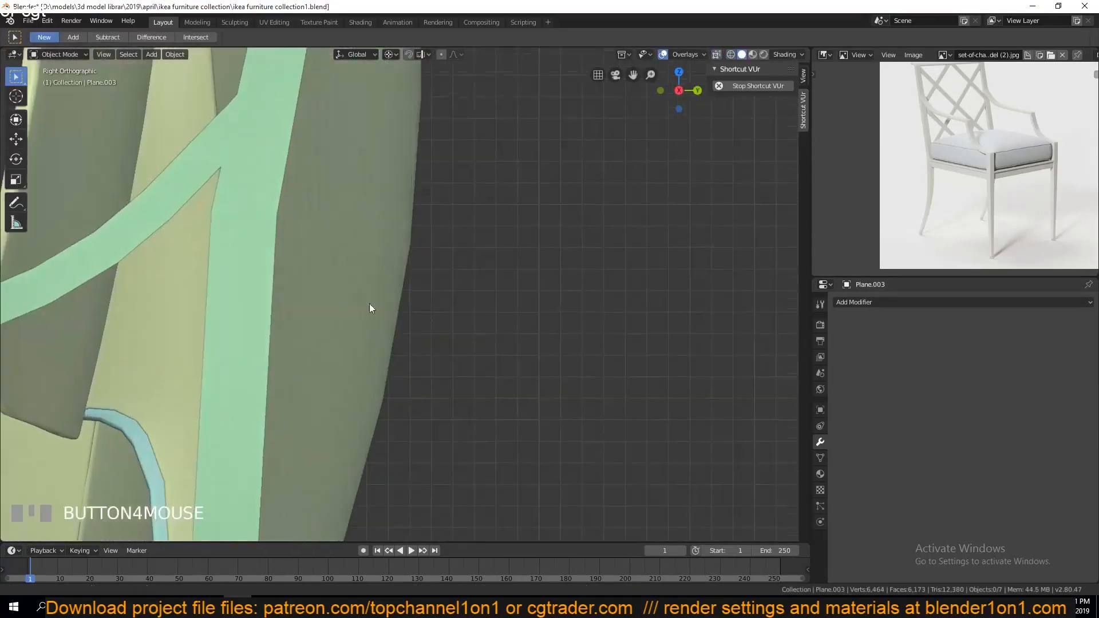
key("Tab")
key("shift+z")
key("alt+a")
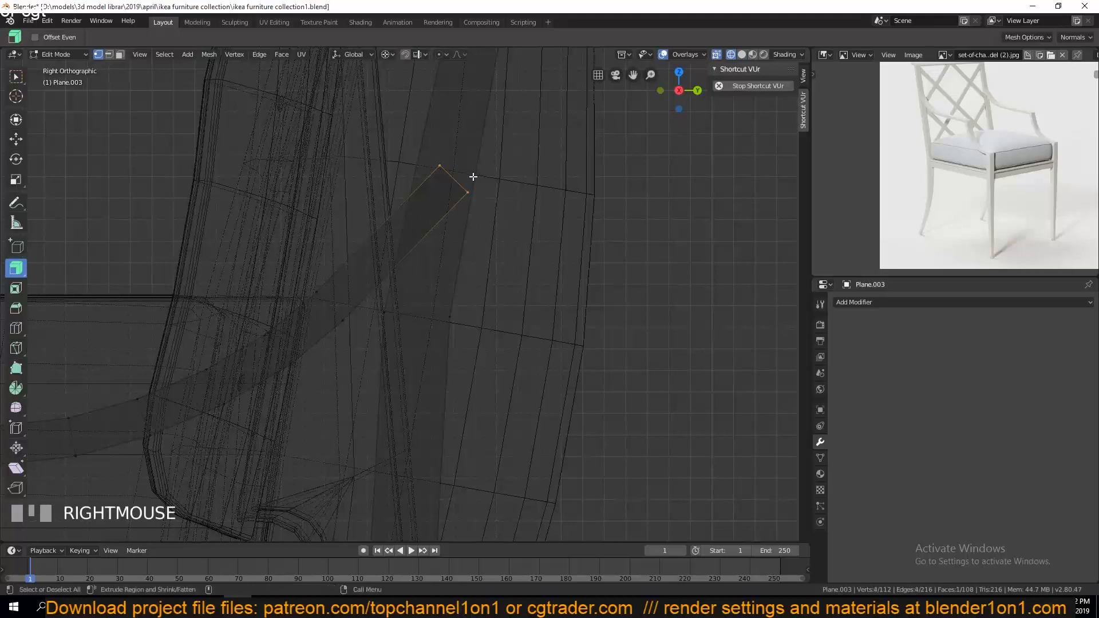
key("g")
left_click(398, 245)
- Change the pivot point and extrude the armrest's rear end upward beside the back post
key("r")
right_click(425, 224)
key("period")
left_click(421, 158)
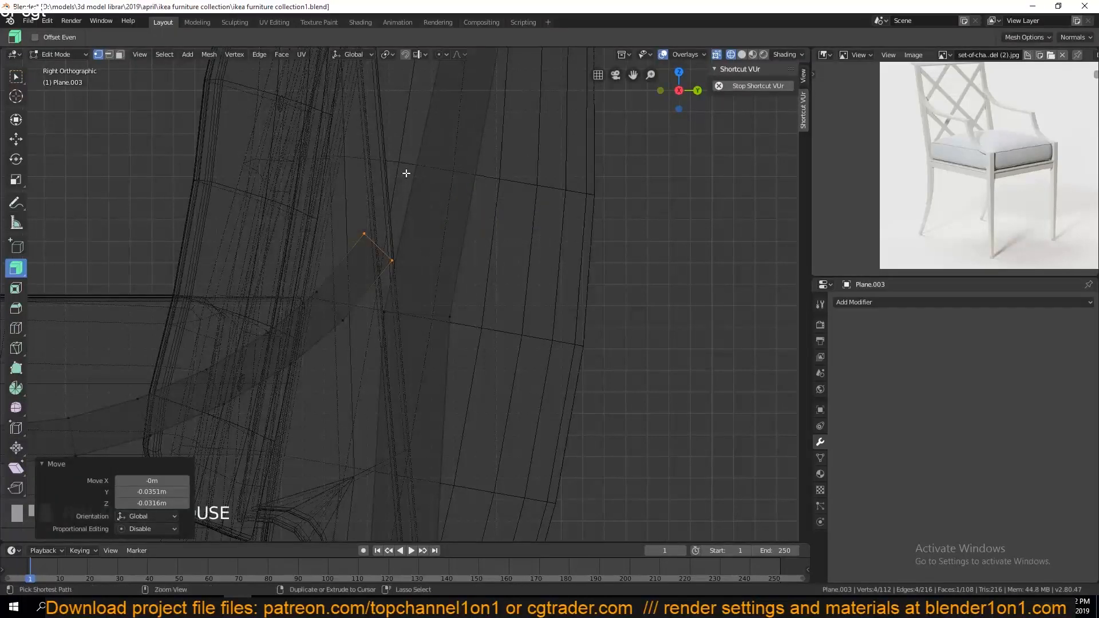
right_click(406, 173, "ctrl")
- Rotate the extruded armrest end and move it slightly to fit against the back post
key("r")
left_click(454, 162)
key("g")
left_click(442, 155)
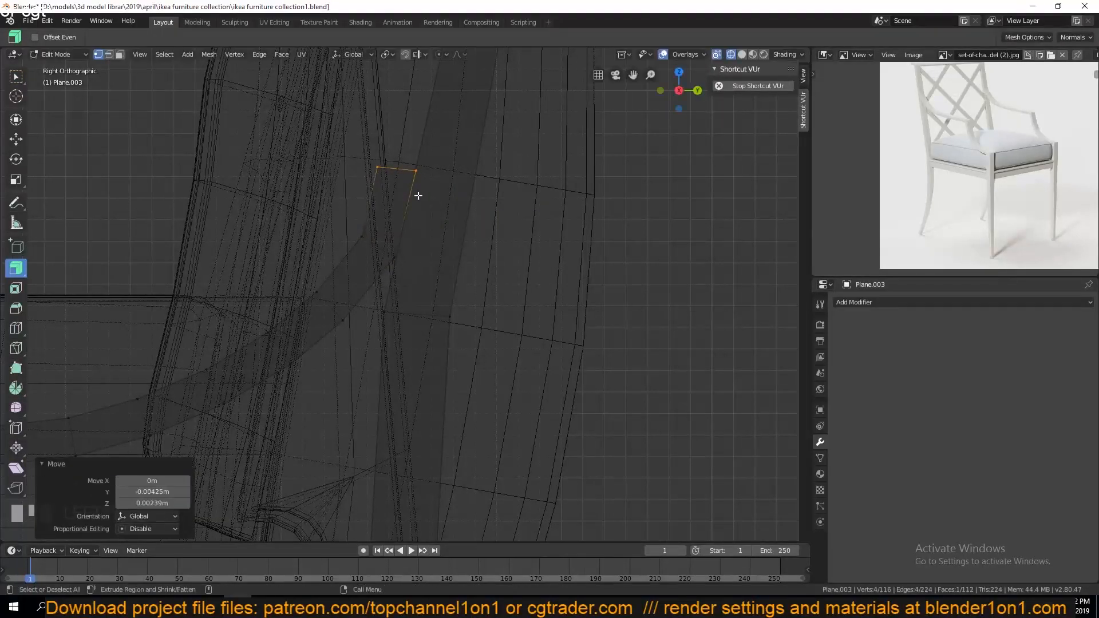
key("Tab")
left_click(372, 161)
right_click(372, 160)
key("g")
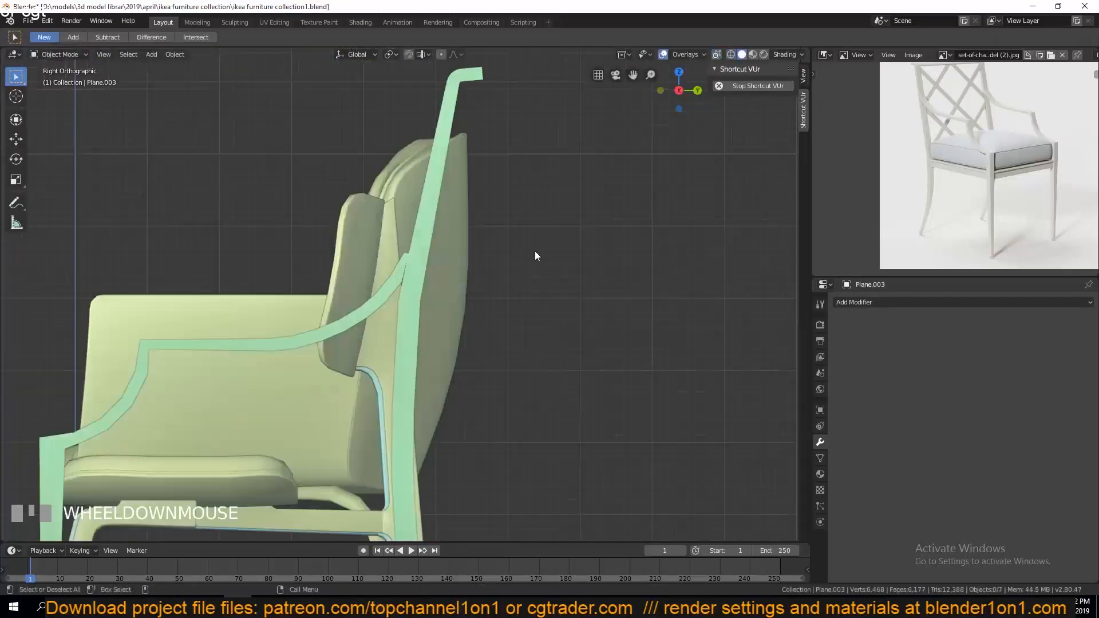
scroll(535, 252, "down", 4)
- Move the side frame's entire mesh along X, away from the object's origin
left_click(442, 312)
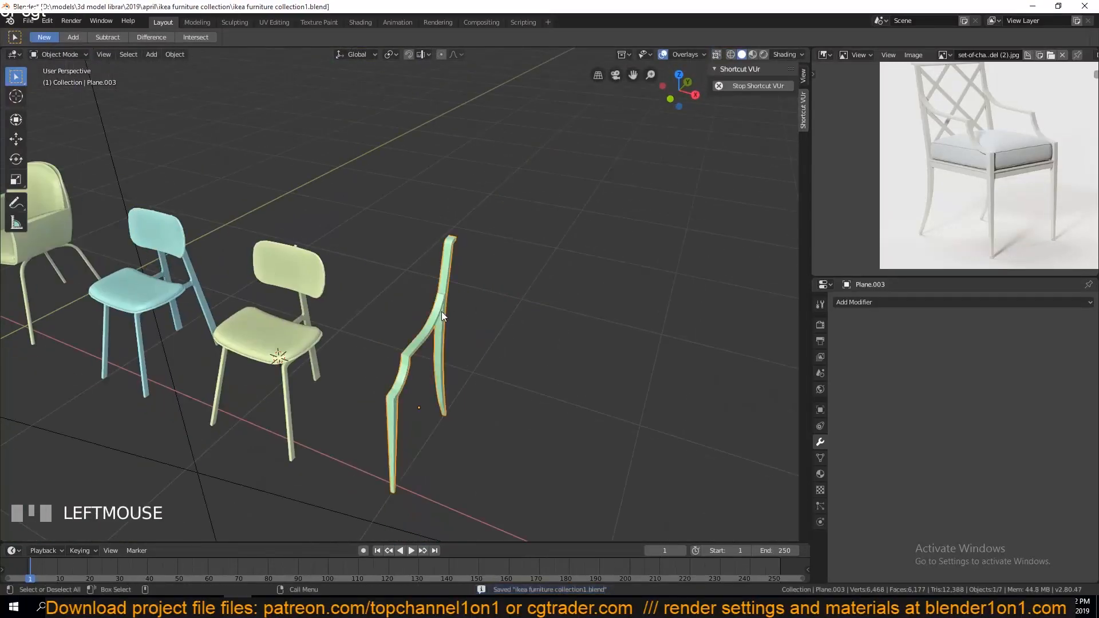
scroll(430, 272, "up", 4)
key("g")
right_click(450, 273)
key("Tab")
key("a")
key("g")
key("y")
key("x")
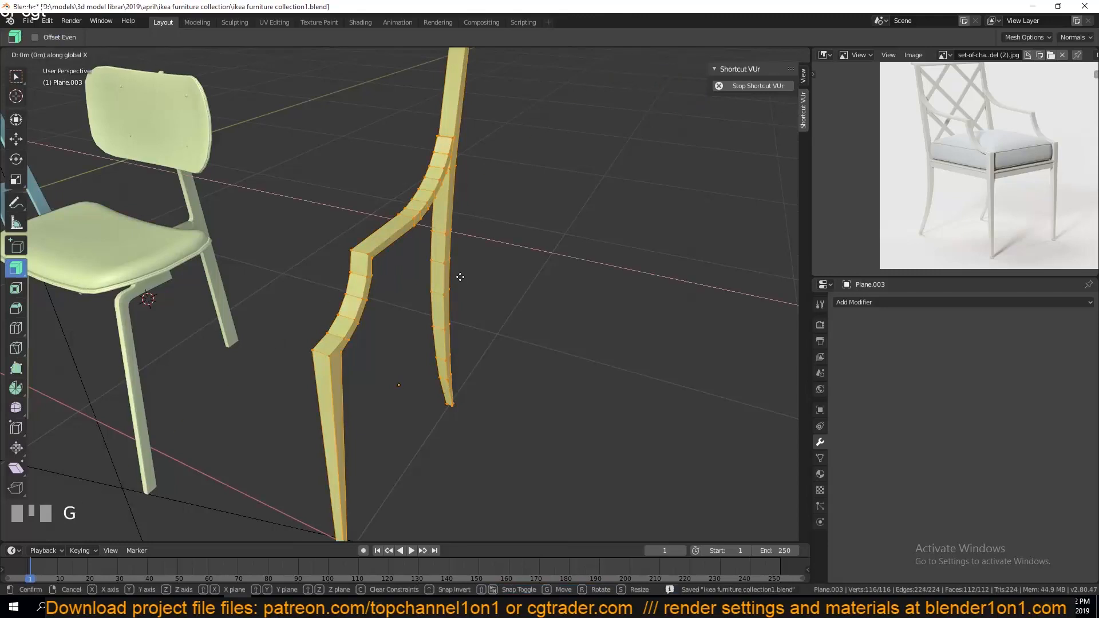
left_click(571, 319)
- Add a Mirror modifier to the side frame and save the file
key("Tab")
left_click(916, 303)
left_click(859, 411)
scroll(468, 316, "down", 3)
key("KP_1")
scroll(468, 310, "up", 4)
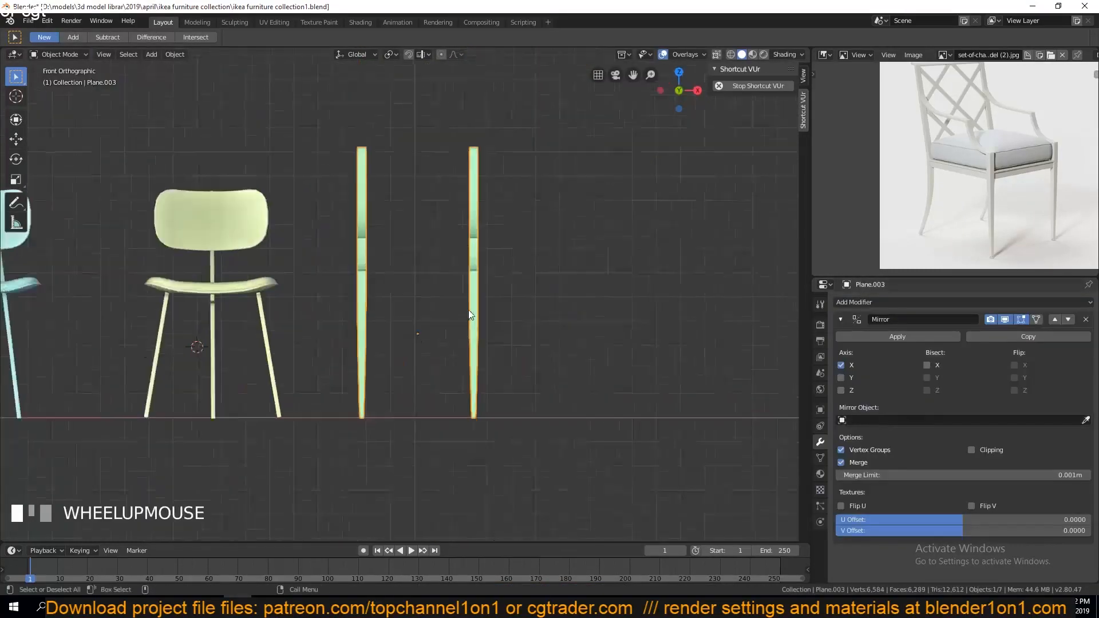
key("ctrl+s")
- Rotate the rear leg's foot vertices about -13.1° in the front view, with smooth proportional editing enabled
key("Tab")
middle_click_drag(565, 403, 504, 419)
key("z")
left_click(400, 441)
key("alt+a")
right_click_drag(539, 410, 495, 452, "ctrl")
key("KP_1")
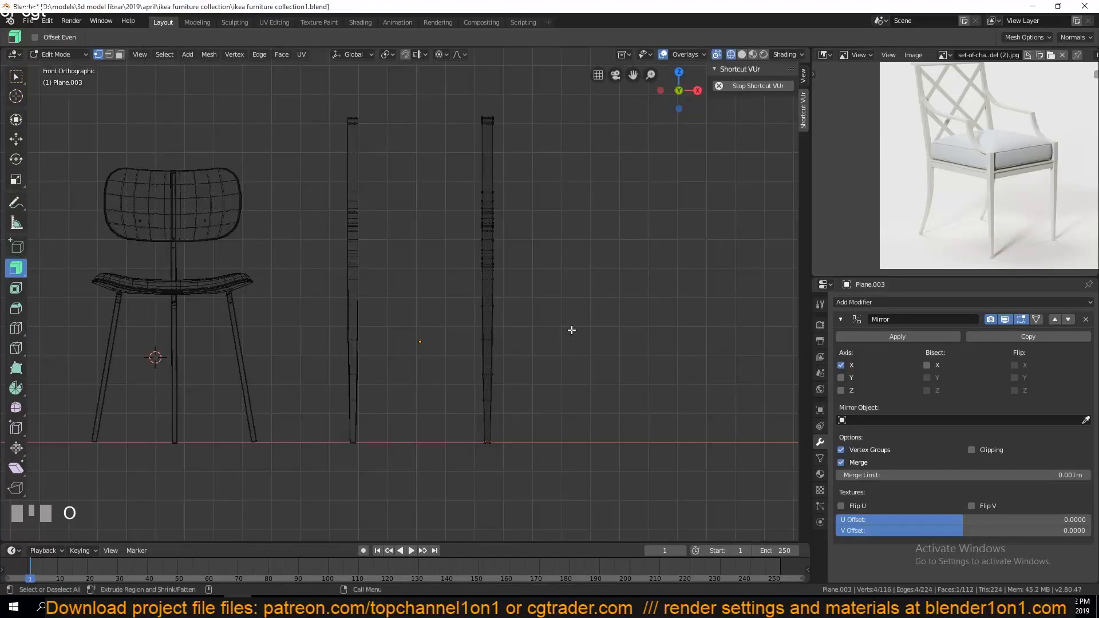
key("g")
right_click(598, 333)
key("r")
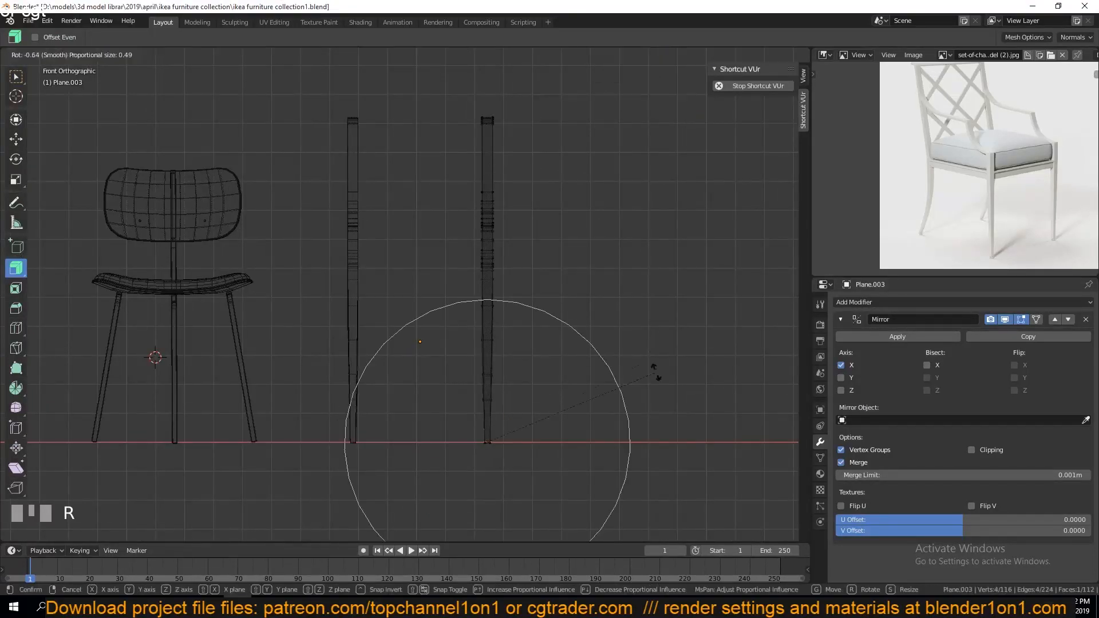
left_click(639, 336)
- Move the rear leg's foot about 0.07 m outward along X with proportional editing
key("g")
key("y")
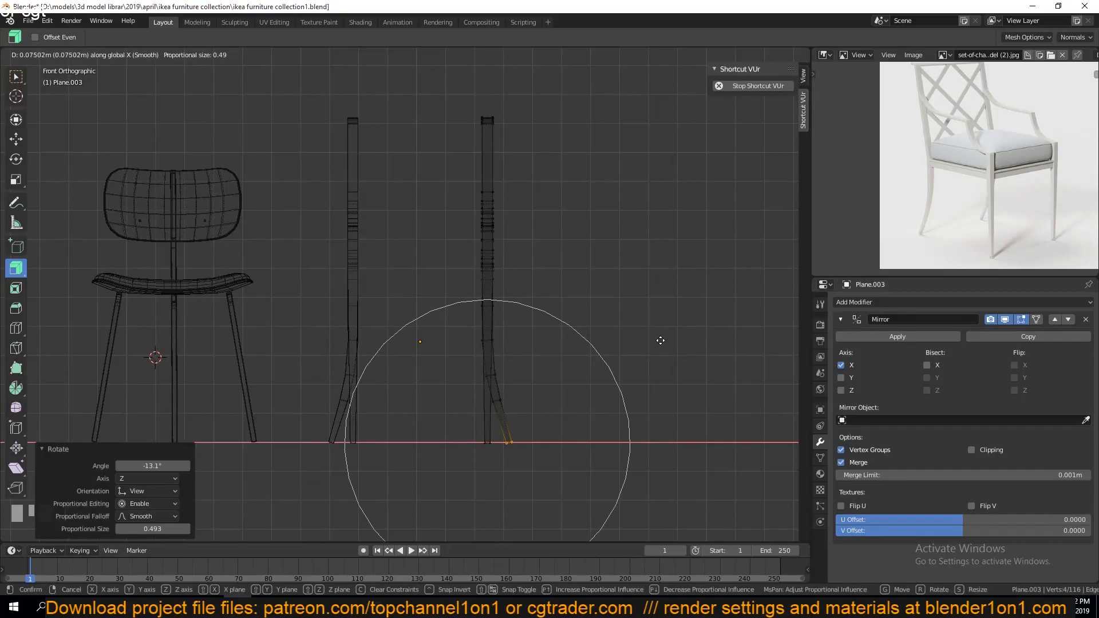
left_click(657, 341)
key("Tab")
key("grave")
mouse_move(713, 330)
middle_mouse_down()
mouse_move(640, 355)
mouse_move(685, 373)
middle_mouse_up()
- Try to move the front leg's foot vertices outward along X with proportional editing
key("KP_1")
key("Tab")
key("grave")
key("c")
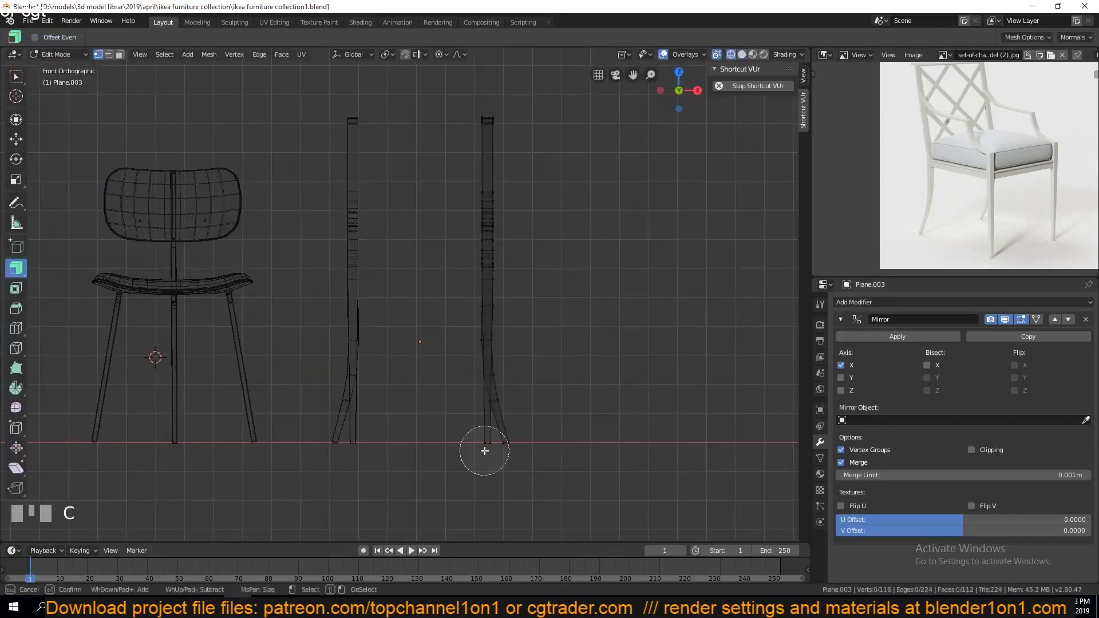
key("g")
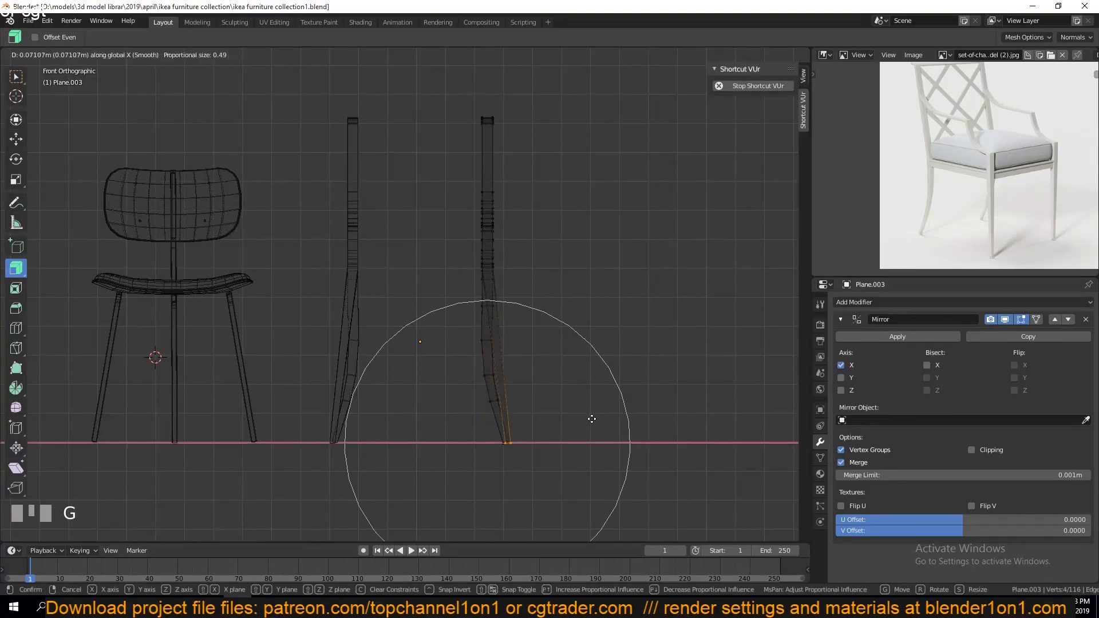
left_click(584, 415)
- Save the file and examine the seat and leg joints up close in the reference image
key("Tab")
left_click(583, 357)
key("grave")
mouse_move(583, 356)
middle_mouse_down()
mouse_move(538, 350)
mouse_move(573, 366)
middle_mouse_up()
key("ctrl+s")
scroll(916, 201, "up", 3)
key("KP_7")
middle_click_drag(595, 327, 566, 315, "shift")
key("ctrl+s")
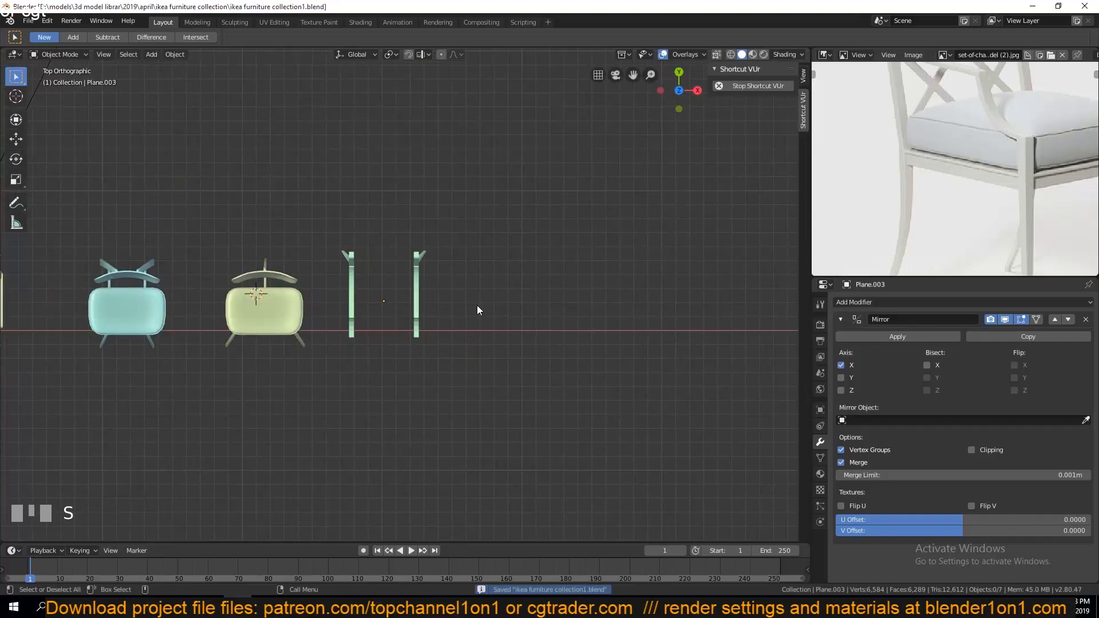
- Snap the 3D cursor to the mirrored frame's origin
key("z")
scroll(406, 293, "up", 5)
left_click(428, 295)
key("shift+s")
left_click(425, 343)
left_click(362, 317)
- Add a plane between the side frames and scale it to 0.280, then by about 0.80
key("shift+a")
left_click(409, 316)
key("s")
left_click(437, 327)
key("z")
key("s")
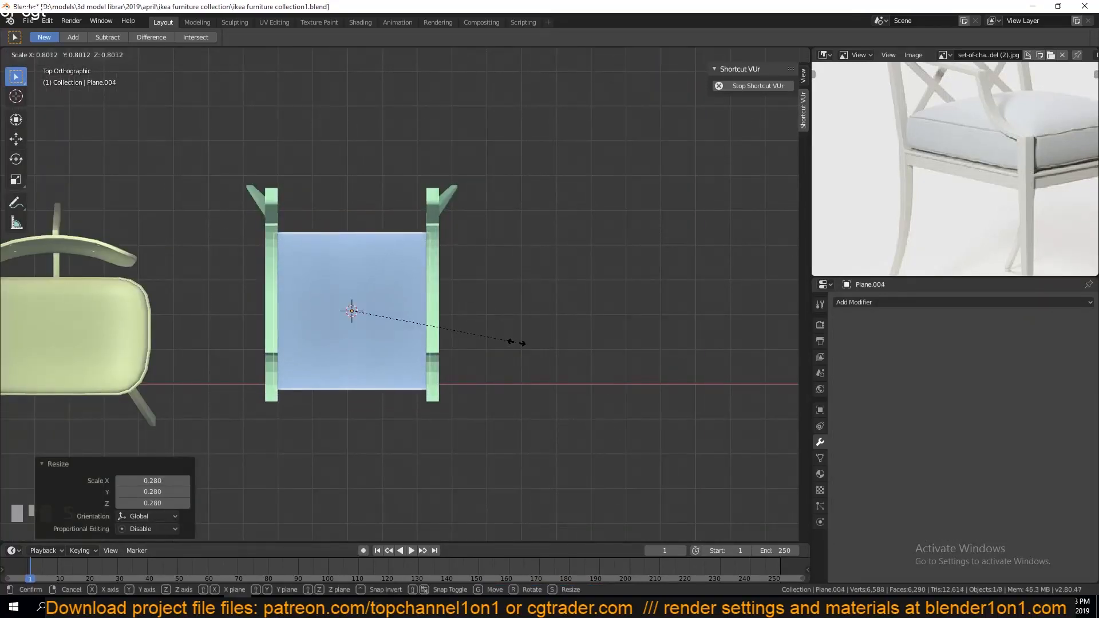
left_click(516, 343)
- Raise the plane to seat height in the side view, adjust its scale and save the file
key("KP_3")
scroll(486, 343, "up", 2)
key("g")
left_click(500, 230)
key("s")
left_click(499, 286)
middle_click_drag(499, 286, 582, 418)
key("ctrl+s")
- Scale the seat plane by about 1.147 along Y and adjust its X width to fit between the legs
key("s")
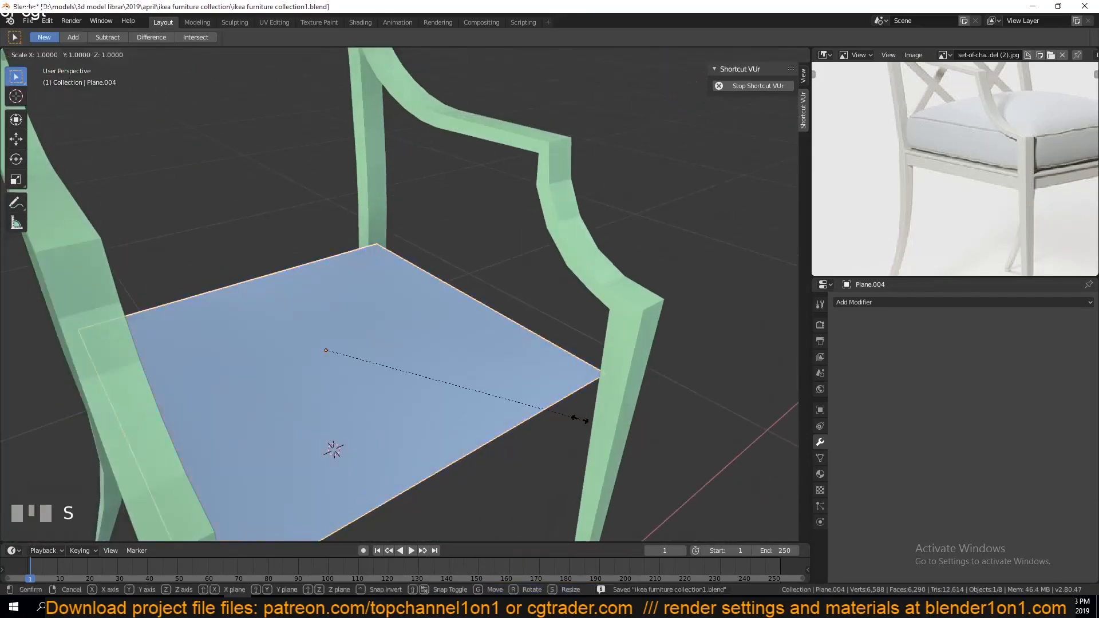
key("y")
left_click(609, 454)
key("s")
key("x")
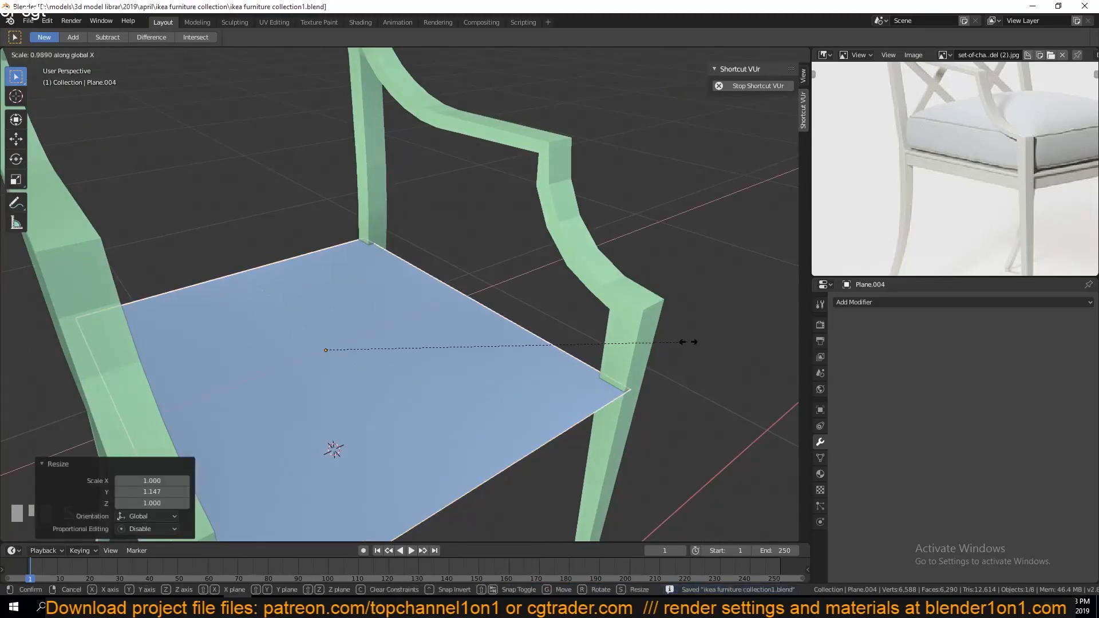
left_click(659, 359)
- Extrude the seat plane downward about 0.014 m
key("Tab")
key("grave")
key("e")
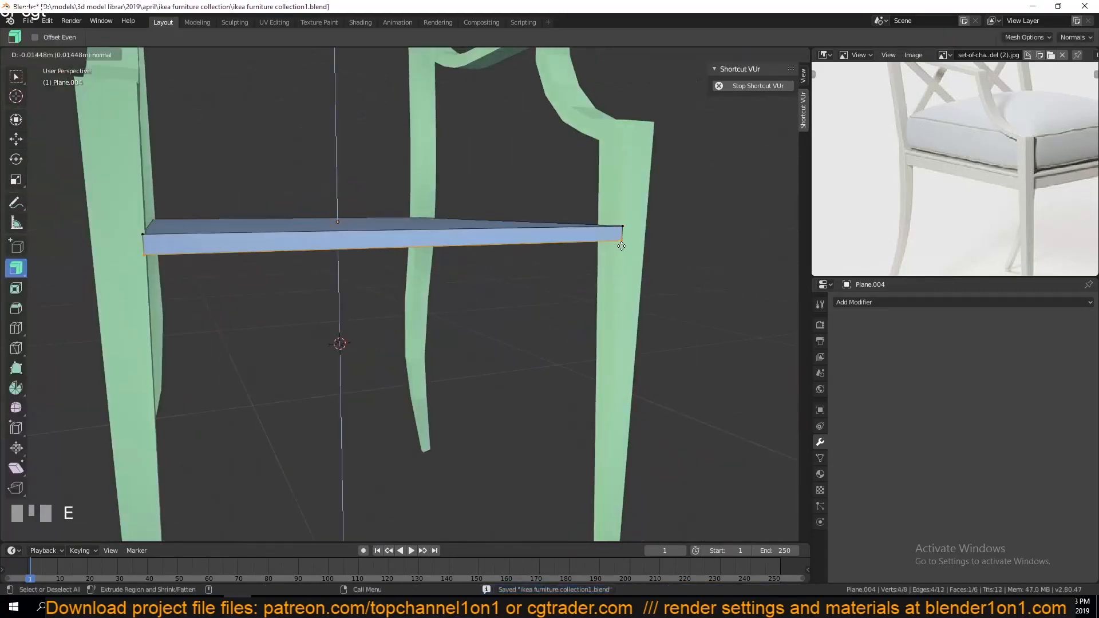
left_click(622, 241)
middle_click_drag(622, 242, 620, 222)
- Apply the seat panel's transform and save the file
key("Tab")
key("ctrl+a")
left_click(619, 223)
key("ctrl+s")
- Try to inset the seat panel's bottom face
key("Tab")
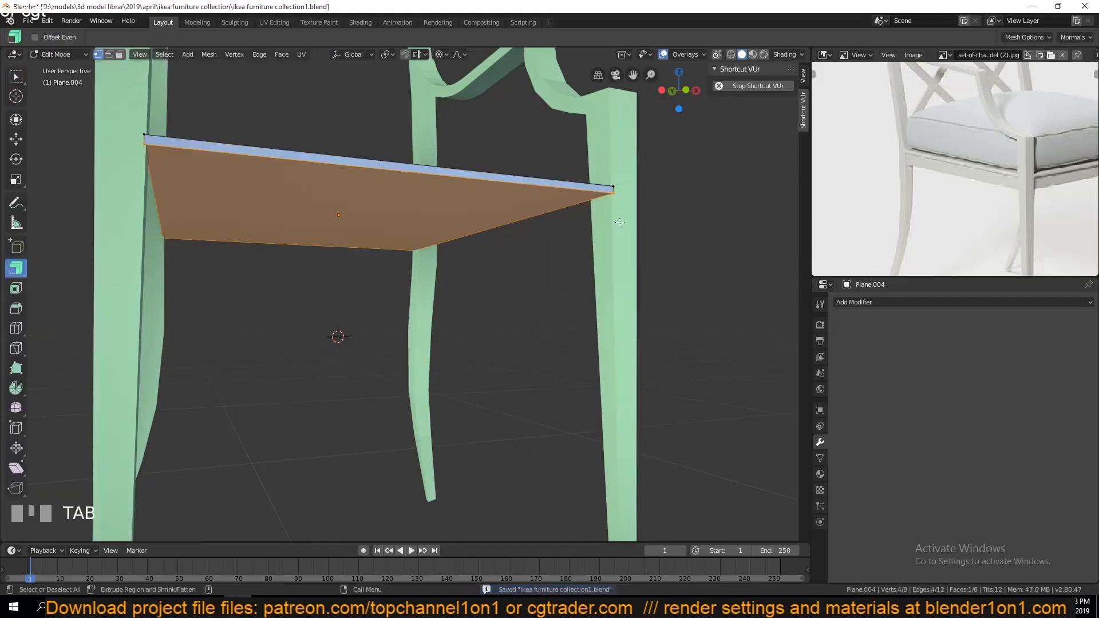
key("i")
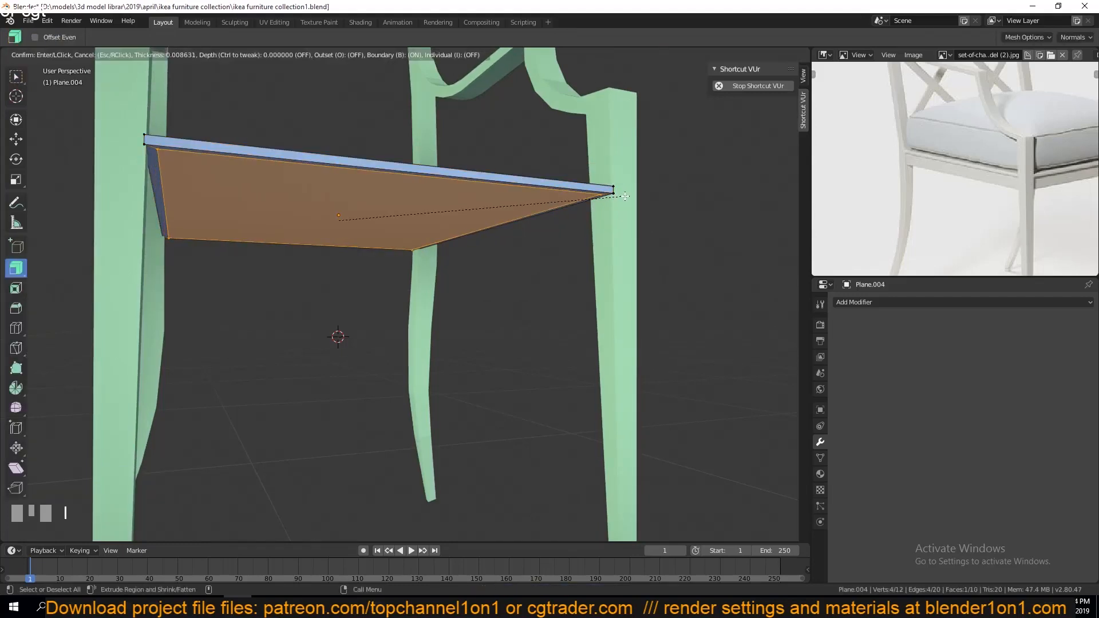
right_click(626, 196)
- Remove double vertices from the whole seat panel mesh and clear the selection
right_click(626, 218)
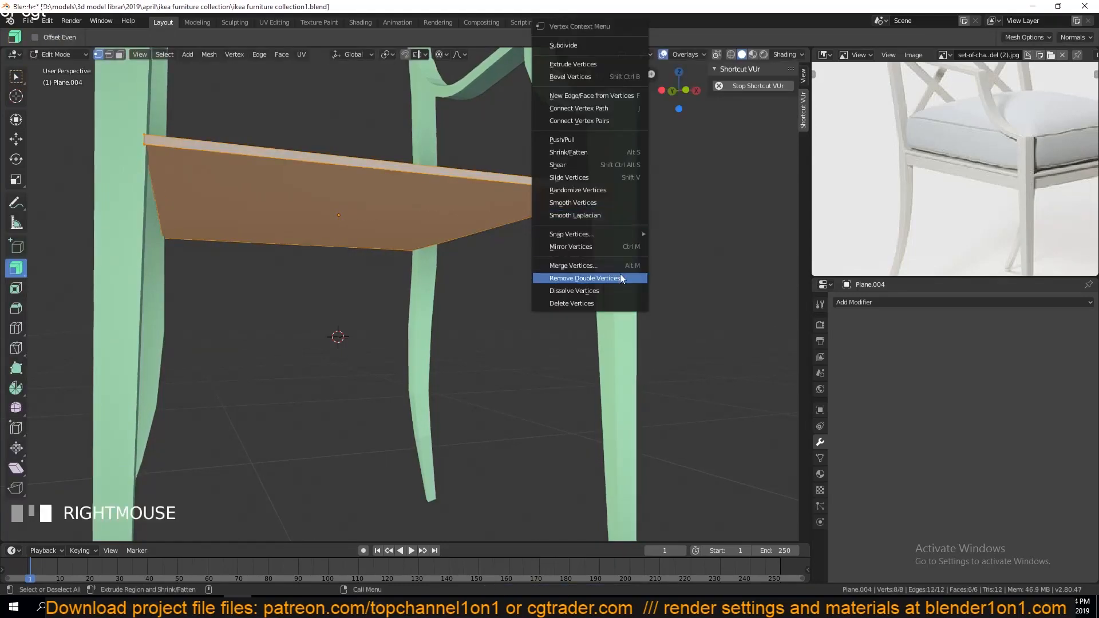
left_click(620, 273)
key("alt+a")
key("grave")
- Add a loop cut near the seat panel's front edge at factor 0.972 and bevel it about 0.004 m
key("ctrl+r")
left_click(569, 182)
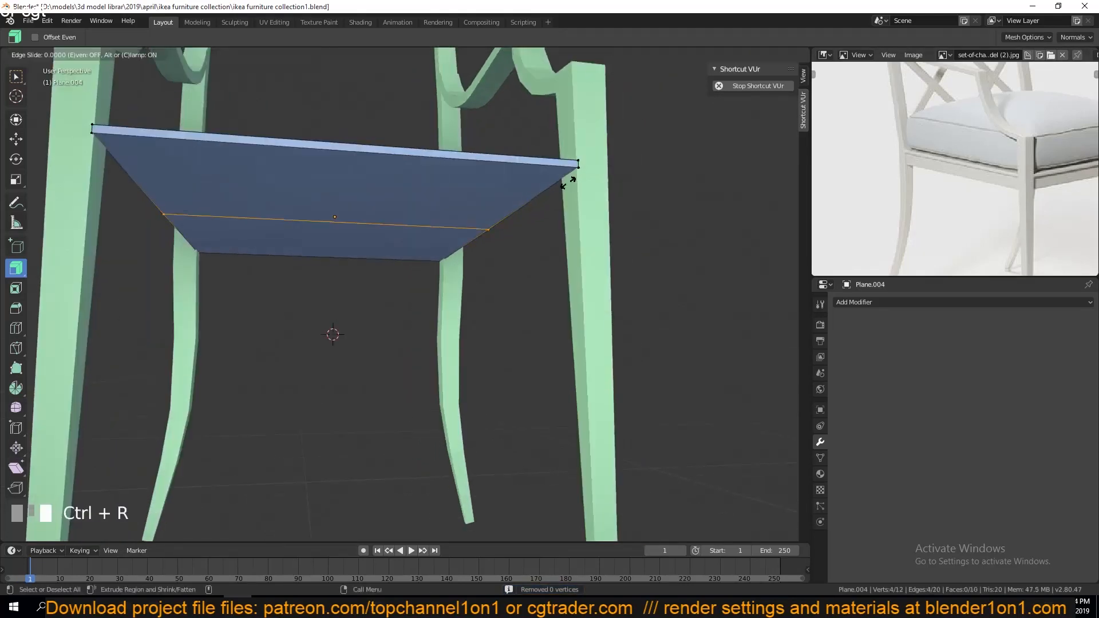
left_click(641, 147)
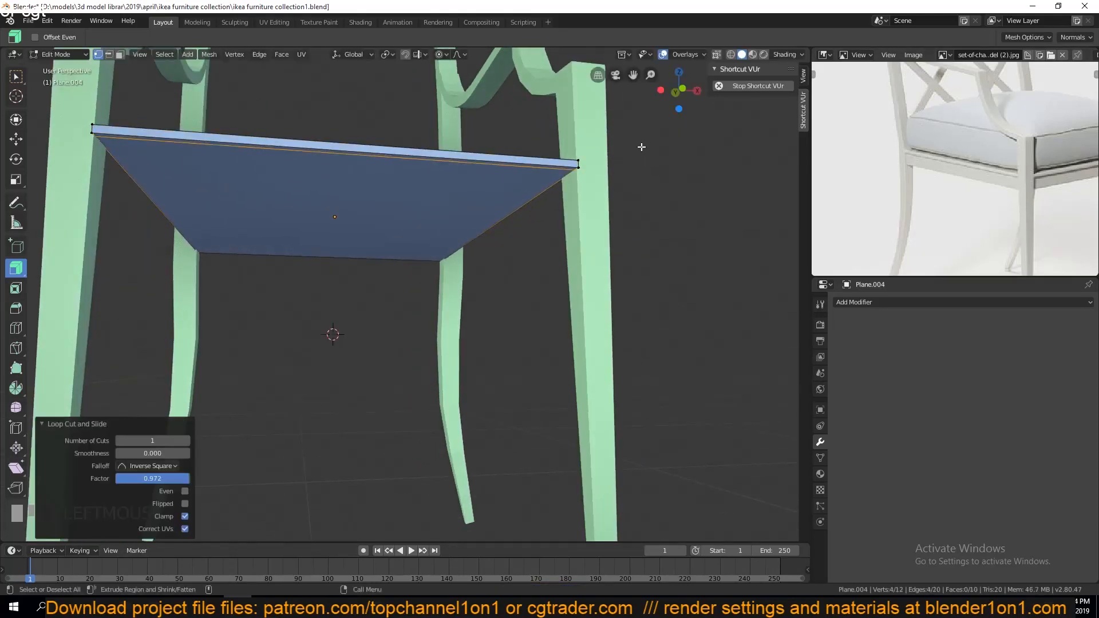
key("ctrl+b")
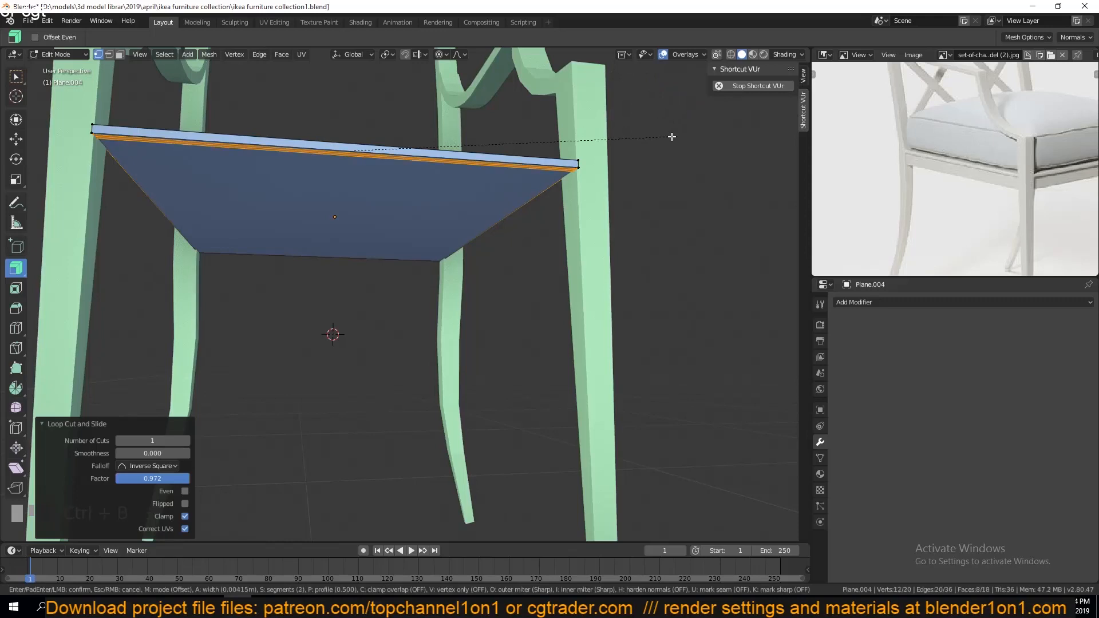
left_click(672, 136)
- Extrude the narrow strip under the seat panel's front edge downwards to form the front rail
scroll(671, 137, "up", 1)
middle_click_drag(605, 155, 599, 224, "shift")
key("alt+a")
key("3")
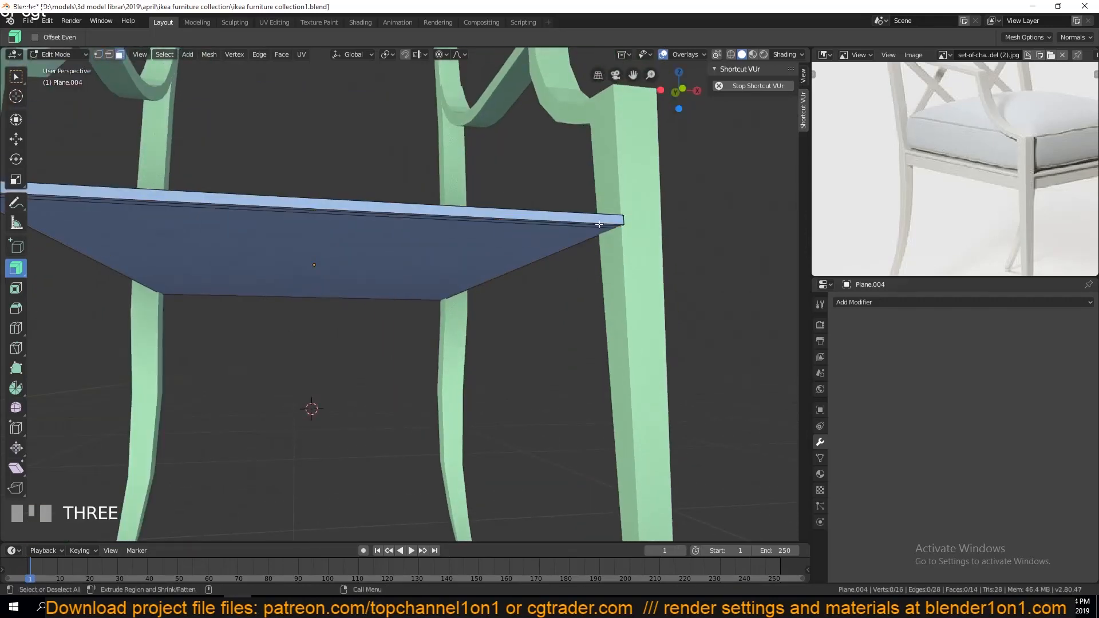
key("e")
left_click(598, 250)
- Add one lengthwise and one crosswise loop cut through the middle of the seat panel
key("grave")
scroll(590, 268, "down", 4)
middle_click_drag(588, 270, 637, 290)
scroll(544, 321, "up", 3)
key("KP_7")
key("grave")
key("shift+z")
key("ctrl+r")
double_click(348, 179)
key("ctrl+r")
double_click(348, 281)
- Delete all of the seat panel's vertices except those of its front right quarter
key("a")
key("n")
key("n")
key("b")
left_click_drag(207, 119, 597, 217)
key("b")
left_click_drag(158, 251, 297, 513)
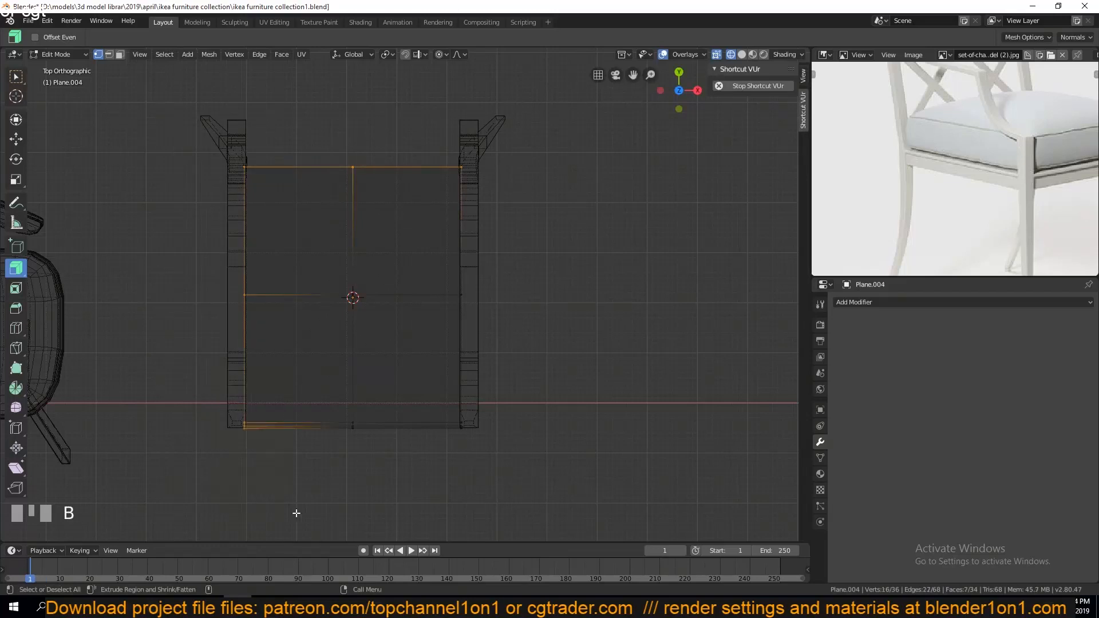
key("x")
left_click(302, 396)
- Add a Mirror modifier to the quarter panel and mirror it on the X and Y axes
key("Tab")
left_click(875, 302)
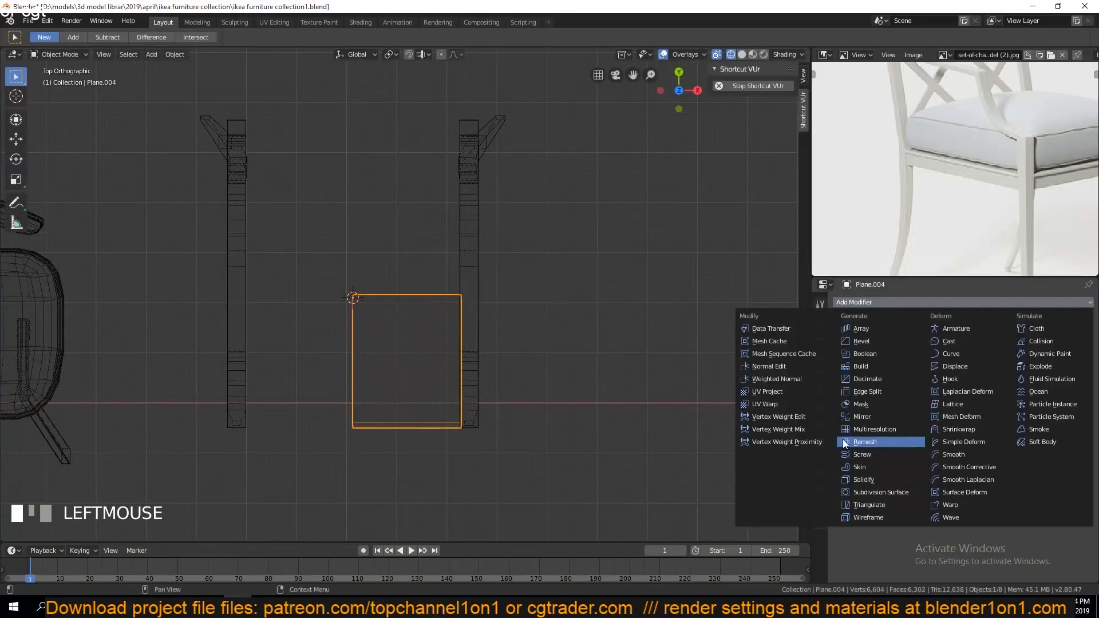
left_click(863, 417)
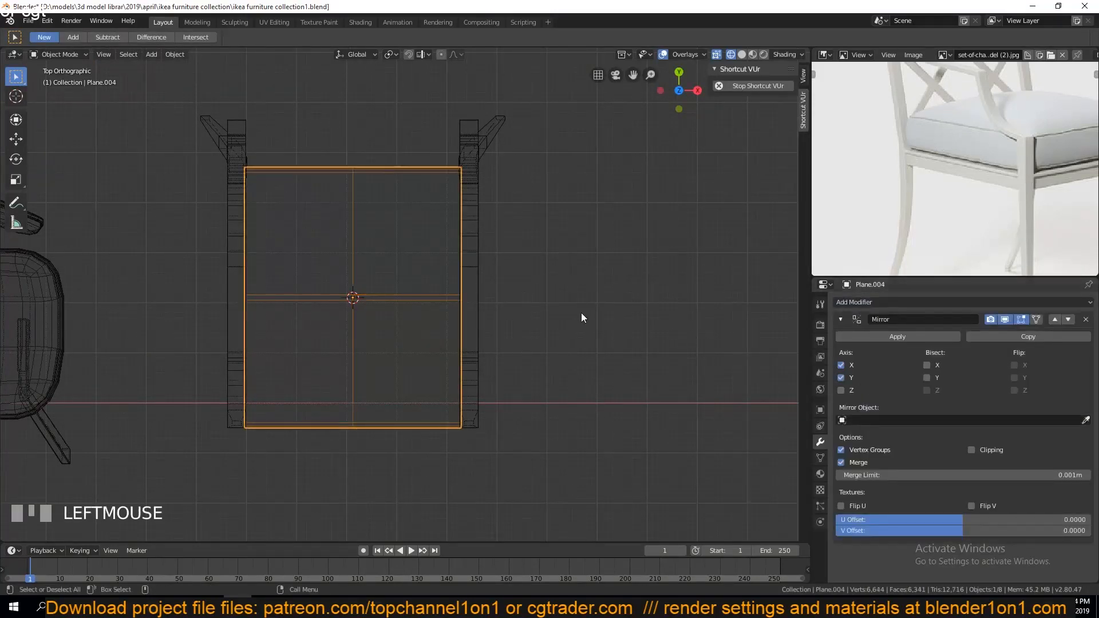
- With Mirror Clipping enabled, scale the quarter panel's rear cut vertices to 0 along Y and move them onto the mirror centre line
key("Tab")
key("n")
key("n")
left_click_drag(246, 265, 572, 339)
key("b")
key("s")
key("y")
key("0")
key("Return")
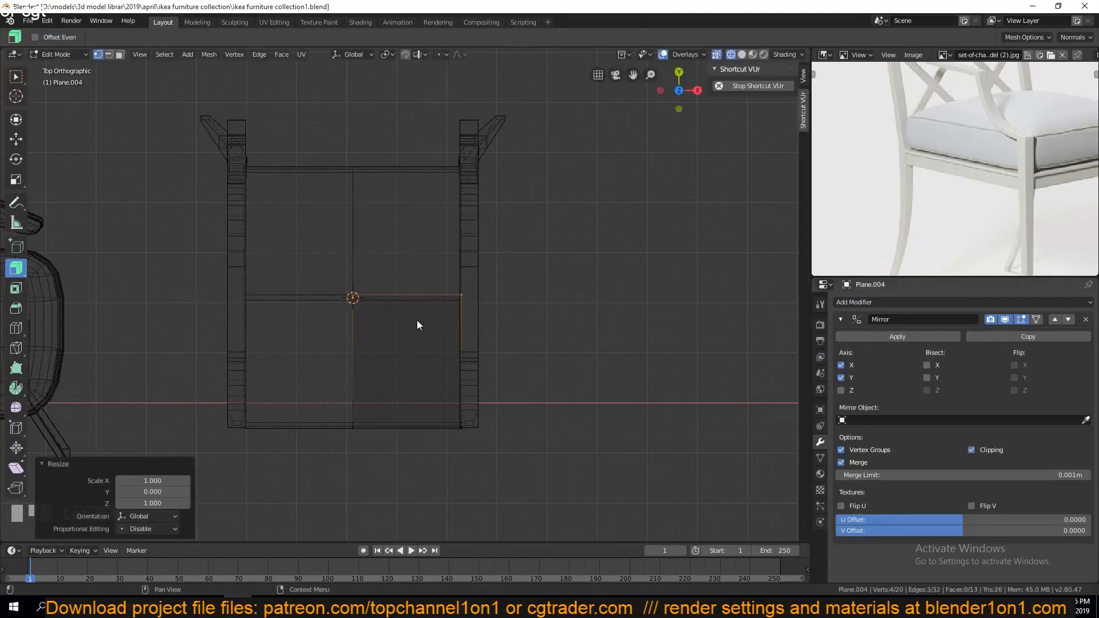
scroll(515, 316, "down", 1)
key("g")
key("y")
left_click(570, 365)
- Save the file and open the viewport shading options
key("Tab")
key("grave")
mouse_move(630, 355)
middle_mouse_down()
mouse_move(552, 273)
mouse_move(606, 238)
mouse_move(638, 239)
middle_mouse_up()
scroll(606, 238, "up", 4)
key("ctrl+s")
left_click(789, 55)
scroll(676, 297, "down", 2)
left_click(675, 297)
- Isolate the seat panel by hiding all other objects
left_click(414, 277)
key("grave")
mouse_move(413, 277)
middle_mouse_down()
mouse_move(366, 287)
mouse_move(342, 167)
middle_mouse_up()
key("KP_7")
scroll(433, 340, "up", 5)
key("Tab")
key("shift+z")
key("a")
key("Tab")
key("shift+h")
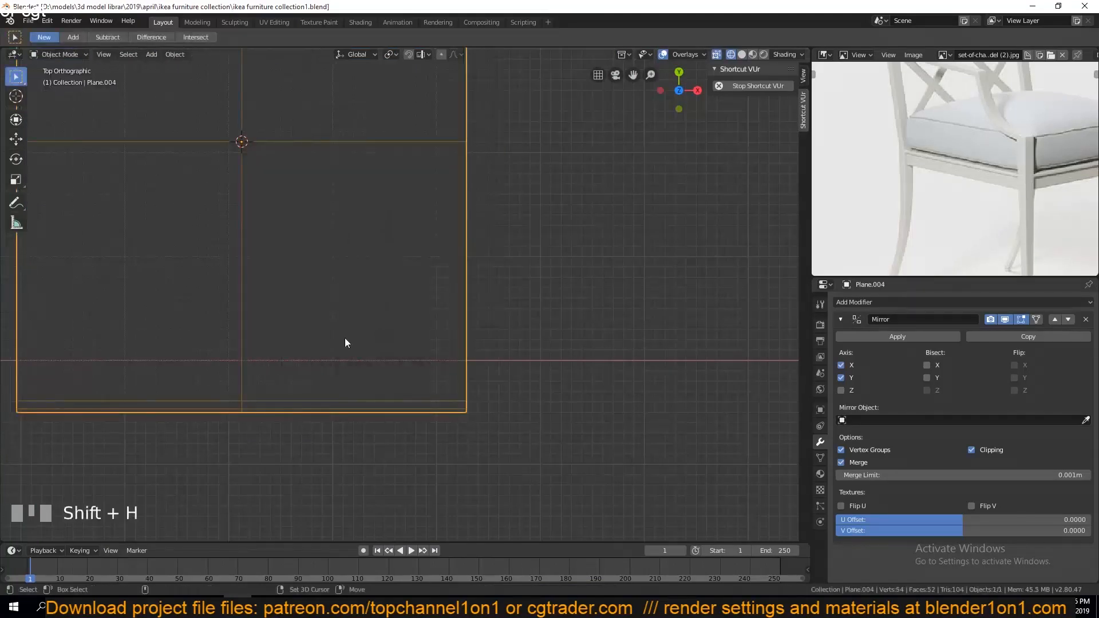
- Delete the quarter panel's outer side faces and split it diagonally from the seat centre to the front corner
key("shift+z")
key("Tab")
middle_click_drag(447, 343, 372, 283)
scroll(313, 388, "up", 3)
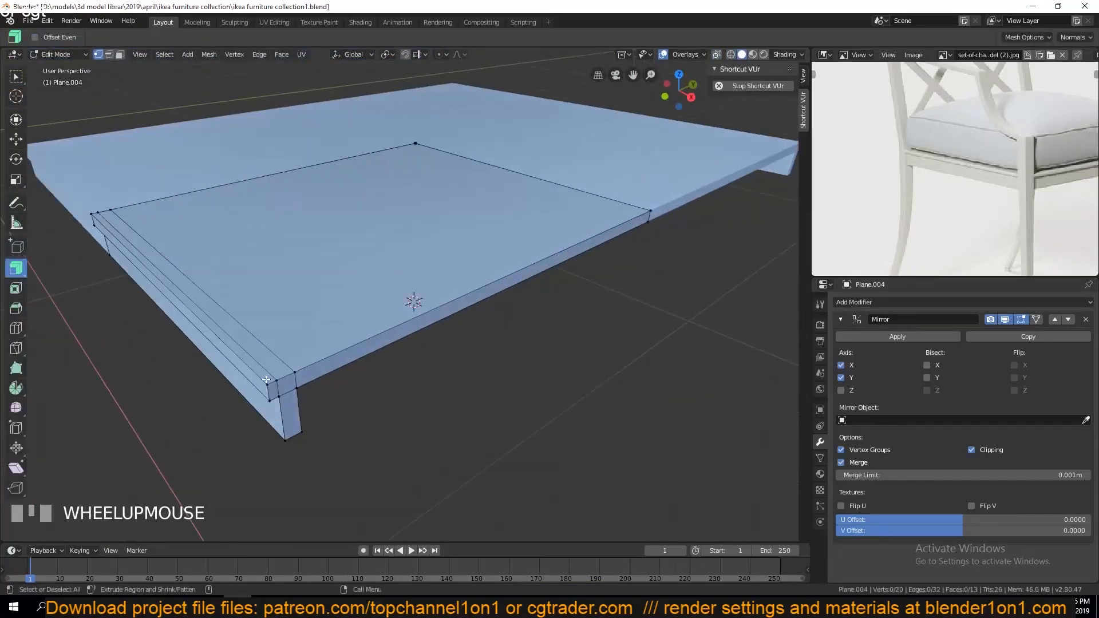
key("grave")
mouse_move(329, 351)
middle_mouse_down()
mouse_move(344, 327)
mouse_move(341, 339)
middle_mouse_up()
left_click(612, 221, "ctrl")
key("x")
left_click(540, 269)
left_click(449, 241, "ctrl")
key("x")
left_click(448, 240)
left_click(340, 368)
- Delete the triangular faces on the outer side of the diagonal together with the front rail's end face
key("grave")
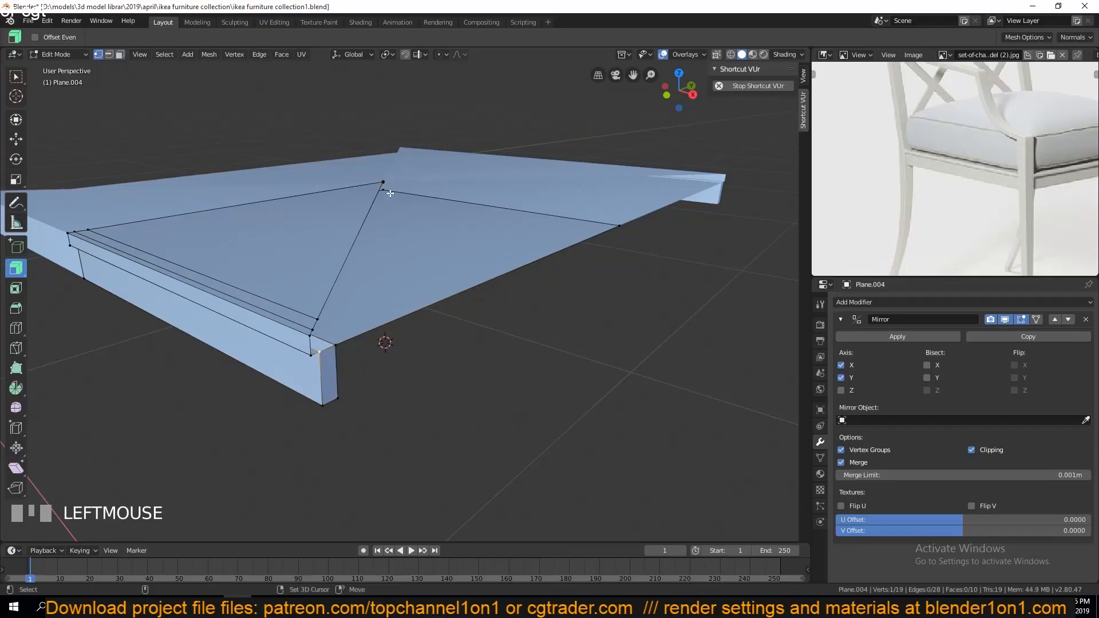
key("3")
left_click(374, 293)
left_click(331, 370, "ctrl")
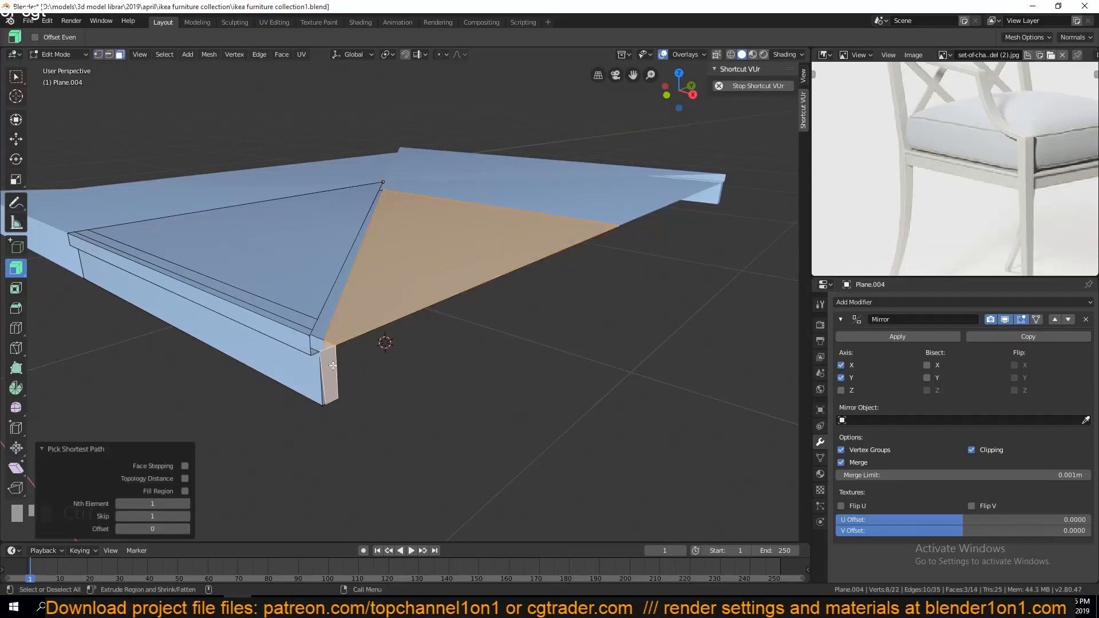
key("x")
left_click(330, 371)
- View the mirrored triangular sections from the top in wireframe and save the file
key("Tab")
key("grave")
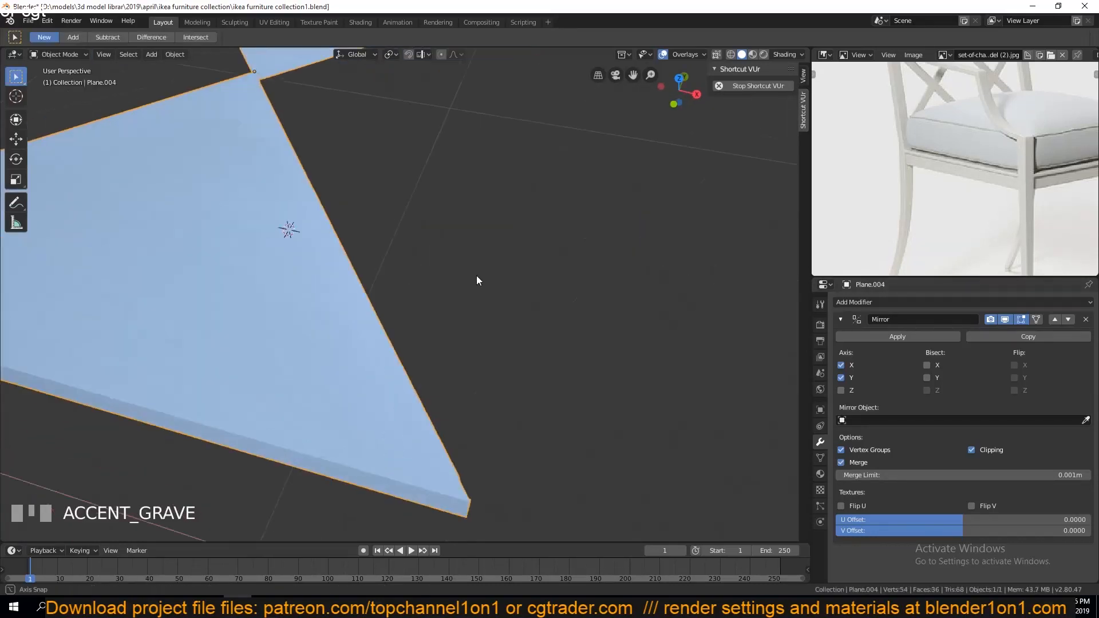
key("KP_7")
key("Tab")
key("z")
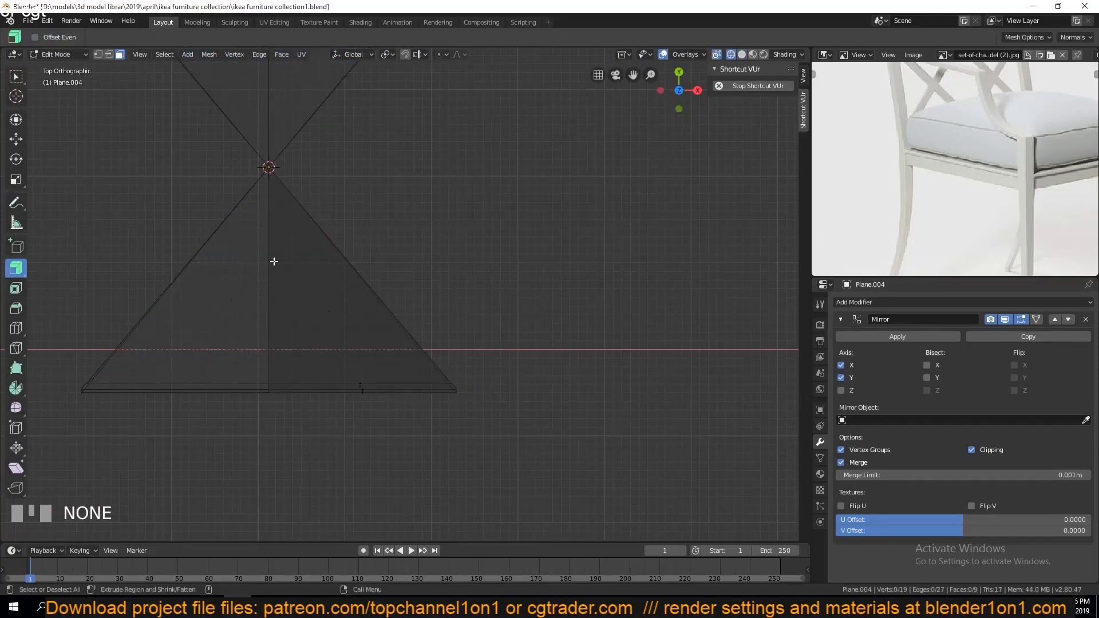
key("Tab")
scroll(337, 291, "down", 2)
key("ctrl+s")
key("Tab")
key("Tab")
- Add an empty at the seat centre, scale it to about 0.259 and set it as the seat panel's mirror object
key("shift+a")
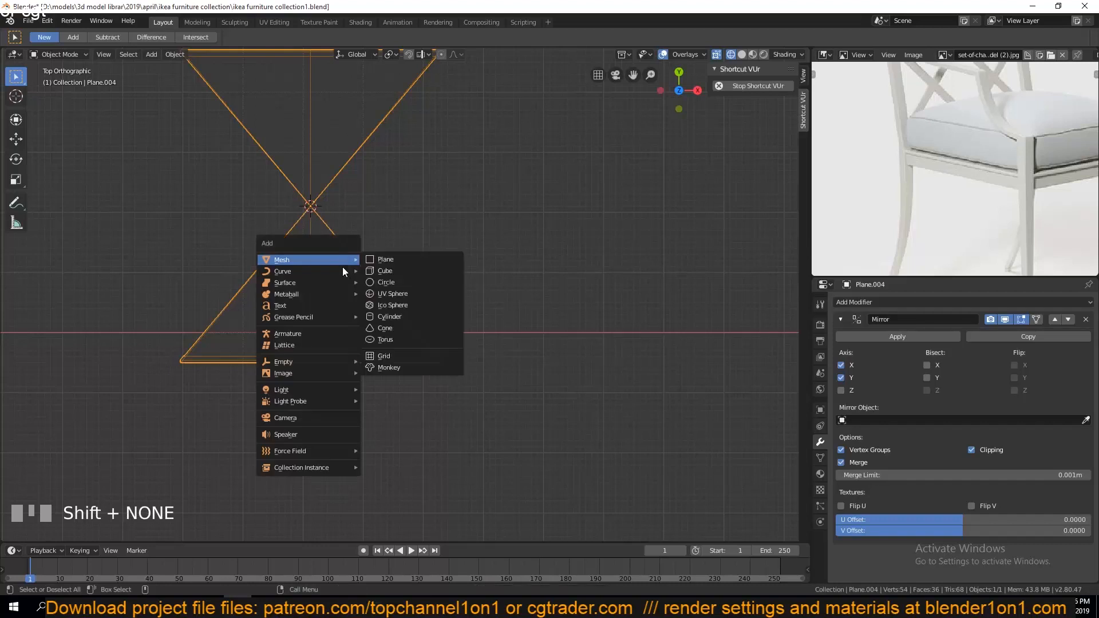
mouse_move(343, 363)
left_click(392, 361)
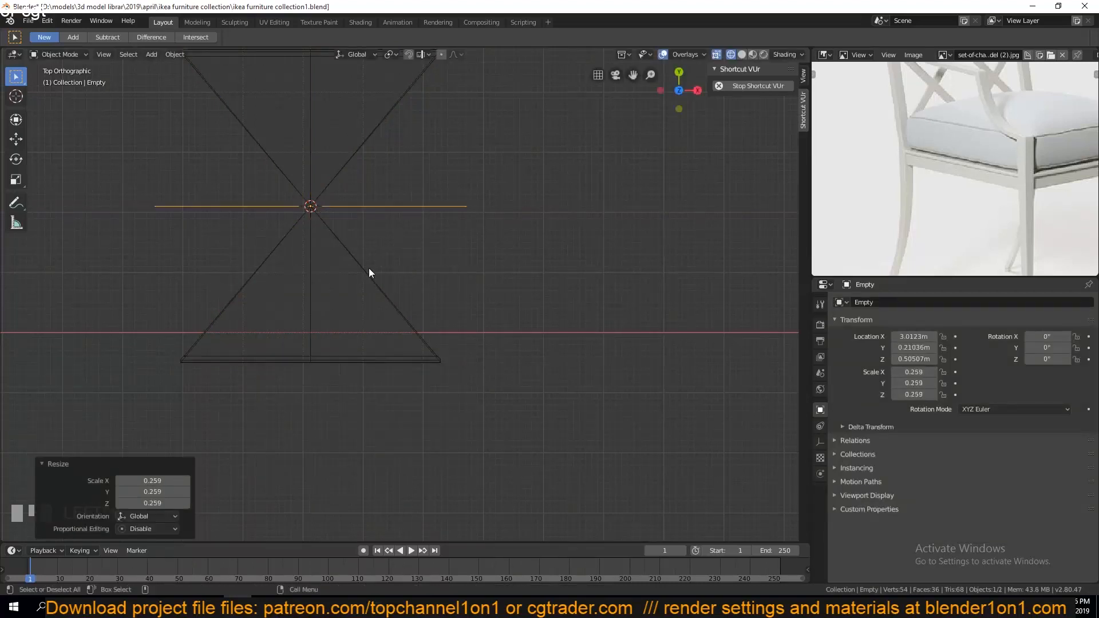
left_click(371, 270)
key("ctrl+s")
left_click(456, 208)
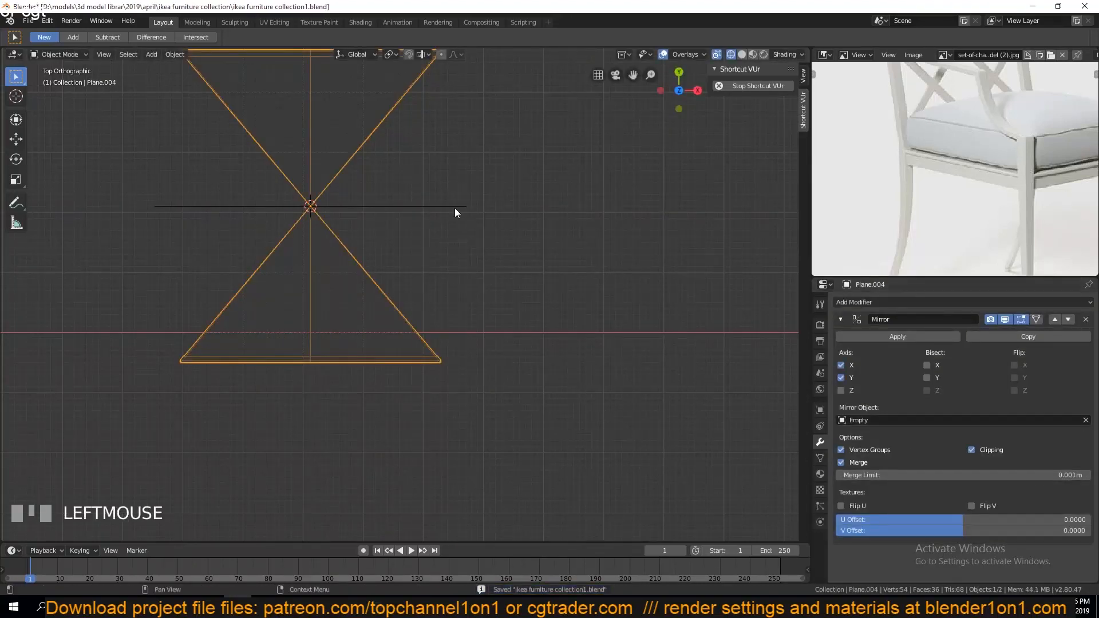
- Rotate the mirror empty 45° in the top view
type("sr")
type("45")
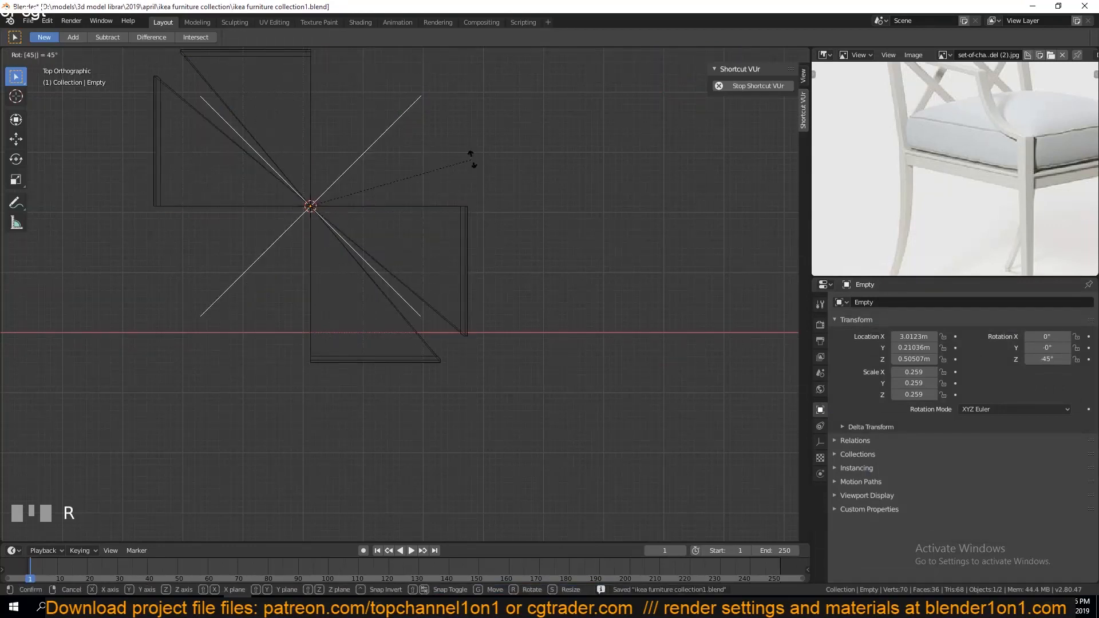
left_click(472, 159)
- Select the vertices at the outer front corner of the triangular seat section for editing
left_click(433, 359)
key("Tab")
key("1")
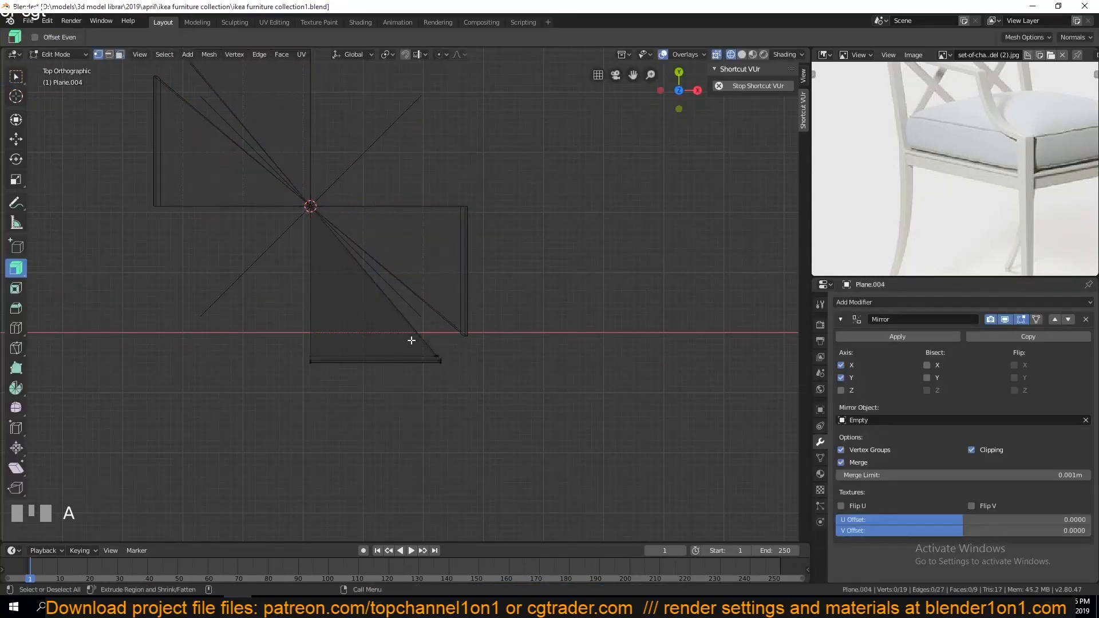
left_click_drag(484, 359, 506, 365)
key("KP_Decimal")
scroll(507, 363, "up", 2)
- Try to move the selected corner vertices along X towards the mirrored side section
left_click_drag(501, 295, 633, 256)
scroll(584, 312, "down", 14)
scroll(553, 330, "up", 3)
scroll(554, 331, "down", 3)
scroll(553, 330, "up", 3)
scroll(467, 243, "up", 2)
scroll(472, 223, "down", 2)
key("ctrl+z")
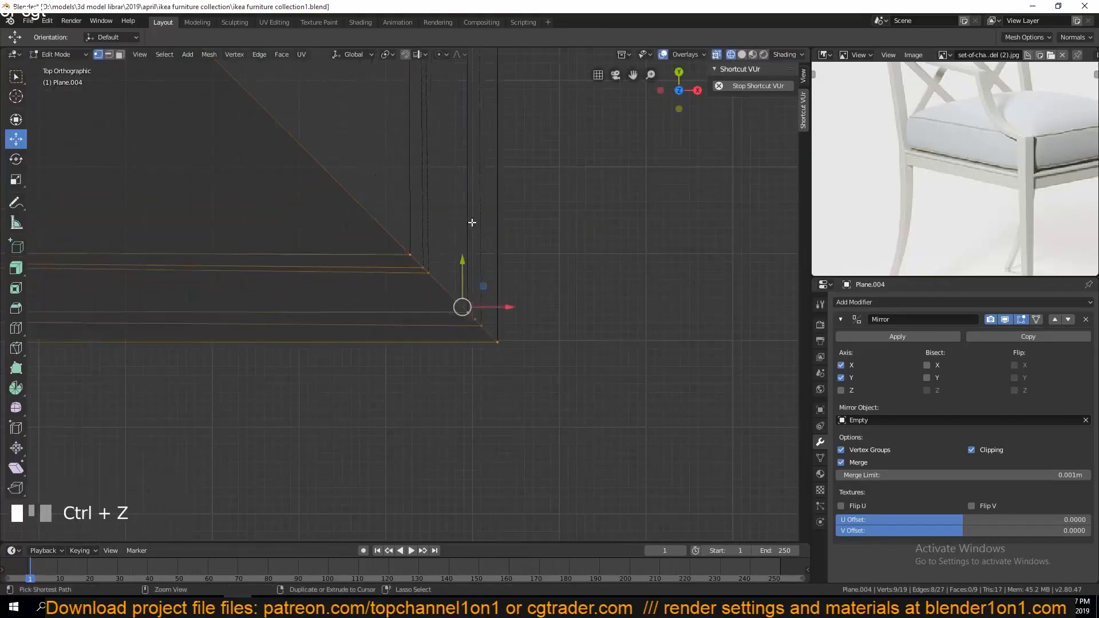
scroll(466, 319, "up", 2)
left_click_drag(357, 296, 447, 304)
scroll(445, 327, "up", 12)
key("ctrl+z")
scroll(426, 297, "down", 13)
- Move the selected corner vertices outward about 0.0355 m along X, nudge them about 0.0019 m further and save the file
left_click_drag(365, 296, 449, 323)
scroll(435, 321, "up", 11)
scroll(435, 323, "up", 2)
key("ctrl+s")
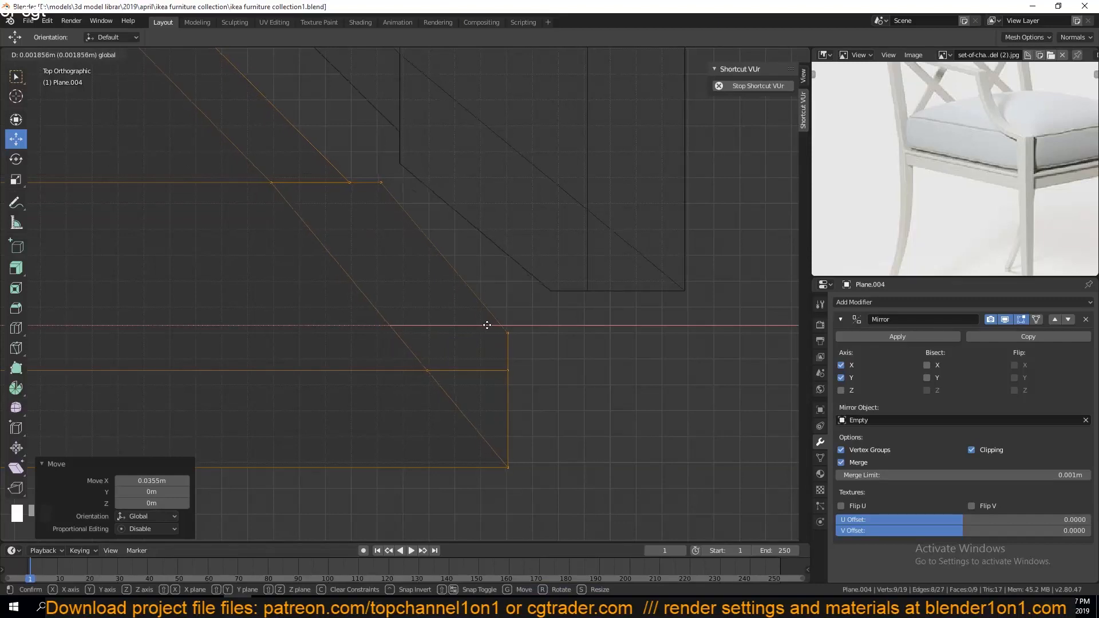
left_click_drag(487, 325, 489, 325)
- Slide the inner corner vertices one by one along X to the diagonal mirror line
left_click(352, 183)
left_click_drag(386, 183, 418, 186)
left_click(272, 184)
left_click_drag(319, 184, 428, 184)
left_click(433, 375)
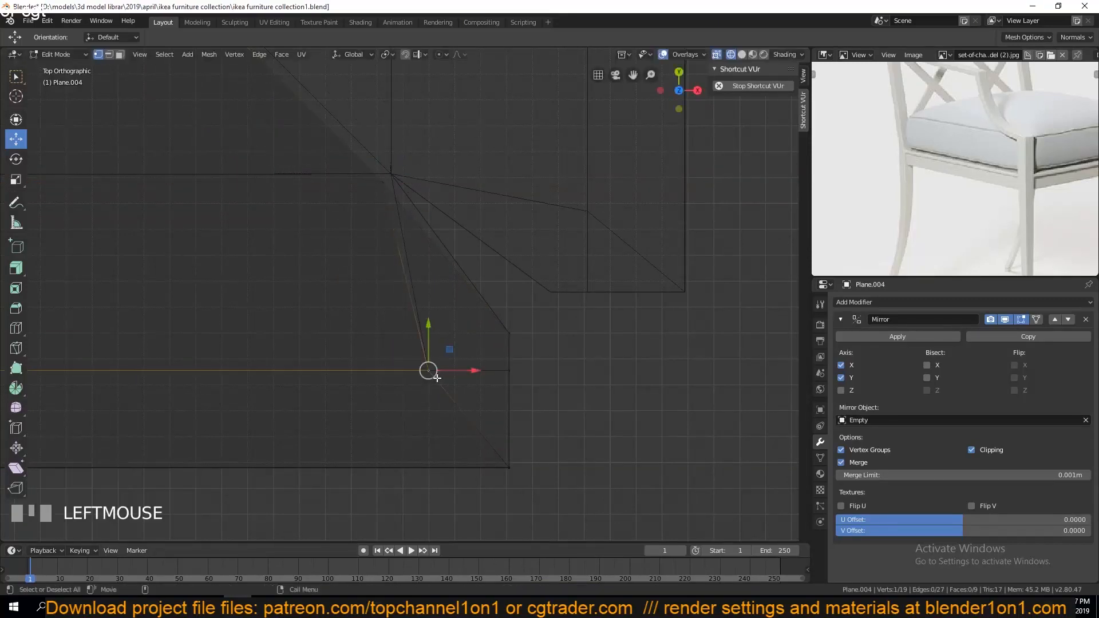
left_click_drag(475, 371, 579, 329)
- Slide the remaining outer corner vertices along X to the diagonal mirror line to close the mitred corner
key("space")
left_click(517, 331)
left_click(508, 373)
left_click_drag(555, 371, 622, 373)
key("c")
left_click_drag(546, 463, 721, 446)
- Dissolve the surplus vertex at the seat frame's mitred corner and clear the selection
key("Tab")
scroll(500, 387, "down", 5)
key("z")
scroll(503, 375, "down", 6)
scroll(468, 262, "up", 3)
mouse_move(503, 375)
middle_mouse_down()
mouse_move(468, 262)
mouse_move(383, 248)
mouse_move(425, 280)
mouse_move(439, 253)
middle_mouse_up()
key("Tab")
scroll(427, 281, "down", 3)
scroll(442, 290, "up", 4)
scroll(441, 290, "down", 1)
left_click(427, 346, "alt")
key("grave")
middle_click_drag(427, 348, 312, 297)
key("ctrl+x")
key("alt+a")
- Inspect the seat frame's mitred corner from below and from the side, and save the file
scroll(418, 343, "down", 4)
middle_click_drag(417, 344, 472, 324)
key("Tab")
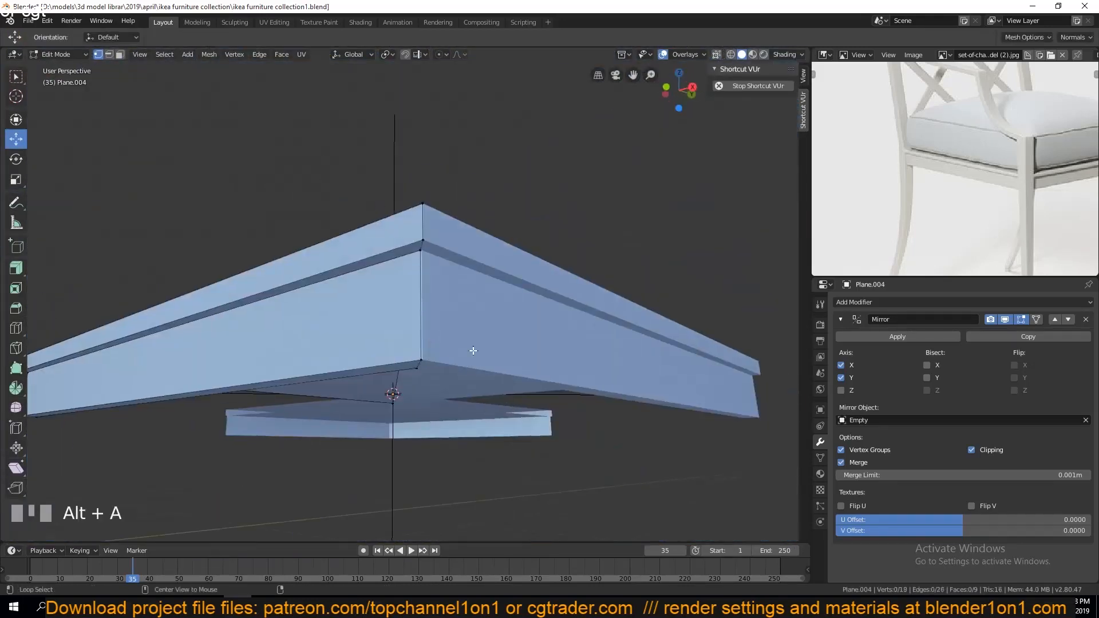
key("ctrl+s")
key("Tab")
key("grave")
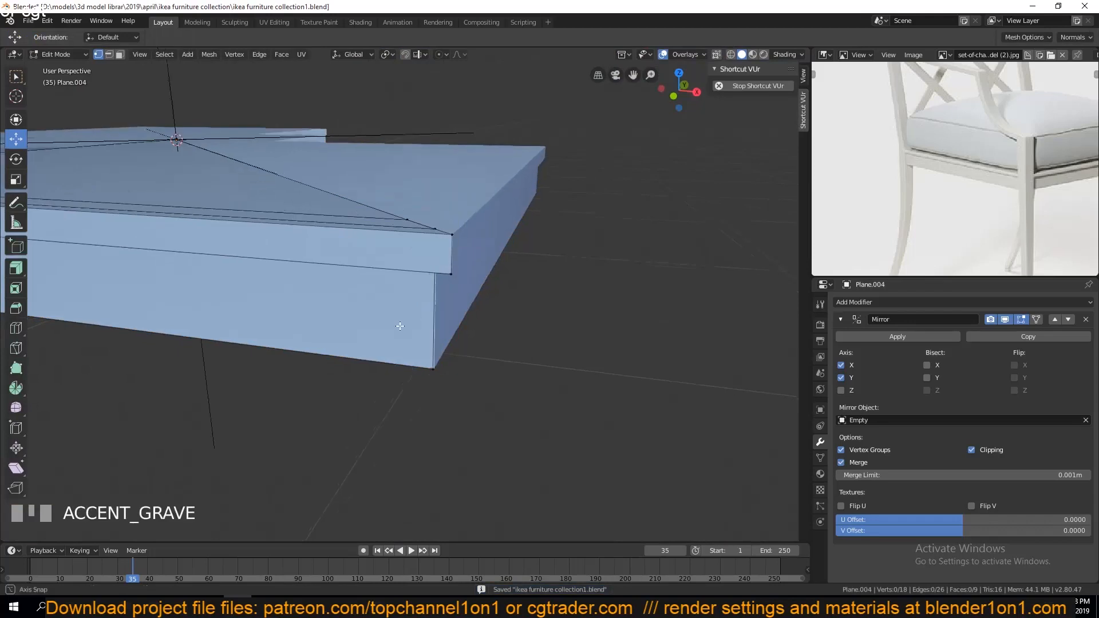
- Dissolve the surplus edge loops running close to the seat frame's mitred corner
middle_click_drag(400, 324, 347, 357)
scroll(392, 218, "down", 4)
left_click(396, 267, "alt")
left_click(406, 251, "alt+shift")
key("ctrl+x")
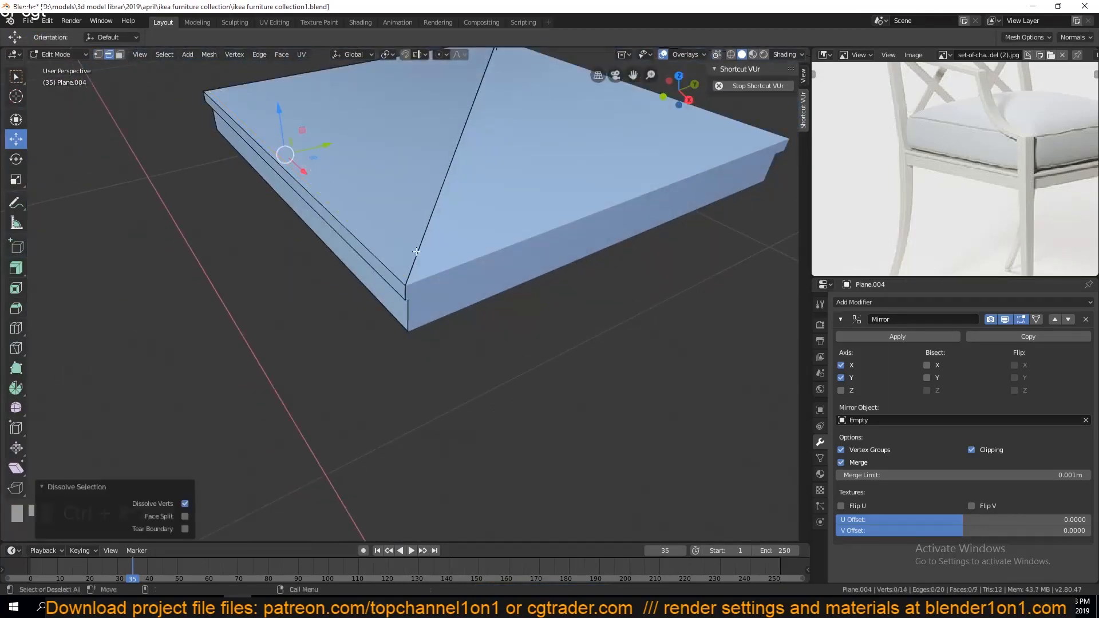
middle_click_drag(417, 252, 449, 229)
key("Tab")
- Duplicate the seat's Mirror modifier, leaving the original mirroring only Y and the copy only X about the empty
key("grave")
middle_click_drag(452, 282, 443, 303)
scroll(444, 304, "down", 3)
key("grave")
left_click(410, 270)
middle_click_drag(410, 270, 527, 295, "shift")
key("Tab")
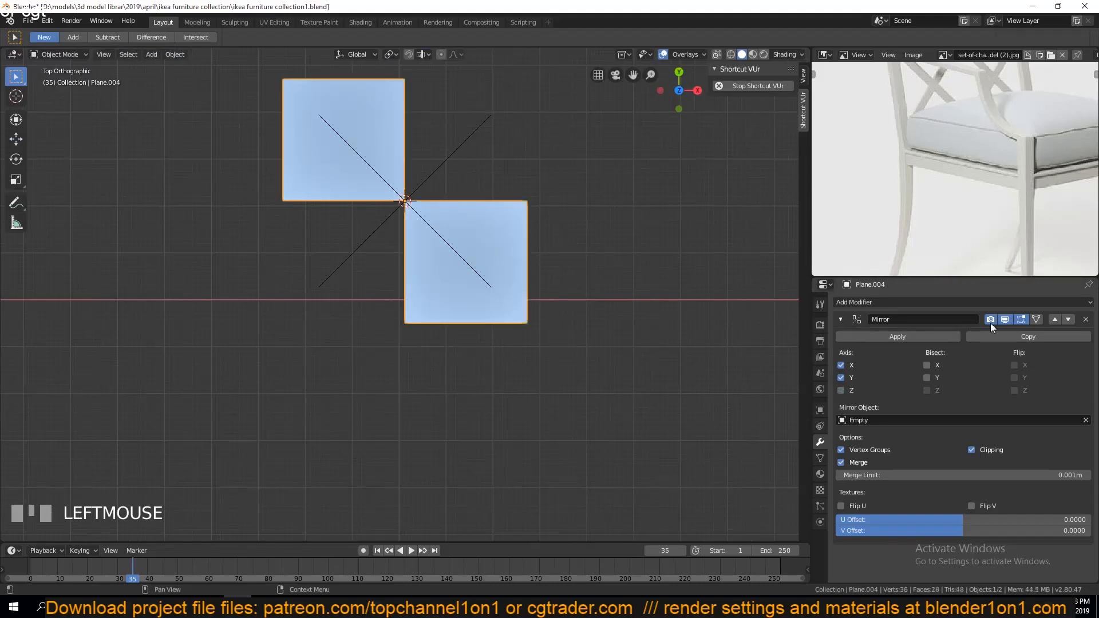
left_click(841, 378)
left_click(841, 378)
left_click(1029, 337)
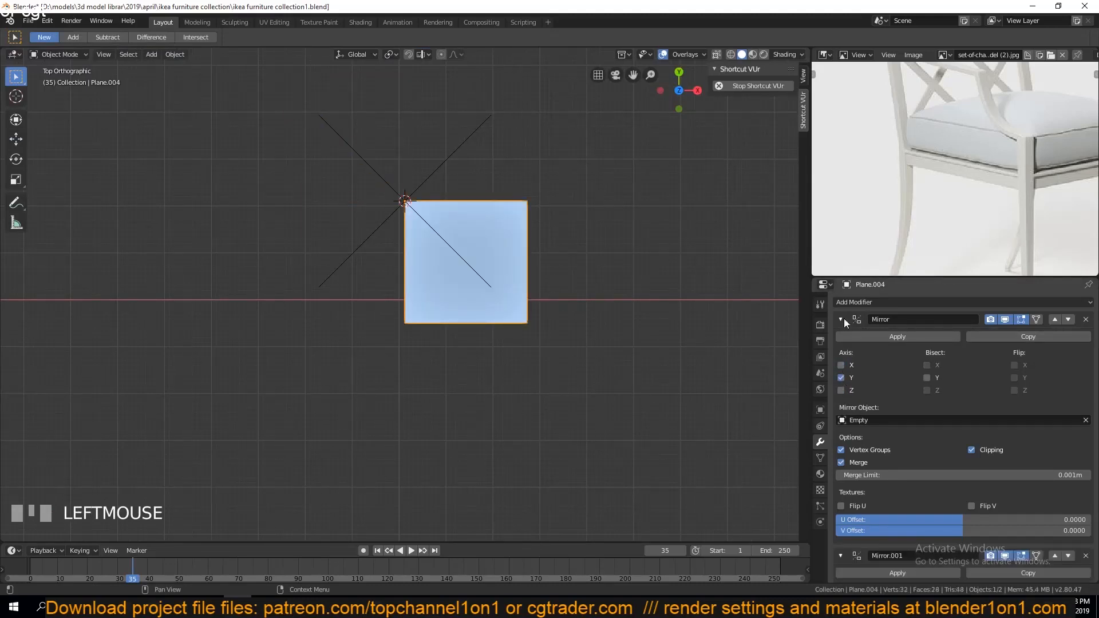
left_click(841, 319)
left_click(841, 397)
left_click(841, 386)
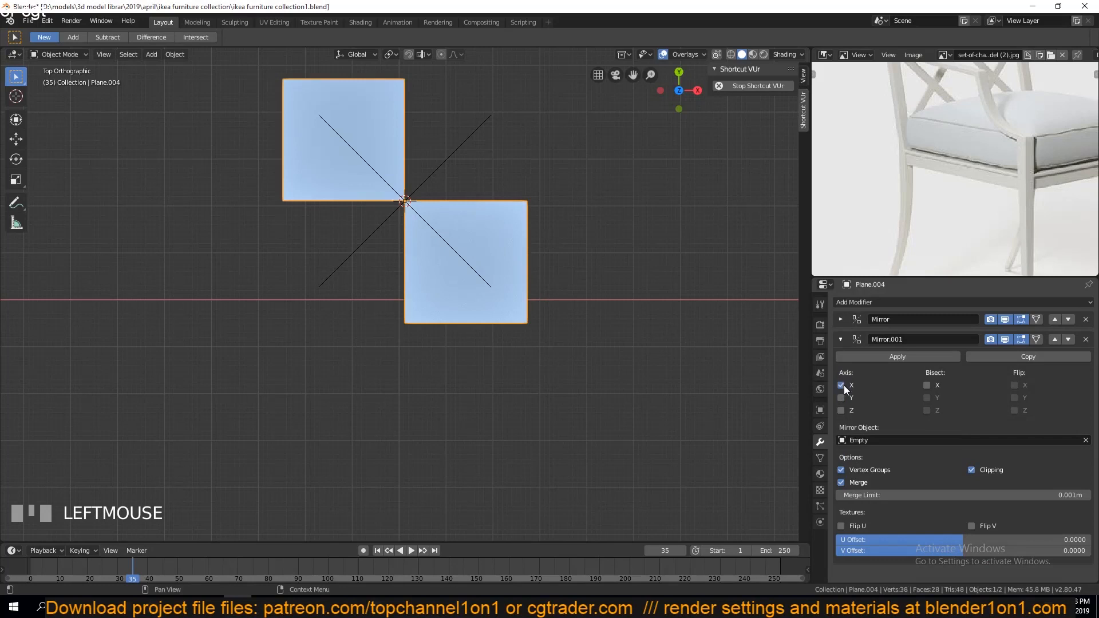
- Clear the copied Mirror modifier's mirror object, enable its Y axis, and save the file
left_click(1086, 440)
left_click(851, 399)
middle_click_drag(573, 286, 515, 287)
key("ctrl+s")
- Move the narrow face under the seat frame's overhanging lip up along Z to thin the lip
key("Tab")
key("3")
left_click(434, 231)
left_click(432, 220)
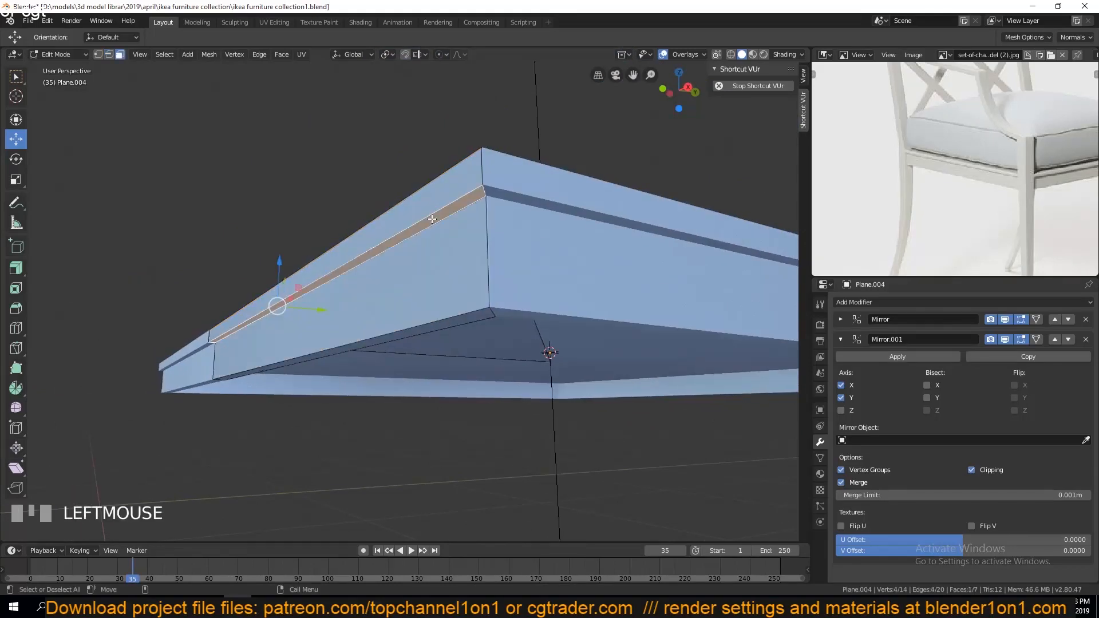
key("g")
key("z")
left_click(453, 291)
- Apply the seat frame's transform and bevel the lip's outer edges with 2 segments, about 0.0008 m wide
key("Tab")
key("ctrl+a")
left_click(473, 250)
key("Tab")
key("2")
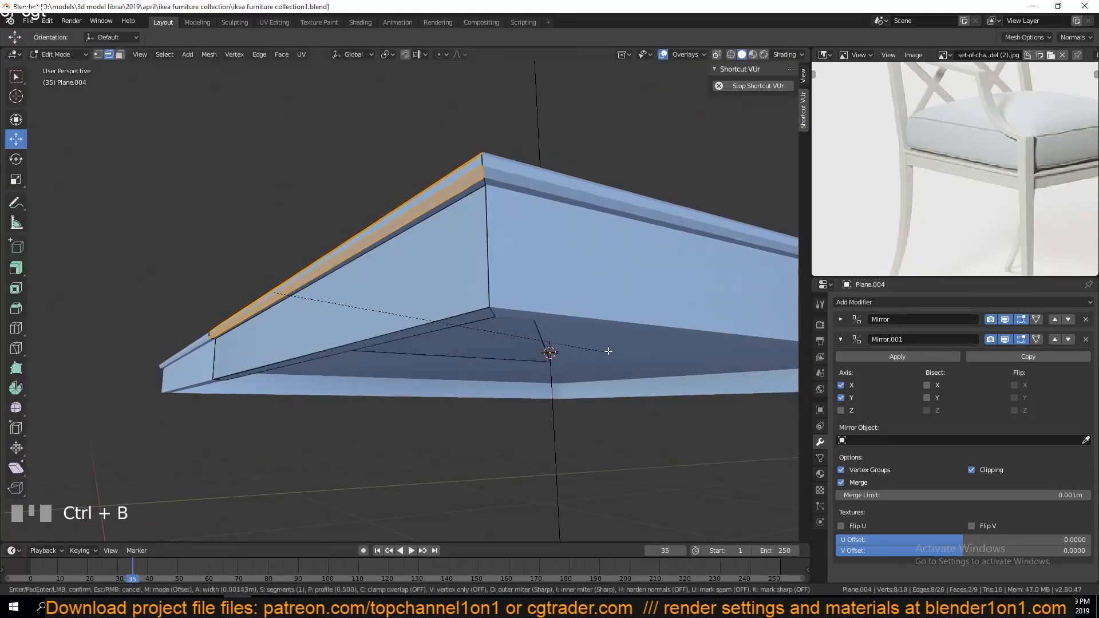
left_click(596, 337)
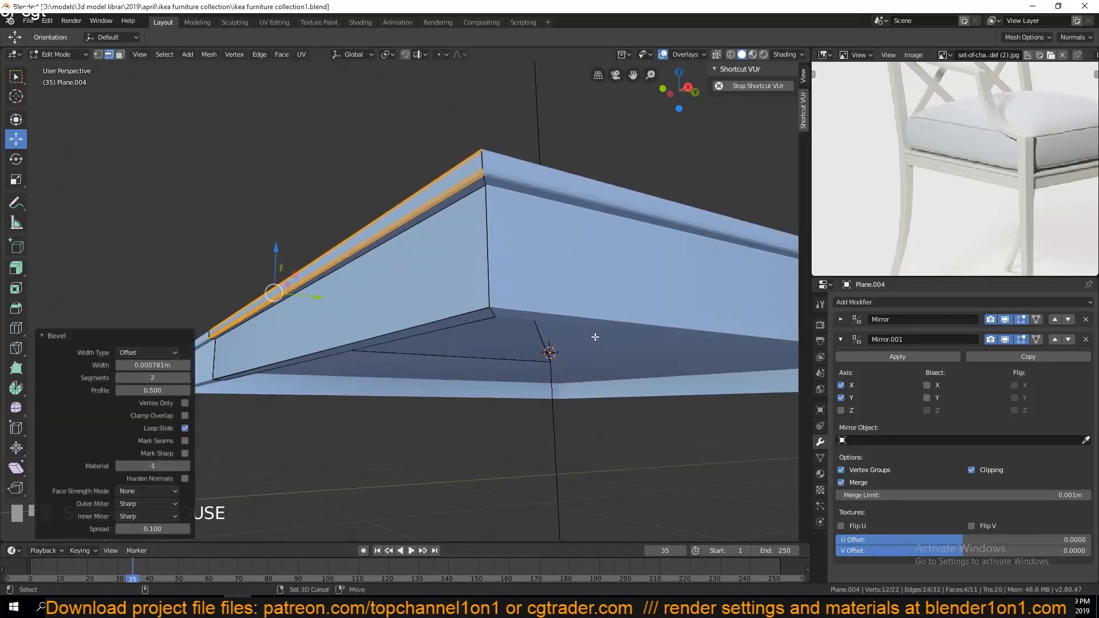
- Shade the seat frame smooth, enable Auto Smooth for its normals, and save the file
key("Tab")
right_click(562, 291)
left_click(562, 290)
left_click(820, 458)
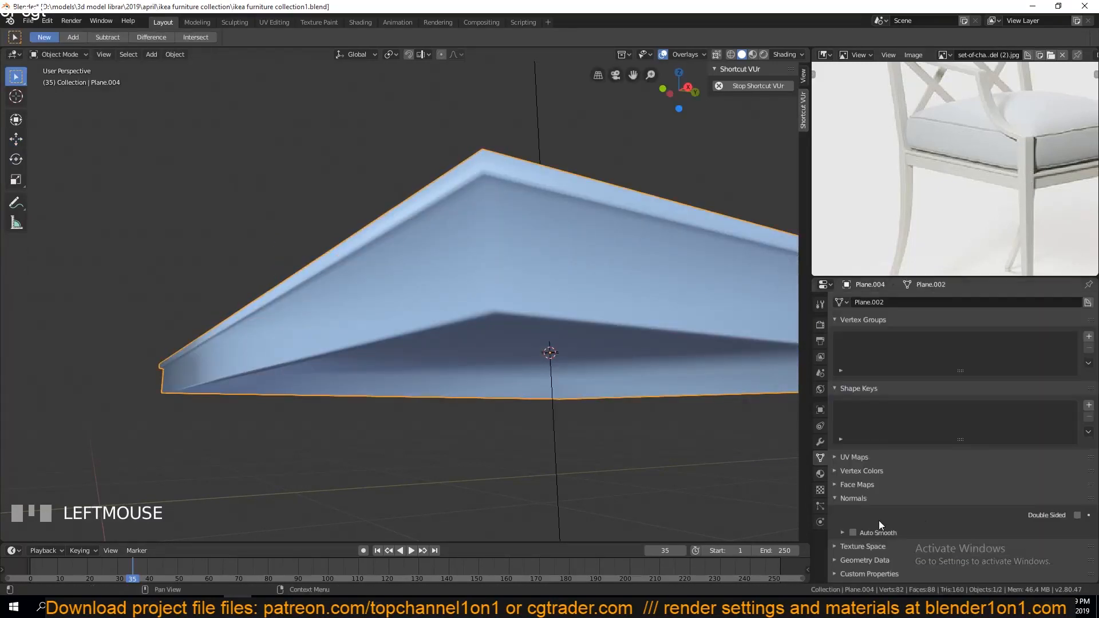
left_click(876, 533)
key("ctrl+s")
- Apply both Mirror modifiers on the seat frame
left_click(822, 442)
left_click(843, 318)
left_click(855, 336)
left_click(856, 336)
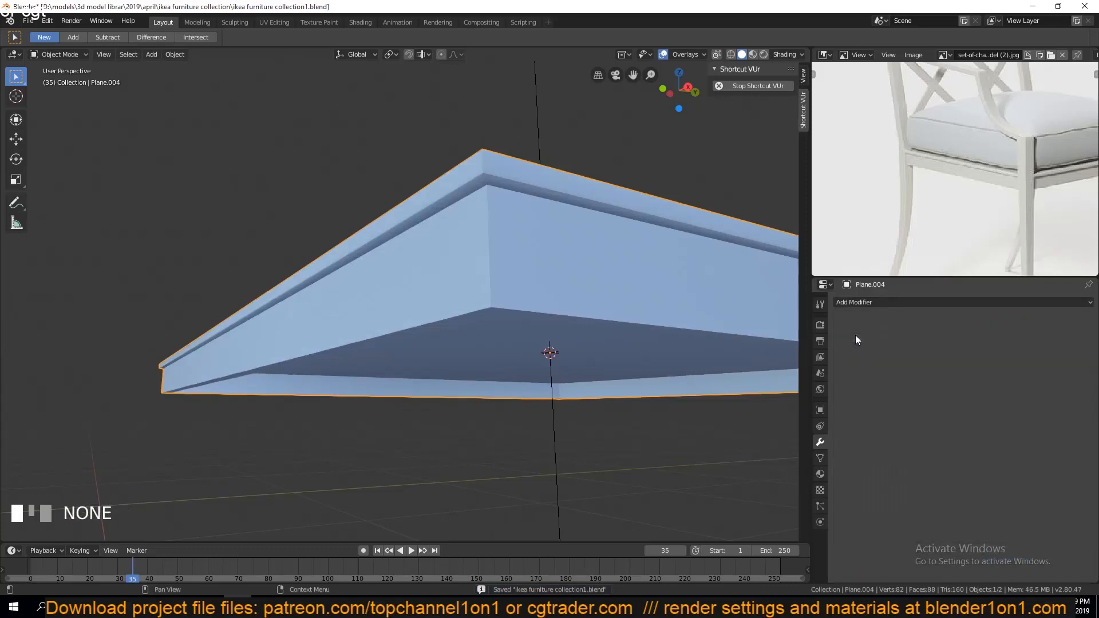
- Dissolve the diagonal edges across the seat frame's top surface
key("Tab")
left_click(491, 267, "alt")
middle_click_drag(443, 328, 446, 455)
left_click(497, 372)
left_click(480, 166, "shift")
key("ctrl+x")
key("Tab")
- Delete the empty at the seat's centre and reselect the seat frame
left_click(572, 161)
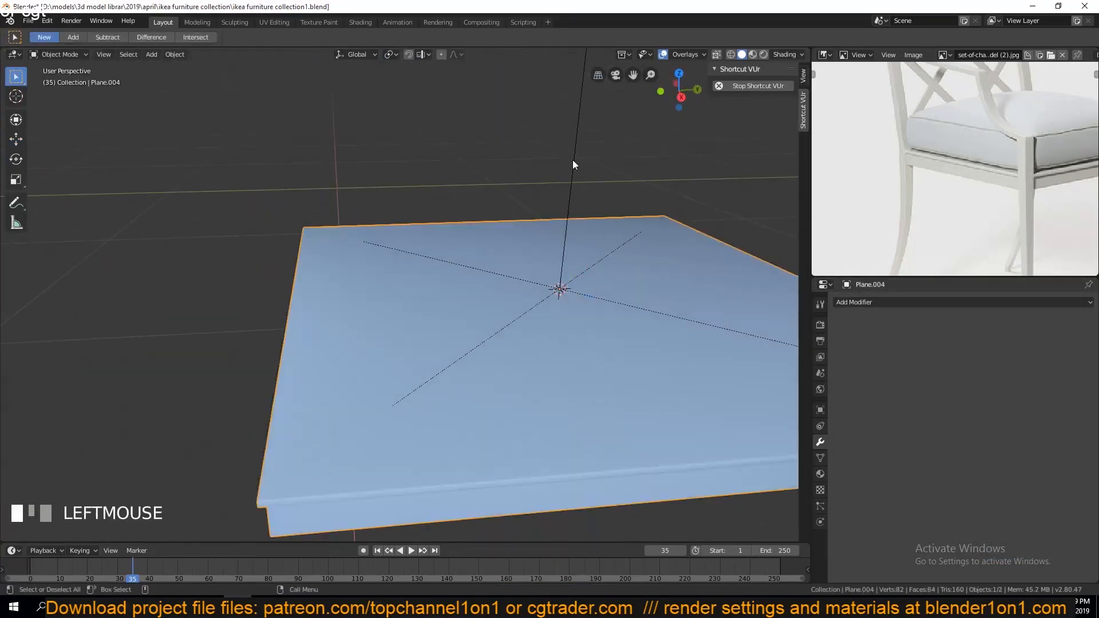
key("Delete")
left_click(615, 310)
- Dissolve the two edge loops that cross at the middle of the seat frame
key("Tab")
scroll(618, 353, "down", 3)
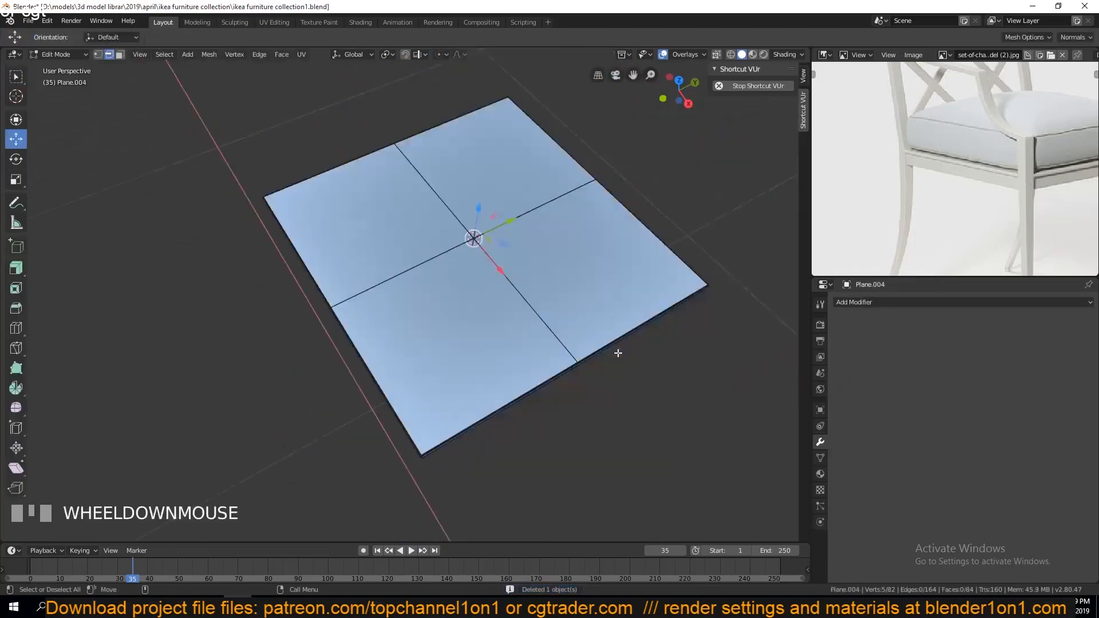
left_click(481, 315, "alt")
middle_click_drag(618, 354, 422, 207)
scroll(458, 312, "up", 2)
left_click(475, 267, "alt")
scroll(476, 268, "up", 2)
- Delete the four faces forming the innermost ring on the seat frame's underside
key("3")
left_click(422, 207)
left_click(449, 298, "shift")
left_click(619, 303, "shift")
left_click(670, 205, "shift")
key("Delete")
left_click(657, 214)
middle_click_drag(657, 214, 594, 324)
left_click(424, 358, "alt")
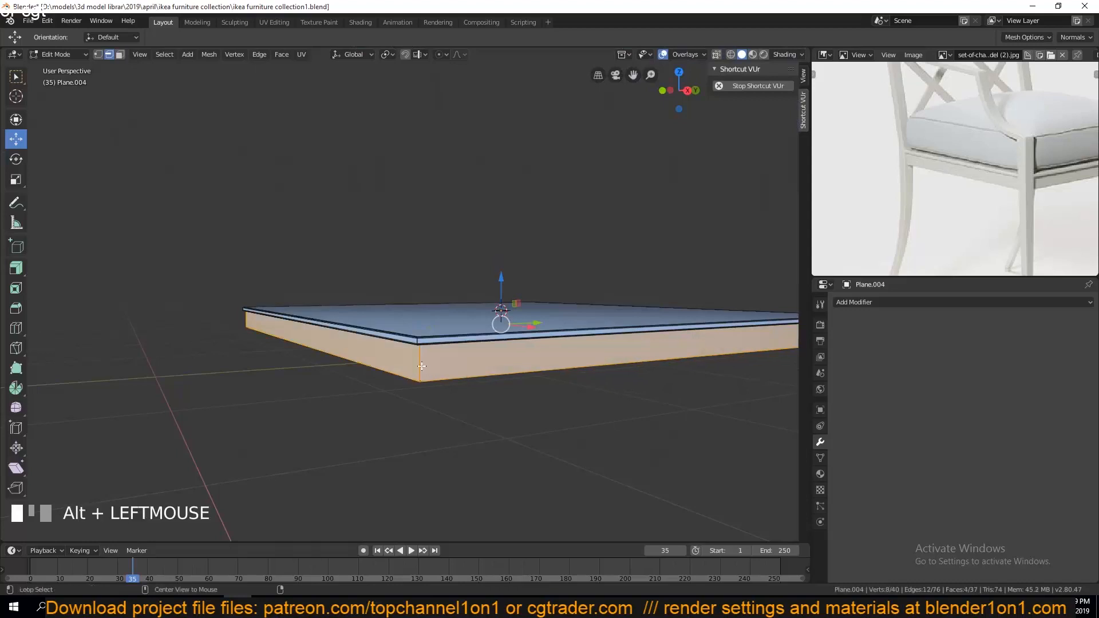
left_click(422, 366, "alt")
key("grave")
middle_click_drag(619, 362, 479, 348)
key("grave")
scroll(444, 377, "down", 2)
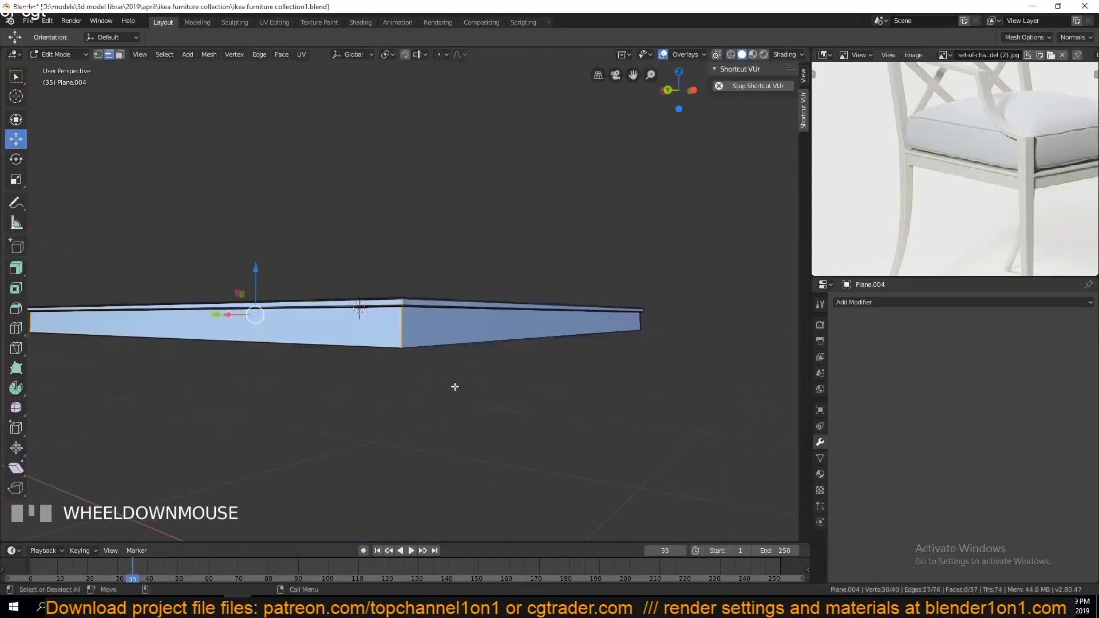
key("grave")
left_click(290, 336, "alt+shift")
key("grave")
scroll(391, 372, "up", 3)
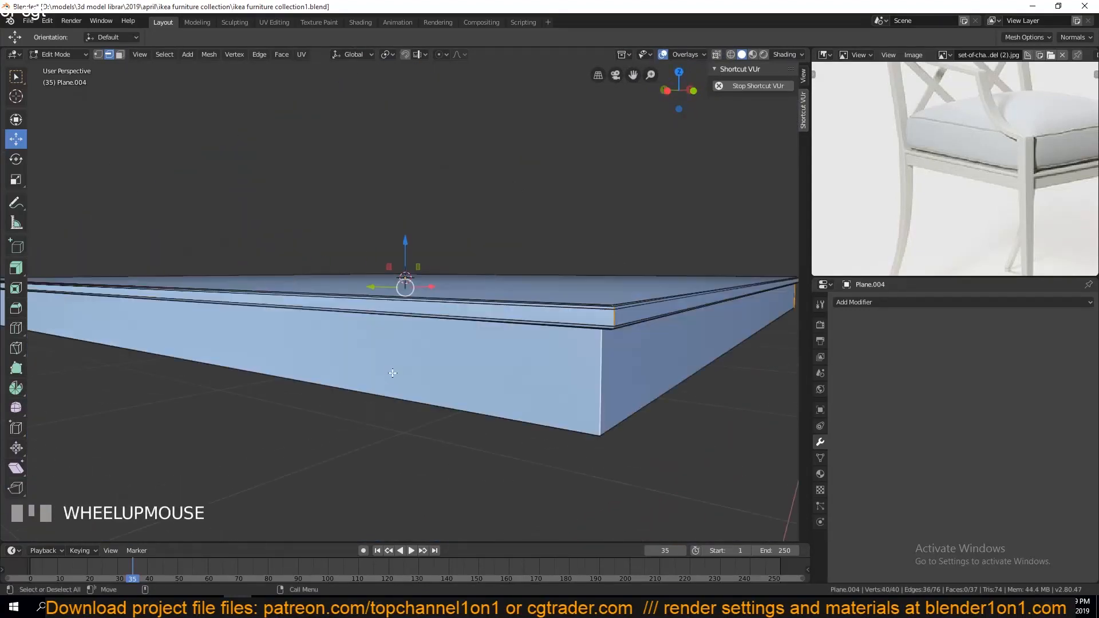
key("grave")
- Reveal the hidden chair parts and hide the surplus piece, keeping the side frames visible and the seat frame selected
key("Tab")
key("alt+h")
key("alt+a")
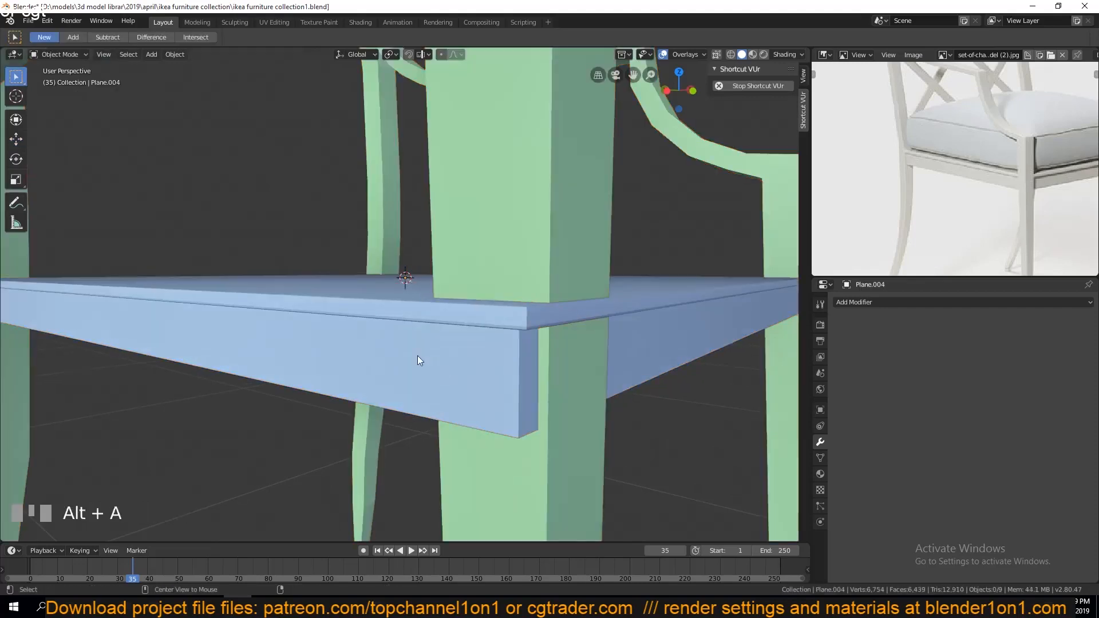
key("KP_Divide")
key("grave")
scroll(445, 395, "down", 6)
left_click(492, 352)
key("h")
scroll(492, 352, "up", 7)
left_click(465, 306)
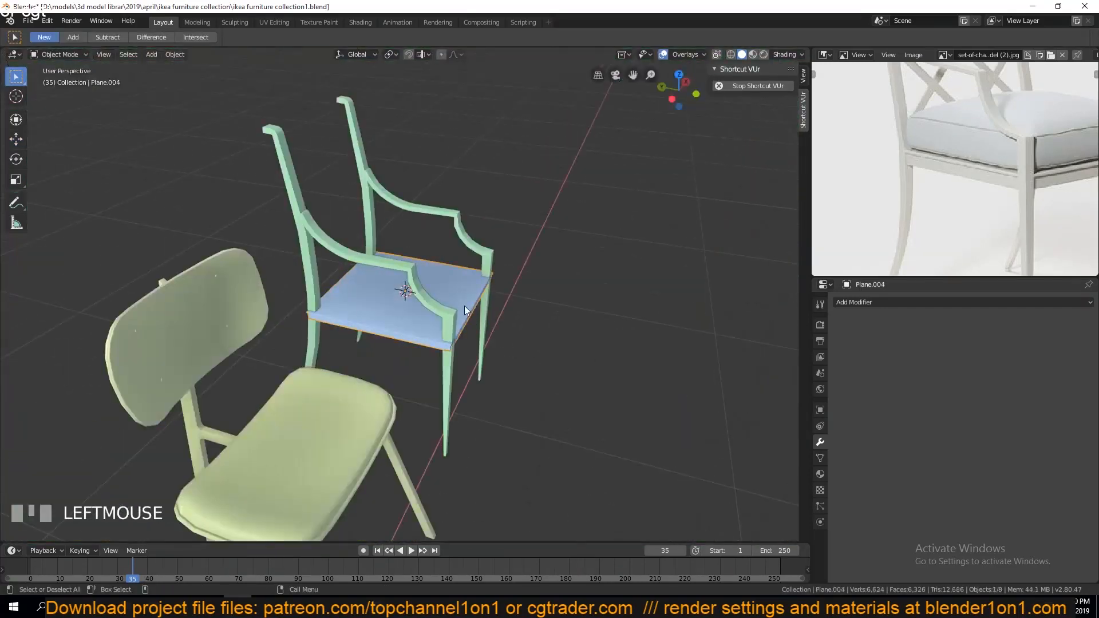
- Delete the vertices of the seat frame's half on the negative X side, working from the top view in wireframe
key("grave")
scroll(491, 351, "up", 3)
key("Tab")
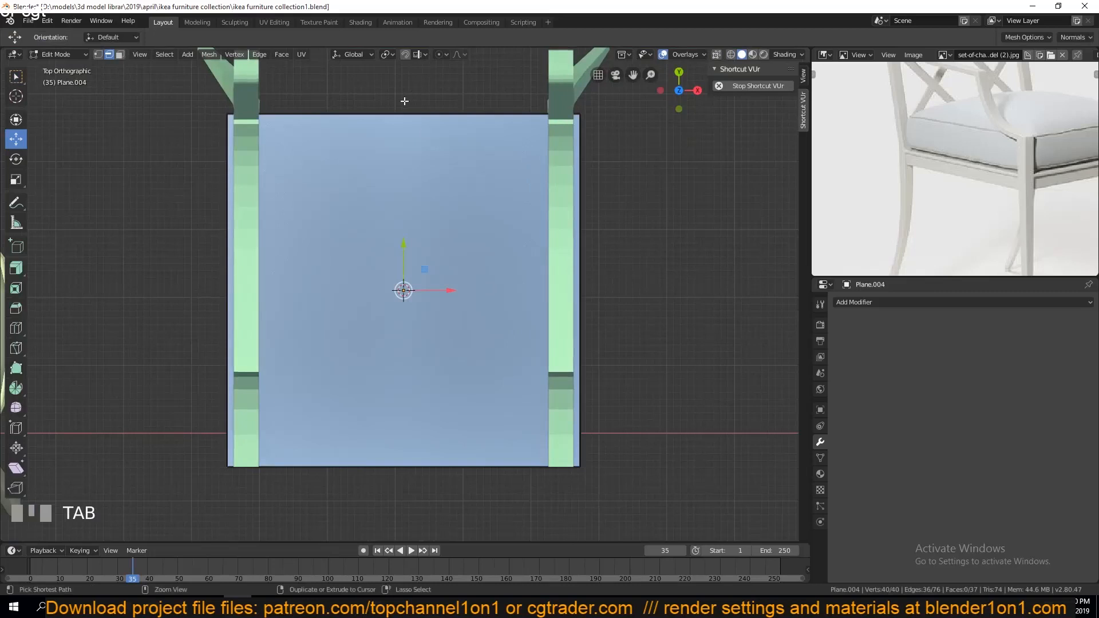
key("shift+z")
key("alt+a")
key("b")
left_click_drag(187, 99, 305, 487)
key("x")
left_click(301, 445)
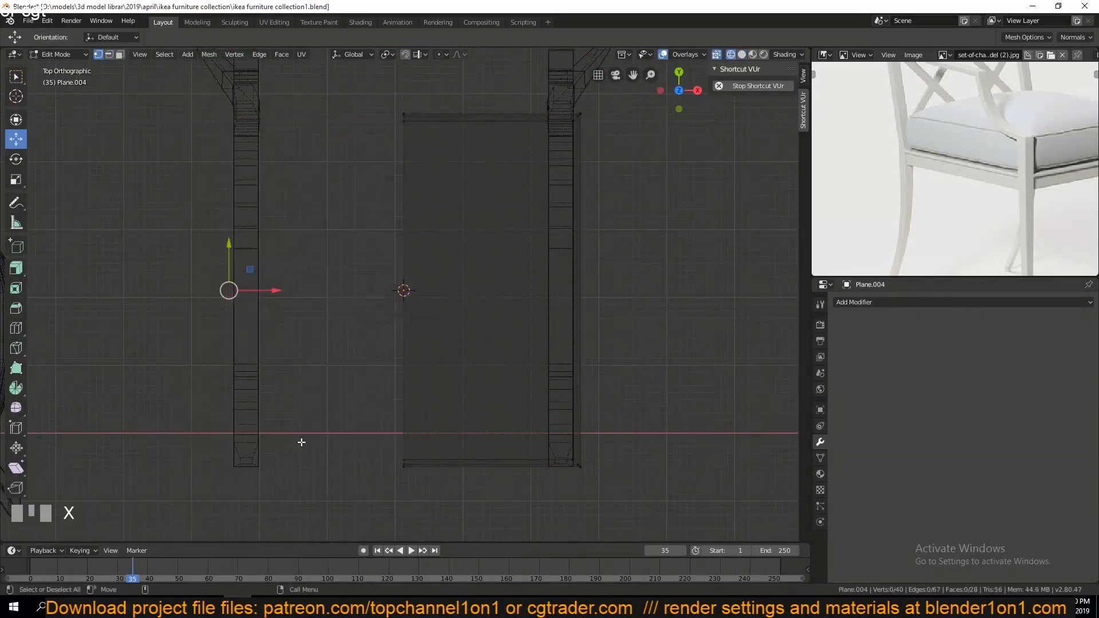
- Move the seat frame's outer side vertices along X to the side frame's outer edge and nudge its front vertices
key("Tab")
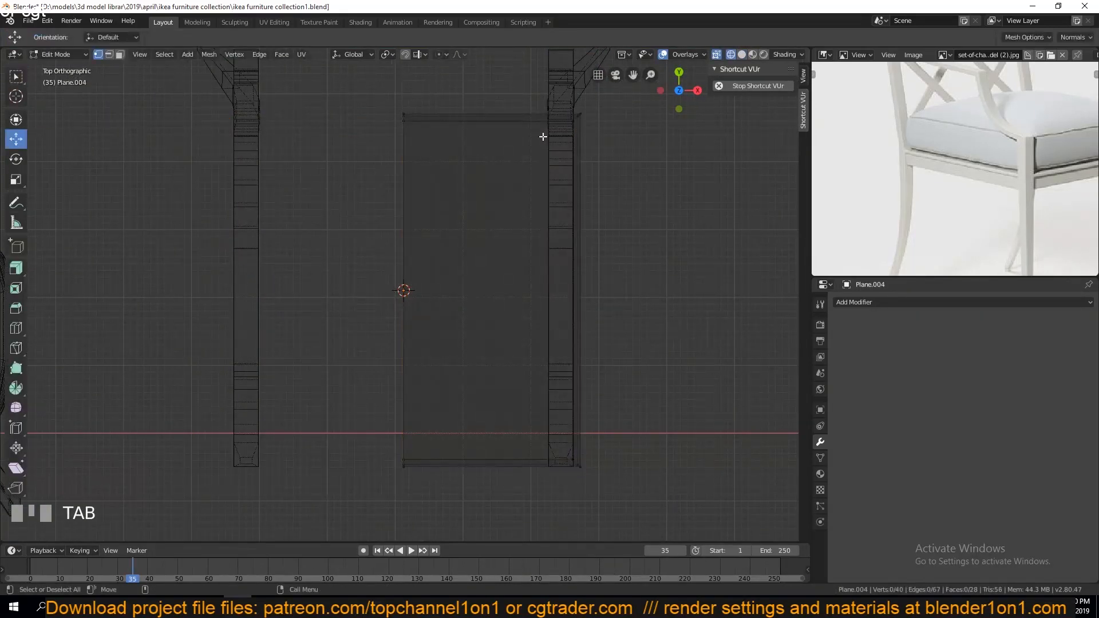
left_click_drag(626, 290, 618, 296)
key("alt+a")
key("b")
left_click_drag(375, 422, 595, 497)
left_click_drag(488, 429, 488, 429)
- Save the file, add an X-axis Mirror modifier to the half seat frame, and return to solid shading
key("Tab")
key("ctrl+s")
left_click(911, 304)
left_click(863, 417)
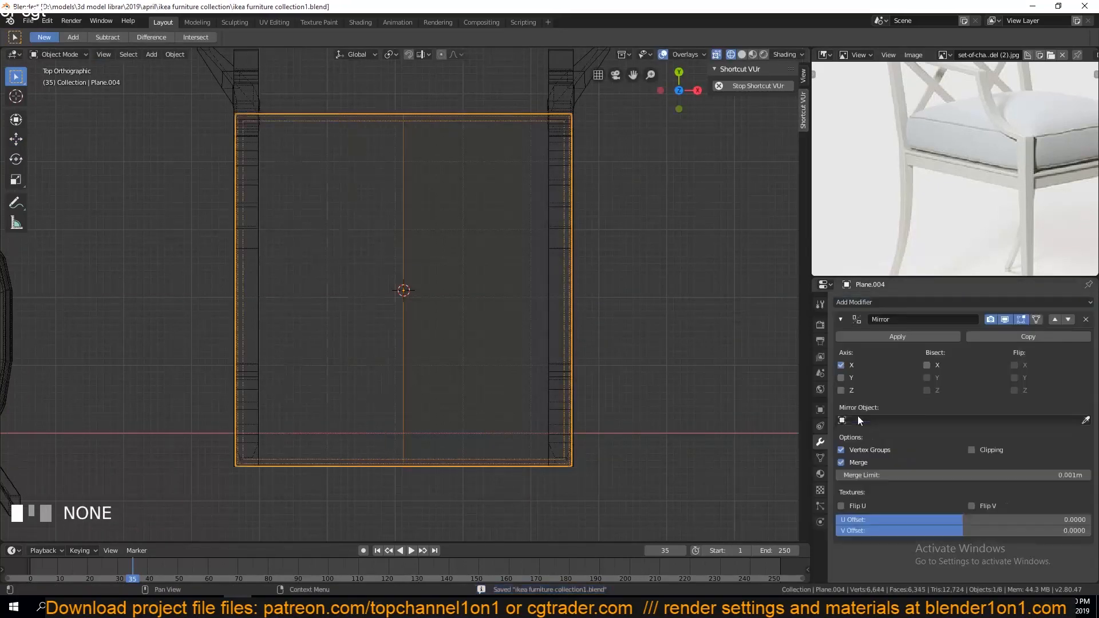
key("shift+z")
mouse_move(701, 318)
middle_mouse_down()
mouse_move(630, 188)
mouse_move(613, 224)
middle_mouse_up()
- Nudge the seat frame's selected front vertices slightly, clear the selection, and save the file
key("Tab")
left_click_drag(318, 328, 322, 328)
key("alt+a")
middle_click_drag(510, 381, 478, 367)
key("Tab")
key("ctrl+s")
- Extrude the inner faces at the top of the side frame's rear post 0.267 m towards the centre as a top rail
scroll(477, 362, "down", 3)
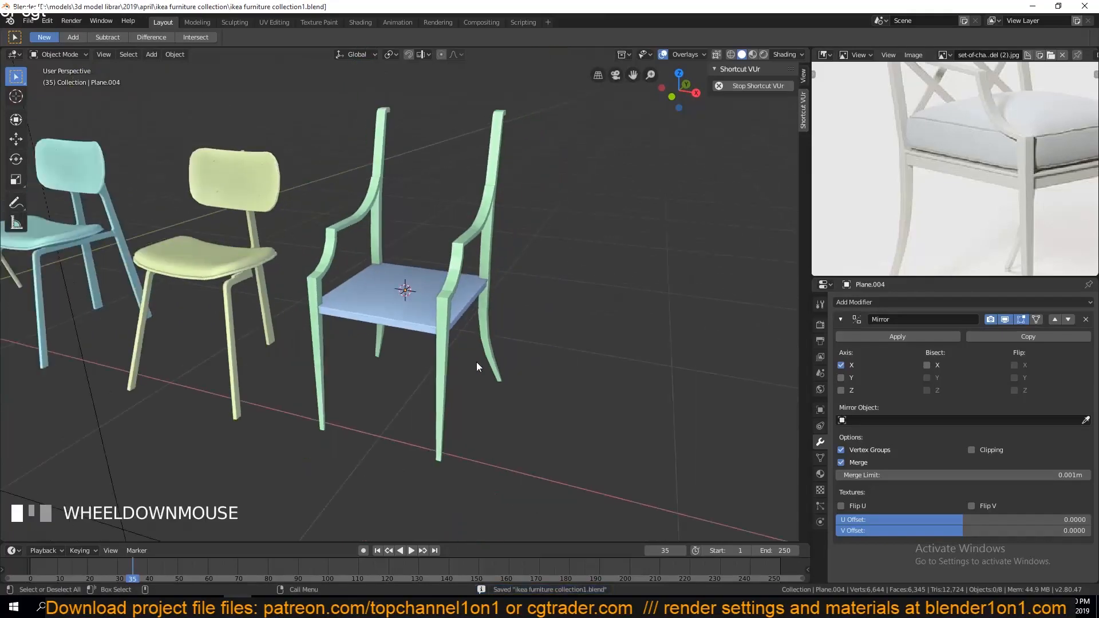
key("KP_7")
left_click(474, 223)
middle_click_drag(475, 222, 515, 361)
key("Tab")
scroll(507, 142, "up", 2)
scroll(508, 369, "up", 3)
middle_click_drag(623, 251, 555, 299, "shift")
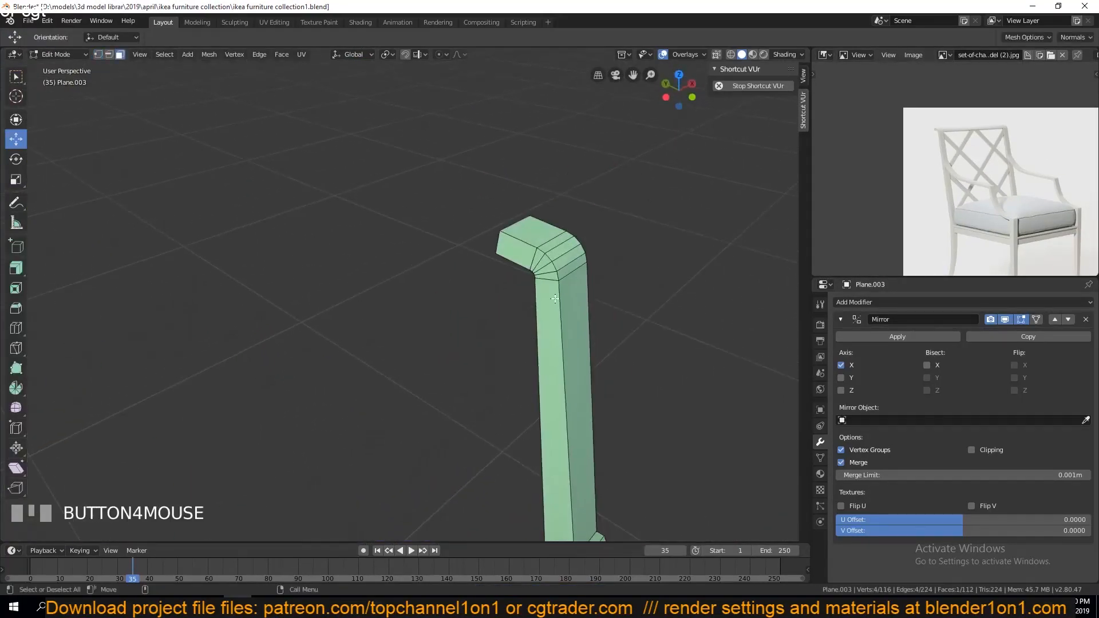
left_click(519, 253, "ctrl")
key("e")
left_click(195, 458)
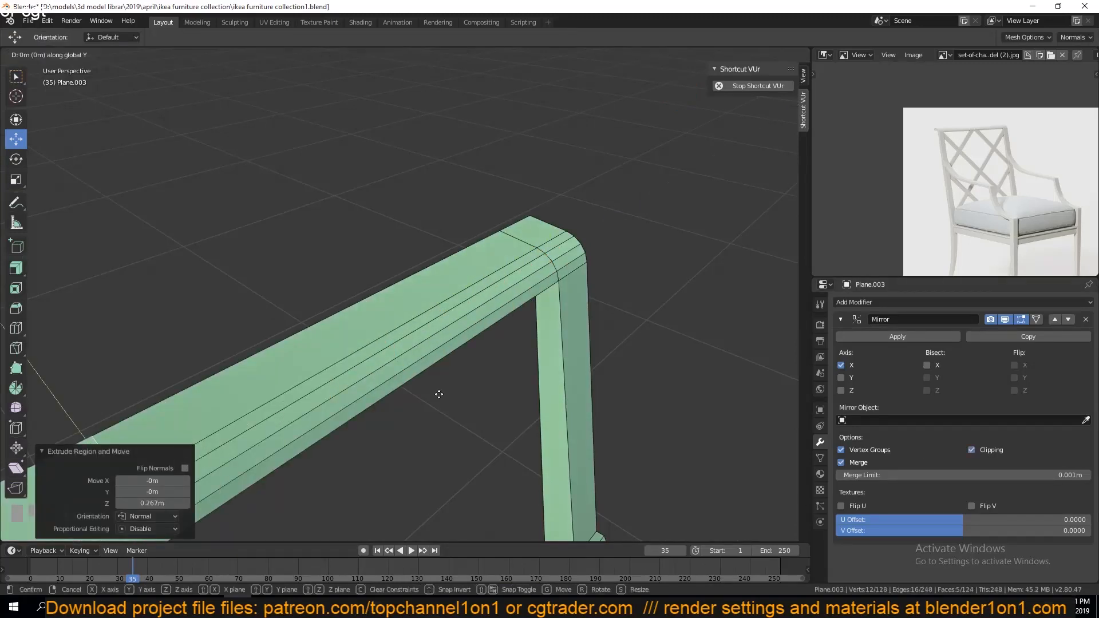
- Cancel the extra move and enable Auto Smooth on the side frame's normals
right_click(439, 394)
key("Tab")
left_click(820, 457)
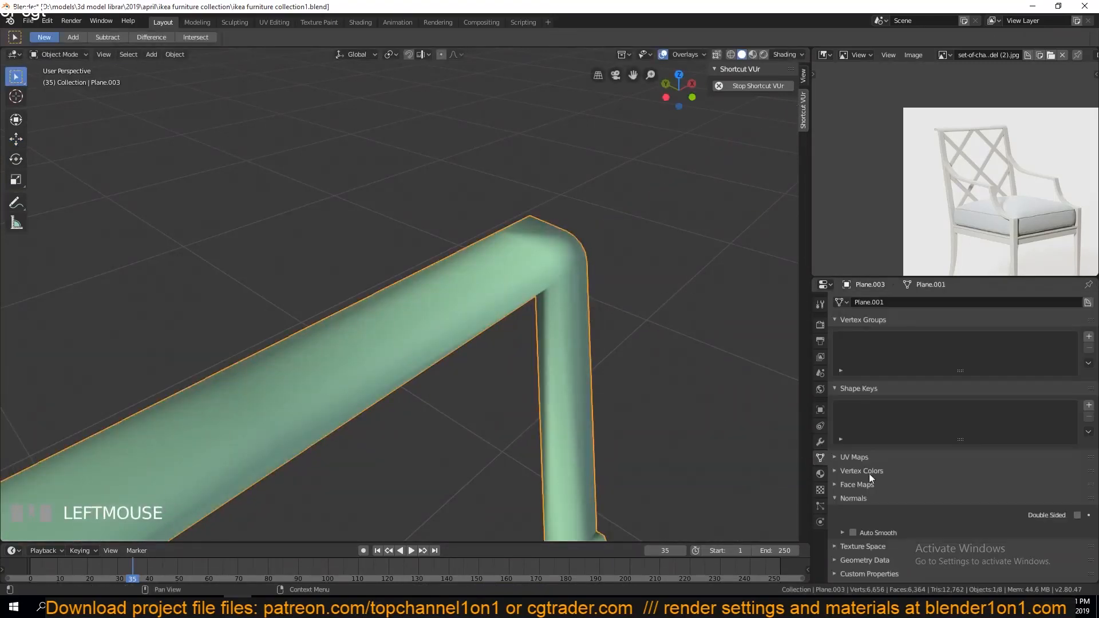
left_click(866, 533)
- Delete the faces closing the centre end of the extruded top rail
key("Tab")
key("x")
left_click(515, 349)
middle_click_drag(549, 326, 517, 350)
key("grave")
- Add an edge loop on the top rail beside the post at factor 0.994 and nudge it about 0.0002 m along X
key("ctrl+r")
left_click(407, 307)
left_click(562, 288)
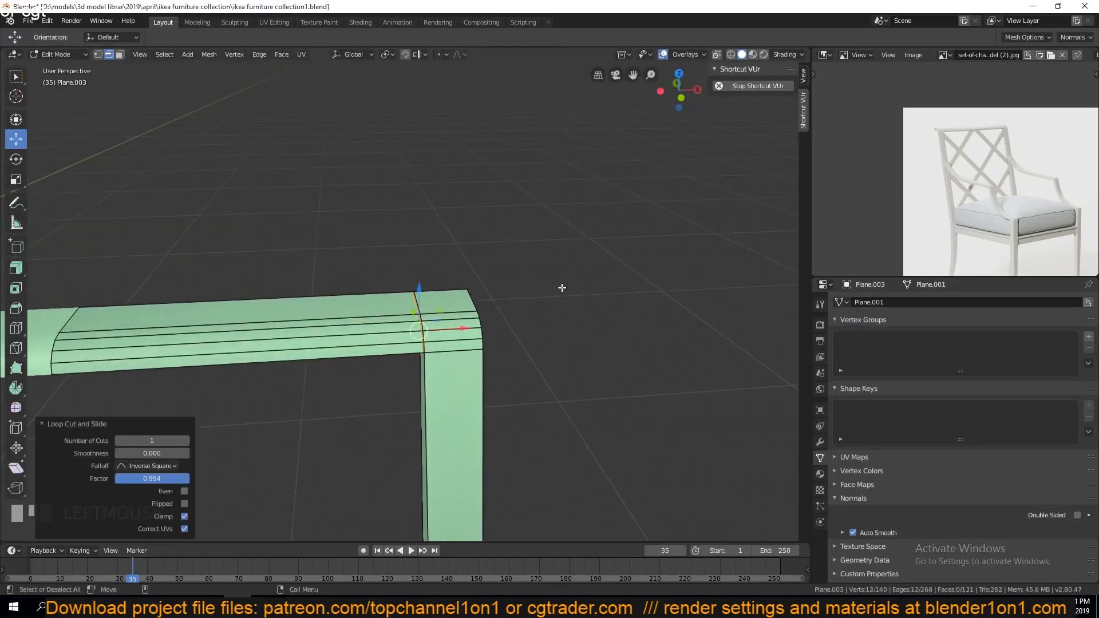
key("KP_Decimal")
middle_click_drag(562, 288, 558, 241)
left_click_drag(447, 306, 450, 307)
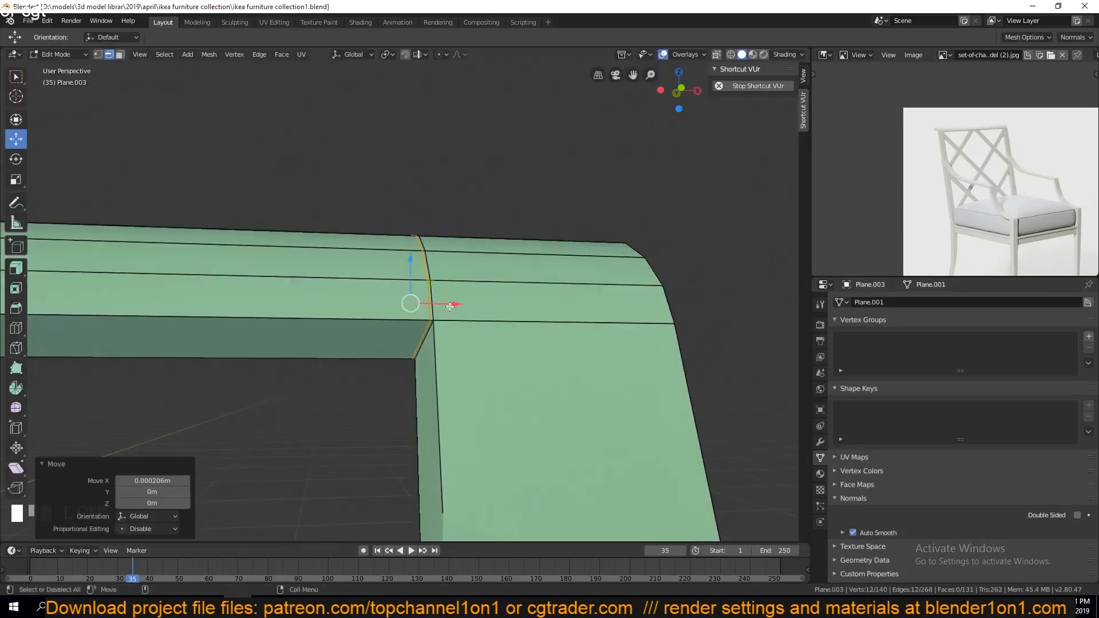
- Add a centred edge loop in the narrow strip between post and top rail, shrink it slightly inwards and save the file
left_click(432, 319)
key("alt+s")
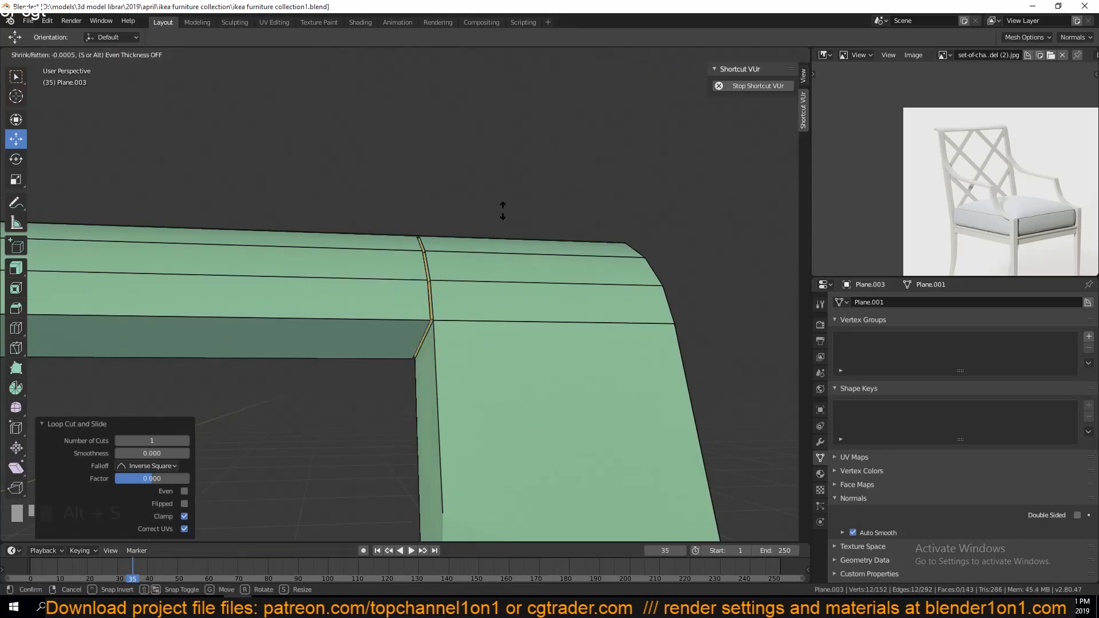
left_click(517, 217)
key("grave")
key("ctrl+s")
- Inspect the top rail joint and the whole chair frame from several angles in object mode, saving the file
scroll(497, 305, "down", 6)
middle_click_drag(497, 305, 428, 194)
key("grave")
middle_click_drag(444, 366, 523, 276, "shift")
key("ctrl+s")
left_click(532, 293)
key("Tab")
key("Tab")
scroll(472, 328, "down", 5)
scroll(503, 380, "up", 2)
middle_click_drag(473, 327, 565, 258)
key("ctrl+s")
key("grave")
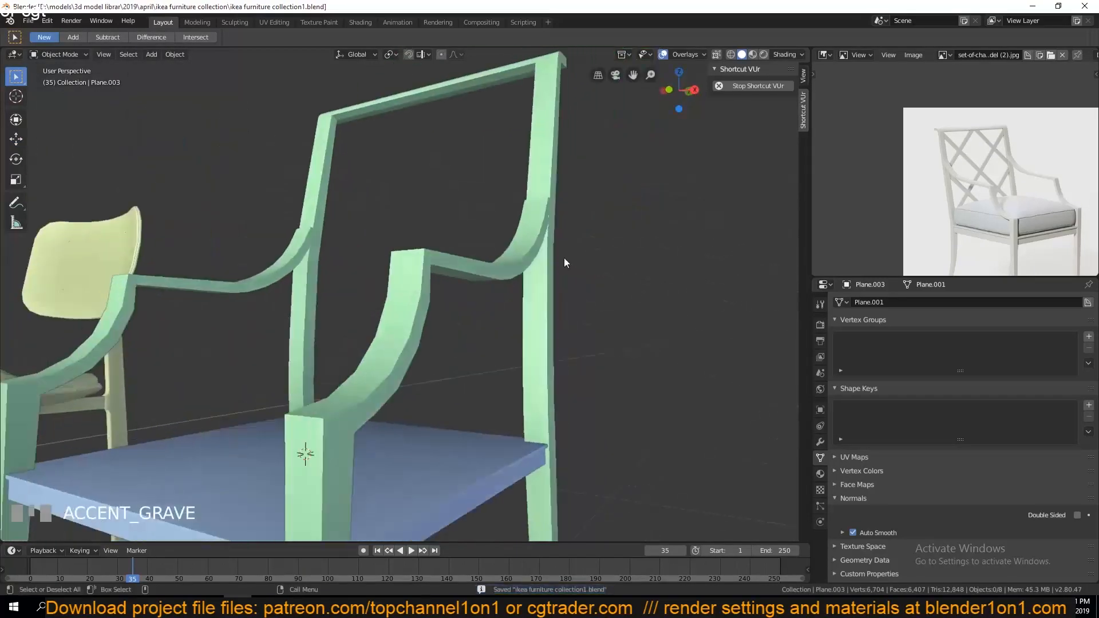
- Bevel the long edges of the side frame's armrest and front leg with 2 segments
key("Tab")
left_click(414, 351, "alt+shift")
key("grave")
middle_click_drag(415, 351, 524, 333)
left_click(581, 386, "alt+shift")
key("ctrl+s")
key("ctrl+b")
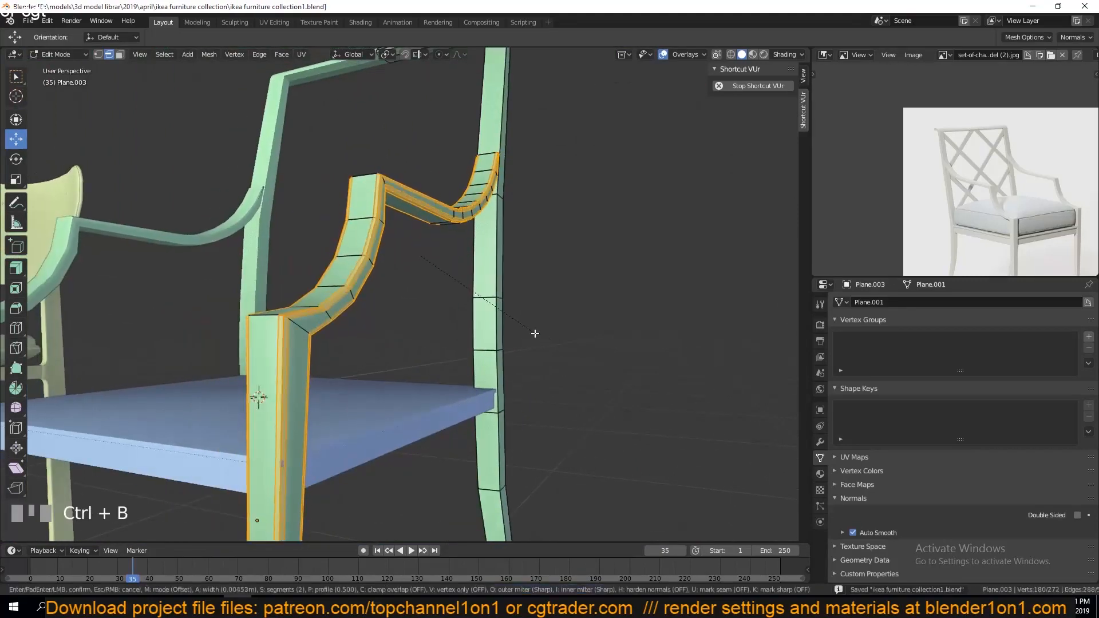
left_click(521, 326)
- Leave mesh editing and shade the side frame smooth
scroll(376, 355, "up", 2)
key("Tab")
right_click(363, 251)
left_click(363, 250)
- Bevel the edge across the armrest's front corner about 0.0037 m wide with 2 segments and save the file
key("Tab")
key("grave")
middle_click_drag(363, 279, 379, 265)
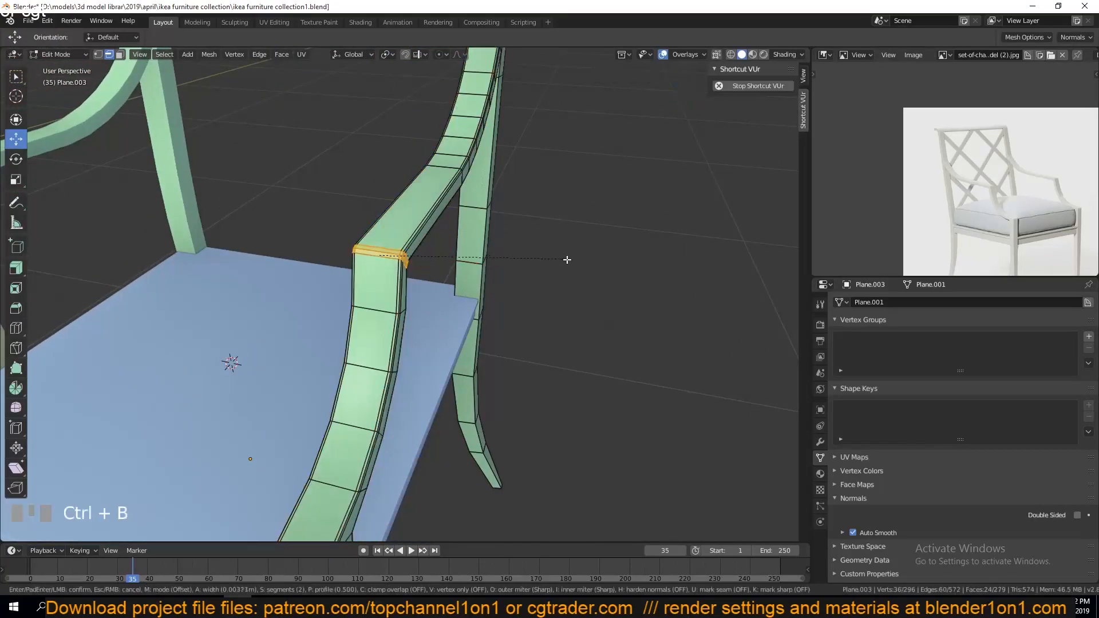
left_click(567, 259)
key("Tab")
scroll(515, 268, "down", 5)
key("grave")
key("ctrl+s")
- Select long edges along the rear post and top rail and try to bevel them with 2 segments
key("Tab")
scroll(486, 286, "up", 4)
key("a")
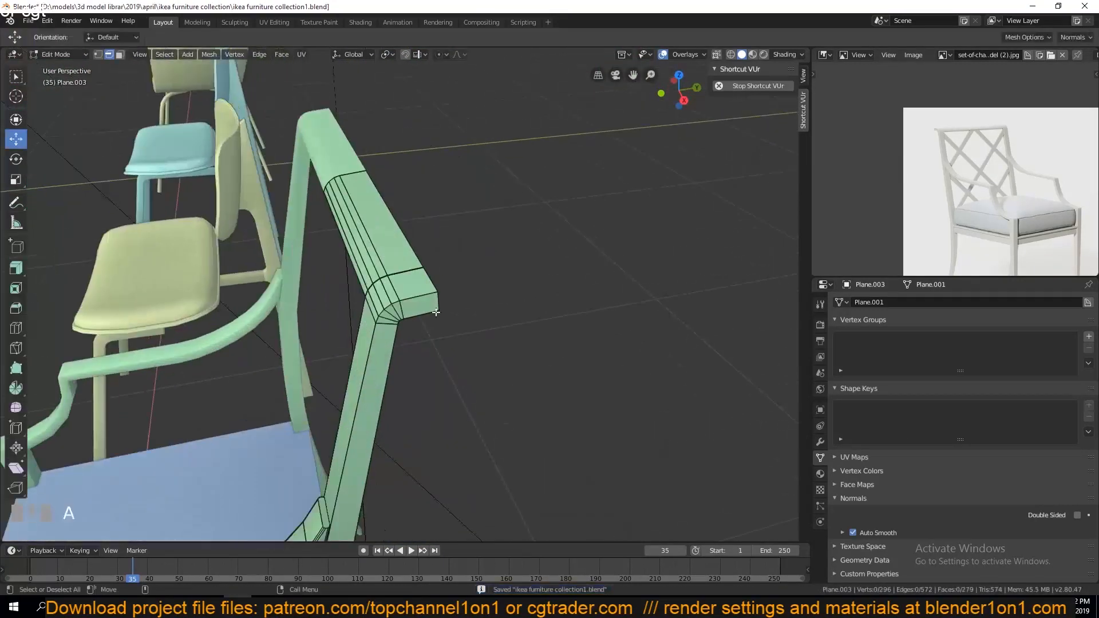
key("grave")
middle_click_drag(370, 328, 483, 313)
key("grave")
left_click(282, 295, "alt+shift")
key("grave")
left_click(562, 291, "alt+shift")
middle_click_drag(564, 284, 461, 341, "shift")
scroll(508, 366, "up", 4)
key("grave")
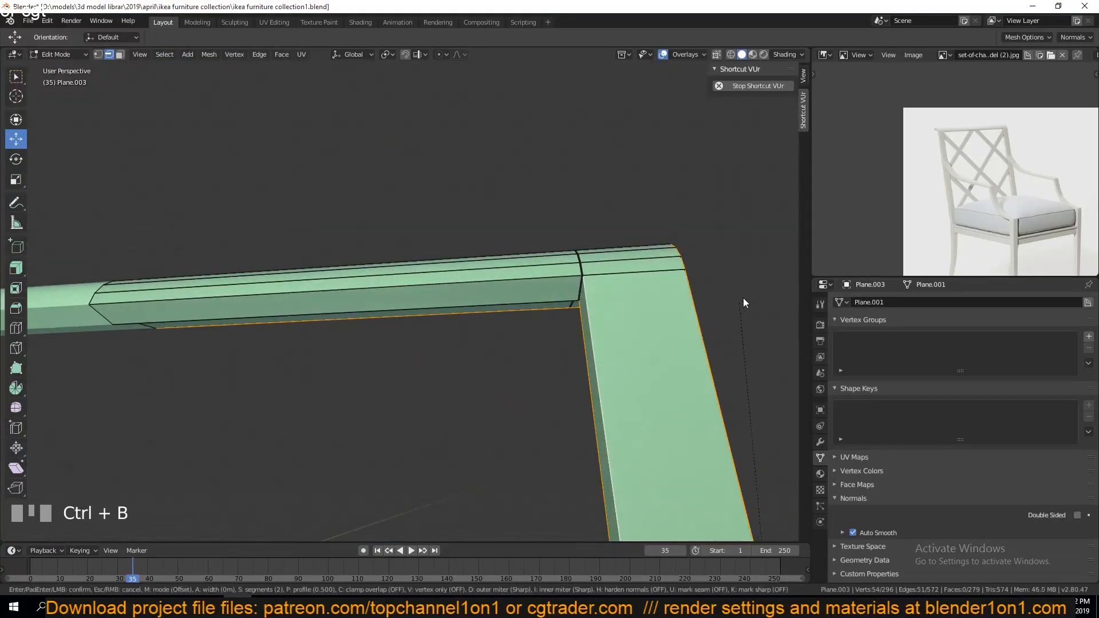
right_click(759, 282)
- Add the remaining long edges of the rear post and top rail to the selection, bevel them with 2 segments and save
left_click(564, 279, "alt+shift")
key("grave")
middle_click_drag(564, 278, 736, 252)
left_click(539, 321, "alt+shift")
key("grave")
mouse_move(539, 322)
middle_mouse_down()
mouse_move(508, 326)
mouse_move(527, 336)
middle_mouse_up()
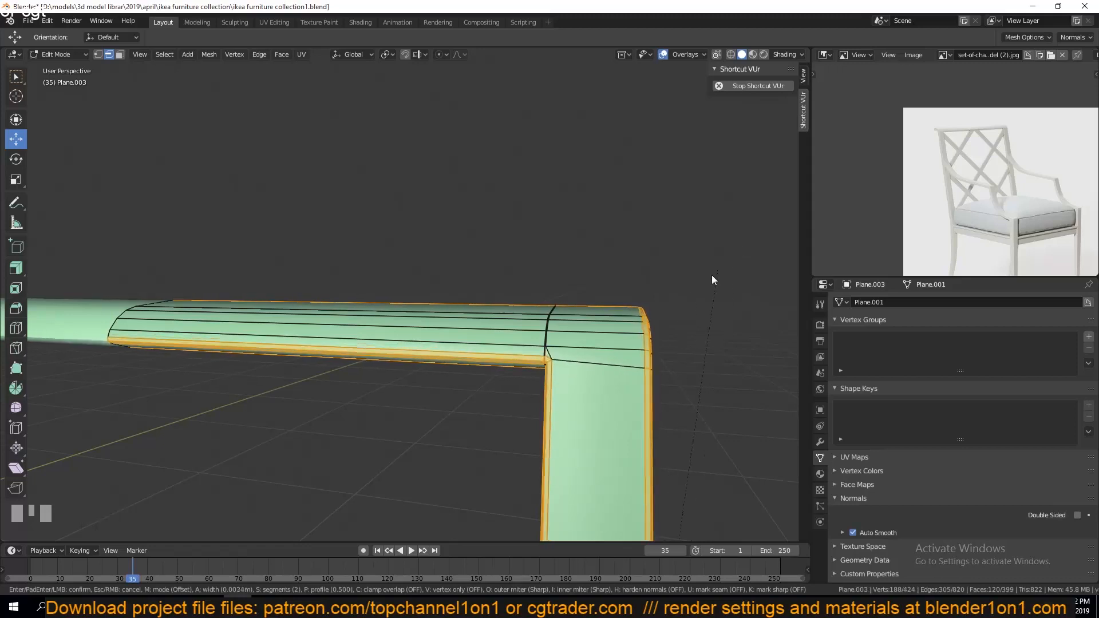
left_click(675, 310)
key("Tab")
scroll(620, 336, "down", 10)
key("ctrl+s")
- Lower the underside of the seat frame slightly in the front view so its rails become deeper, and save the file
middle_click_drag(476, 373, 493, 268, "shift")
key("grave")
key("KP_1")
scroll(508, 352, "up", 2)
left_click(514, 358)
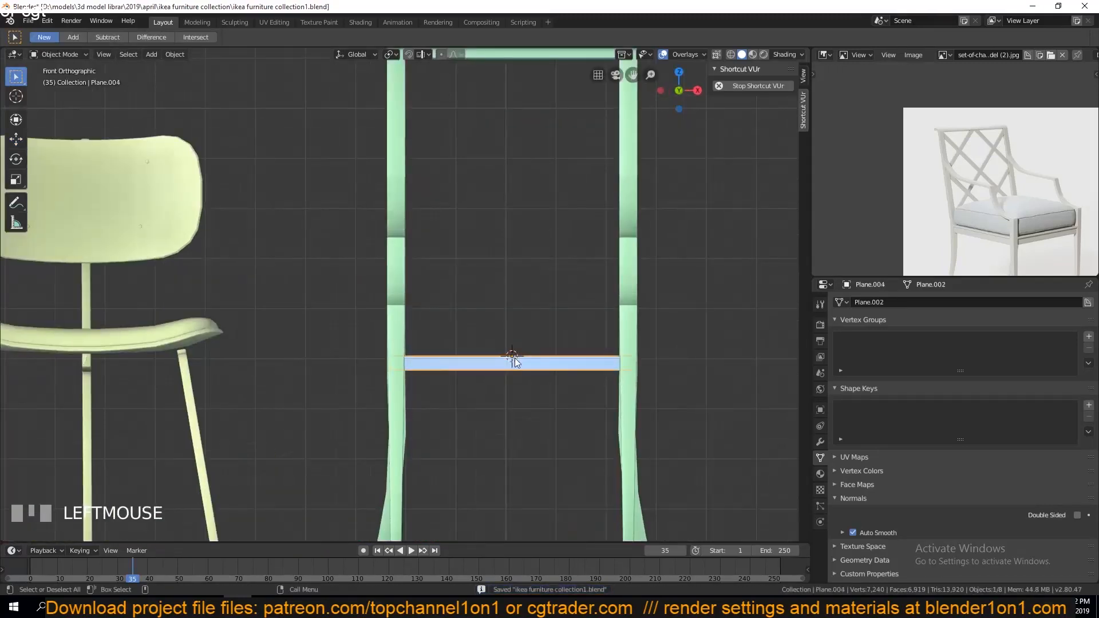
key("Tab")
key("shift+z")
left_click_drag(572, 320, 573, 326)
key("shift+z")
key("Tab")
key("ctrl+s")
- Clear the selection and save the file again
key("alt+a")
key("Tab")
key("Tab")
middle_click_drag(654, 306, 577, 338)
scroll(647, 303, "down", 1)
key("ctrl+s")
- Add a plane on the seat in the top view, scale it to 0.208 and stretch it by 1.014 along Y
key("KP_7")
key("shift+a")
mouse_move(516, 243)
left_click(576, 244)
key("s")
left_click(553, 327)
scroll(572, 344, "down", 5)
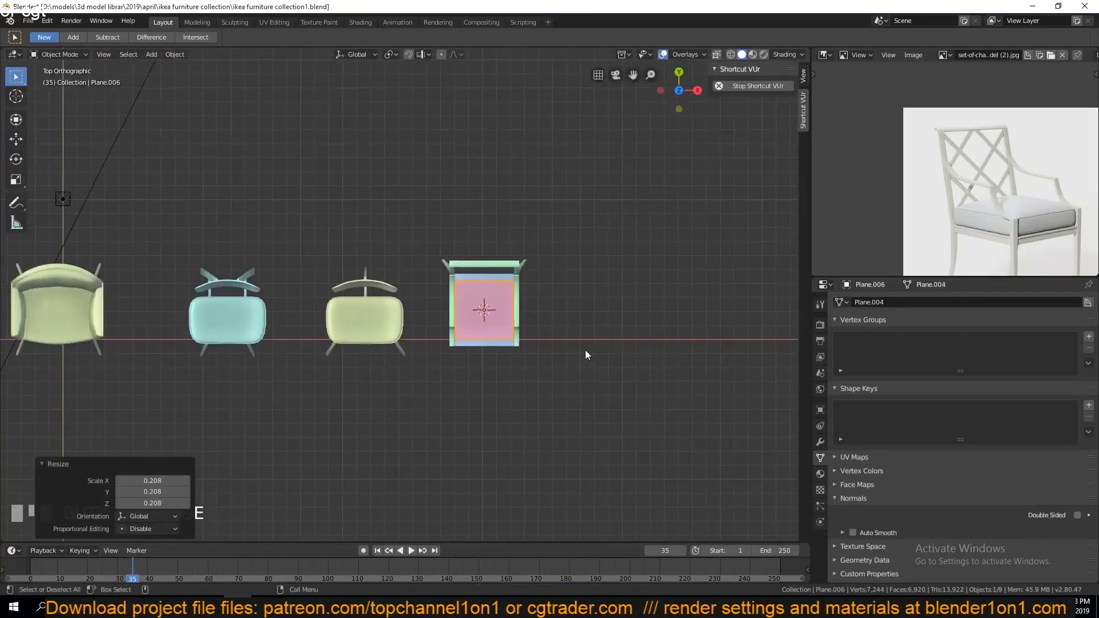
key("KP_Decimal")
key("s")
key("y")
left_click(582, 376)
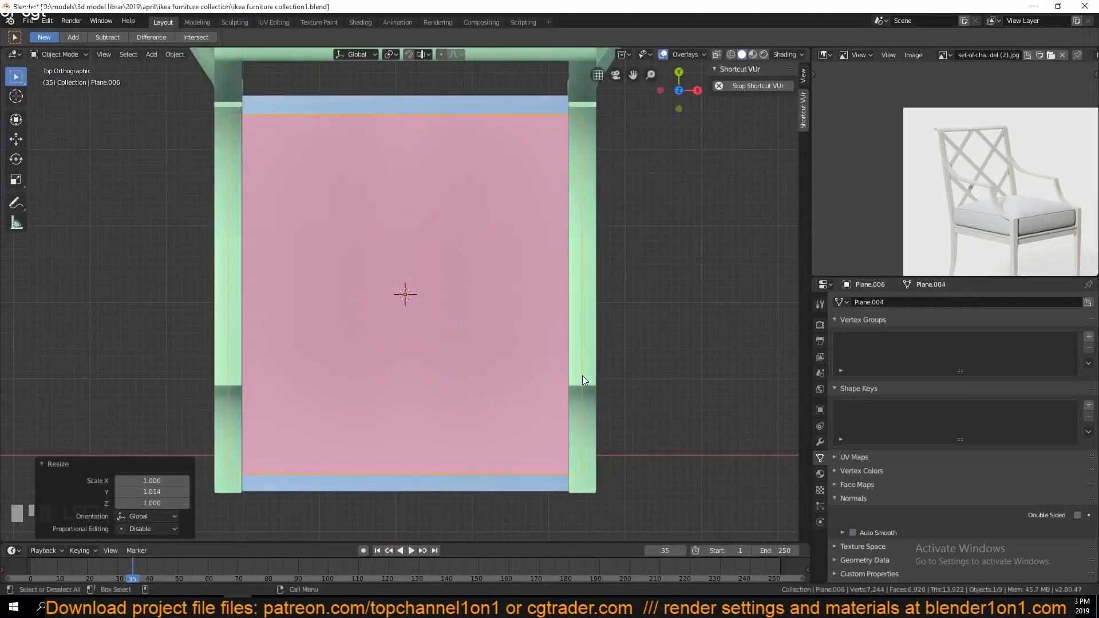
- Move the rear edge of the seat frame slightly forwards in the top view
scroll(581, 376, "down", 2)
left_click(486, 164)
key("Tab")
key("z")
key("a")
key("b")
left_click_drag(377, 124, 558, 190)
left_click_drag(456, 118, 466, 127)
key("Tab")
key("z")
- Scale the new seat plane uniformly by 1.037
left_click(468, 284)
key("s")
left_click(564, 298)
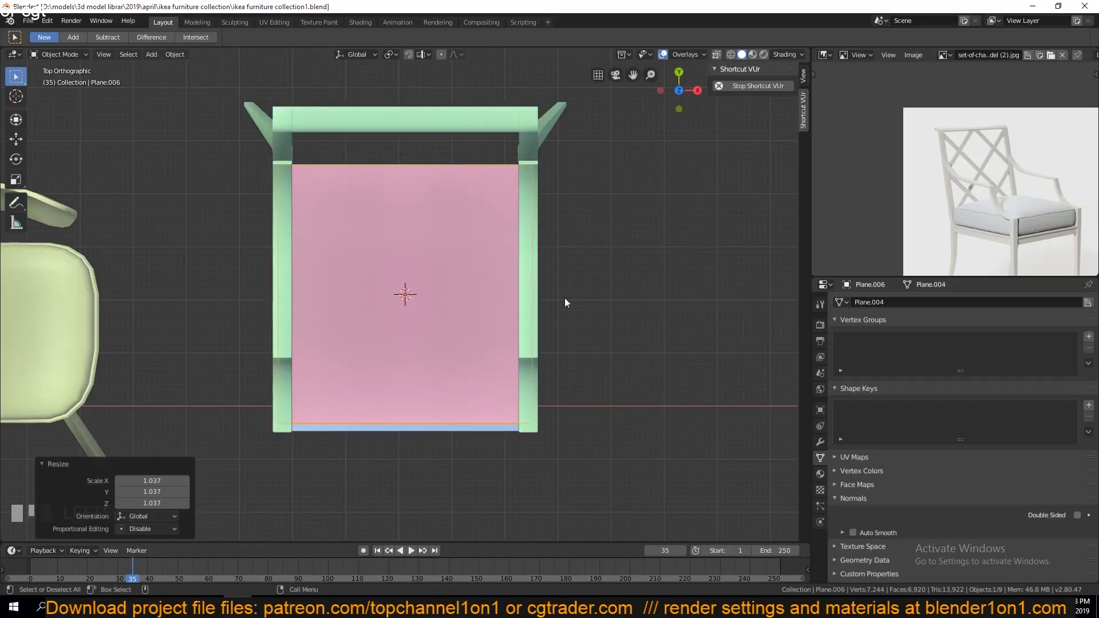
- Extrude the seat plane about 0.091 m upwards to form the cushion block
middle_click_drag(565, 298, 550, 229)
scroll(550, 229, "up", 4)
key("Tab")
key("e")
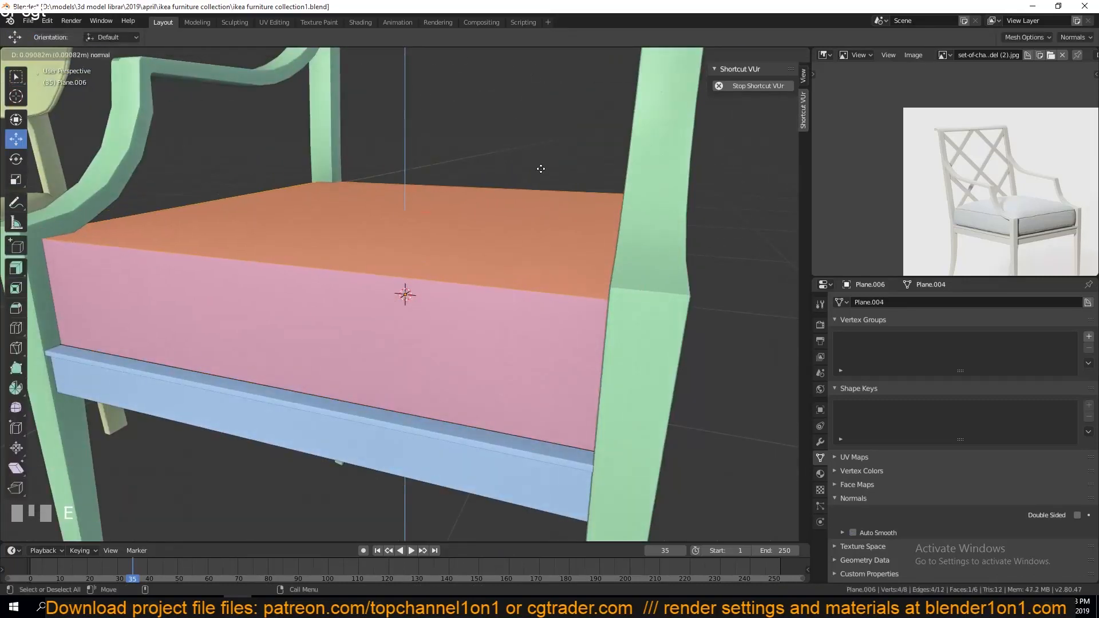
left_click(541, 169)
- Bevel all edges of the cushion block about 0.0315 m wide with 3 segments and shade it smooth
scroll(541, 169, "down", 3)
key("a")
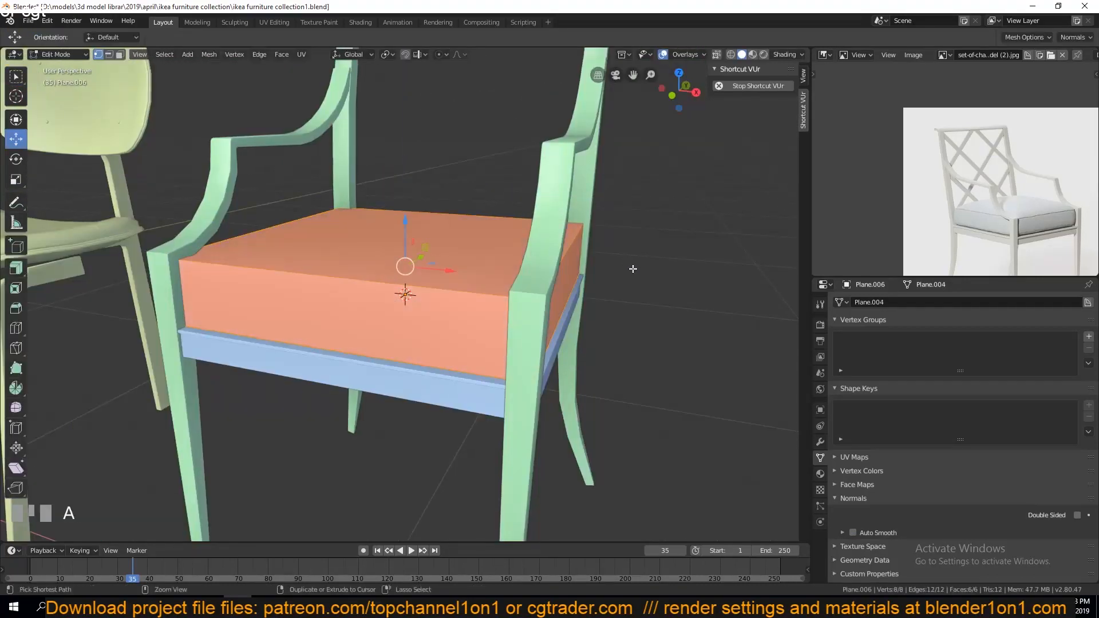
key("ctrl+b")
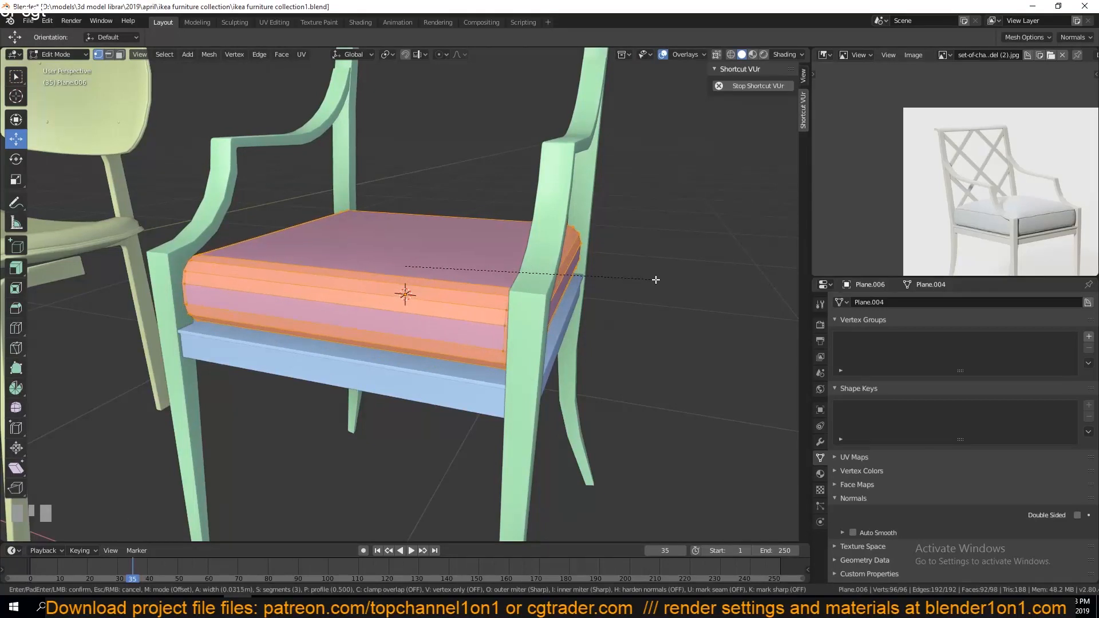
left_click(656, 280)
key("Tab")
right_click(513, 270)
left_click(513, 271)
- Add one centred edge loop around the cushion in each horizontal direction
key("Tab")
key("ctrl+r")
left_click(491, 318)
right_click(491, 318)
key("ctrl+r")
left_click(198, 243)
right_click(198, 243)
- Scale the cushion's two crossing centre loops by 1.076 and bevel them widely with 3 segments to form a grid
left_click(485, 239, "alt")
key("ctrl+b")
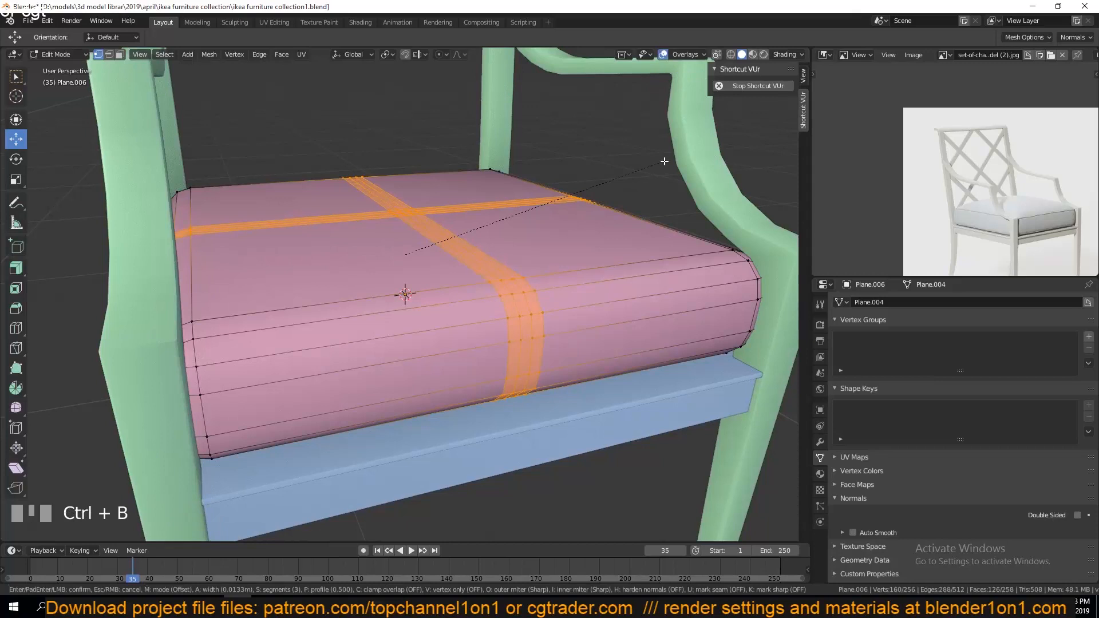
right_click(663, 166)
key("s")
left_click(685, 134)
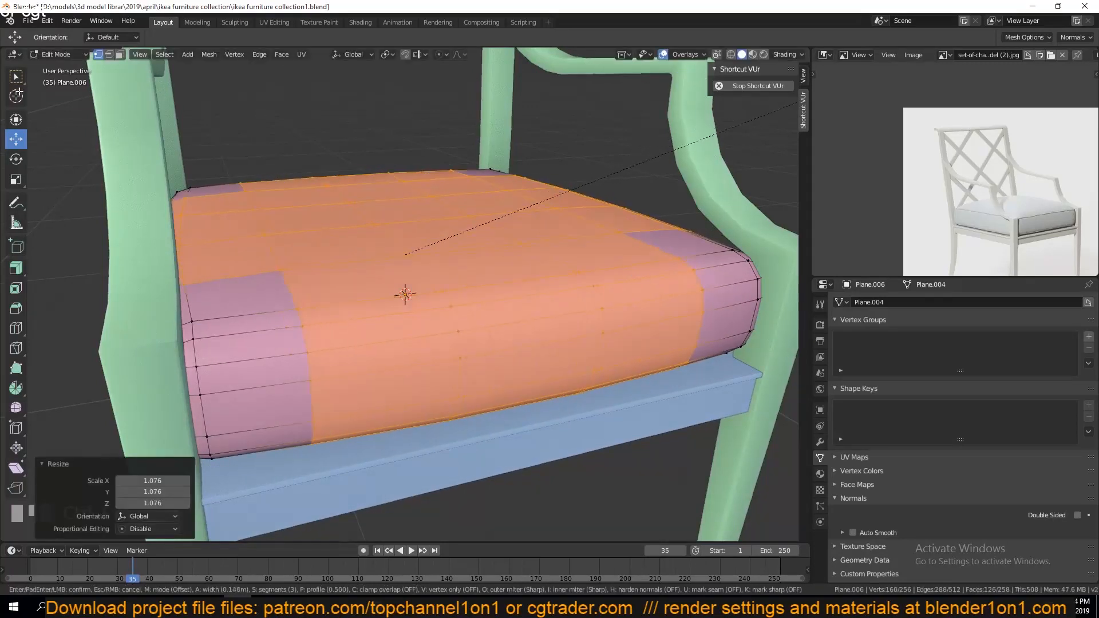
key("Tab")
key("grave")
middle_click_drag(479, 249, 494, 269)
- Box-select the lower part of the cushion mesh in wireframe and hide its faces
key("3")
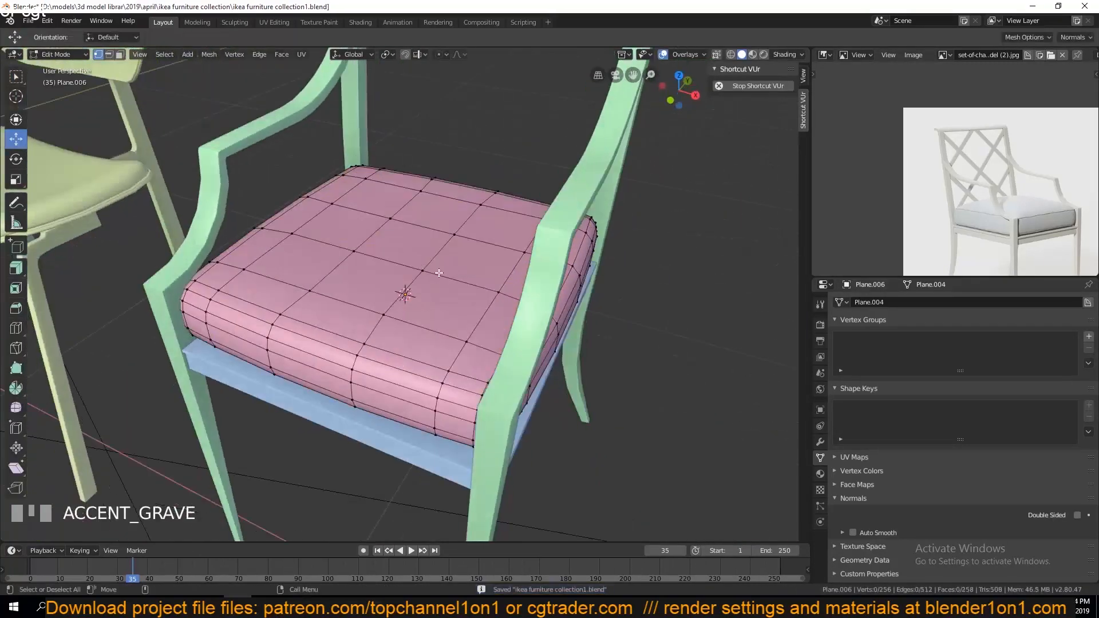
left_click(414, 250)
middle_click_drag(414, 250, 459, 238)
right_click(460, 238)
key("grave")
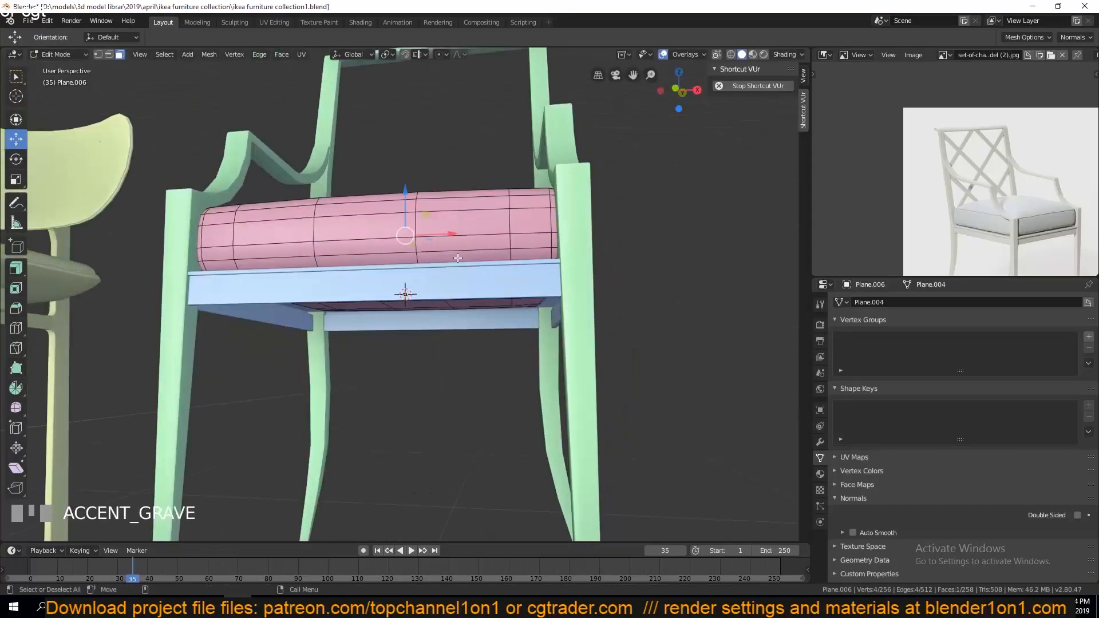
scroll(461, 275, "up", 4)
key("shift+z")
key("shift+1")
key("a")
key("a")
left_click_drag(74, 274, 813, 376)
key("3")
key("h")
key("shift+z")
- Raise the cushion's central top face along Z with smooth proportional editing at size about 0.45, then save the file
middle_click_drag(559, 328, 547, 395)
left_click(409, 241)
key("z")
key("o")
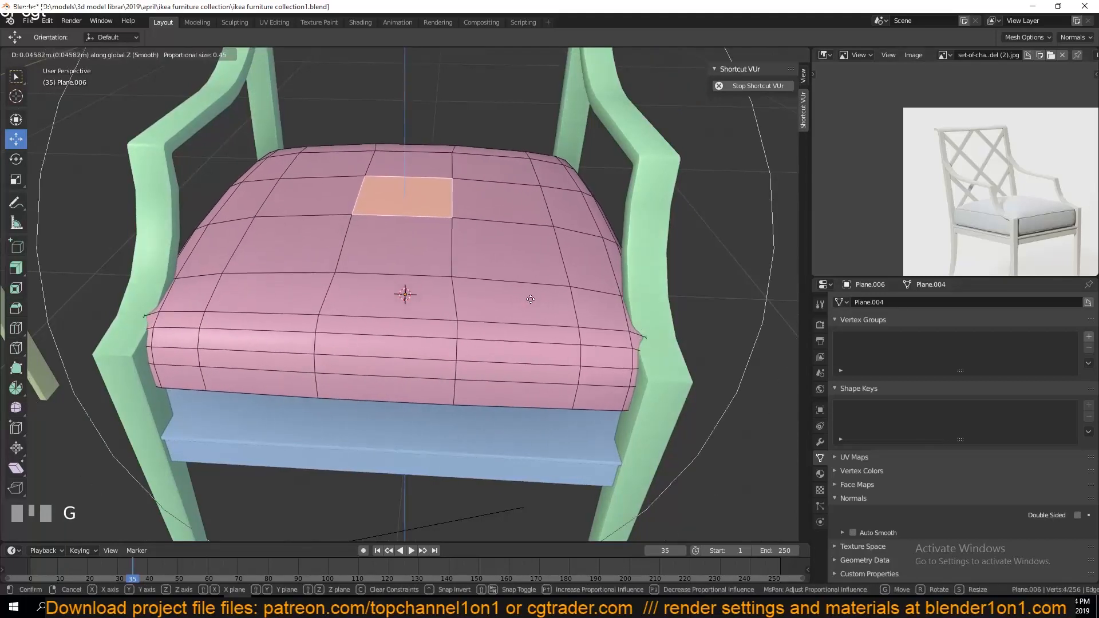
left_click(534, 263)
key("grave")
middle_click_drag(535, 263, 538, 231)
key("KP_1")
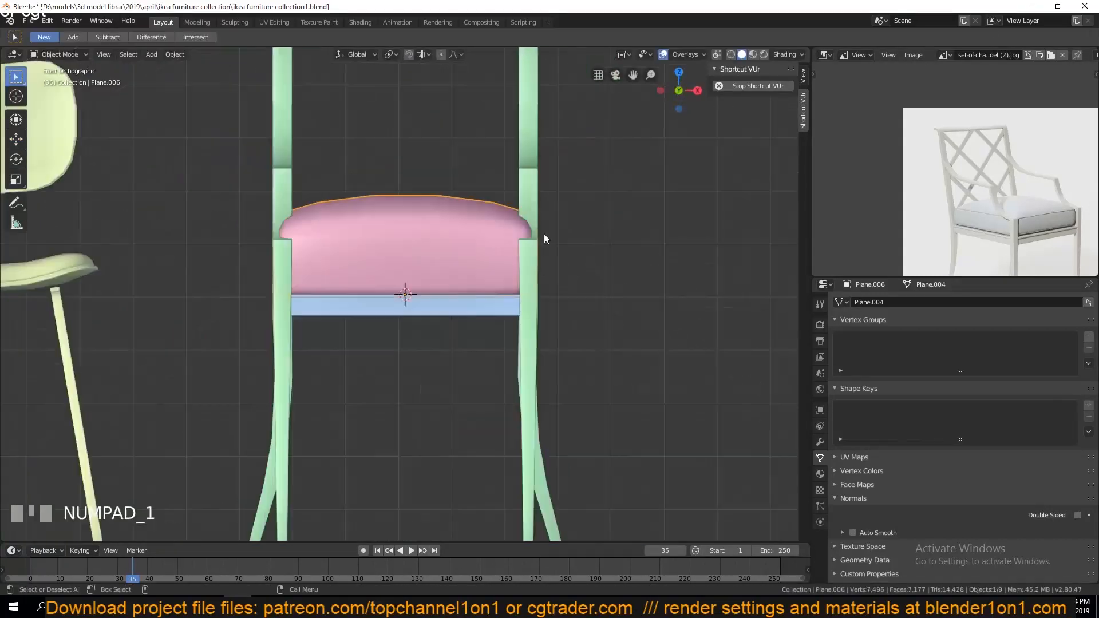
key("ctrl+s")
- Select the cushion's middle side edge loop and flatten it with a Z scale of 0
key("Tab")
scroll(558, 292, "up", 2)
key("1")
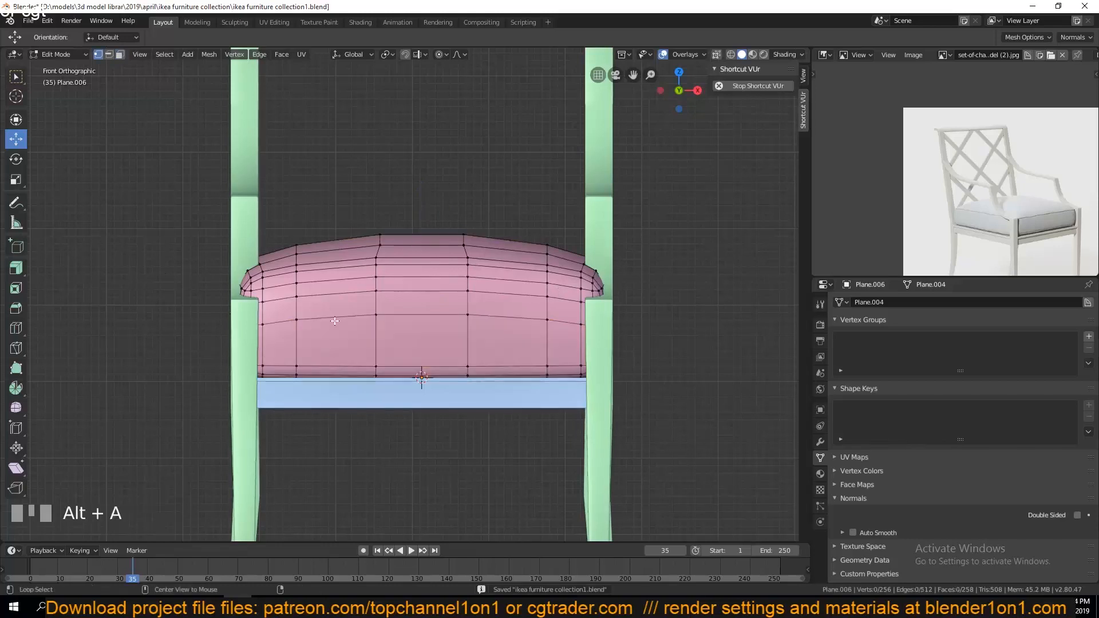
left_click(335, 321, "alt")
key("s")
key("z")
key("0")
key("Return")
- Box-select the upper part of the cushion mesh in wireframe, lower it 0.0464 m along Z, and save the file
left_click(118, 252)
key("b")
mouse_move(162, 180)
left_mouse_down()
mouse_move(260, 236)
mouse_move(683, 341)
left_mouse_up()
left_click_drag(424, 239, 425, 275)
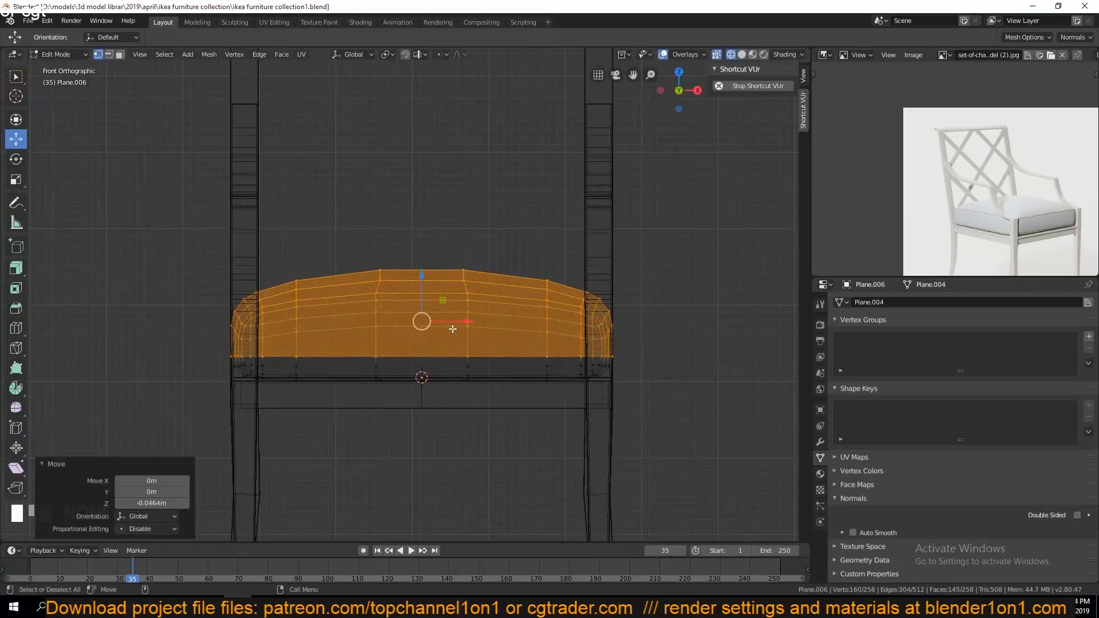
key("alt+a")
key("b")
left_click_drag(167, 228, 655, 343)
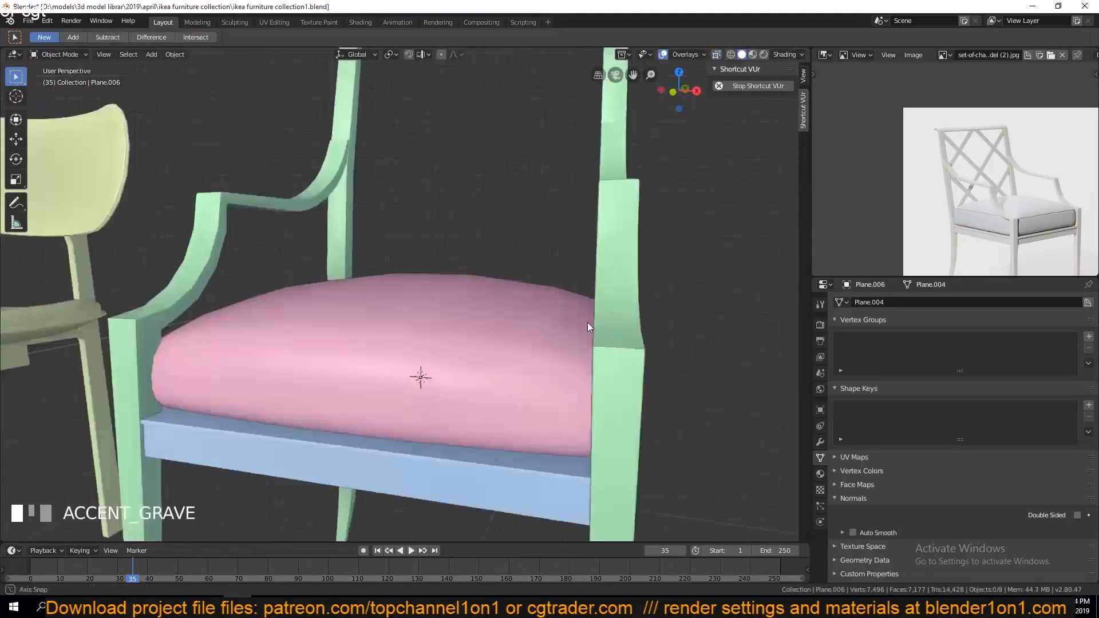
mouse_move(588, 323)
middle_mouse_down()
mouse_move(596, 370)
mouse_move(646, 386)
mouse_move(608, 316)
mouse_move(578, 315)
mouse_move(596, 320)
middle_mouse_up()
key("ctrl+s")
- Edge-slide the cushion's side loop, then scale it to 0.509 along Z
scroll(646, 386, "up", 3)
key("Tab")
key("alt+a")
key("g")
key("g")
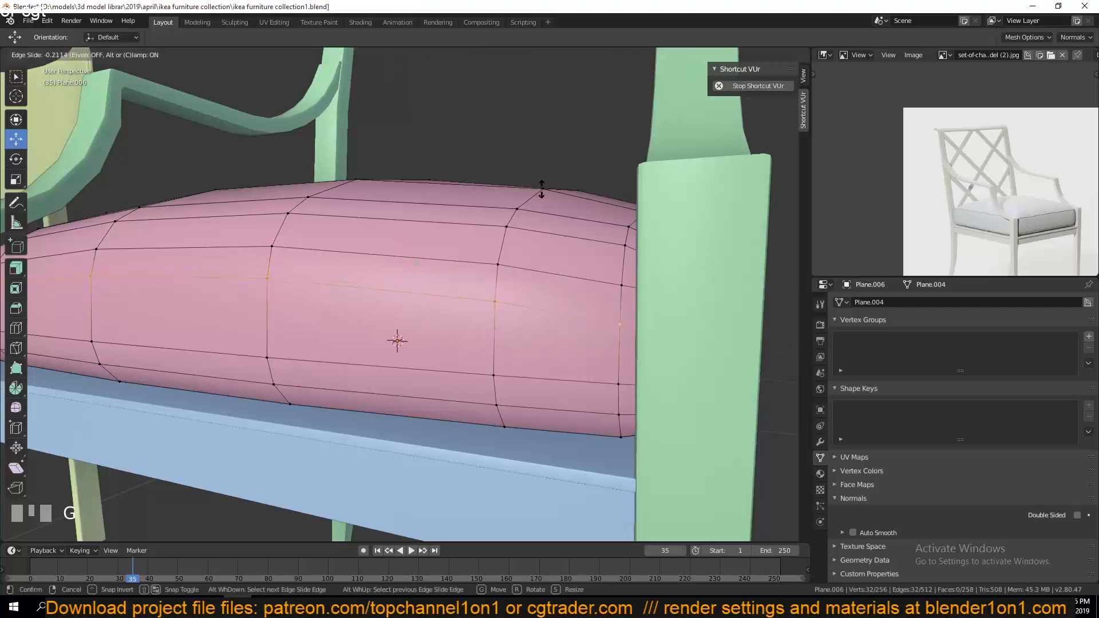
left_click(542, 188)
key("s")
key("z")
left_click(466, 225)
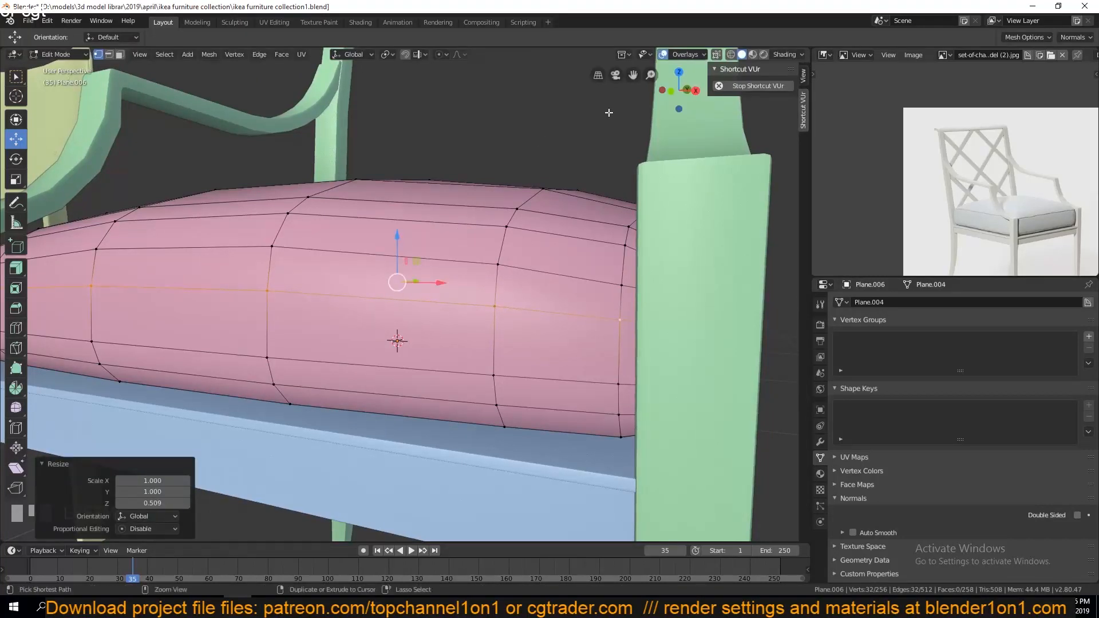
- Isolate the cushion by hiding all other objects, reopen its mesh for editing, and save the file
key("Tab")
key("shift+h")
key("ctrl+z")
left_click(550, 260)
key("shift+h")
key("Tab")
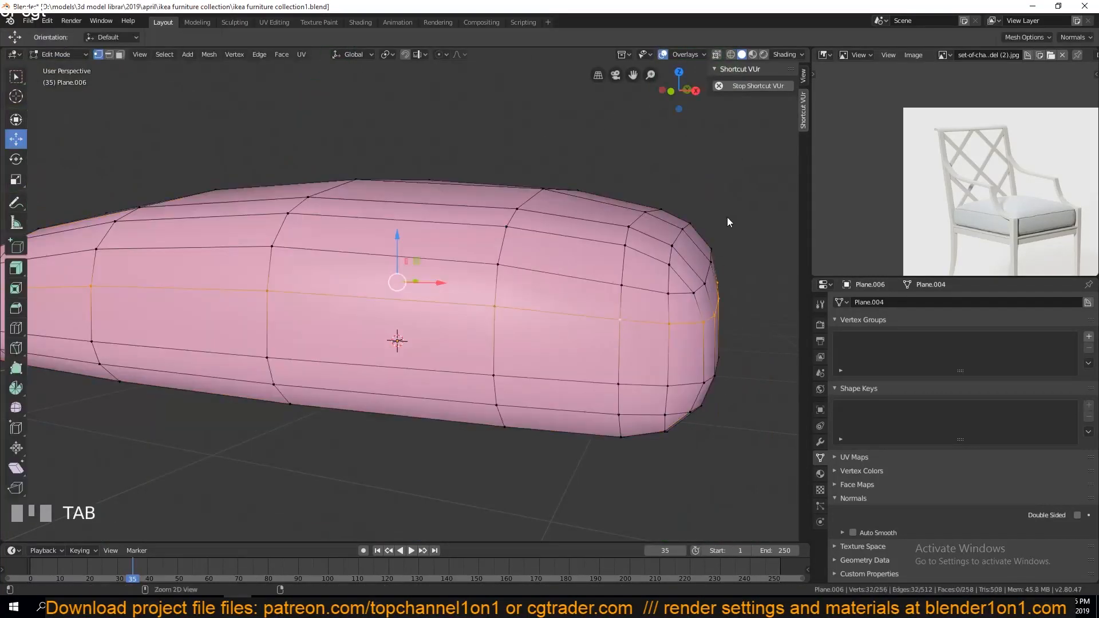
scroll(739, 187, "down", 2)
left_click(730, 192)
middle_click_drag(729, 193, 492, 284)
scroll(623, 207, "up", 2)
key("ctrl+s")
- Bevel the cushion's upper side loop 0.000701 m wide with 1 segment and extrude the strip along its normals as piping
key("3")
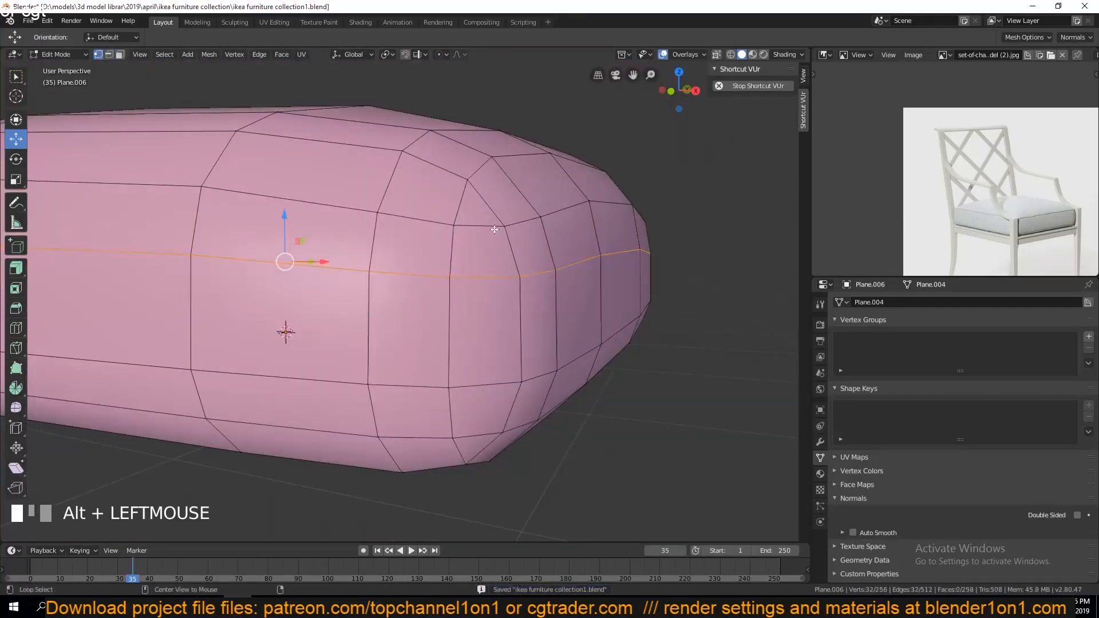
left_click(503, 235)
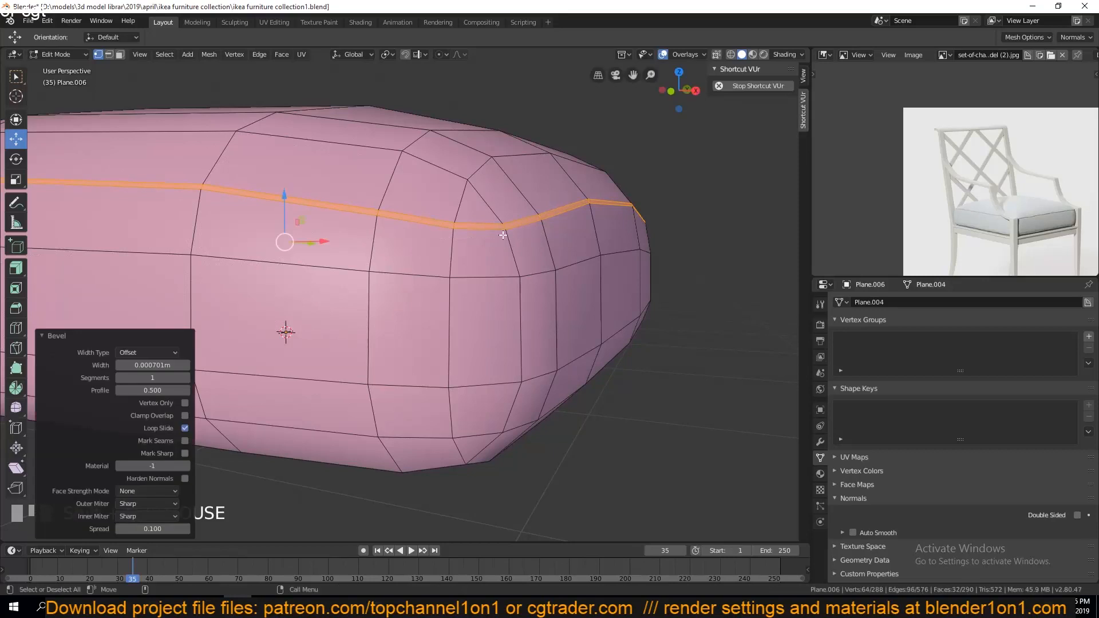
left_click_drag(512, 227, 531, 274)
key("Tab")
scroll(524, 231, "up", 1)
middle_click_drag(518, 249, 484, 291)
key("Tab")
key("grave")
scroll(581, 276, "up", 3)
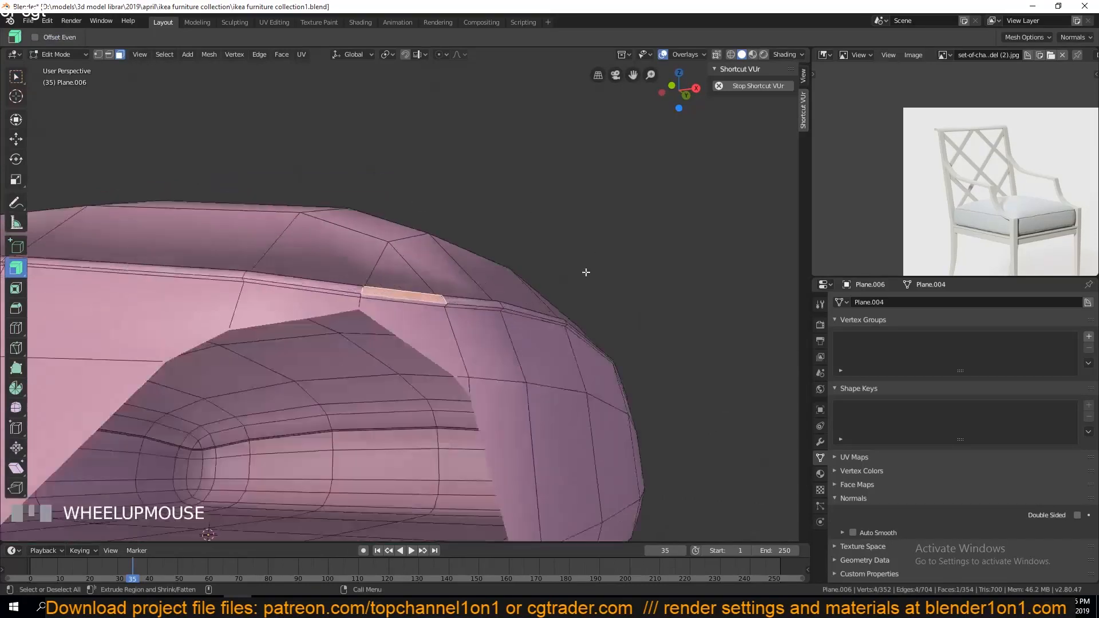
key("KP_5")
key("grave")
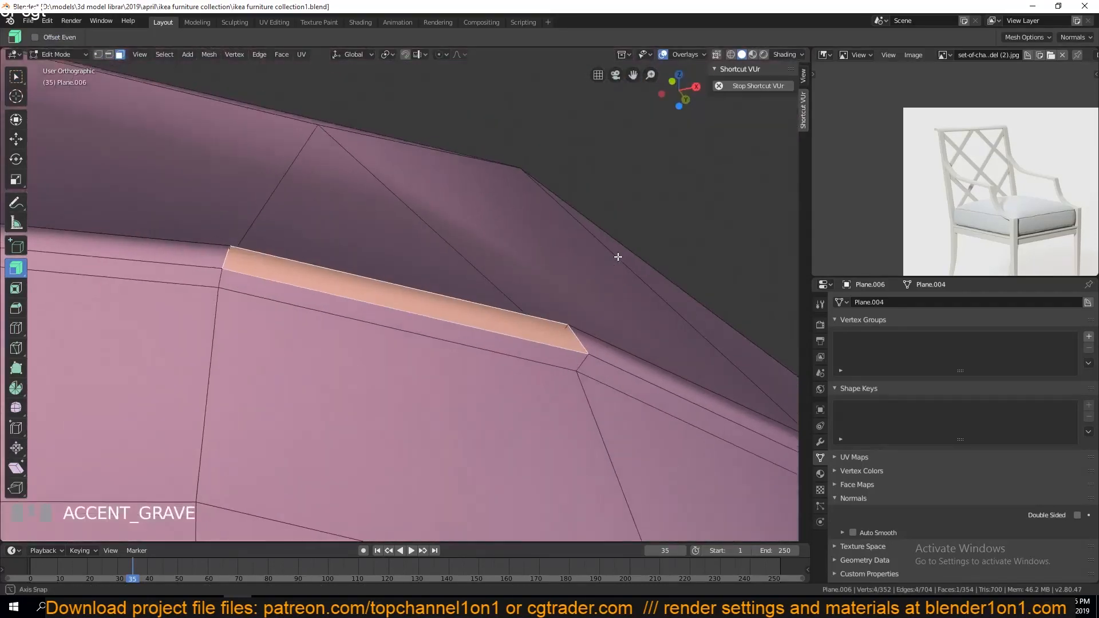
- Add one centred edge loop around the upper piping and shrink/fatten it slightly
key("ctrl+r")
left_click(596, 350)
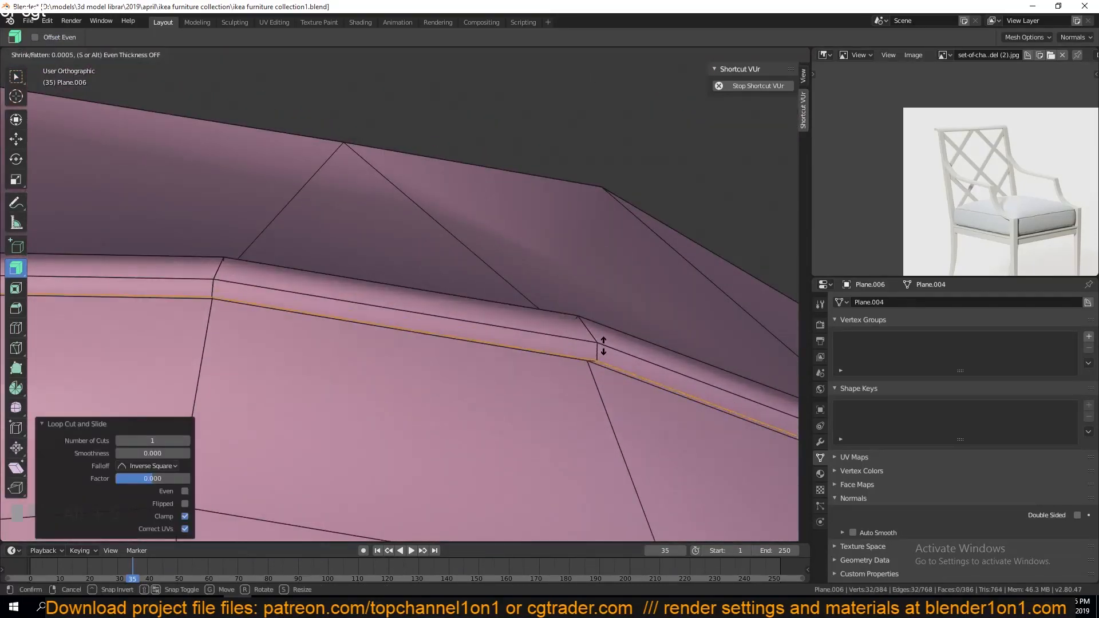
left_click(603, 346)
- Shrink/fatten individual edge loops of the upper piping to round its profile
left_click(603, 347, "alt")
key("grave")
middle_click_drag(603, 347, 523, 355)
key("alt+s")
left_click(620, 372)
left_click(505, 273, "alt")
key("alt+s")
left_click(501, 373)
- Slide the upper piping's centre loop by a factor of 0.384, shrink/fatten it slightly, and save the file
left_click(459, 333, "alt")
key("g")
key("g")
left_click(483, 315)
key("alt+s")
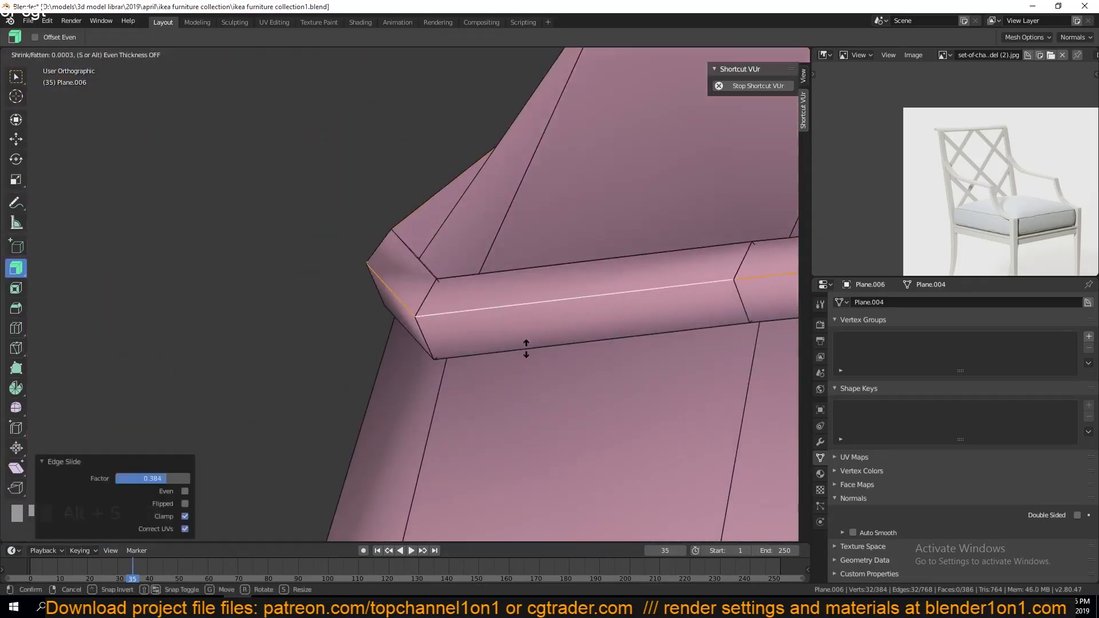
left_click(525, 348)
key("Tab")
key("grave")
scroll(573, 364, "down", 10, "ctrl")
key("ctrl+s")
- Slide the cushion's lower side loop by a factor of 0.336 and save the file
left_click(530, 385)
key("Tab")
scroll(500, 384, "up", 4)
key("grave")
middle_click_drag(500, 385, 498, 353)
left_click(489, 346, "alt")
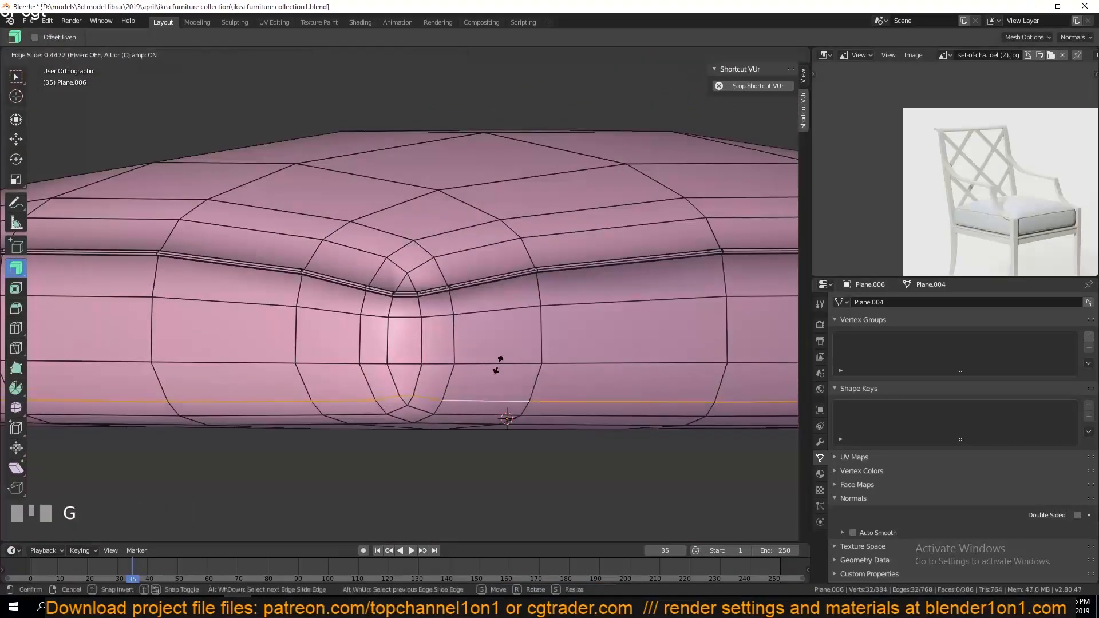
left_click(497, 362)
key("ctrl+s")
- Bevel the cushion's lower loop 0.00126 m wide with 1 segment and extrude the strip 0.00231 m along its normals
scroll(539, 267, "up", 4)
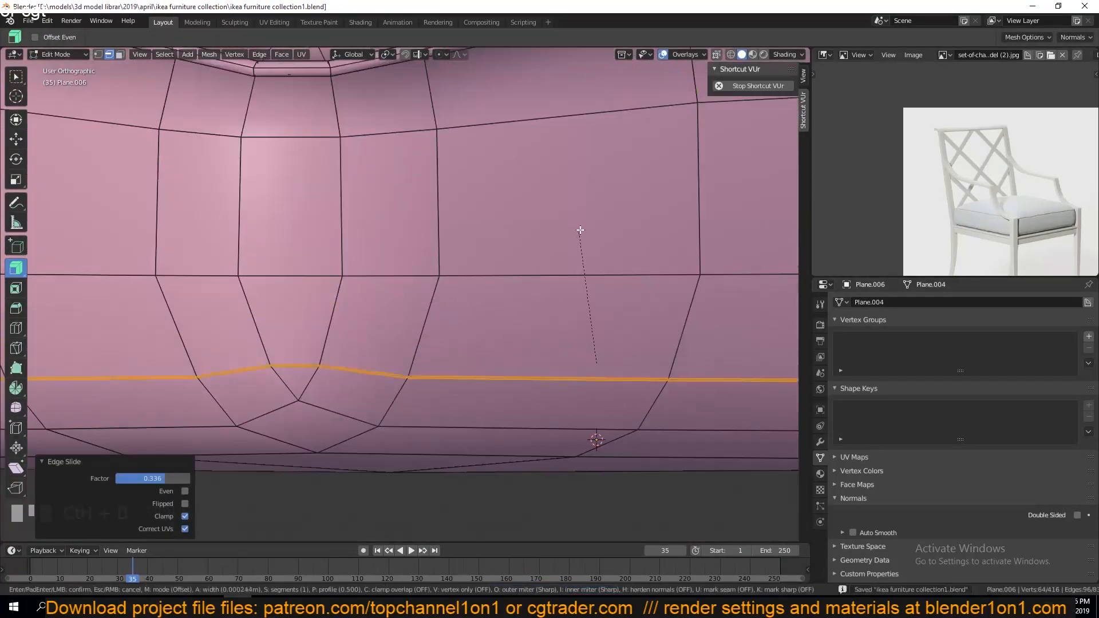
left_click(575, 247)
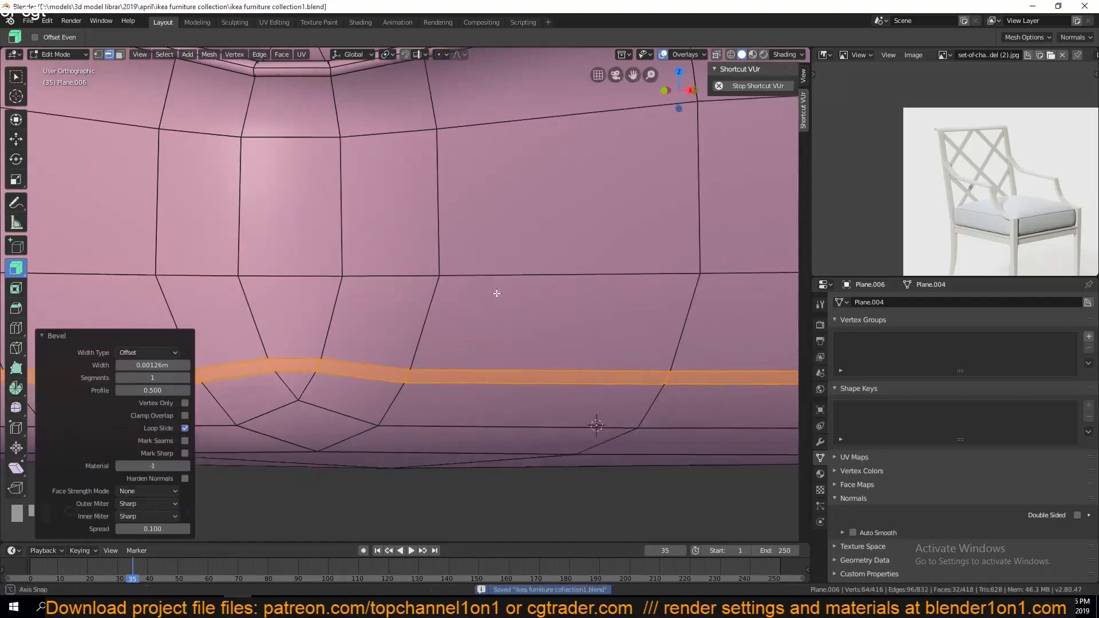
middle_click_drag(496, 294, 410, 321)
left_click_drag(344, 376, 353, 364)
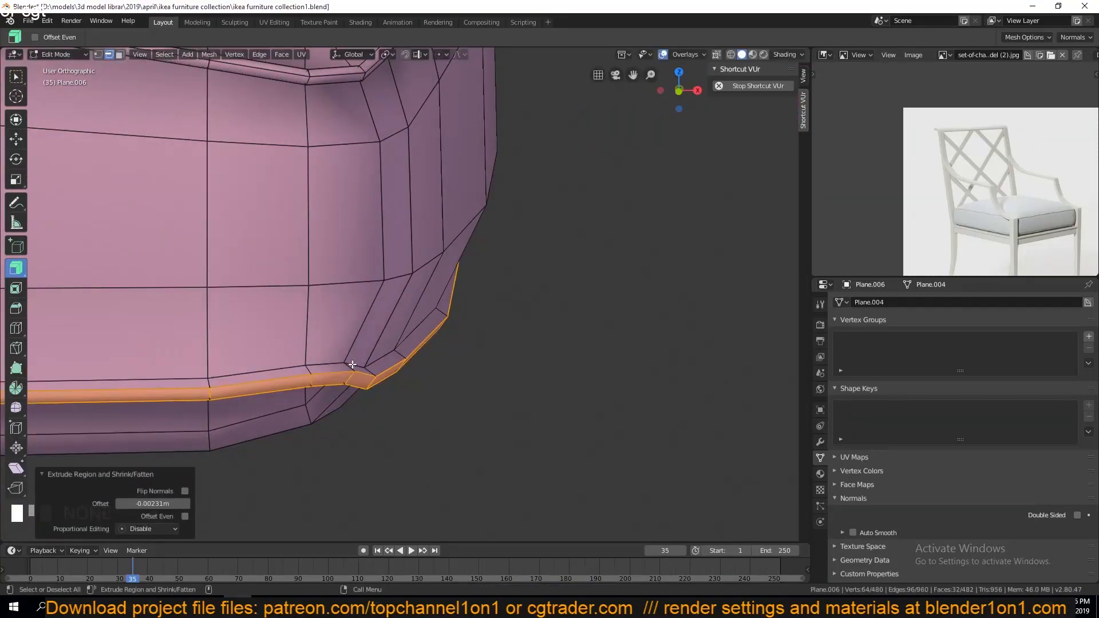
- Add one centred edge loop around the lower piping and shrink/fatten it to round the strip
key("ctrl+r")
left_click(353, 365)
left_click(353, 365)
key("alt+s")
left_click(401, 351)
- Shrink/fatten another edge loop of the lower piping and save the file
middle_click_drag(478, 324, 353, 331)
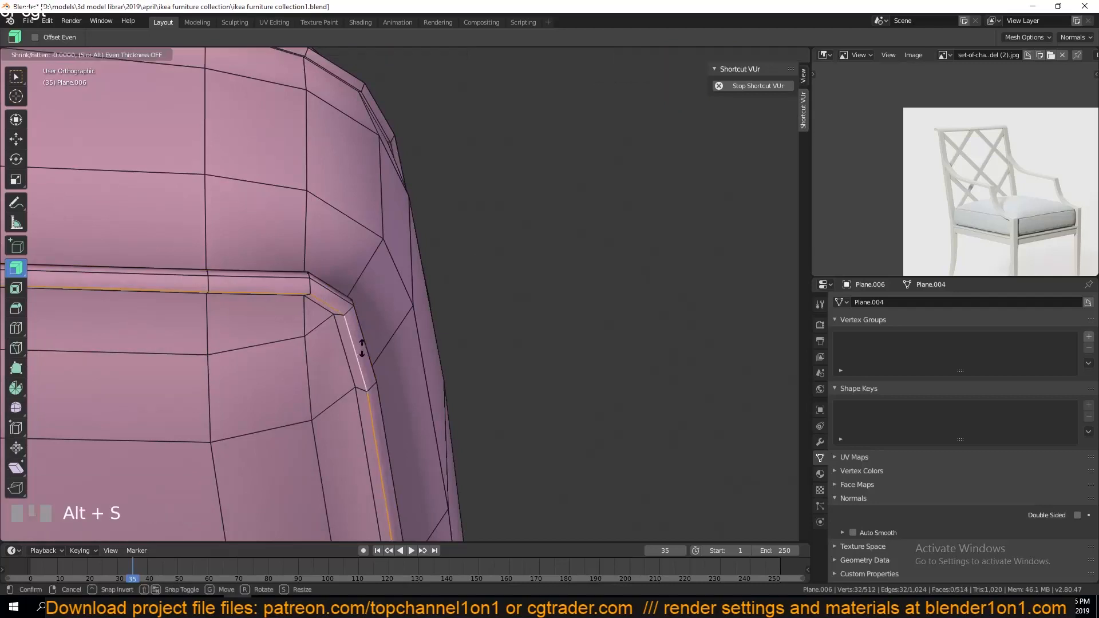
left_click(383, 316, "alt")
left_click(382, 318)
key("Tab")
scroll(387, 315, "down", 5)
key("ctrl+s")
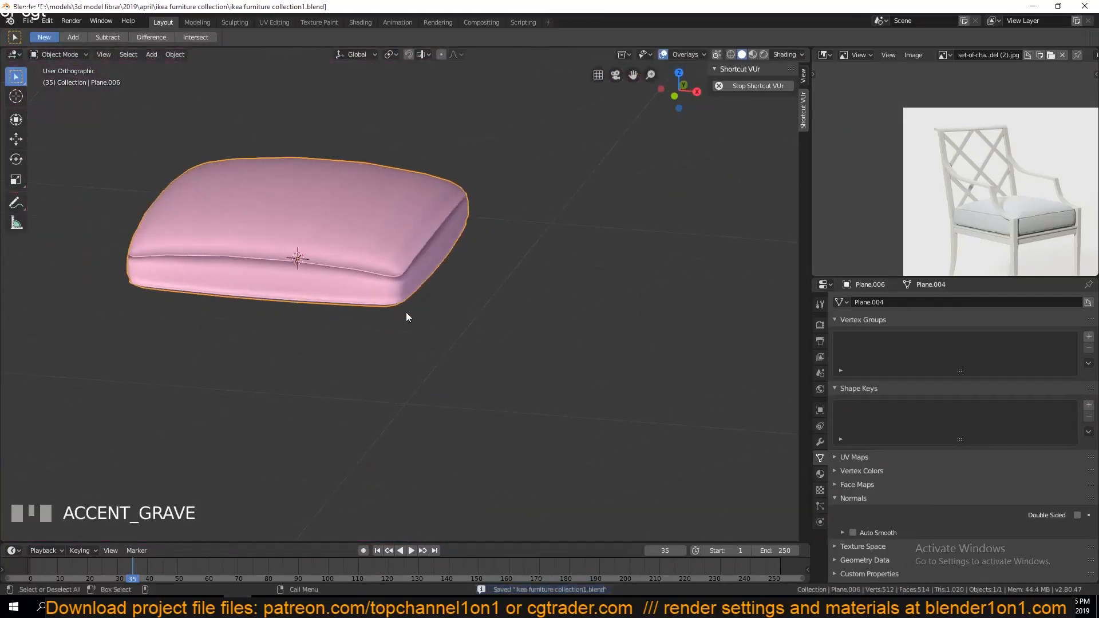
- Select the face band around the cushion's side between the upper and lower piping
key("Tab")
scroll(407, 317, "up", 4)
left_click(310, 269, "alt")
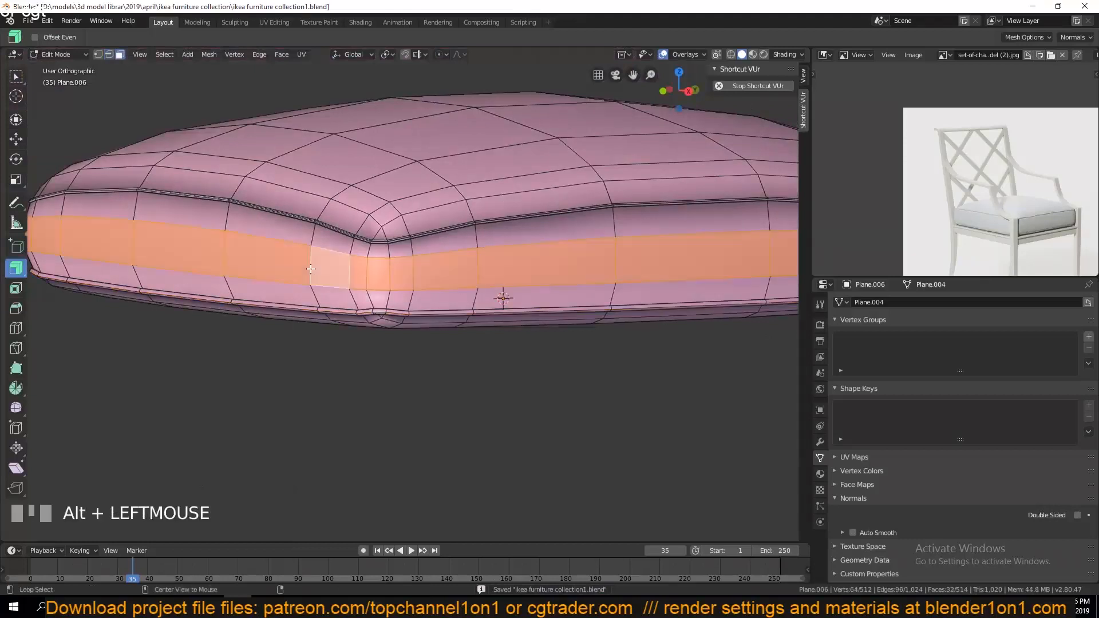
left_click(515, 339)
- Unhide all objects, select the cushion in front view, and save the file
key("Tab")
scroll(502, 286, "down", 4)
key("alt+h")
key("a")
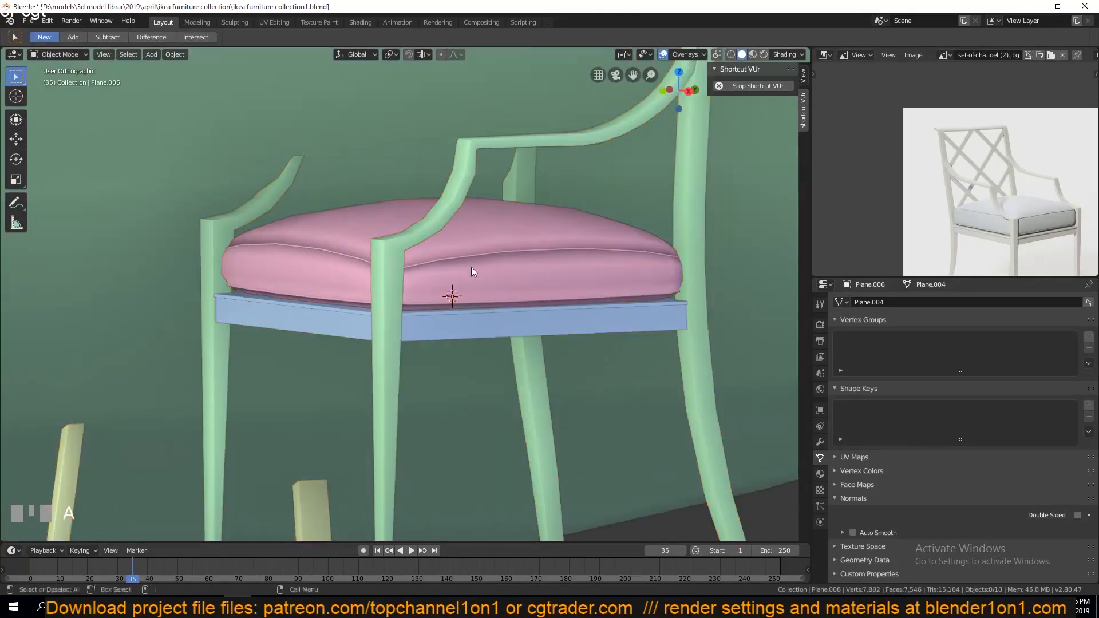
left_click(401, 272)
key("grave")
key("KP_1")
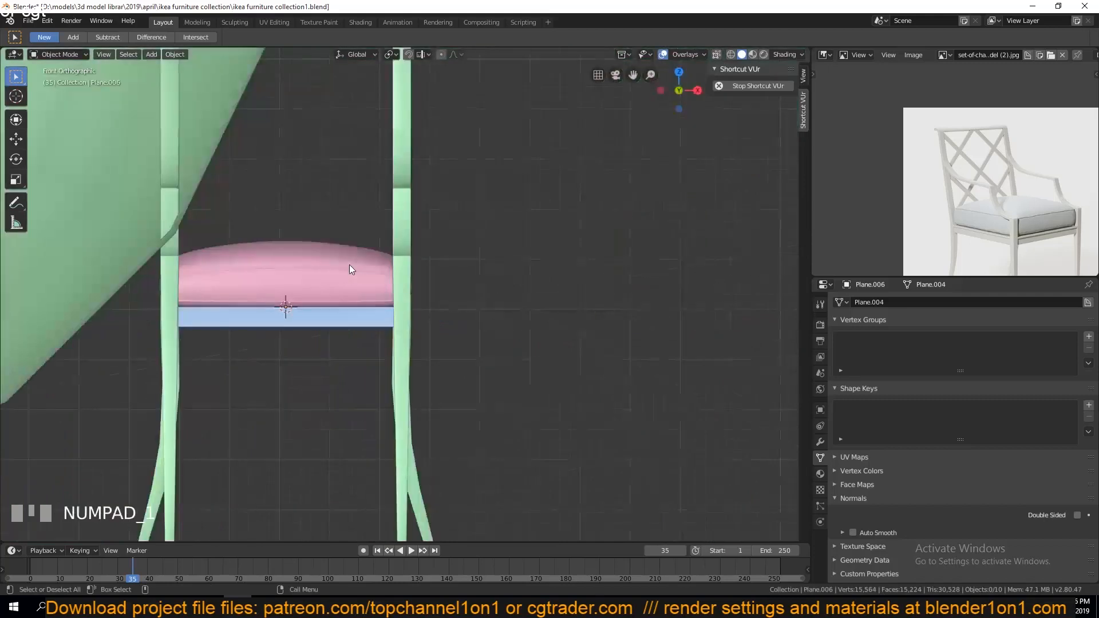
scroll(351, 269, "down", 3)
left_click(434, 287)
key("ctrl+s")
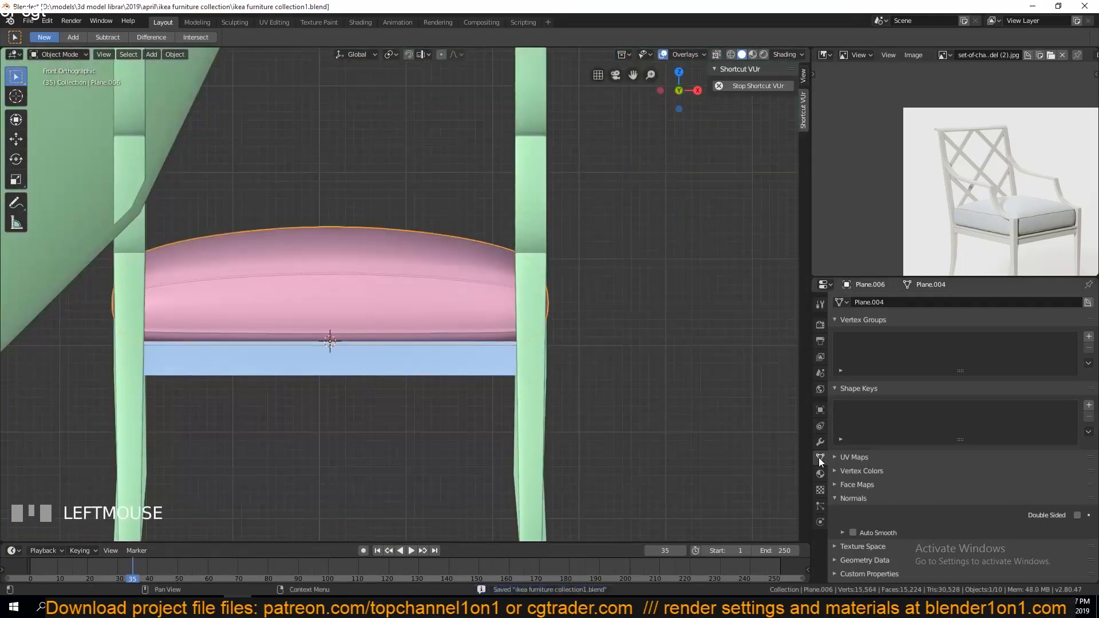
- Box-select the upper part of the cushion mesh in wireframe and raise it slightly
left_click(820, 442)
key("Tab")
key("shift+z")
key("alt+a")
key("1")
key("b")
left_click_drag(58, 175, 608, 319)
key("g")
left_click(501, 312)
- Slide the cushion's middle side loop upward and try bevelling it
left_click(503, 314, "alt")
key("g")
left_click(511, 301)
key("2")
key("ctrl+b")
right_click(668, 341)
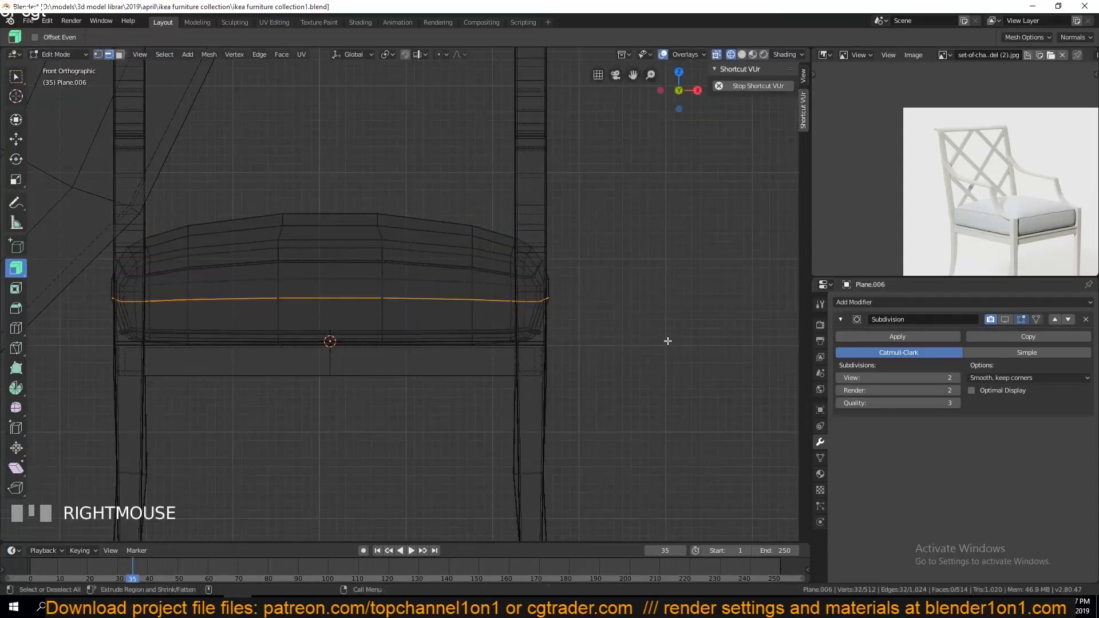
- Scale the cushion's middle side loop and bevel it into separate loops
key("s")
left_click(684, 323)
key("ctrl+b")
left_click(697, 304)
- Edge-slide the lower and upper bevelled loops to space them along the cushion's side
left_click(472, 308, "alt")
key("g")
key("g")
left_click(471, 310)
left_click(470, 289, "alt")
key("g")
key("g")
left_click(522, 328)
- Scale the selected upper side loop of the cushion, return to solid shading, and save the file
key("s")
left_click(532, 327)
key("Tab")
key("shift+z")
key("ctrl+s")
- Turn on the viewport display of the cushion's Subdivision modifier and examine the whole chair
left_click(1005, 320)
key("grave")
scroll(387, 352, "down", 10)
middle_click_drag(465, 306, 483, 378)
- Delete the large stray green object beside the chair and save the file
left_click(380, 240)
key("x")
left_click(378, 239)
key("ctrl+s")
scroll(411, 319, "up", 8)
scroll(490, 296, "up", 2)
scroll(454, 332, "down", 3)
key("ctrl+s")
- Finish editing the cushion and open the green side frame's mesh for editing
key("KP_1")
scroll(481, 367, "up", 1)
scroll(481, 367, "down", 1)
left_click(508, 276)
key("Tab")
middle_click_drag(523, 276, 376, 232)
key("a")
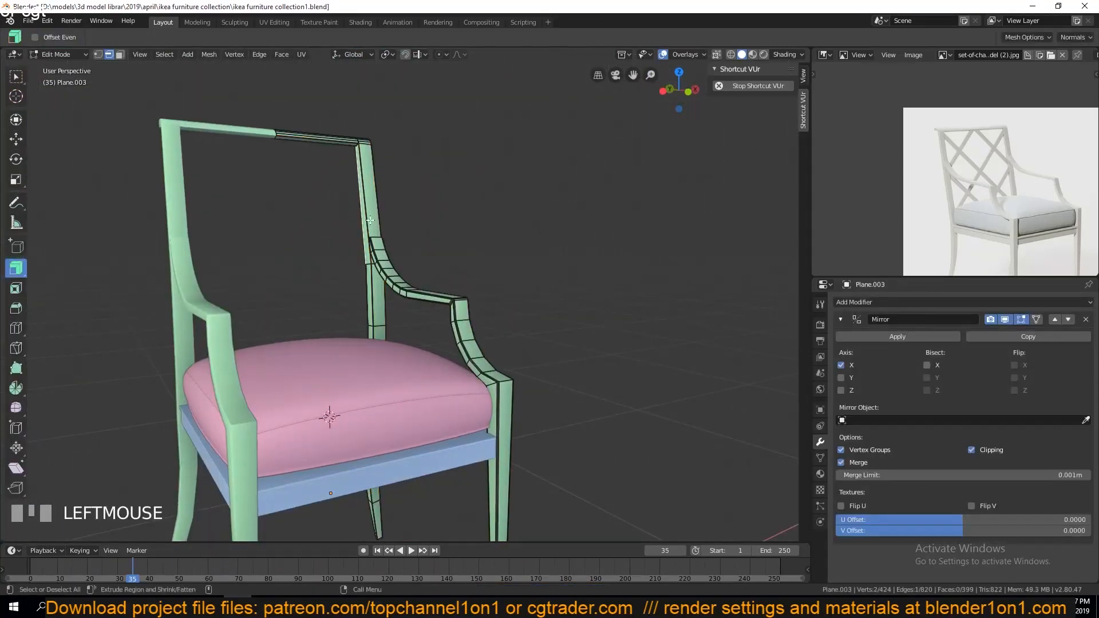
- Select the inner edge path along the upper back post and split a copy of it off as a separate object
left_click(369, 334, "ctrl")
scroll(366, 326, "up", 5)
middle_click_drag(364, 307, 469, 312)
left_click(420, 481)
left_click(403, 215, "ctrl")
key("z")
key("z")
key("Tab")
left_click(421, 269)
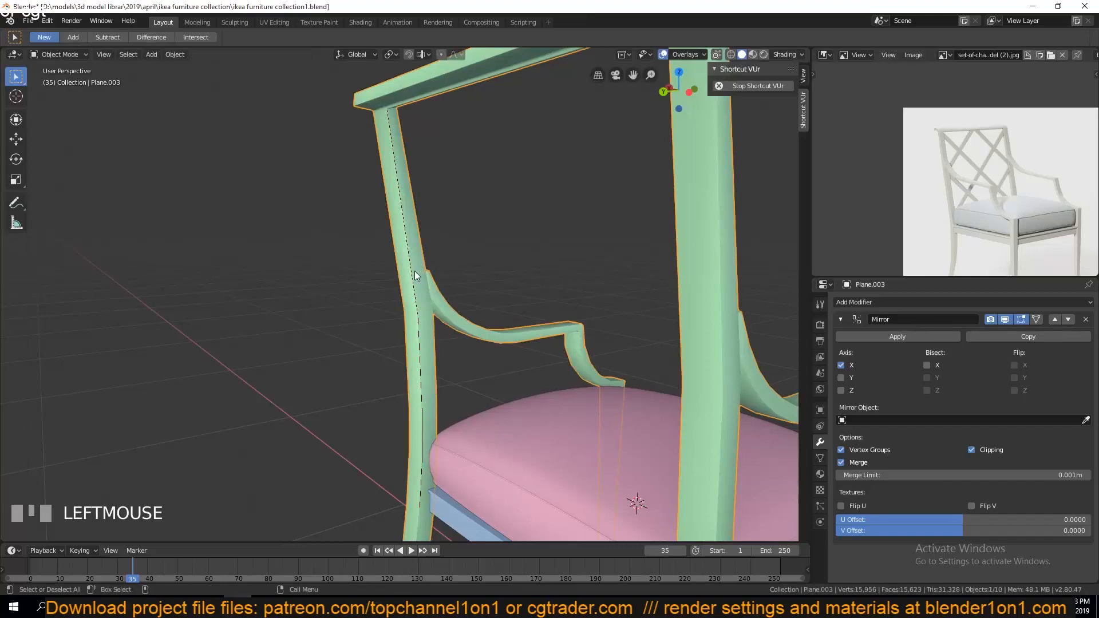
- Remove the Mirror modifier from the separated back-post edge
key("Tab")
key("KP_3")
key("KP_1")
key("z")
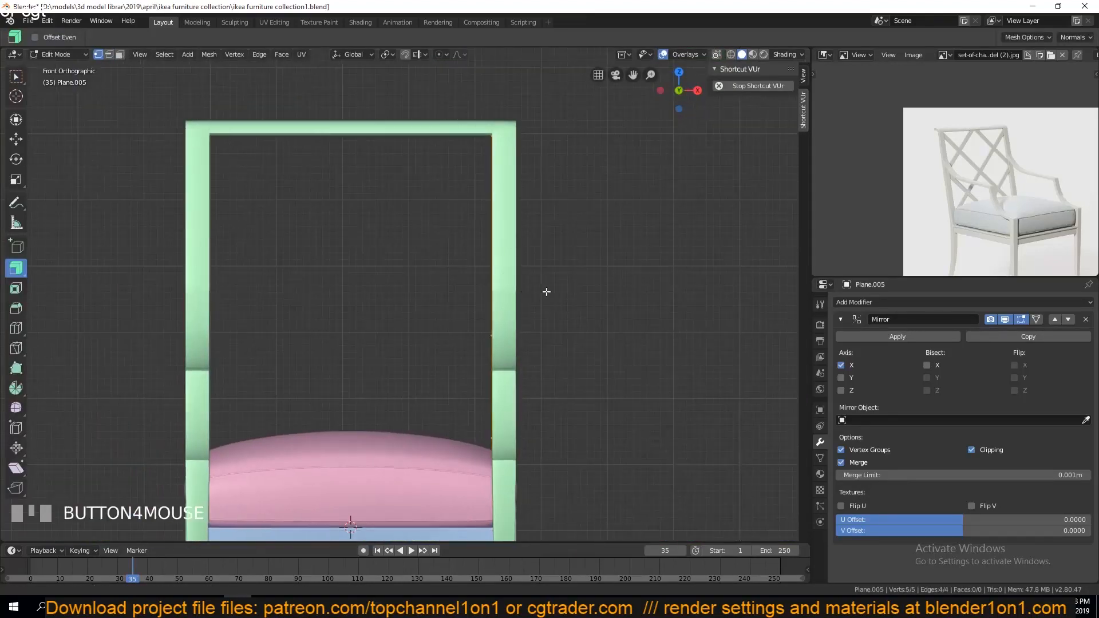
key("Tab")
left_click(1086, 319)
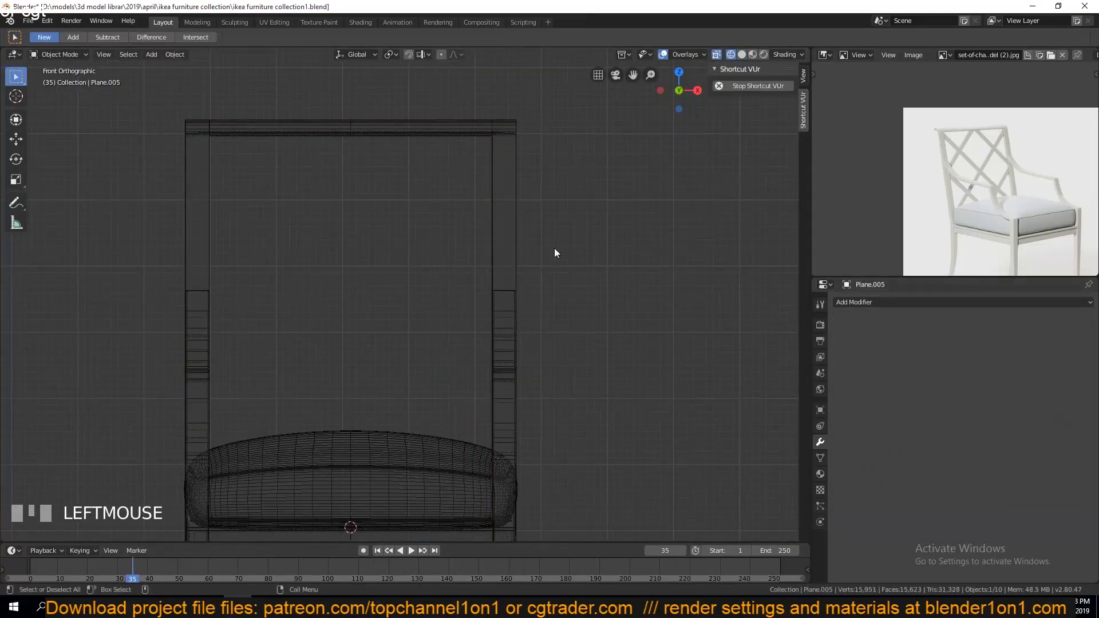
- Subdivide the top segment of the separated back-post edge with one cut
key("Tab")
left_click(494, 141)
left_click(490, 296, "ctrl")
right_click(490, 295)
left_click(475, 70)
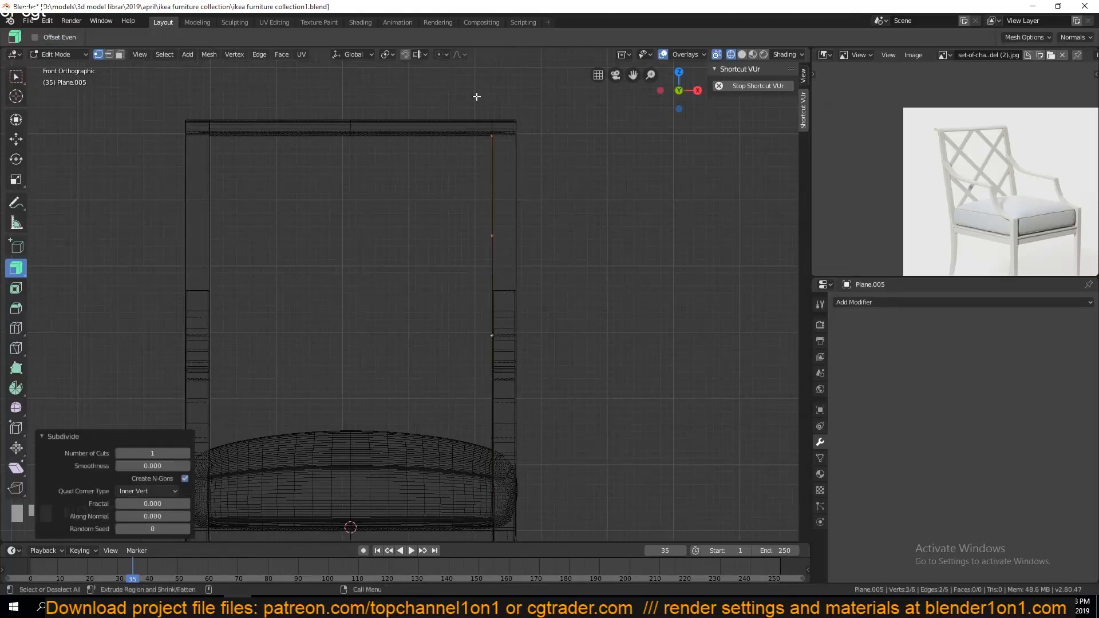
- Try to extrude two diagonal edges from the post's upper vertices, one up to the top rail and one down towards the seat
left_click(496, 235)
key("e")
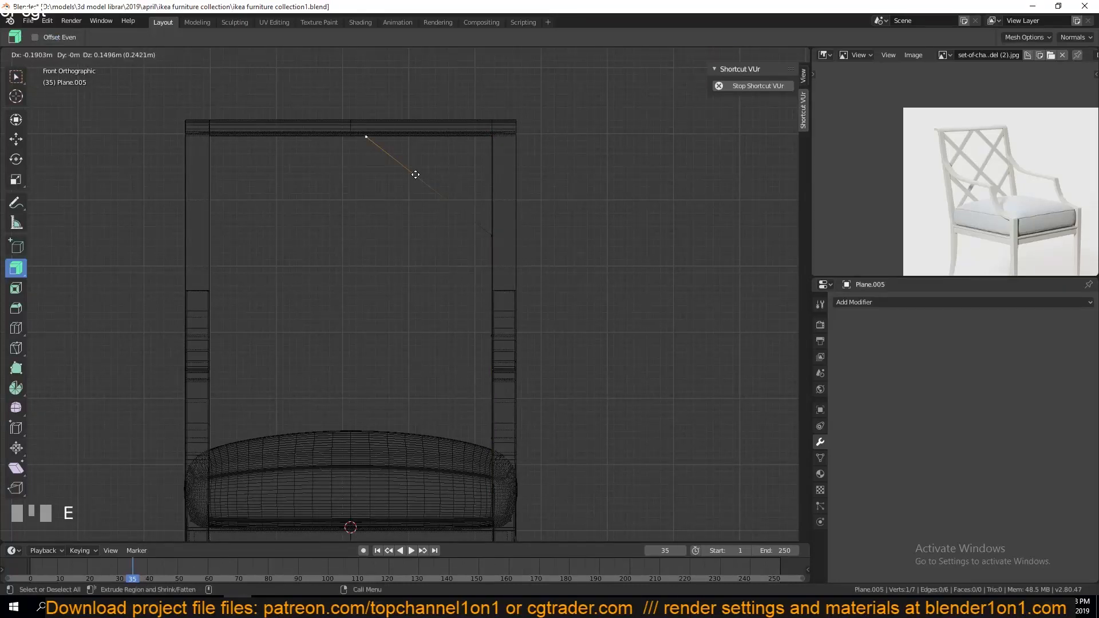
left_click(415, 175)
left_click(498, 313)
middle_click_drag(474, 339, 493, 289, "shift")
key("e")
left_click(372, 466)
- Try to extrude a long diagonal from the post's bottom vertex to the opposite upper corner, and shift the short diagonal's end along X
left_click(517, 477)
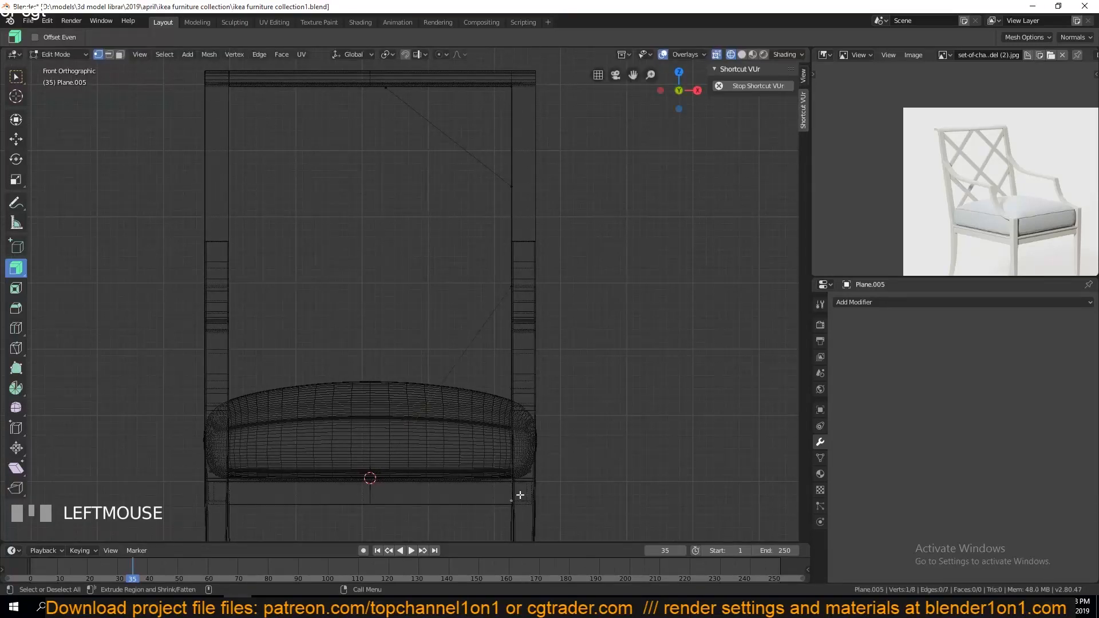
key("e")
left_click(229, 90)
left_click(396, 97)
key("g")
key("x")
left_click(460, 101)
- Try to extrude a crossing diagonal to the opposite lower corner, and undo all the freehand diagonals
left_click(446, 88)
key("e")
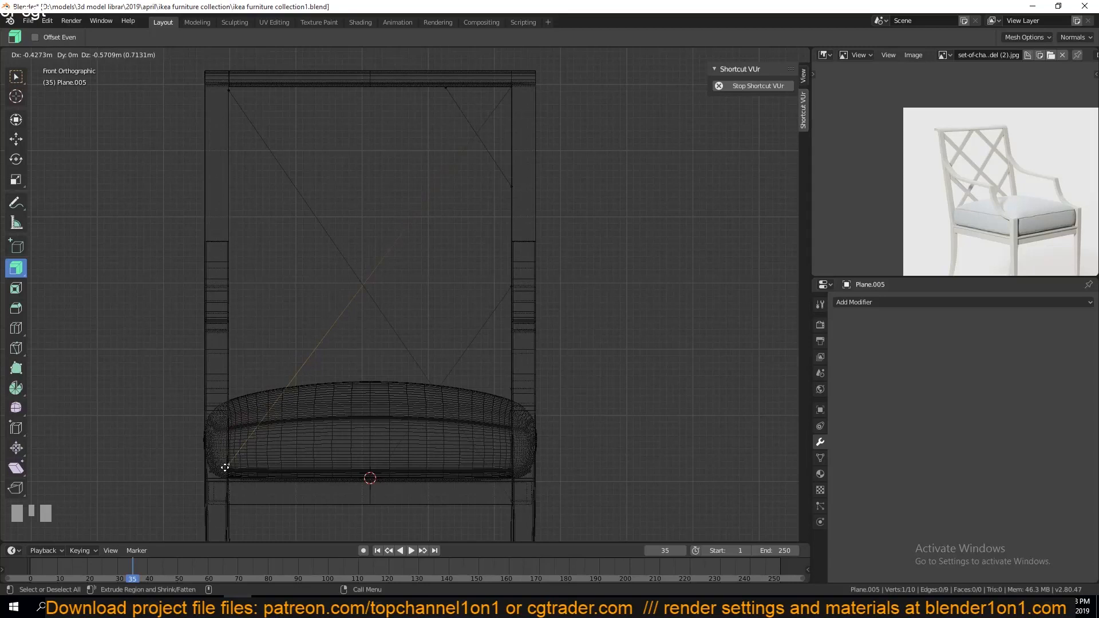
left_click(225, 468)
key("ctrl+z")
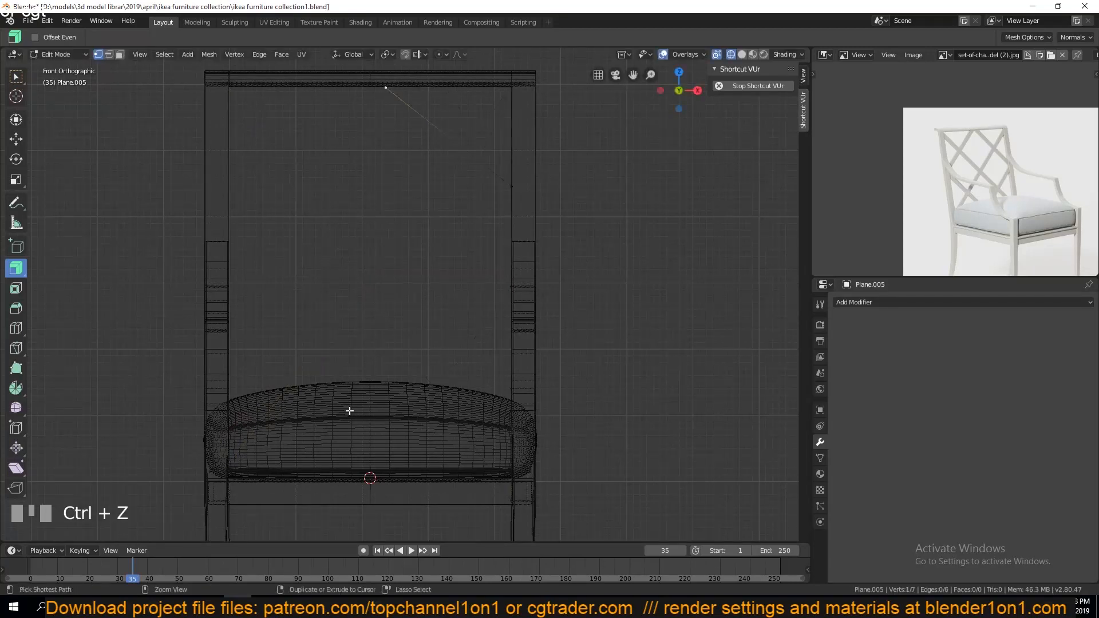
- Remove double vertices from the post edge, save the file, and extrude the edge along X to the opposite post
right_click(439, 311)
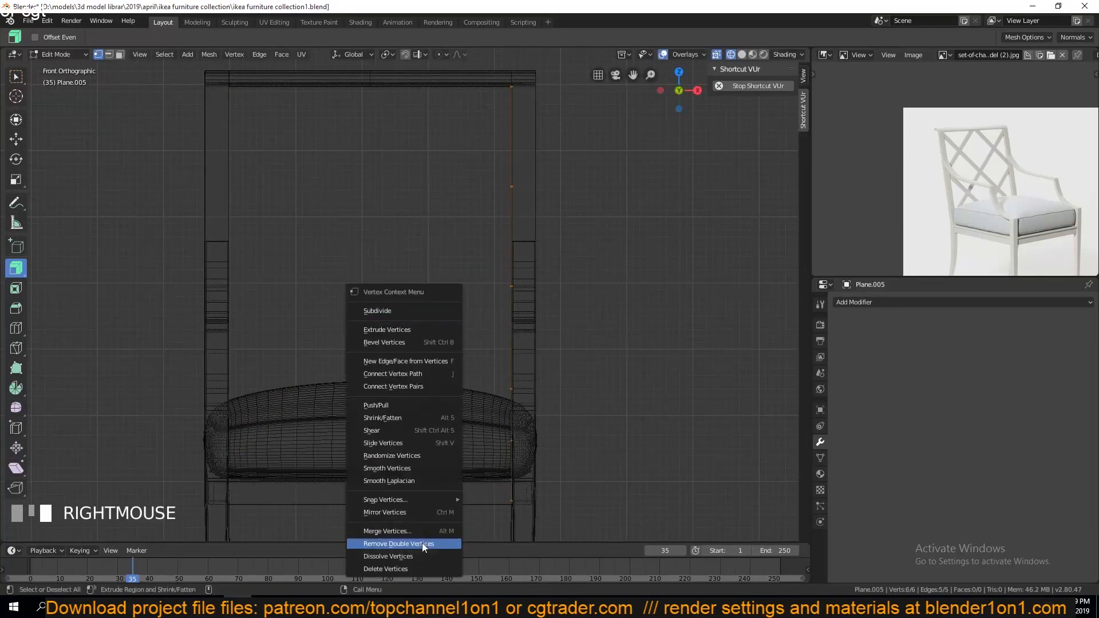
left_click(422, 543)
key("ctrl+s")
key("e")
key("x")
left_click(246, 308)
- Hide everything except the new backrest panel, return to solid shading, and save the file
key("shift+z")
key("grave")
middle_click_drag(280, 303, 449, 319)
scroll(480, 353, "up", 2)
key("grave")
key("grave")
key("shift+h")
key("grave")
key("ctrl+s")
scroll(434, 358, "down", 1)
right_click(434, 357)
left_click(403, 357)
key("ctrl+s")
key("grave")
- Connect the opposite corners of the backrest panel with two crossing diagonals
key("Tab")
left_click(494, 78)
left_click(250, 526, "shift")
key("j")
key("alt+a")
key("grave")
middle_click_drag(387, 375, 242, 179)
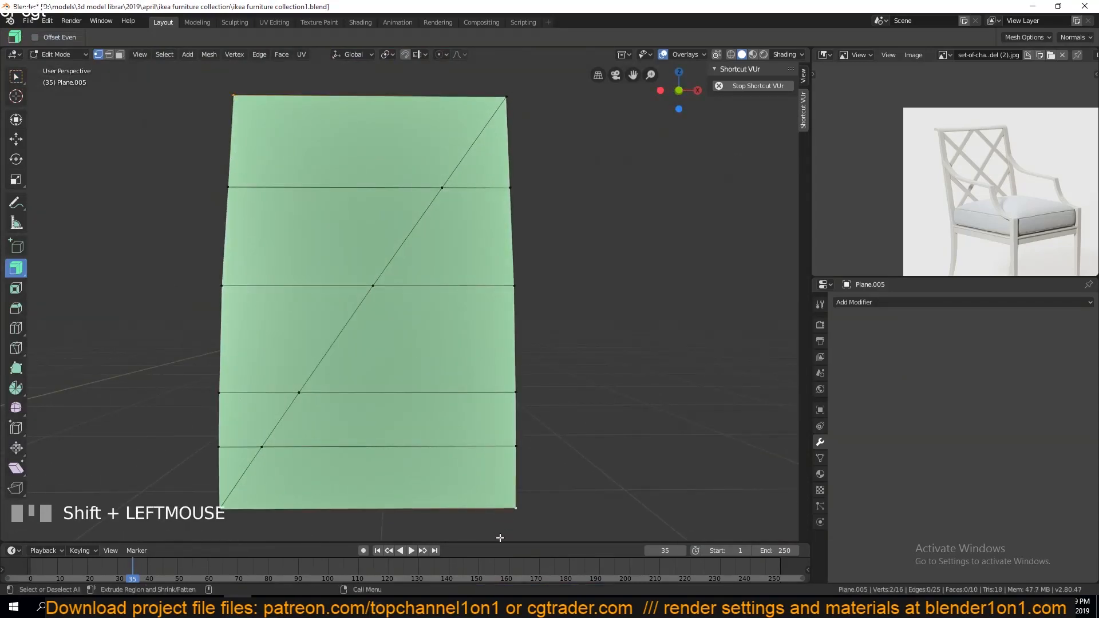
key("j")
key("alt+a")
key("ctrl+z")
- Subdivide the horizontal edges at the panel's middle to add a vertical centre line, and save the file
key("2")
key("shift+z")
key("b")
left_click_drag(372, 336, 372, 524)
right_click(368, 336)
left_click(369, 285)
key("alt+a")
key("1")
key("z")
key("ctrl+s")
- Connect the panel's top-centre vertex to the second-row vertices on both side edges, and save the file
left_click(233, 95)
key("j")
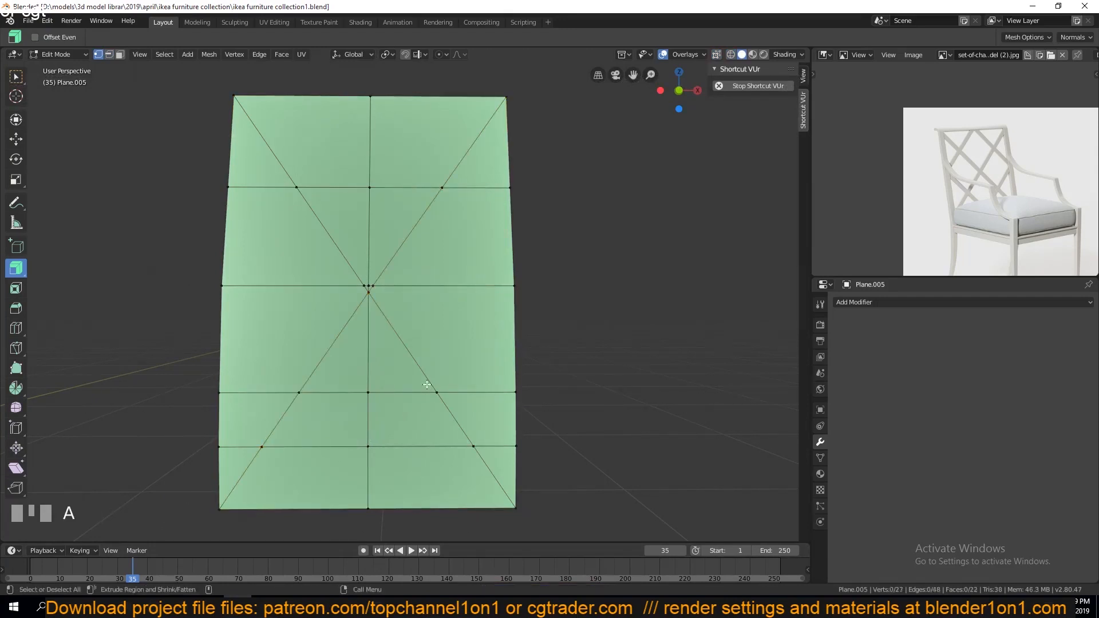
left_click(238, 178, "shift")
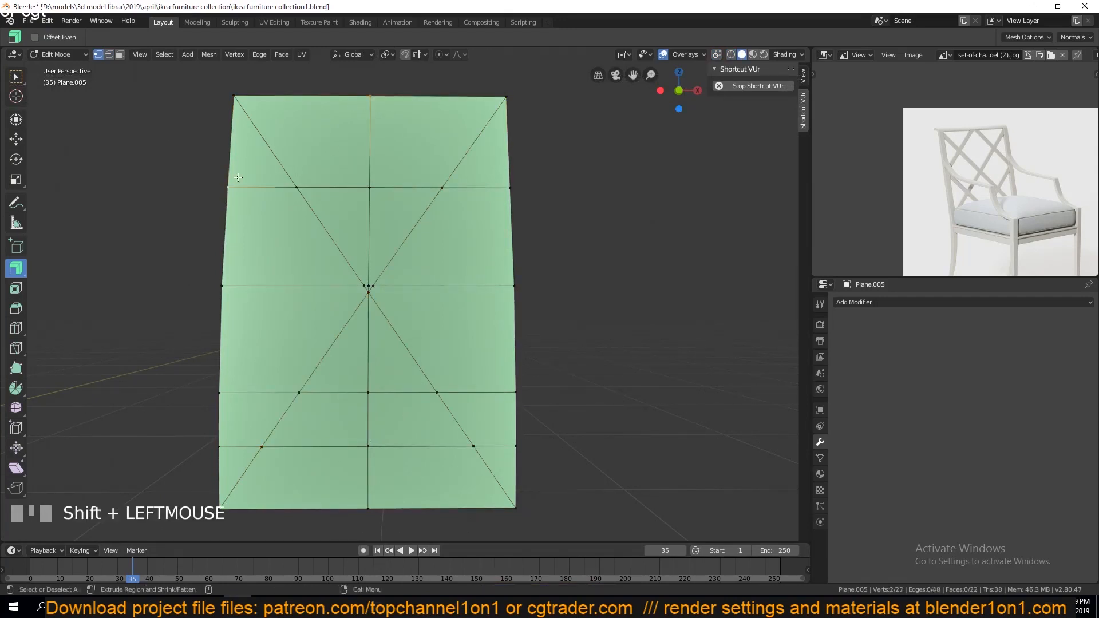
left_click(370, 96)
left_click(510, 187, "shift")
key("j")
key("ctrl+s")
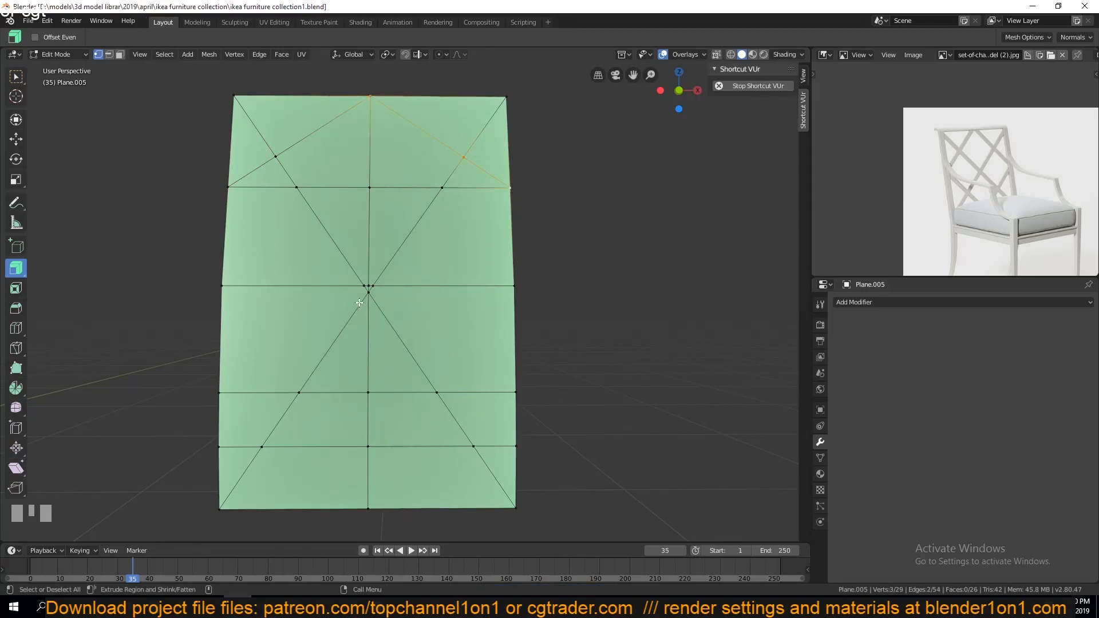
- Dissolve the two short diagonals running from the panel's top-centre vertex to the second row
key("2")
left_click(315, 141, "alt")
left_click(413, 128, "alt+shift")
key("ctrl+x")
- Connect the panel's top-centre and bottom-centre vertices to the middle-row vertices on both side edges
key("1")
left_click(370, 102)
left_click(232, 277, "shift")
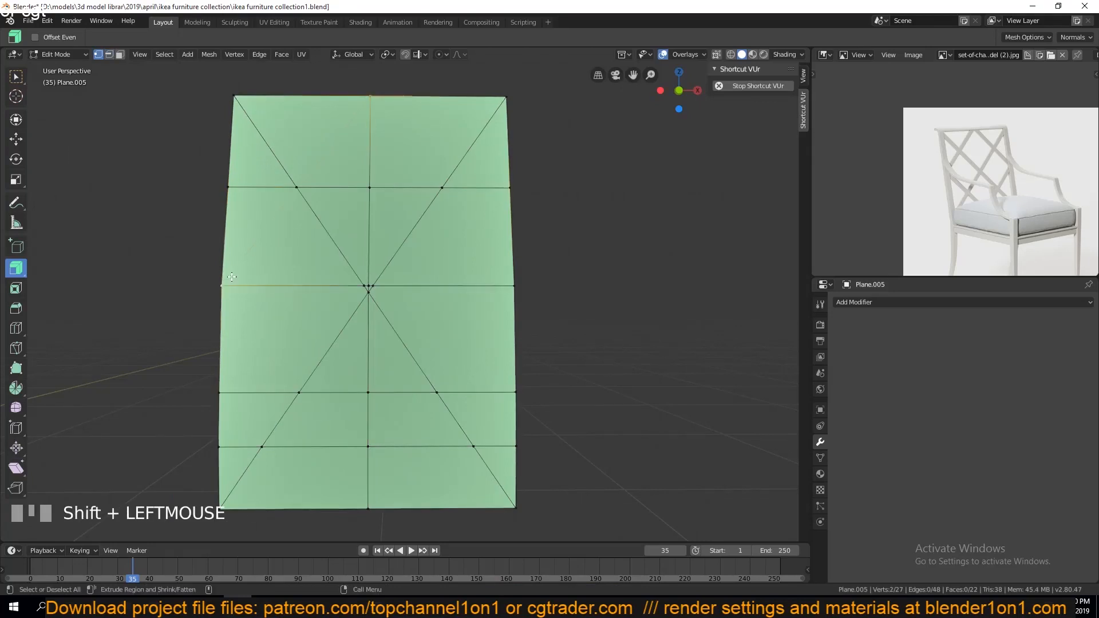
key("j")
left_click(346, 491)
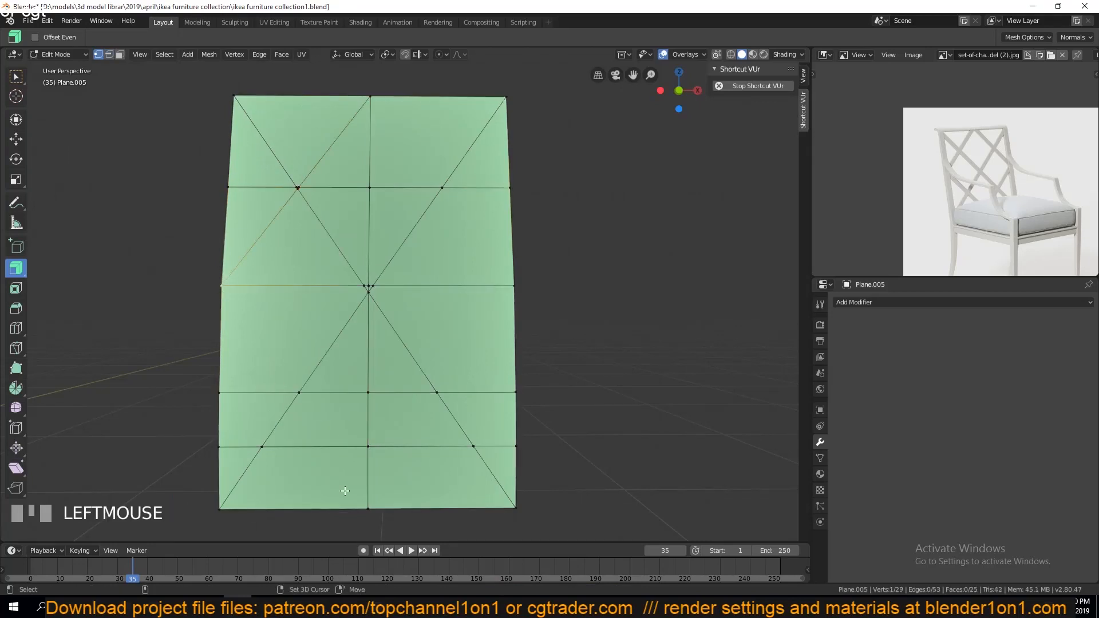
left_click(371, 96)
left_click(514, 285, "shift")
key("j")
left_click(405, 436)
- Merge the four clustered vertices at the panel's central crossing at the last selected one, and save the file
middle_click_drag(406, 417, 435, 368)
key("2")
scroll(428, 357, "up", 3)
key("1")
middle_click_drag(383, 341, 338, 293)
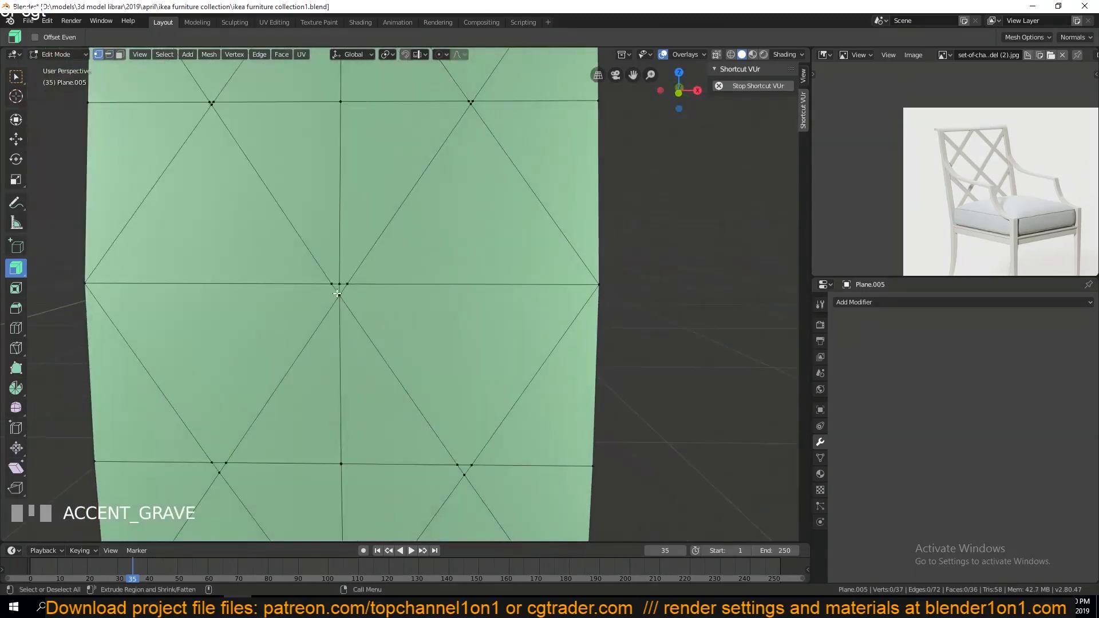
scroll(337, 294, "up", 1)
left_click(326, 298)
key("alt+m")
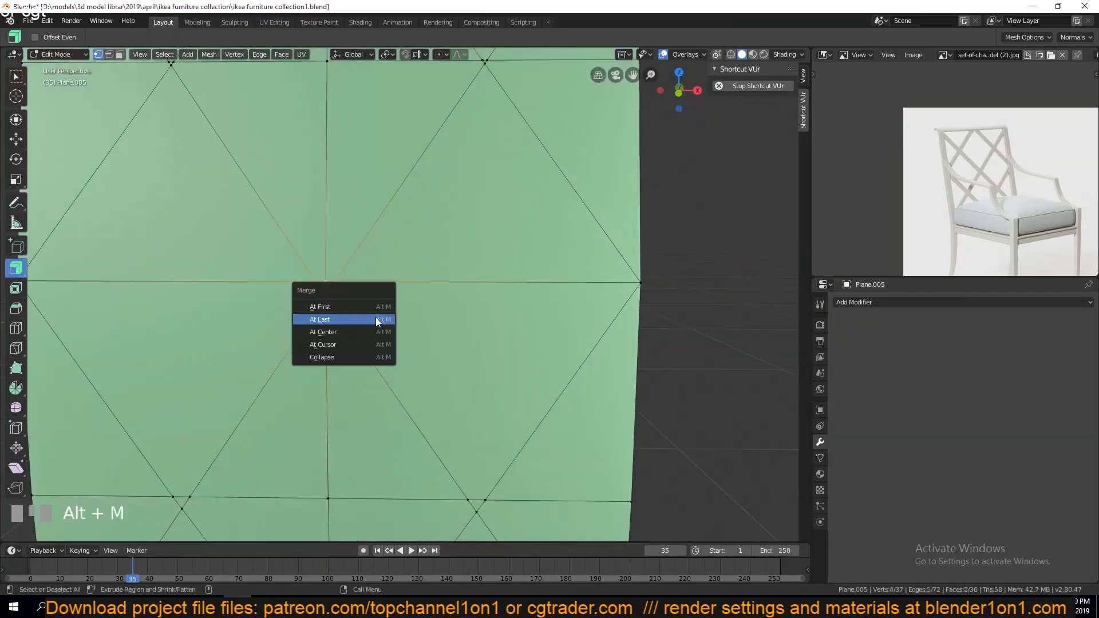
left_click(376, 317)
scroll(376, 317, "down", 5)
key("grave")
scroll(386, 368, "up", 4)
key("ctrl+s")
middle_click_drag(433, 415, 423, 374, "shift")
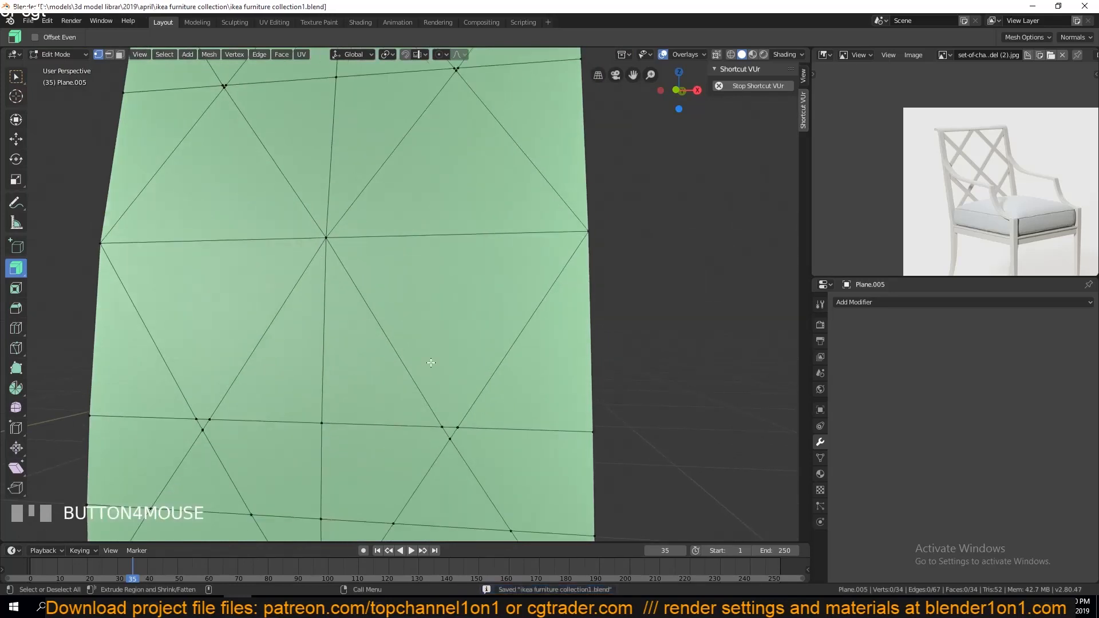
- Slide the horizontal edge row below the panel's middle toward the lower crossings of the diagonals
scroll(570, 348, "down", 1)
scroll(515, 431, "up", 1)
left_click(516, 432, "alt")
left_click(343, 426, "alt+shift")
key("g")
key("g")
left_click(355, 422)
- Merge the clustered vertices at the panel's lower-right diagonal crossing at the last selected one
key("a")
key("a")
key("grave")
mouse_move(413, 444)
middle_mouse_down()
mouse_move(441, 444)
mouse_move(410, 431)
middle_mouse_up()
left_click(444, 422)
key("alt+m")
left_click(452, 434)
key("KP_1")
key("a")
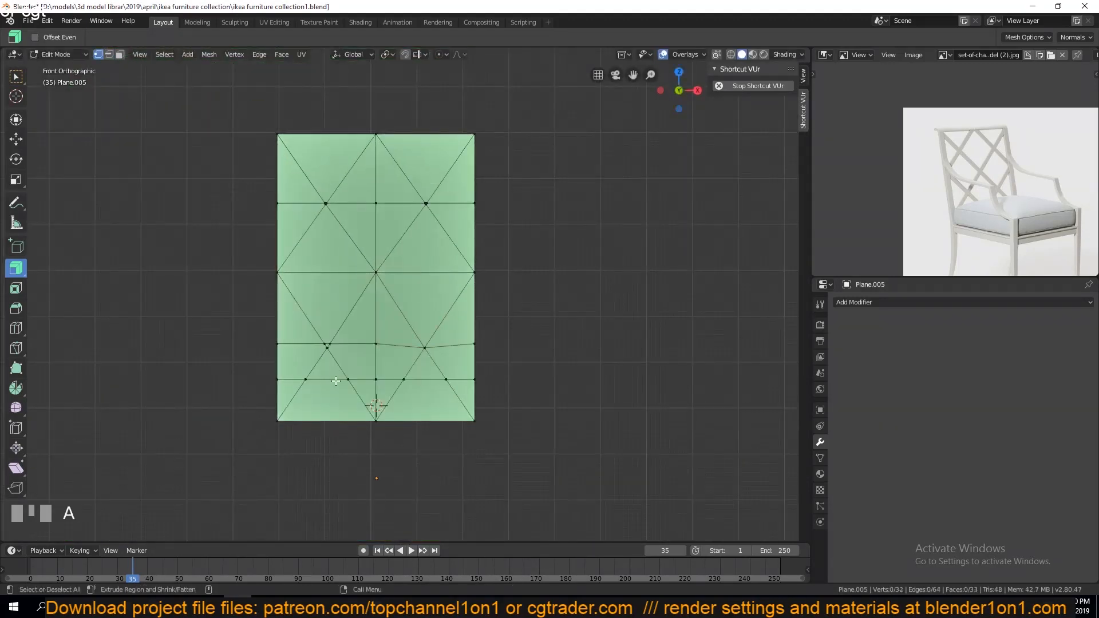
- Delete the vertices of the panel's left half in wireframe display, keeping the right half
key("z")
left_click(246, 380)
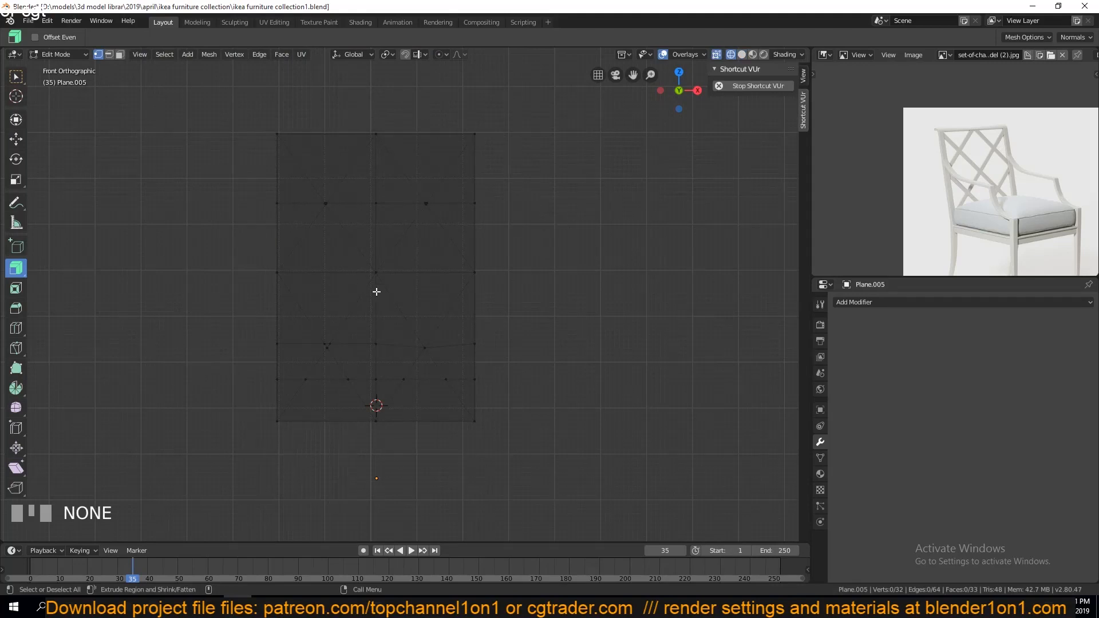
key("z")
left_click(307, 272)
key("z")
key("b")
left_click_drag(239, 65, 347, 495)
key("x")
left_click(352, 378)
key("x")
left_click(347, 384)
key("Tab")
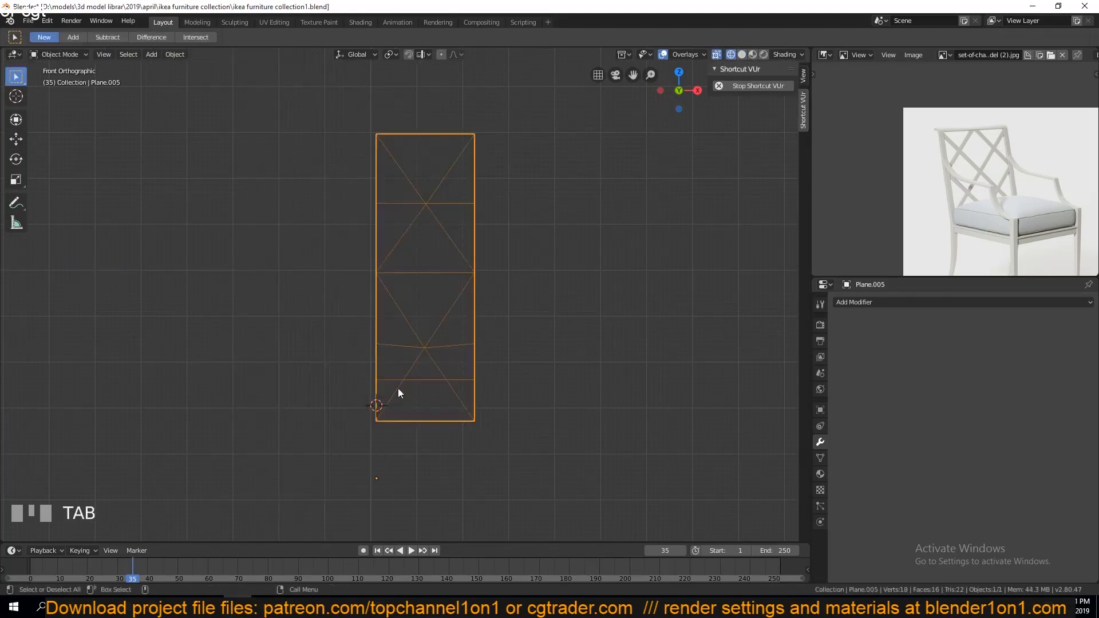
- Slide the lower crossing vertex of the remaining half panel along its edges onto the diagonals' intersection, and save the file
key("z")
scroll(446, 409, "up", 7)
key("Tab")
left_click(461, 408)
key("g")
key("g")
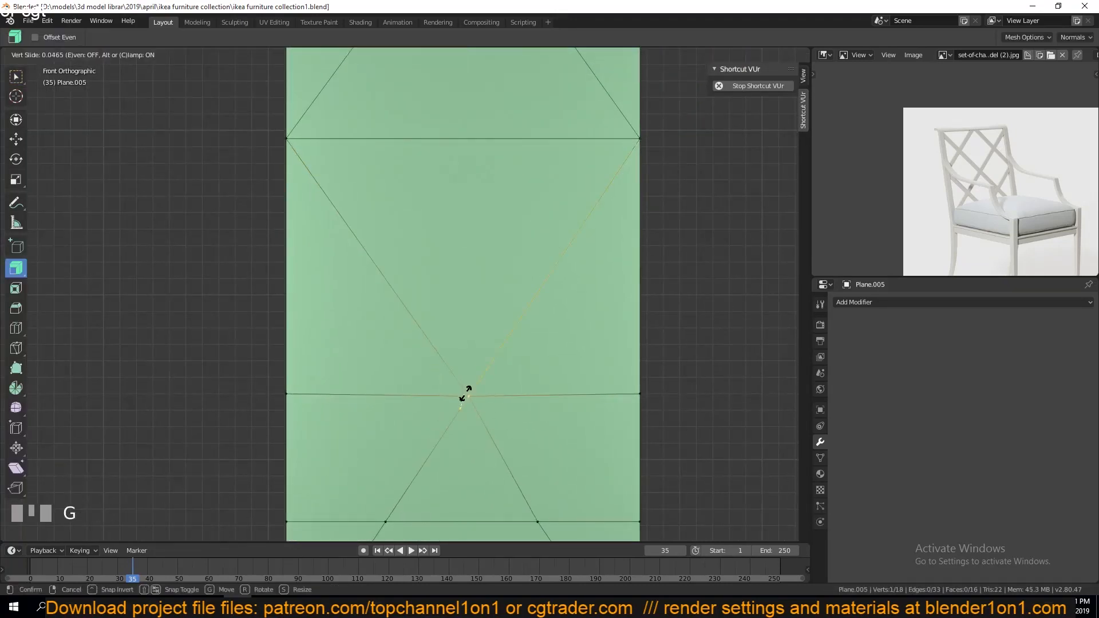
left_click(465, 393)
key("g")
key("g")
left_click(459, 392)
scroll(469, 406, "down", 3)
key("alt+a")
middle_click_drag(486, 432, 466, 400)
scroll(479, 422, "up", 2)
scroll(478, 422, "up", 1)
key("ctrl+s")
- Merge the three clustered vertices at the upper diagonal crossing at the last selected one
scroll(467, 400, "down", 2)
middle_click_drag(487, 269, 486, 418, "shift")
scroll(493, 417, "up", 7)
left_click(452, 438)
key("alt+m")
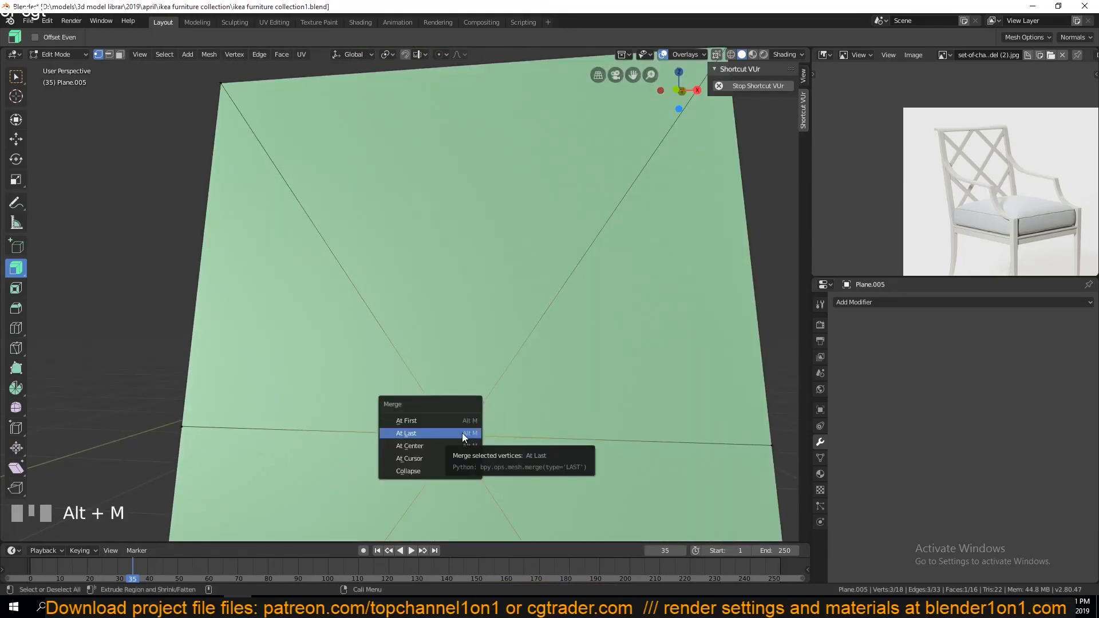
left_click(462, 433)
- Align the upper and lower crossing vertices with each other by scaling them along X, and save the file
key("KP_1")
scroll(442, 413, "down", 1)
left_click(442, 413, "shift")
key("s")
key("x")
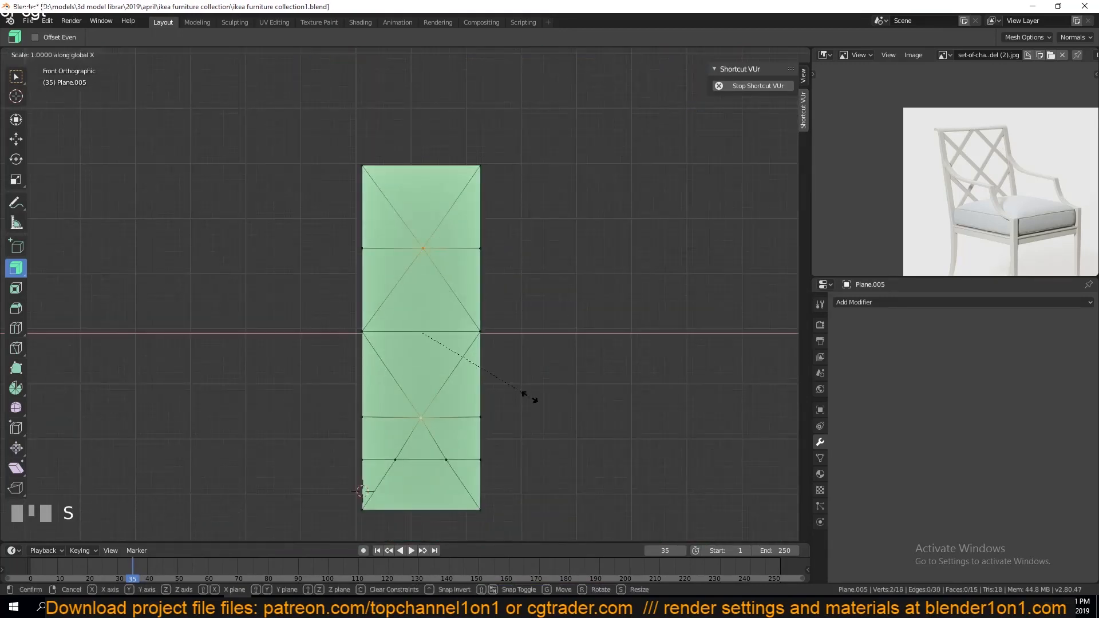
key("Return")
key("a")
key("ctrl+s")
- Dissolve the horizontal edge across the middle of the half panel
key("2")
left_click(425, 335)
key("ctrl+x")
- Try to dissolve the two second-row horizontal edges on either side of the upper crossing
left_click(450, 249)
key("ctrl+x")
left_click(396, 249)
key("ctrl+x")
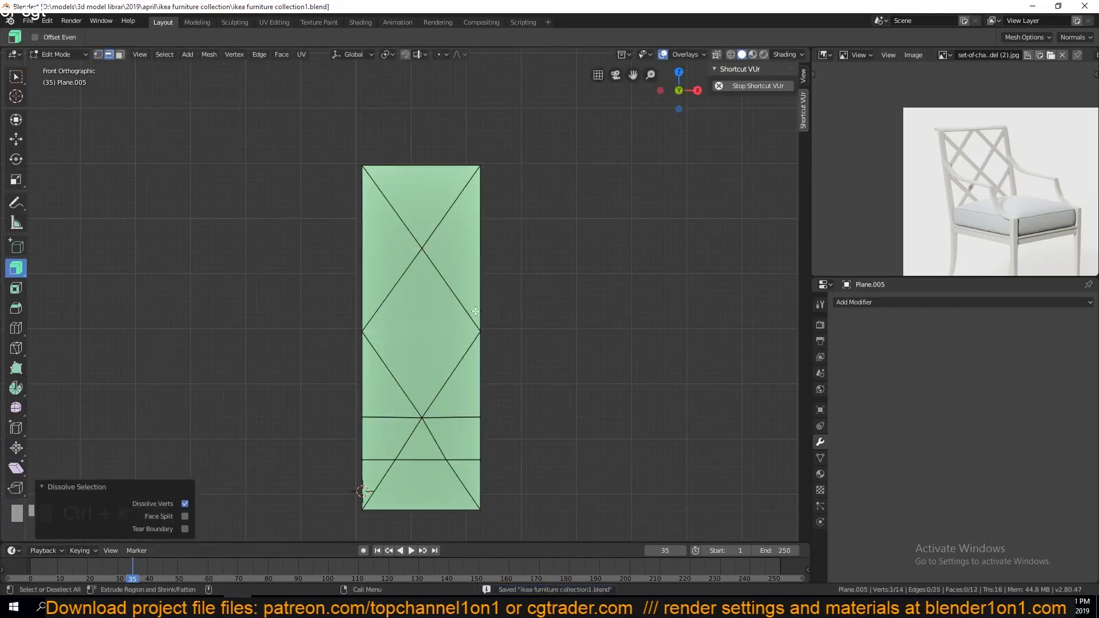
left_click(409, 461)
key("grave")
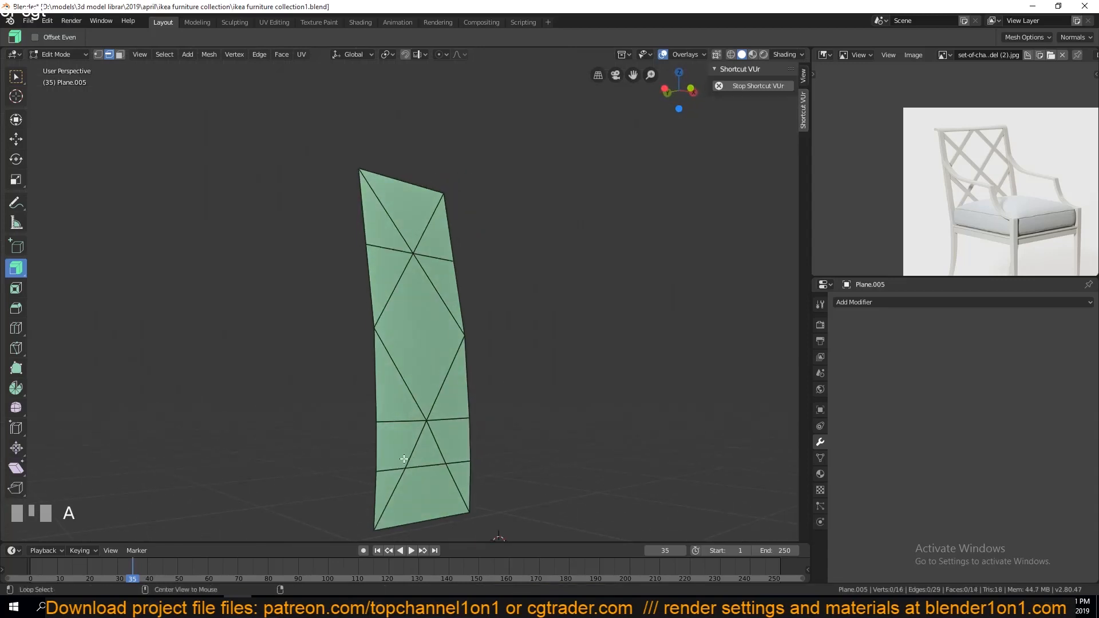
- Dissolve the two lower horizontal edge rows, including the one through the lower crossing, and save the file
key("ctrl+x")
left_click(456, 420, "alt")
key("ctrl+x")
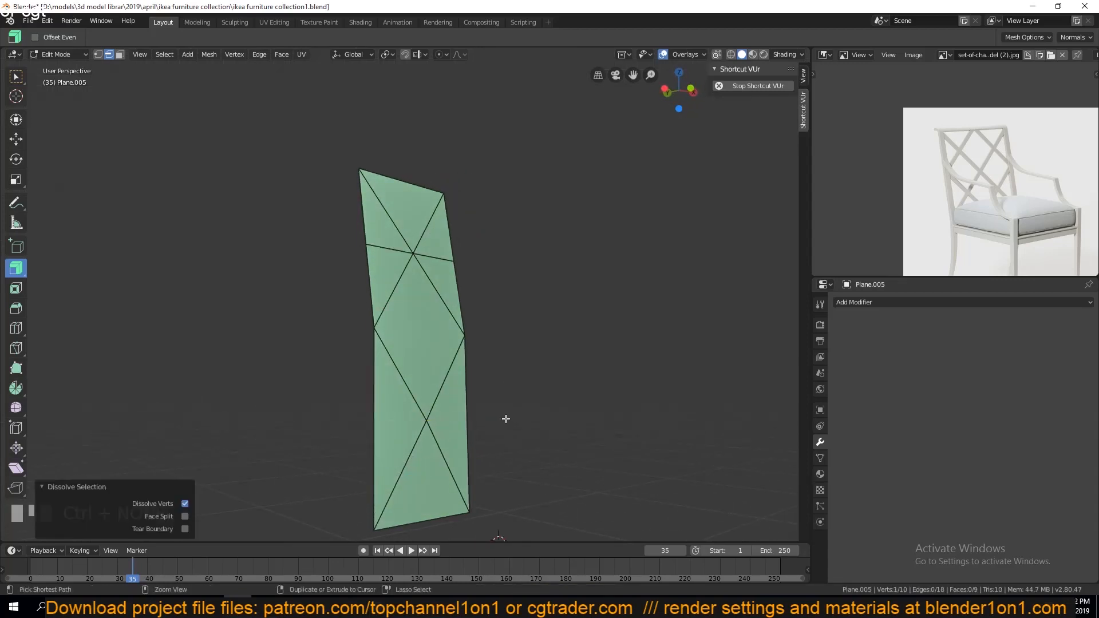
key("grave")
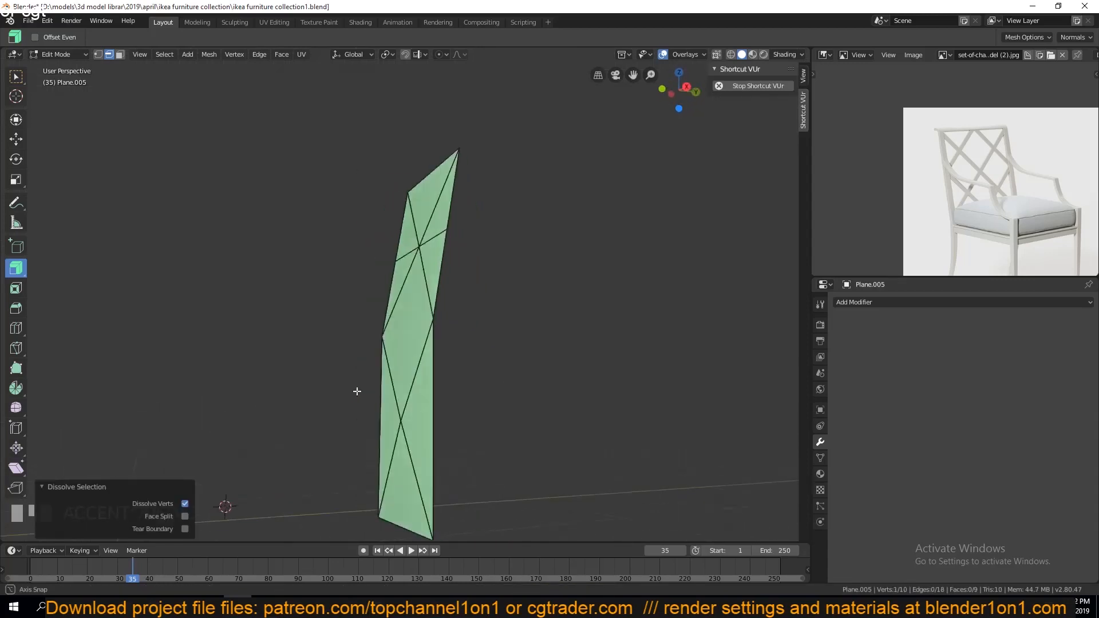
key("ctrl+s")
key("a")
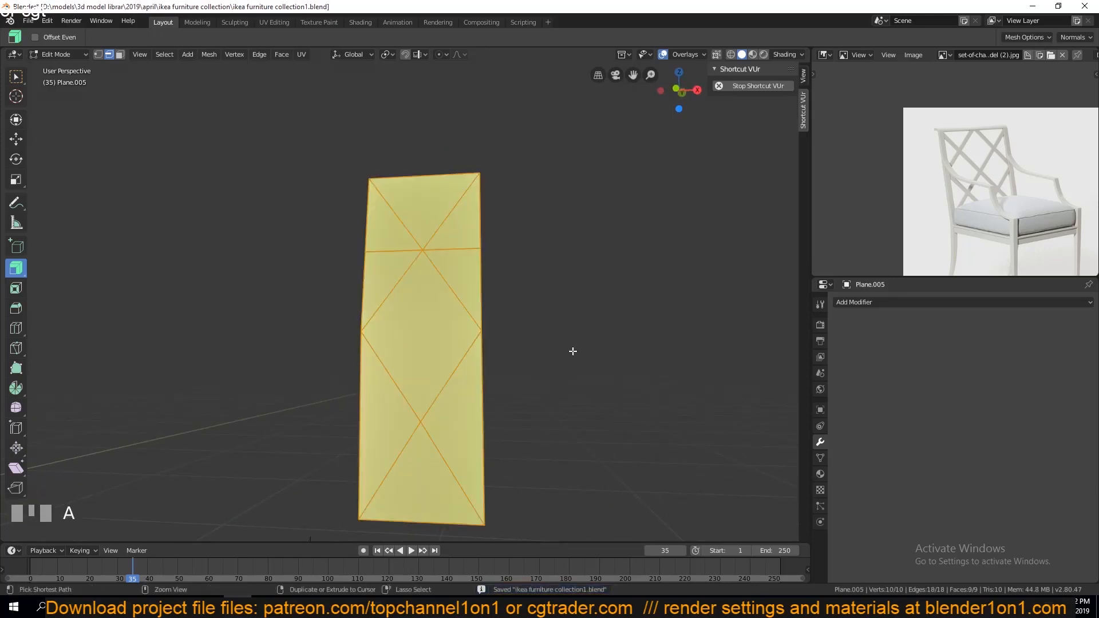
key("ctrl+b")
key("Escape")
key("alt+a")
key("KP_1")
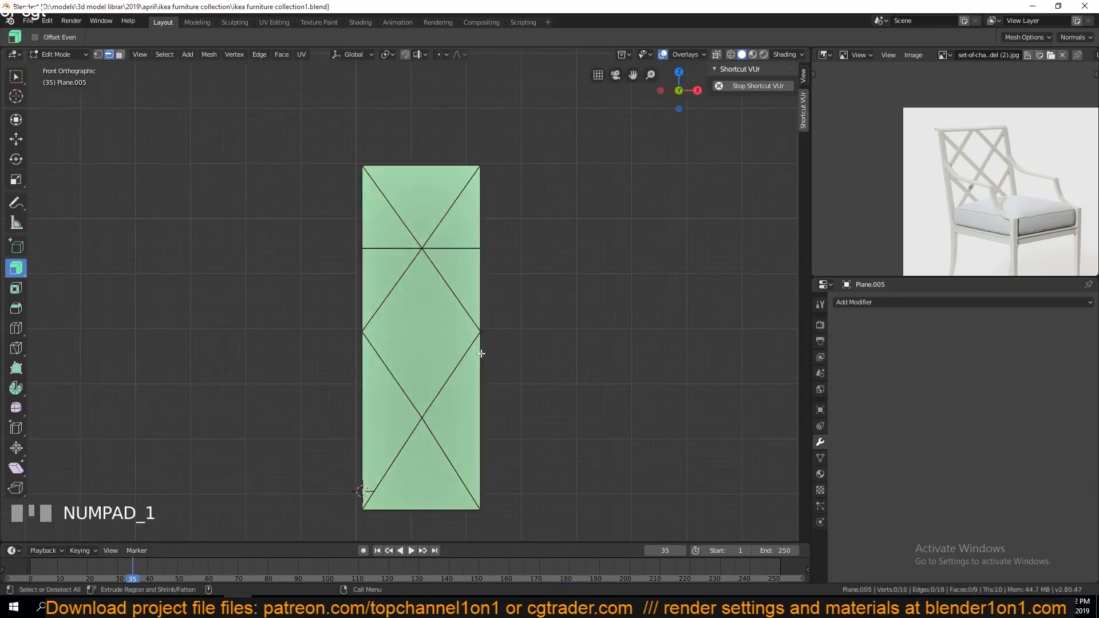
- Try to duplicate the panel's diagonal edges with an offset of about -0.012 m along Y
scroll(481, 353, "up", 2)
left_click(447, 200, "shift")
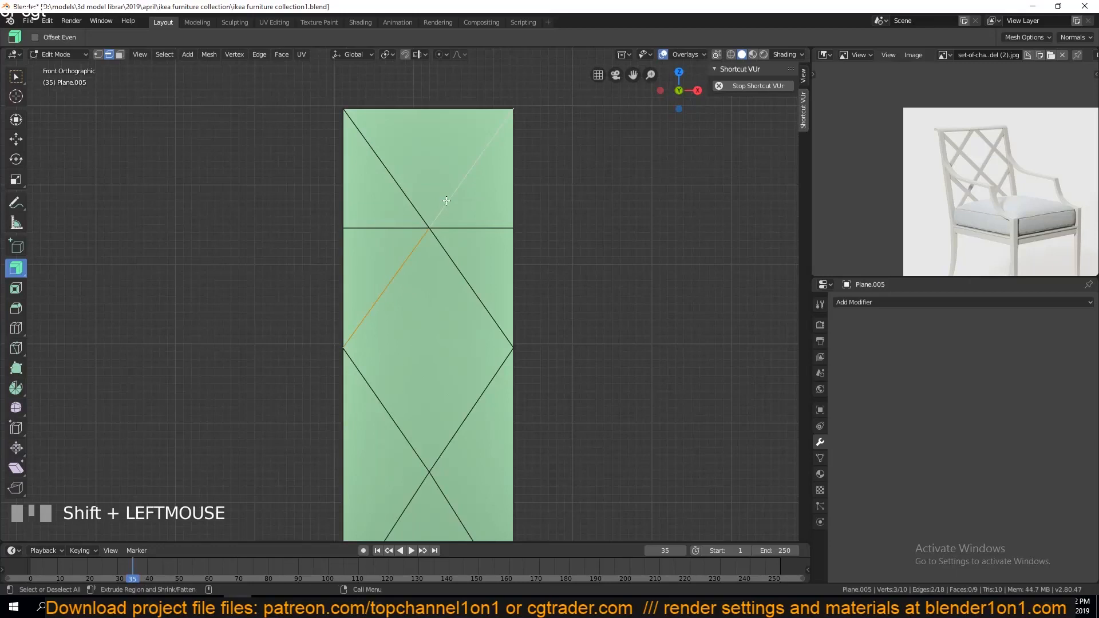
scroll(450, 212, "down", 1)
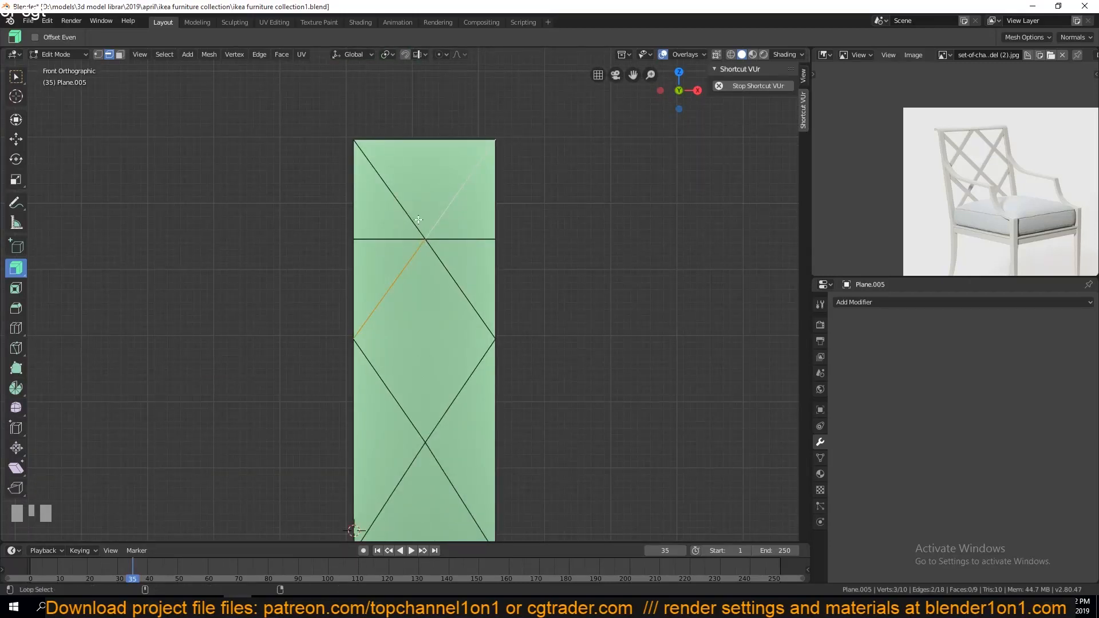
left_click(404, 405, "alt+shift")
key("KP_3")
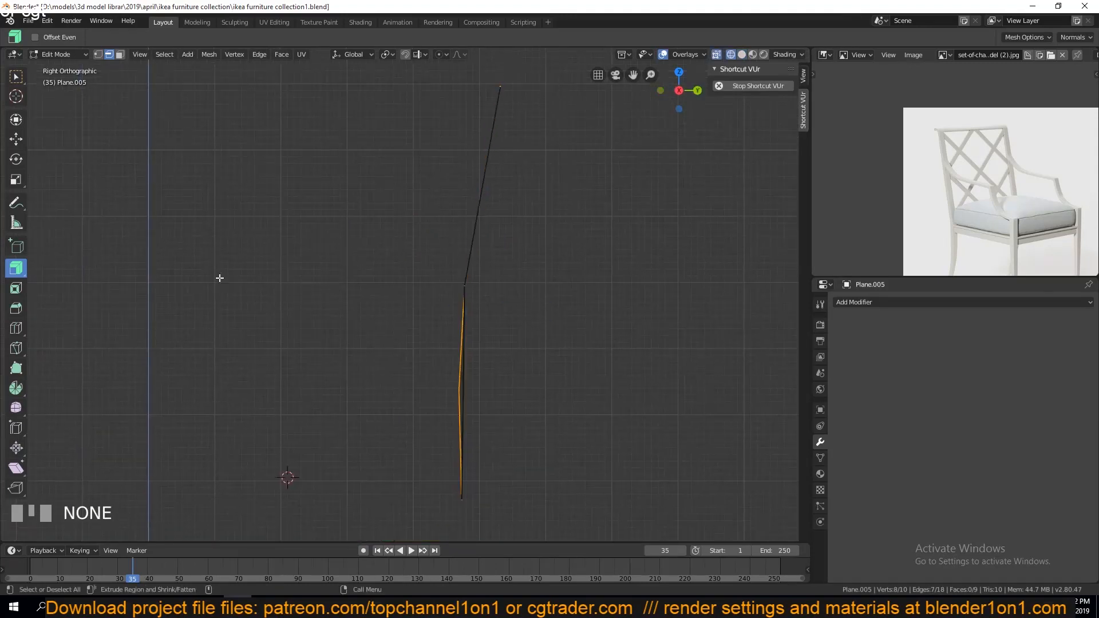
key("shift+d")
key("y")
left_click(533, 309)
key("KP_1")
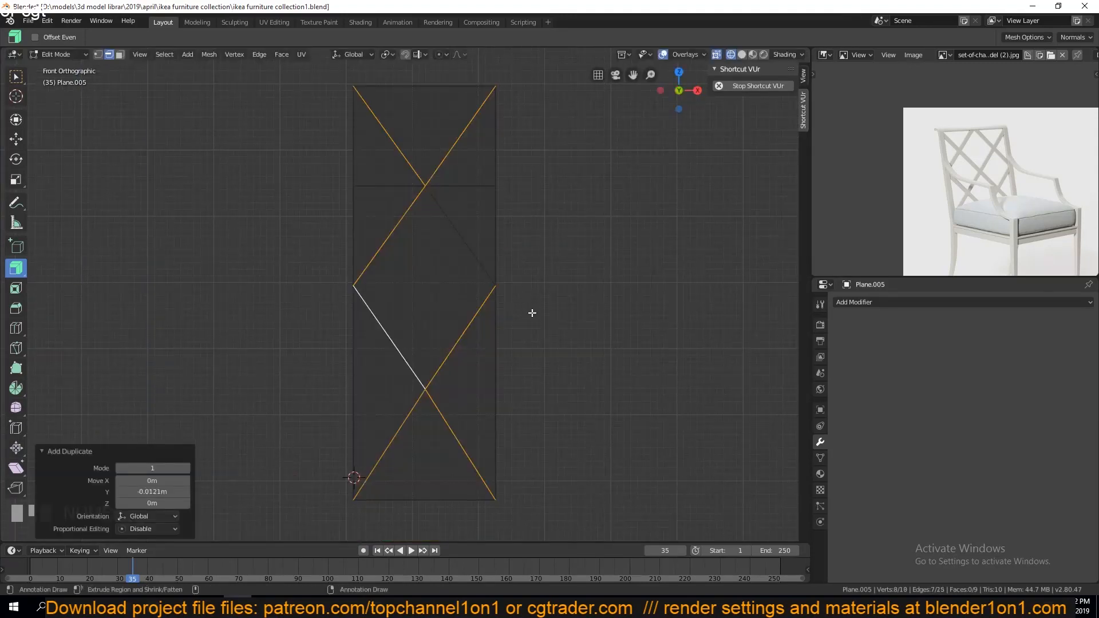
key("ctrl+z")
- Try to duplicate the central diamond's edges together with the diagonals connected to it
key("z")
left_click(570, 292)
left_click(412, 221, "alt+shift")
left_click(461, 338, "alt+shift")
key("KP_3")
scroll(527, 322, "up", 1)
key("shift+d")
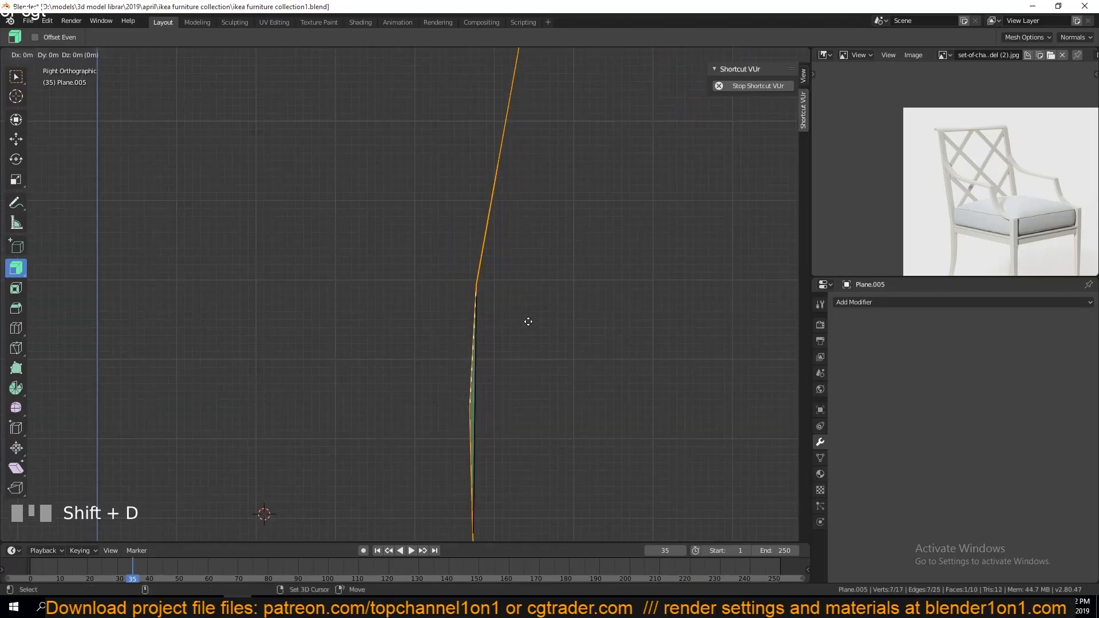
left_click(528, 321)
key("shift+h")
key("KP_1")
key("ctrl+z")
left_click(447, 182, "shift")
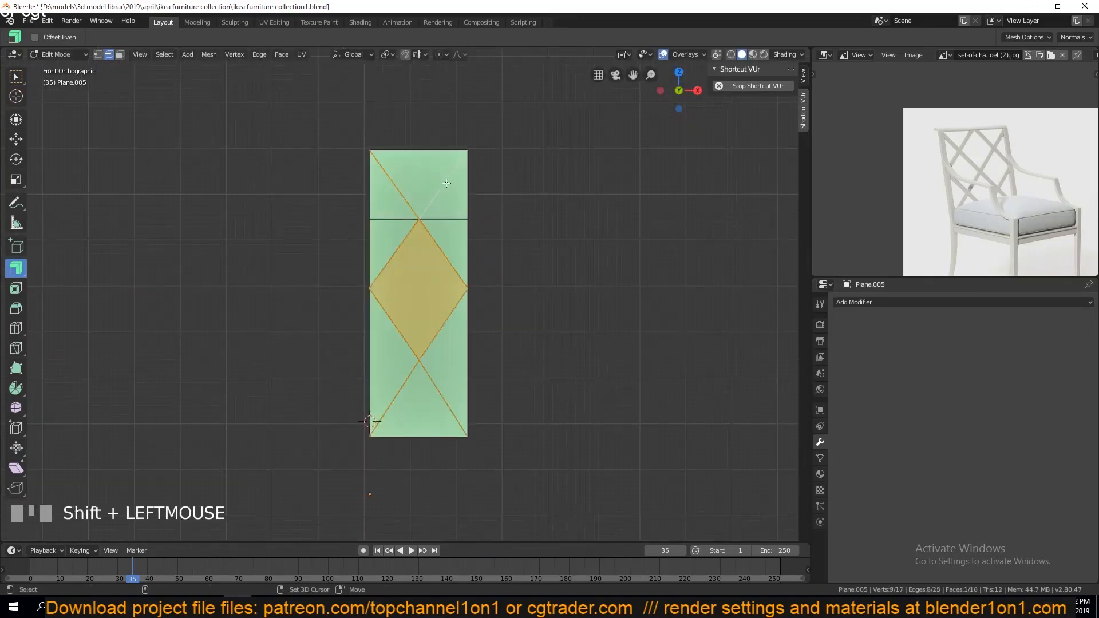
key("g")
key("ctrl+z")
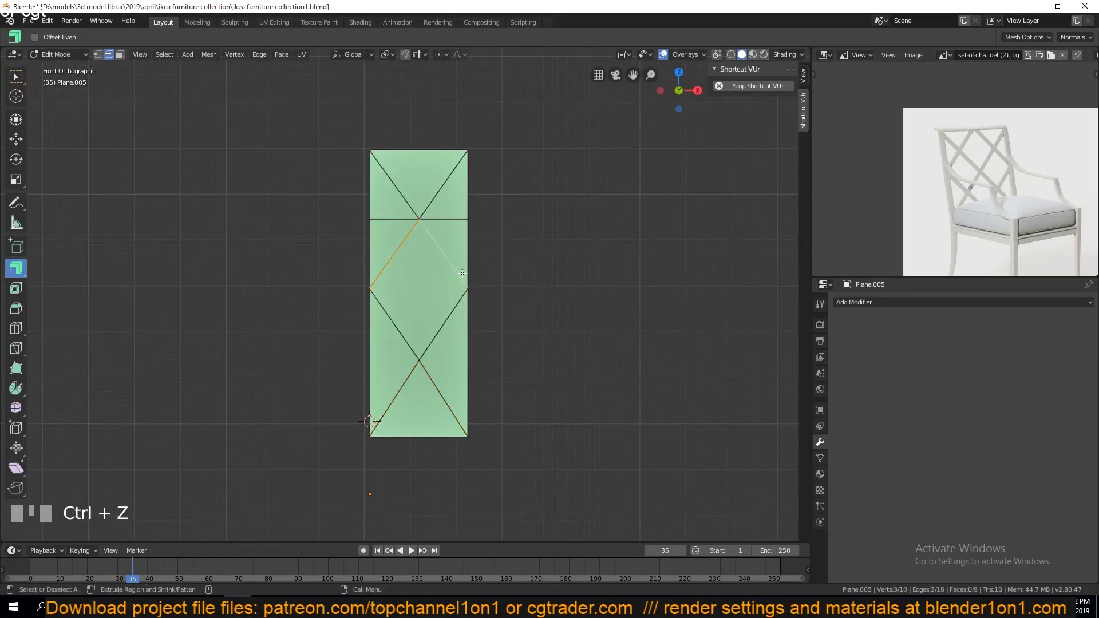
key("g")
key("Escape")
- Remove double vertices from the whole half panel
key("a")
right_click(436, 511)
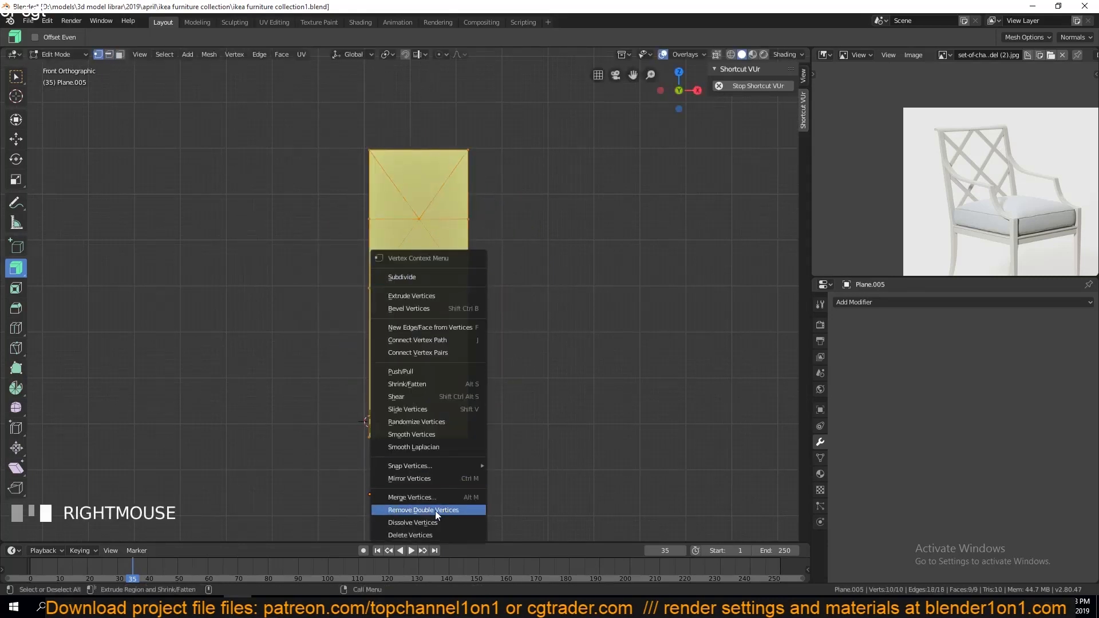
left_click(435, 511)
left_click(516, 310)
scroll(481, 240, "up", 2)
- Delete only the faces of the half panel, keeping its outline and diagonal edges
key("2")
left_click(460, 139)
key("a")
right_click(463, 200)
key("x")
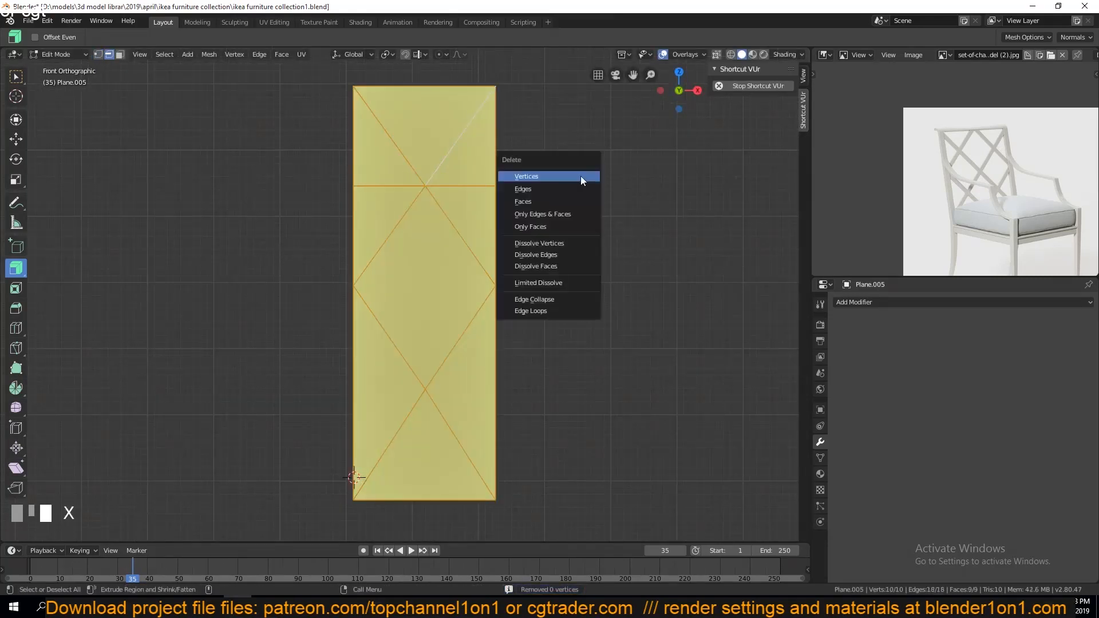
left_click(564, 226)
key("grave")
middle_click_drag(487, 244, 478, 309)
- Split off the two parallel diagonals that descend to the right and move them about 0.005 m along Y
scroll(430, 256, "down", 1)
key("KP_1")
scroll(435, 252, "up", 2)
left_click(483, 297, "shift")
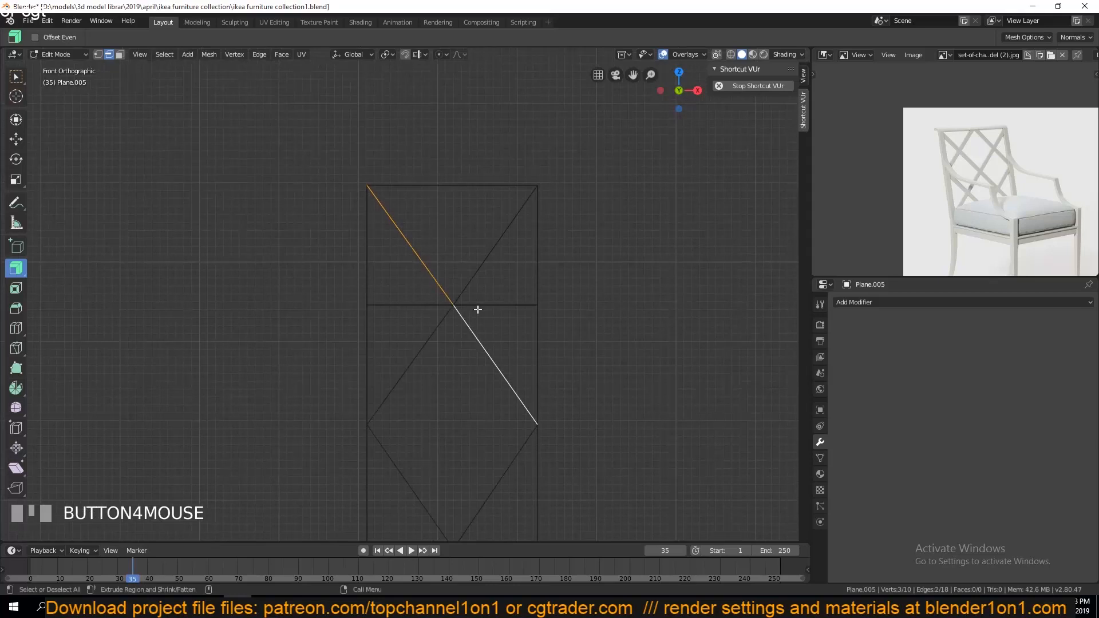
middle_click_drag(446, 377, 482, 215, "shift")
left_click(506, 312, "shift")
left_click(463, 326, "shift")
key("KP_3")
key("g")
key("y")
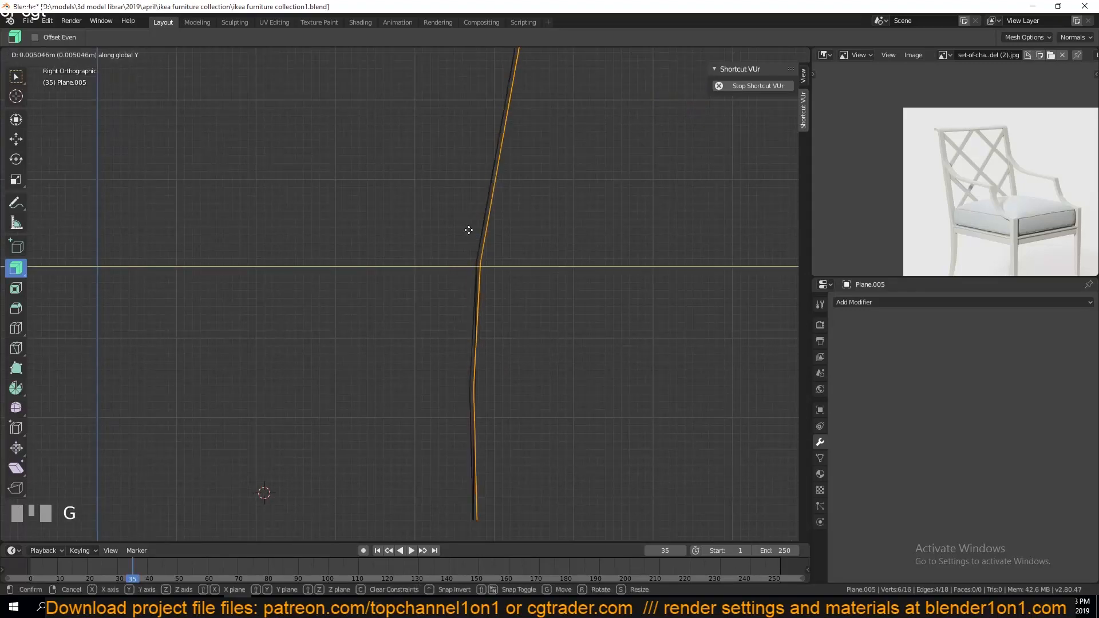
left_click(470, 229)
- Delete the second-row horizontal edges that cross the upper part of the edge frame
key("KP_1")
left_click(540, 310)
left_click(575, 338, "alt")
scroll(500, 245, "down", 1)
left_click(520, 171)
key("x")
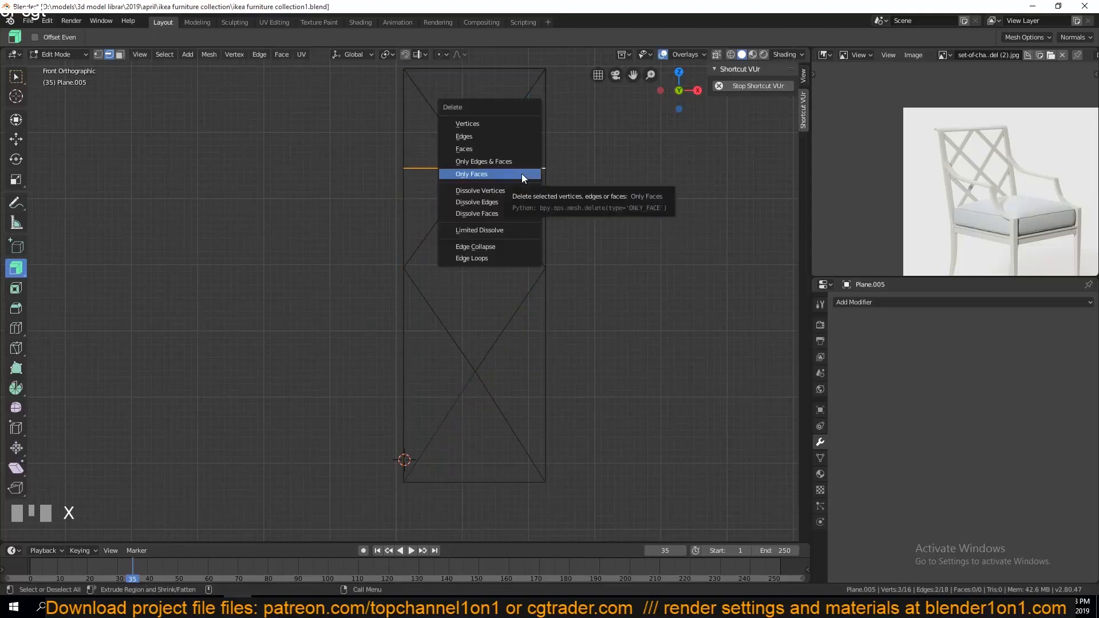
left_click(516, 136)
- Delete the rectangular outline edges so that only the crossing diagonals are left
left_click(504, 339, "alt")
left_click(505, 339, "shift")
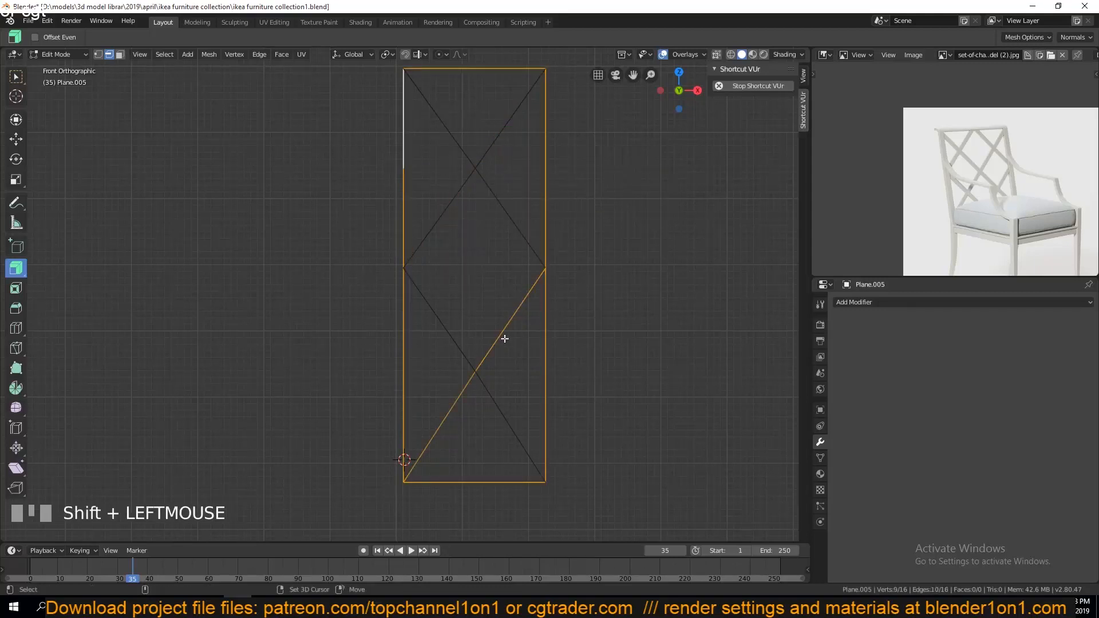
key("x")
left_click(494, 375)
key("grave")
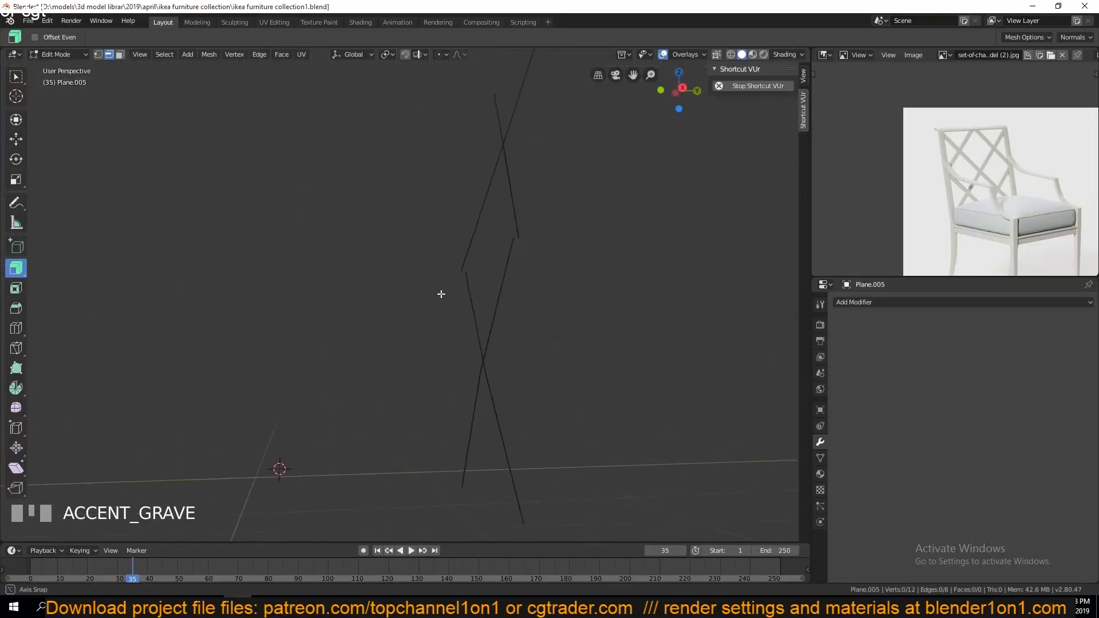
- Extrude all diagonal edges about 0.009 m along Y into flat lattice strips, and save the file
key("a")
key("KP_7")
key("e")
key("y")
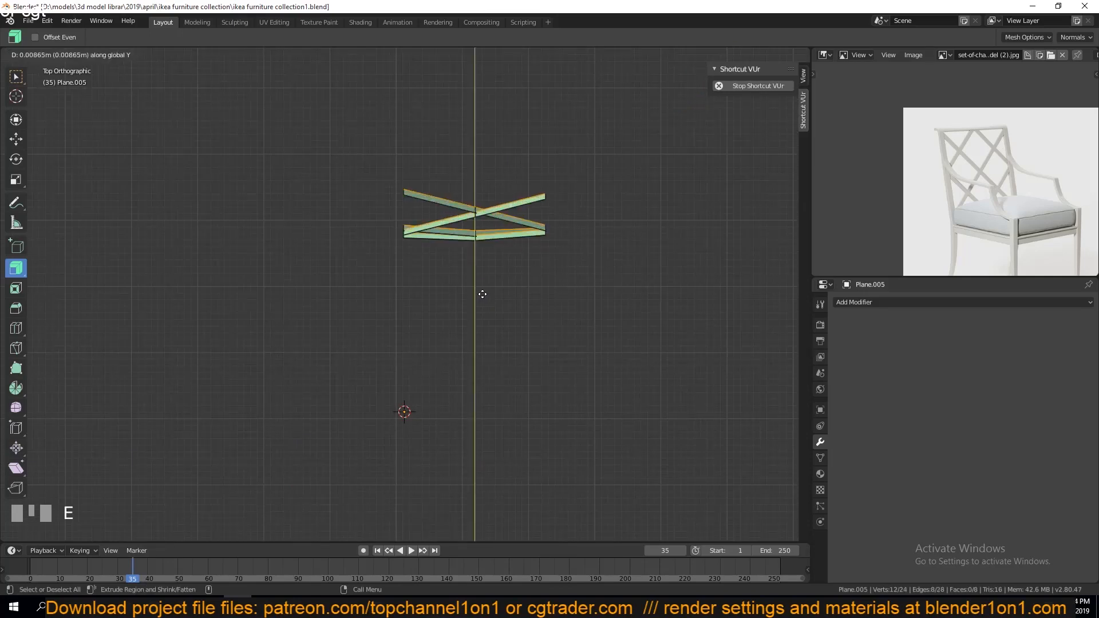
left_click(483, 294)
key("Tab")
middle_click_drag(482, 294, 447, 298)
key("Tab")
key("a")
key("Tab")
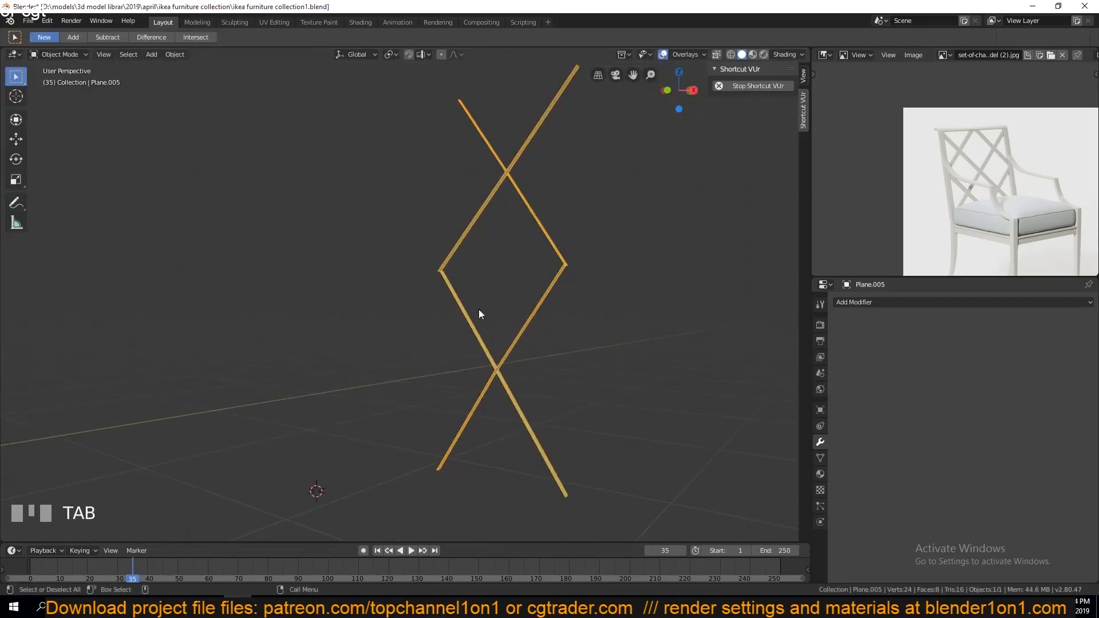
key("ctrl+s")
- Add a Solidify modifier to the lattice strips with a thickness of 0.013 m
left_click(886, 302)
left_click(865, 480)
mouse_move(915, 353)
left_mouse_down()
mouse_move(945, 354)
mouse_move(919, 353)
left_mouse_up()
- Add a Mirror modifier on the X axis to the lattice strips
key("KP_1")
scroll(546, 352, "up", 5)
key("Tab")
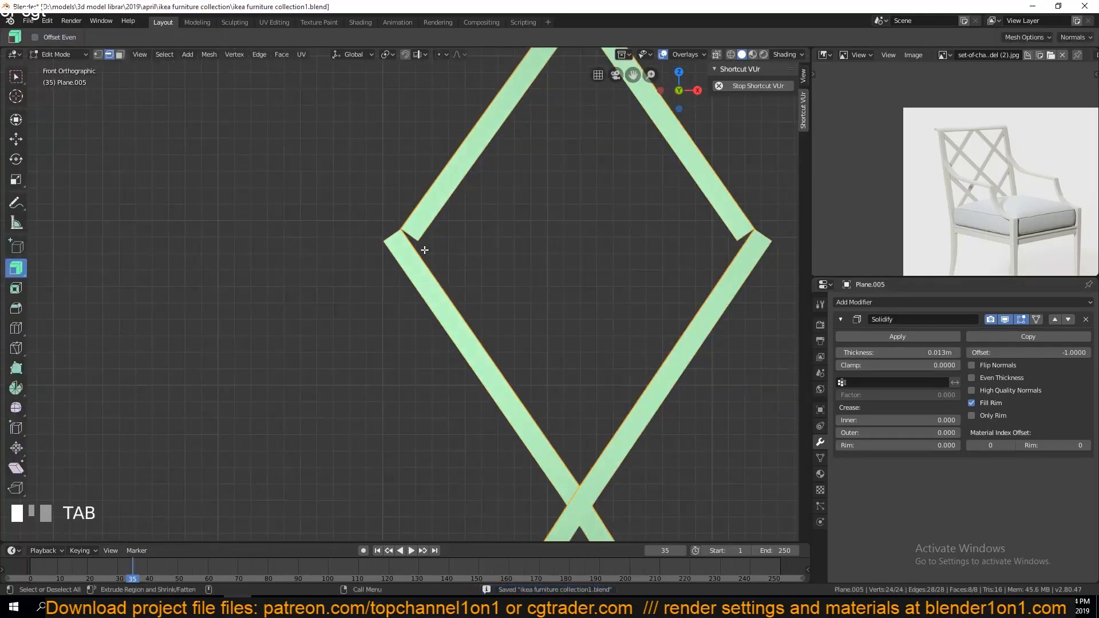
key("shift+z")
left_click(407, 235)
key("grave")
key("Tab")
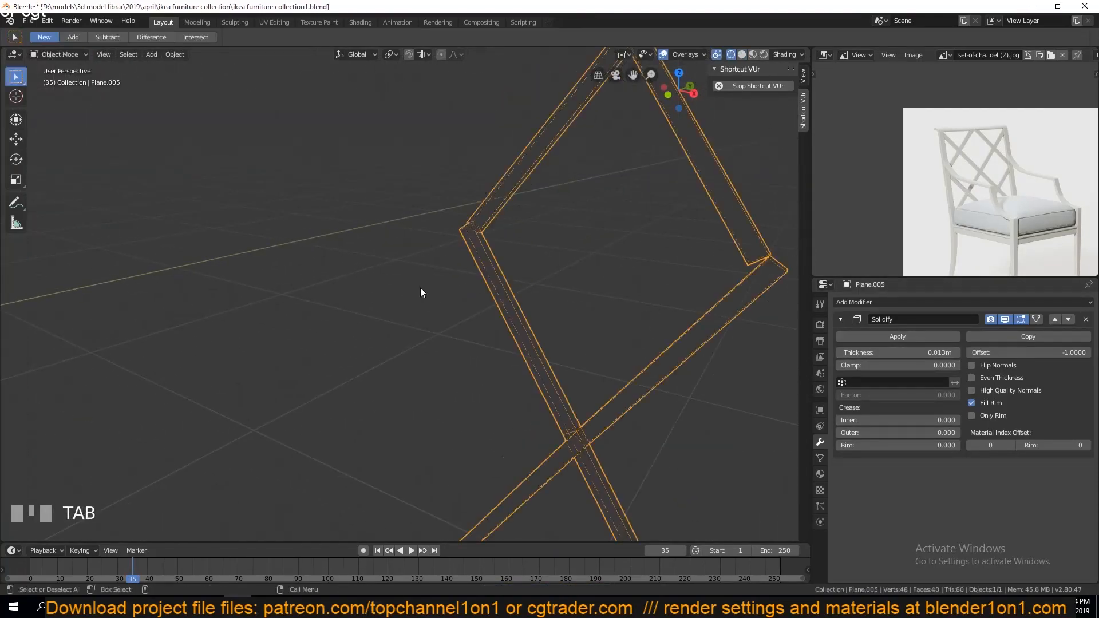
scroll(544, 312, "down", 3)
left_click(916, 302)
left_click(865, 417)
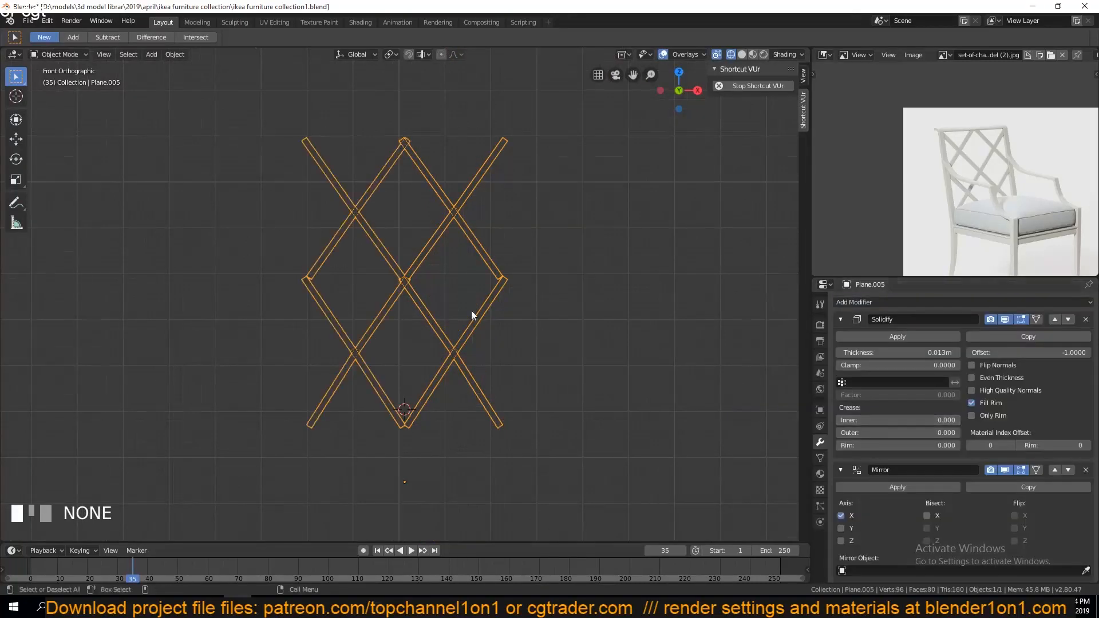
- Scale the centre-line vertices to 0 along X and place the Mirror modifier above Solidify in the stack
key("Tab")
key("alt+a")
key("b")
left_click_drag(393, 105, 421, 446)
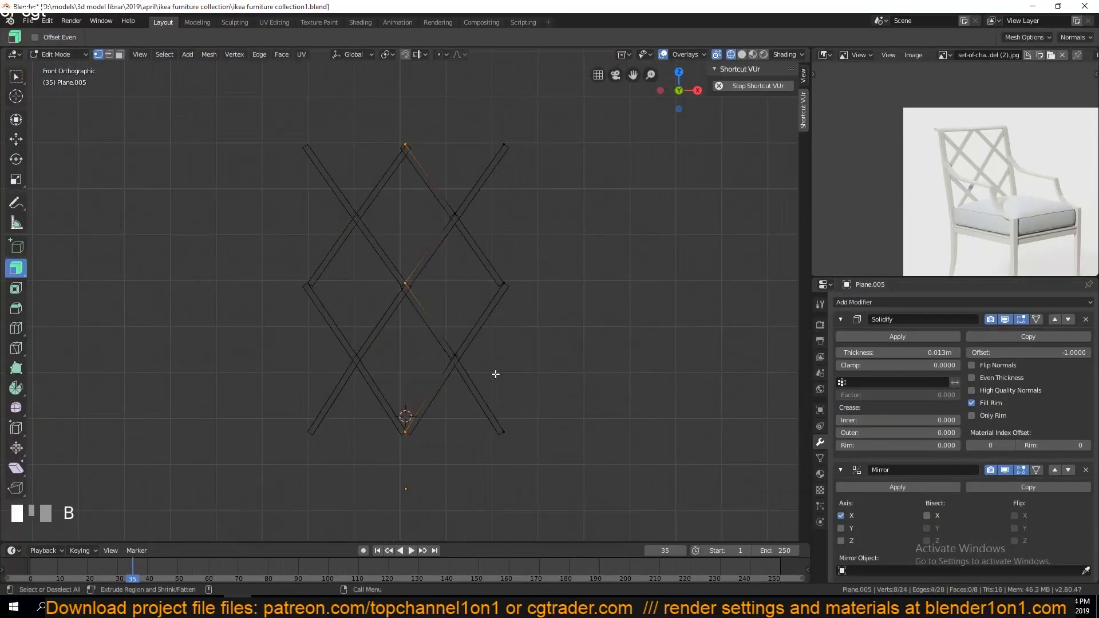
key("s")
key("x")
key("0")
key("Return")
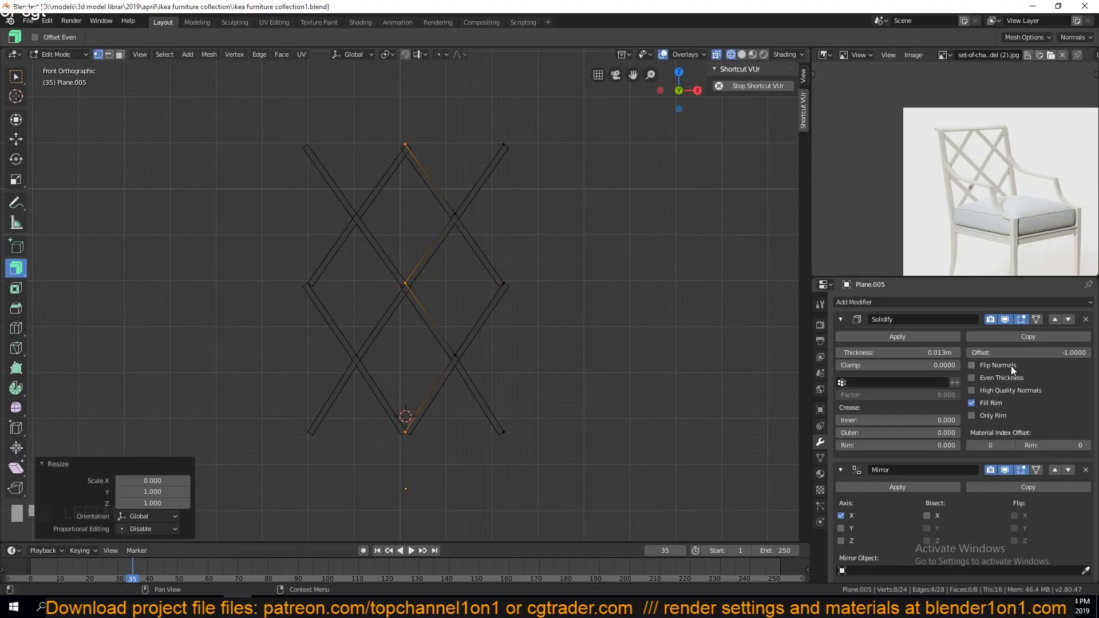
left_click(1052, 470)
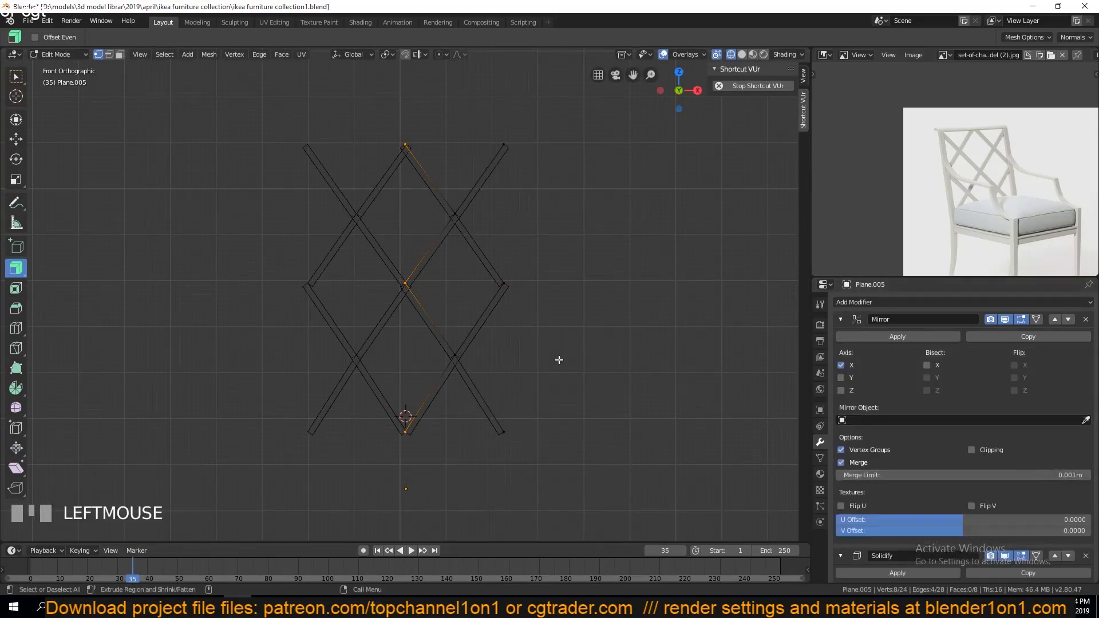
- Apply the Mirror modifier to the lattice and hide the Solidify effect in the viewport
key("Tab")
key("z")
key("grave")
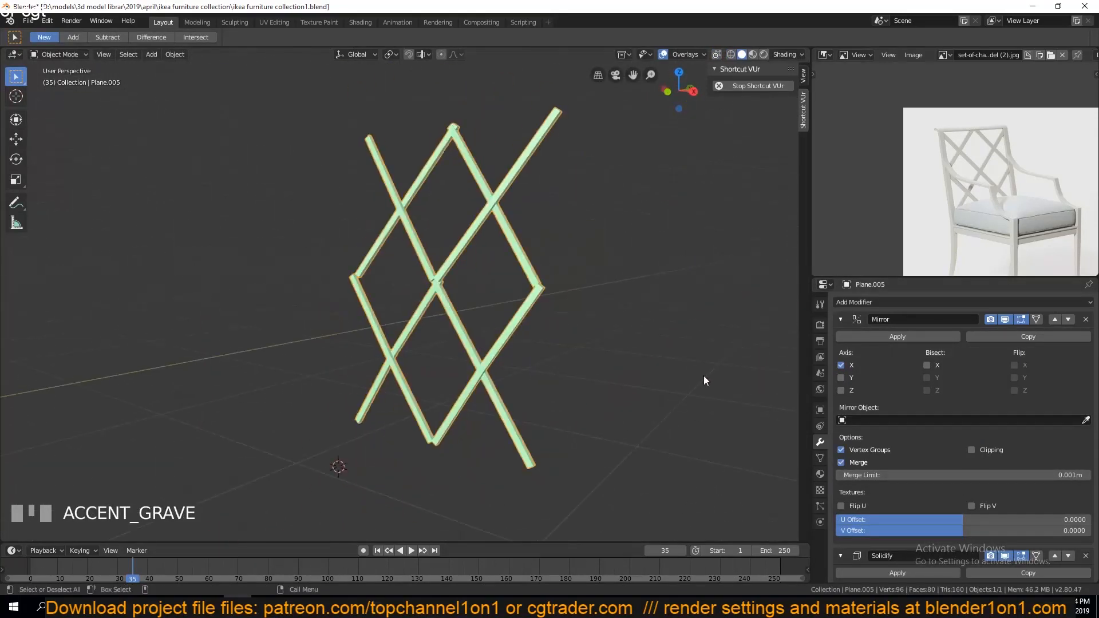
left_click(893, 337)
key("KP_1")
scroll(487, 290, "up", 3)
left_click(1005, 320)
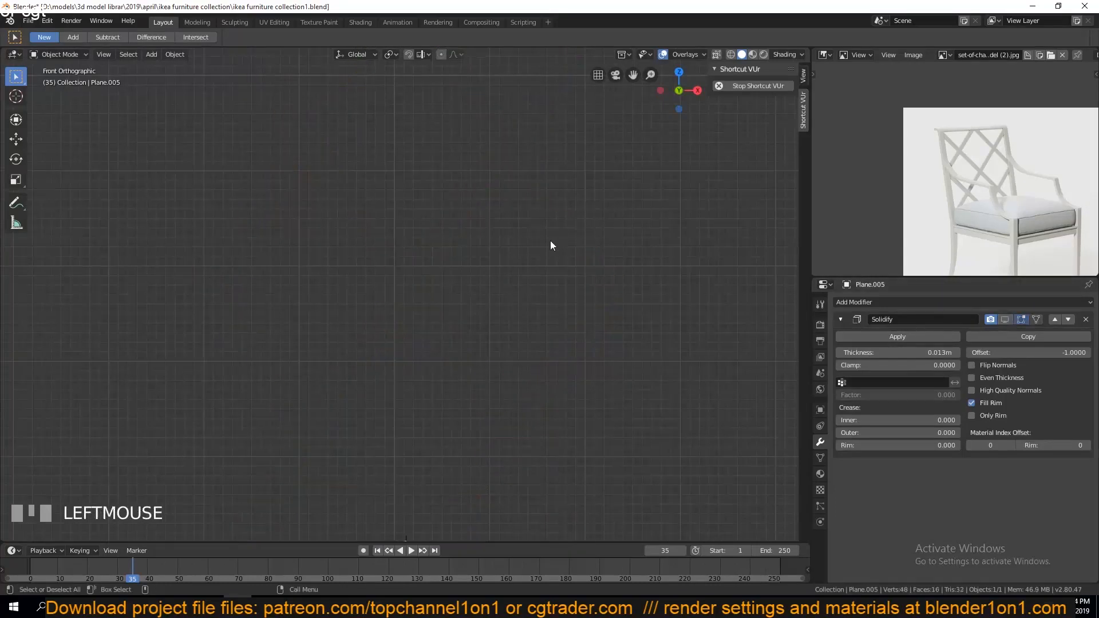
- Delete one long edge row from the lattice strips to reduce them to single diagonal lines
key("Tab")
key("grave")
scroll(432, 292, "up", 4)
key("grave")
scroll(450, 275, "down", 2)
key("grave")
scroll(439, 272, "down", 2)
key("KP_3")
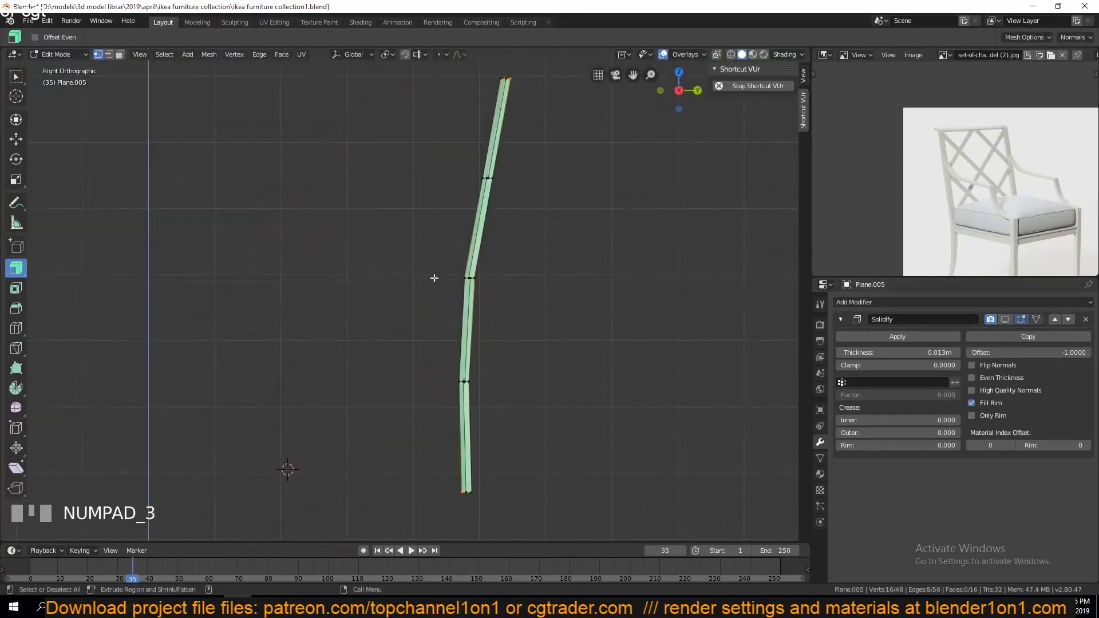
key("grave")
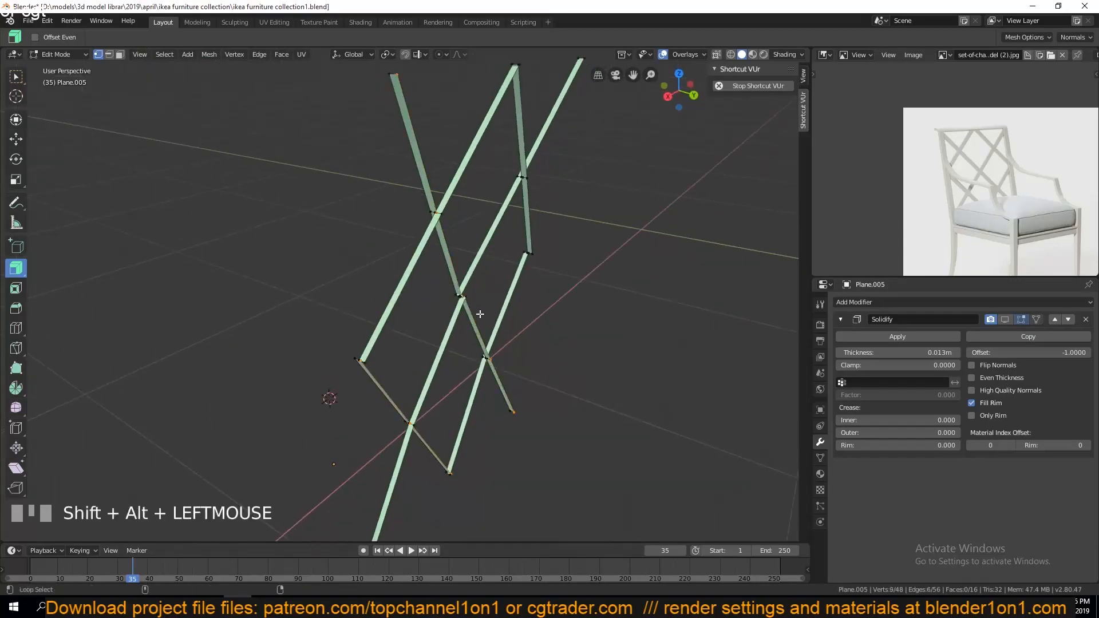
left_click(458, 335, "alt+shift")
key("x")
key("z")
mouse_move(421, 405)
middle_mouse_down()
mouse_move(478, 361)
mouse_move(537, 441)
mouse_move(567, 398)
middle_mouse_up()
key("c")
right_click(536, 440)
key("x")
left_click(574, 421)
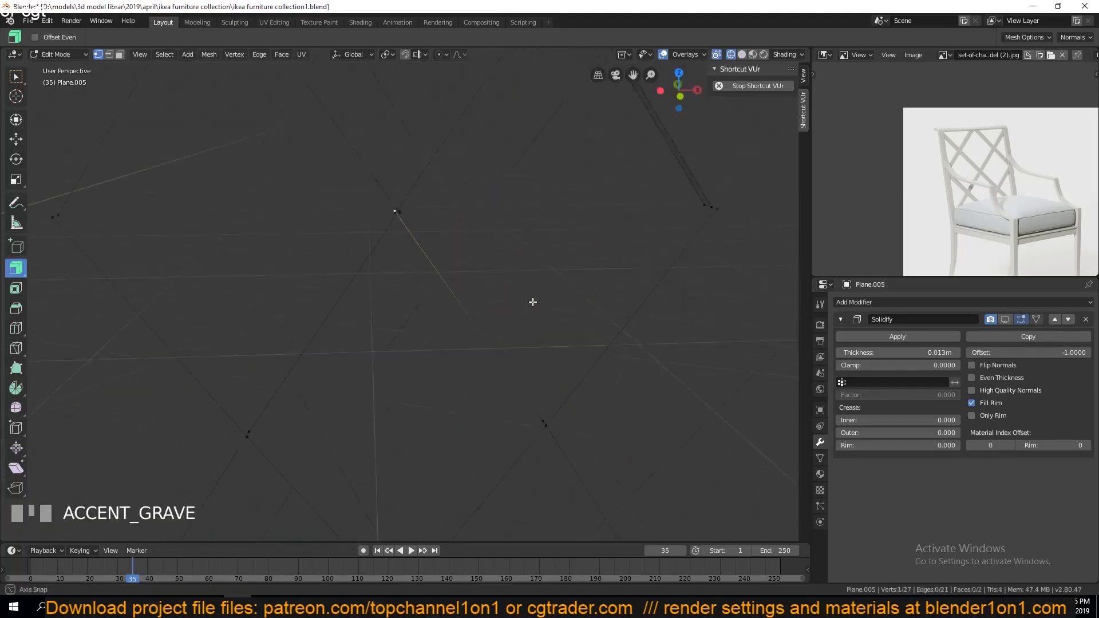
- Merge the doubled vertices where the diagonal lattice lines cross
key("alt+m")
left_click(318, 270)
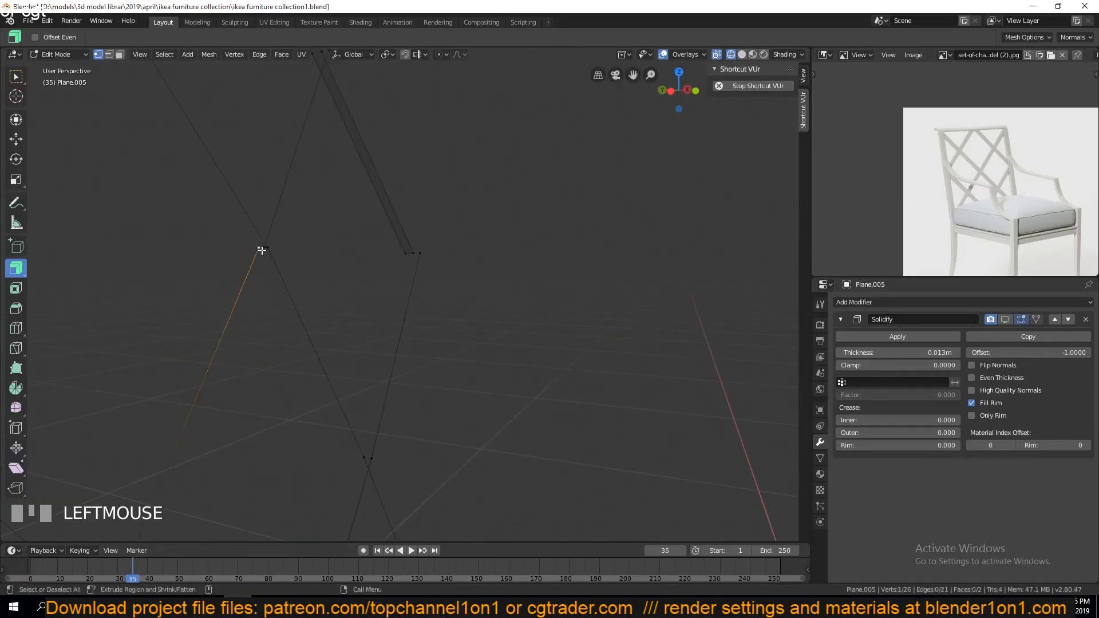
key("alt+m")
left_click(275, 250)
key("a")
scroll(357, 330, "down", 4)
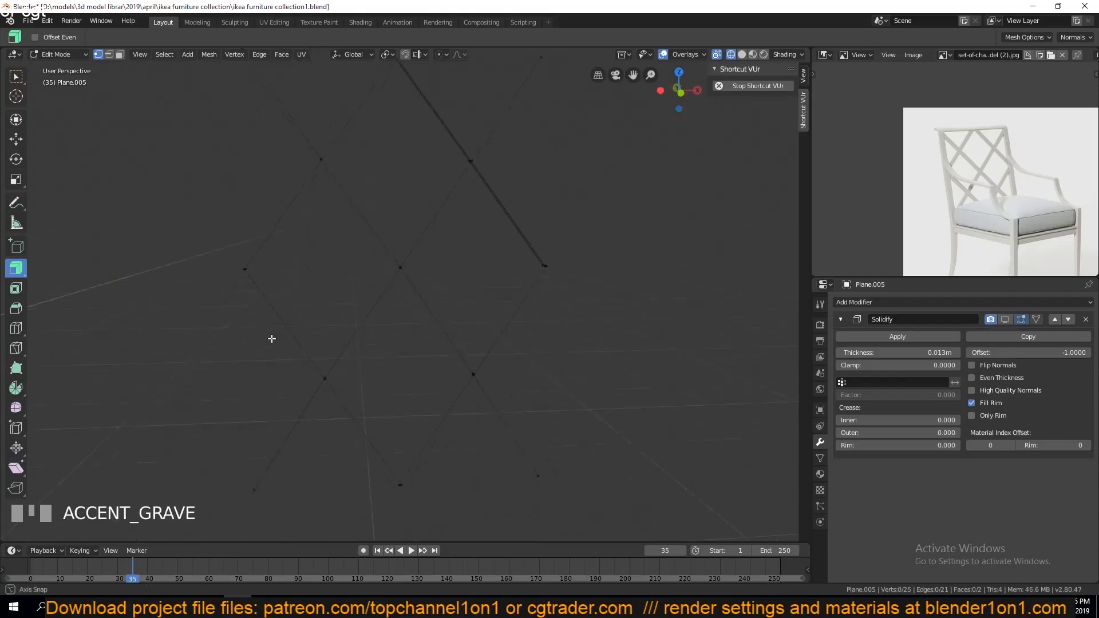
- Delete the leftover edge row of the last strip that still has faces
left_click(575, 214, "alt")
key("x")
left_click(579, 213)
middle_click_drag(536, 222, 558, 268, "shift")
left_click(408, 416, "alt")
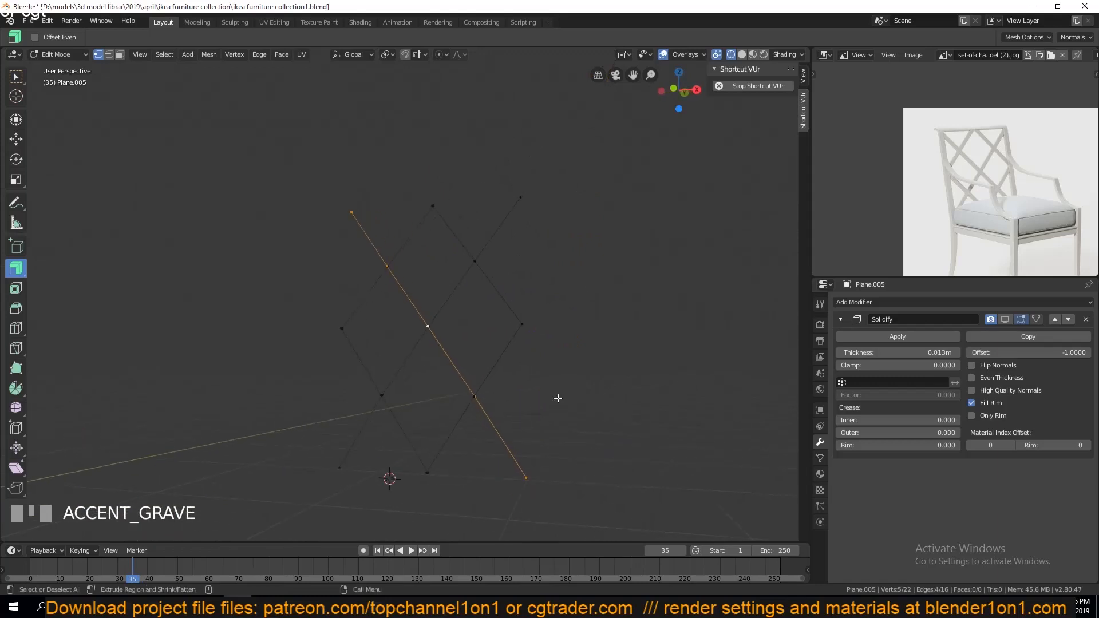
- Extrude all diagonal lattice lines in depth into flat strips and reposition them in the side view
key("a")
key("KP_7")
scroll(425, 312, "up", 5)
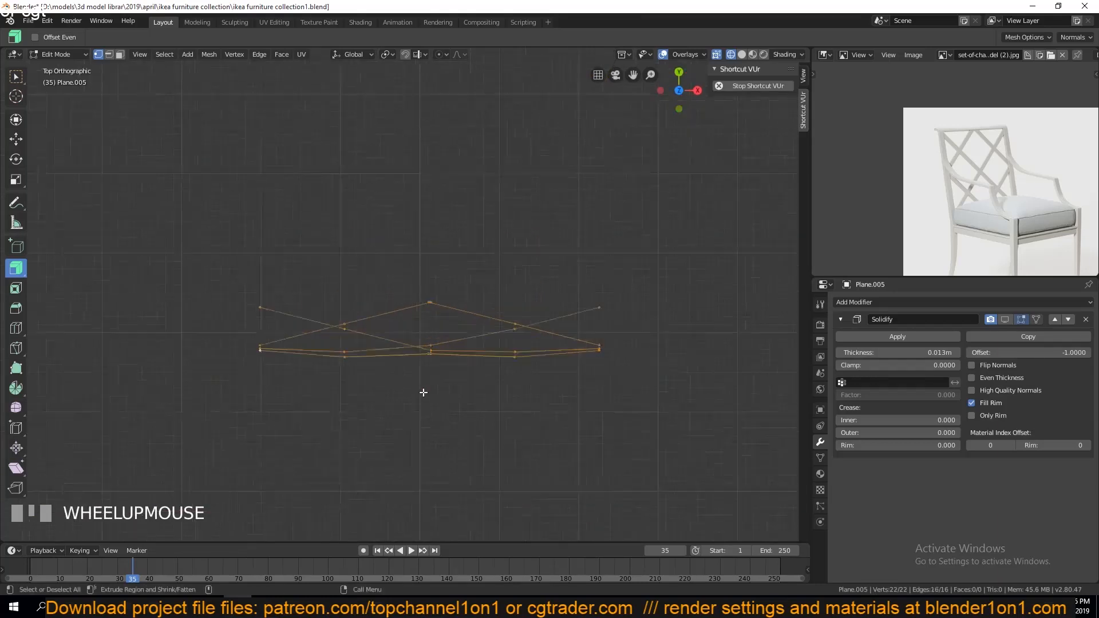
key("e")
left_click(429, 376)
key("KP_3")
key("g")
left_click(413, 278)
key("Tab")
key("grave")
middle_click_drag(413, 279, 479, 279)
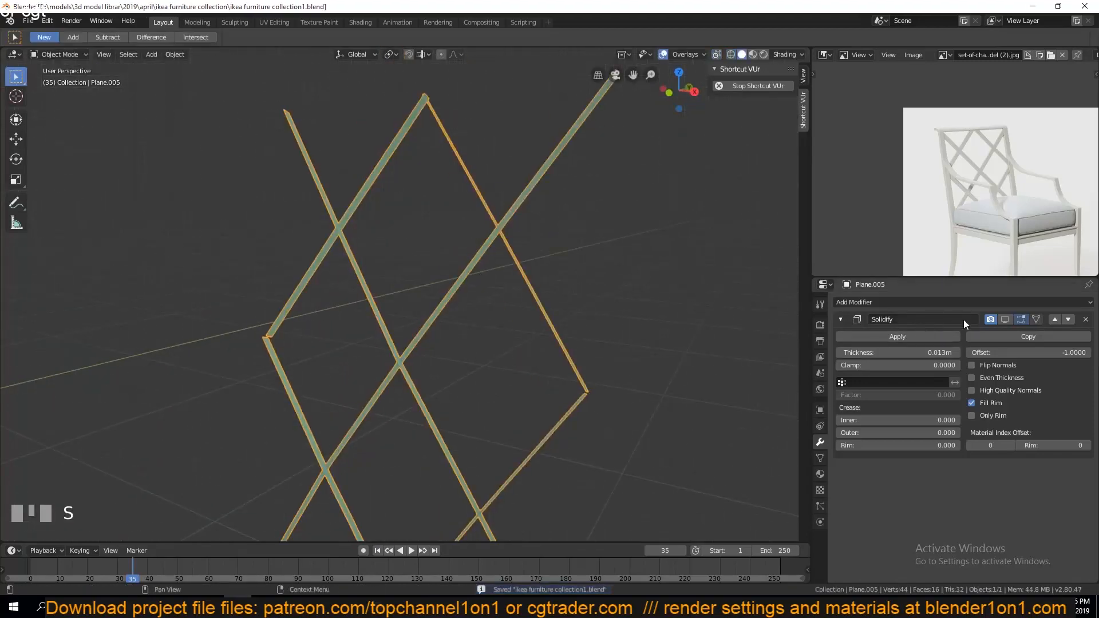
- Turn the Solidify modifier's viewport display back on for the rebuilt lattice strips
left_click(1005, 319)
key("Tab")
key("a")
key("Tab")
key("grave")
middle_click_drag(594, 291, 463, 298)
left_click(379, 262)
middle_click_drag(424, 240, 345, 335, "shift")
scroll(303, 232, "up", 5)
- Move the descending strip's end vertices at the lattice peak about 0.014 m along X and -0.008 m along Z
key("Tab")
key("shift+z")
key("alt+a")
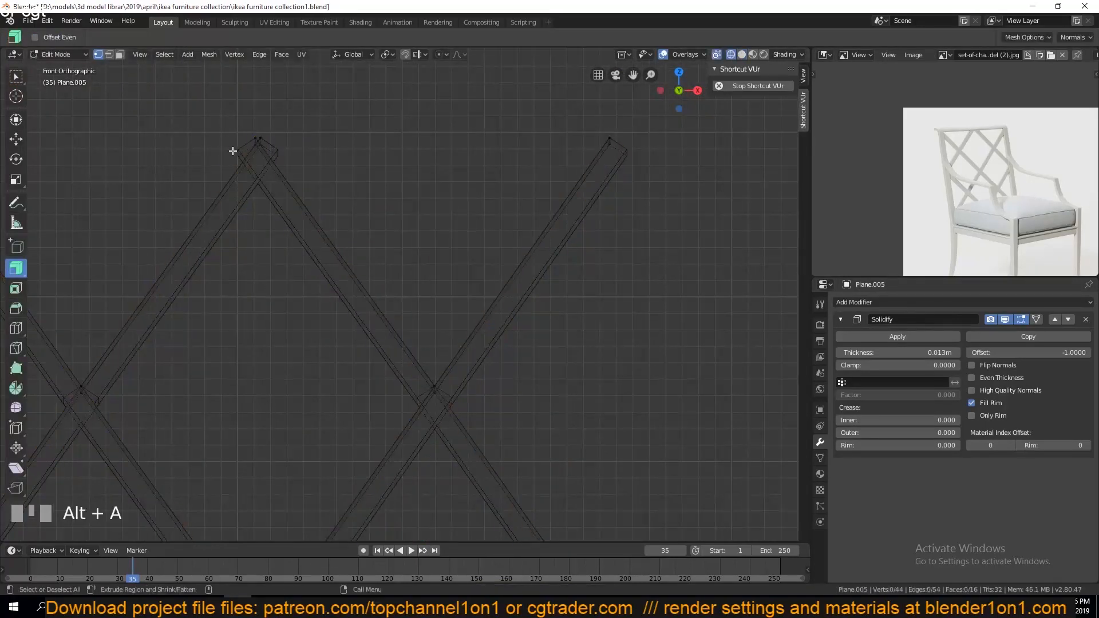
right_click(259, 169)
key("g")
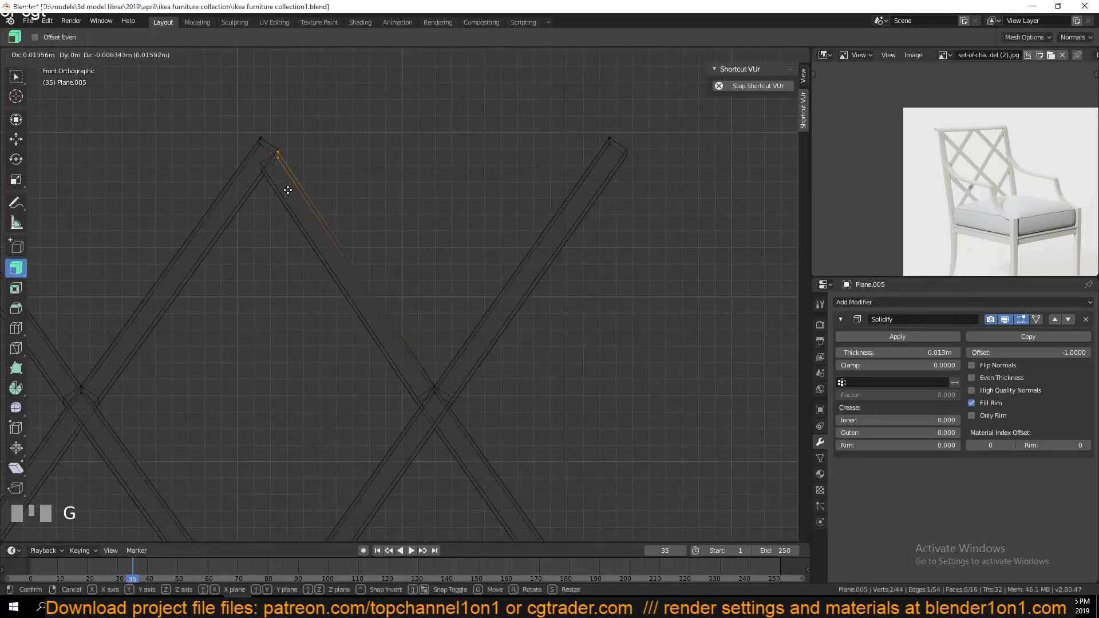
left_click(423, 392, "alt")
key("alt+a")
scroll(375, 273, "up", 3)
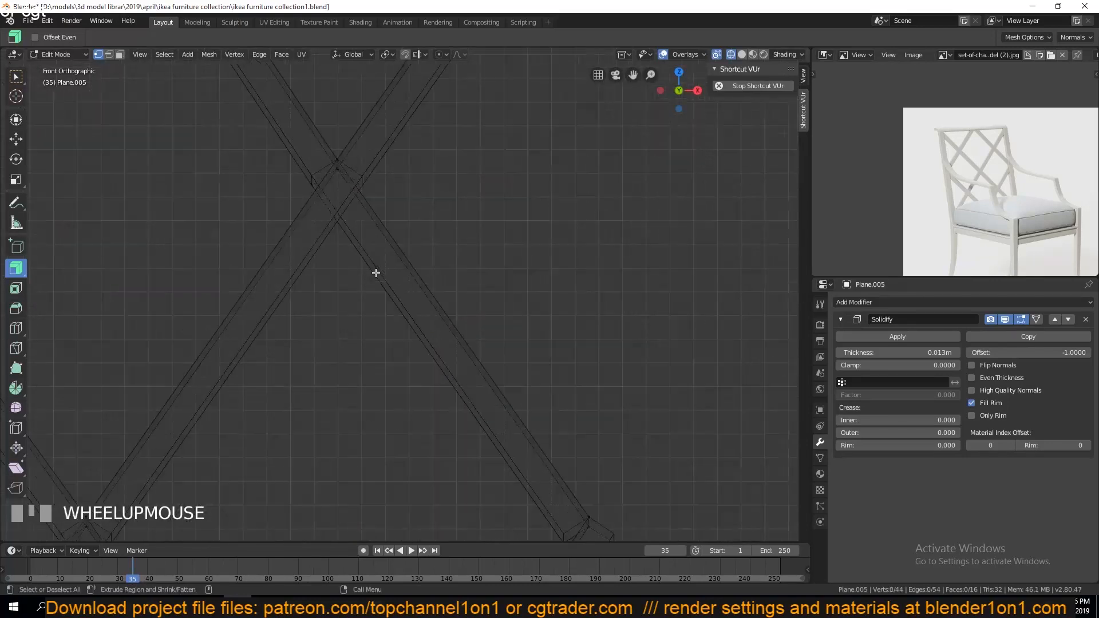
- Move the descending strip's vertices at the crossing below the peak to line up with its shifted end
scroll(339, 171, "down", 2)
key("grave")
left_click(319, 172, "alt")
key("KP_1")
scroll(337, 216, "down", 2)
key("g")
left_click(331, 238)
key("Tab")
- Apply the lattice's Solidify modifier and unhide the remaining chair parts
key("shift+z")
left_click(462, 286)
scroll(462, 286, "down", 1)
middle_click_drag(461, 286, 390, 297)
key("alt+h")
key("a")
key("a")
scroll(405, 333, "up", 1)
key("grave")
key("KP_1")
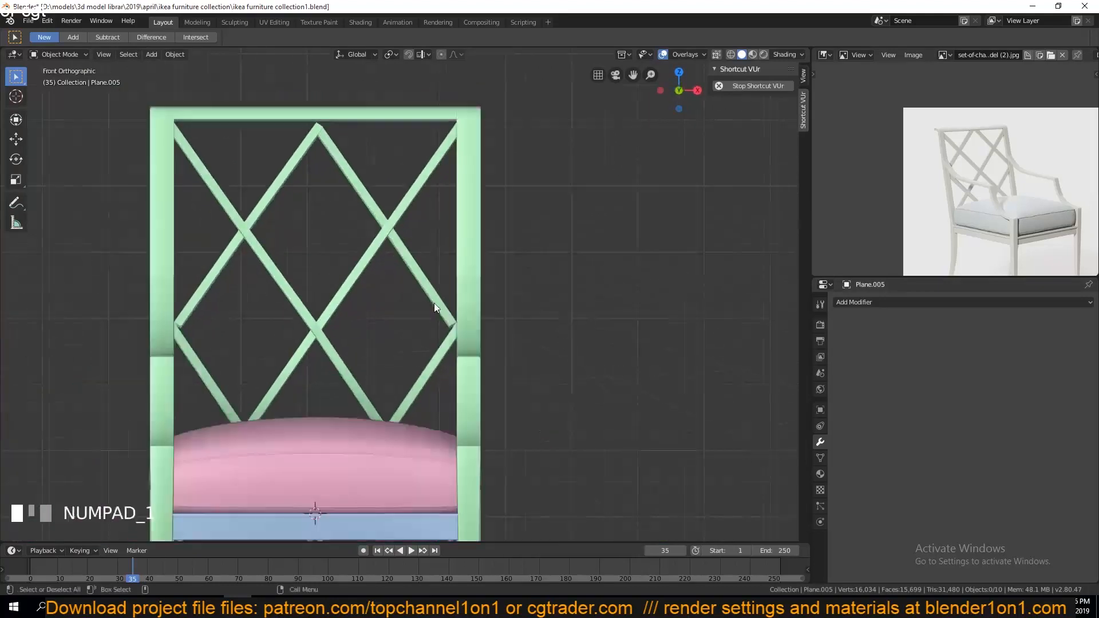
- Undo the recent edits back to before the Solidify modifier was applied to the lattice
scroll(434, 304, "up", 5)
key("Tab")
key("ctrl+z")
key("ctrl+z")
key("ctrl+z")
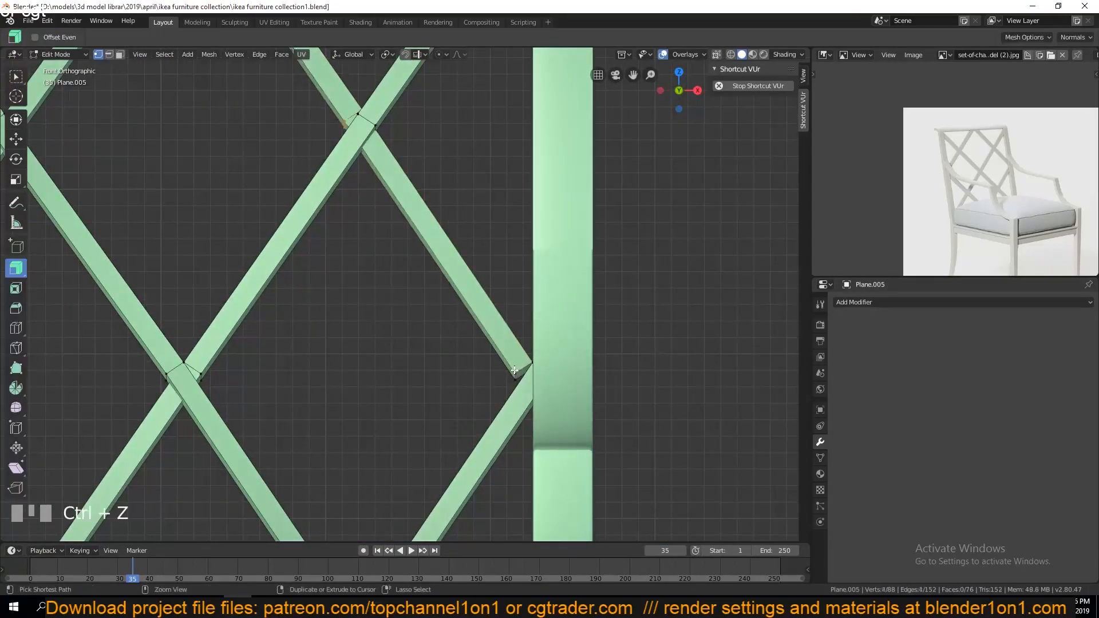
left_click(525, 381)
key("Tab")
key("shift+z")
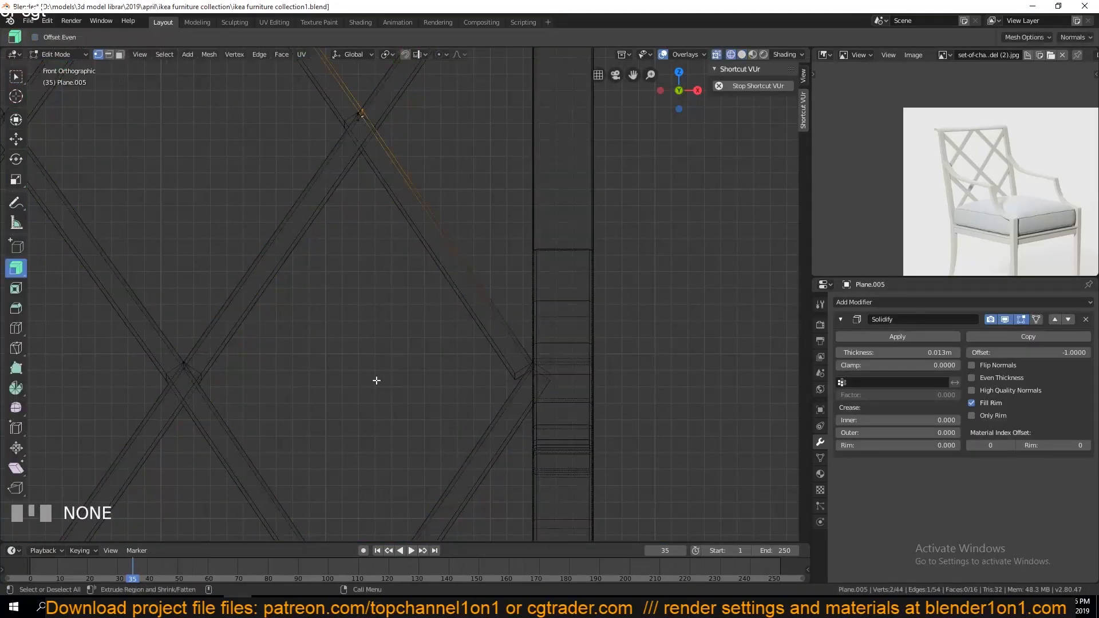
- Apply the Solidify modifier to the lattice strips
key("g")
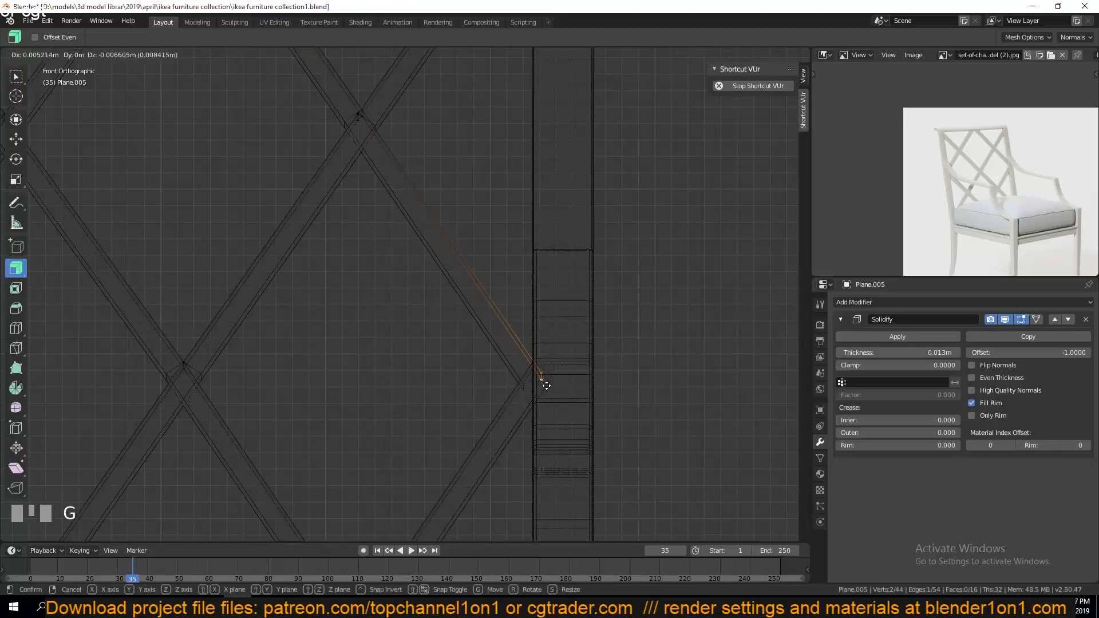
right_click(547, 385)
key("Tab")
left_click(857, 337)
scroll(528, 384, "down", 4)
- Move the outer end vertices of the lower strip at the side post up to the side joint of the lattice
key("Tab")
scroll(527, 381, "up", 4)
key("g")
right_click(544, 387)
key("Tab")
scroll(550, 362, "down", 3)
scroll(523, 344, "up", 3)
key("Tab")
left_click(552, 374)
left_click(555, 382, "shift")
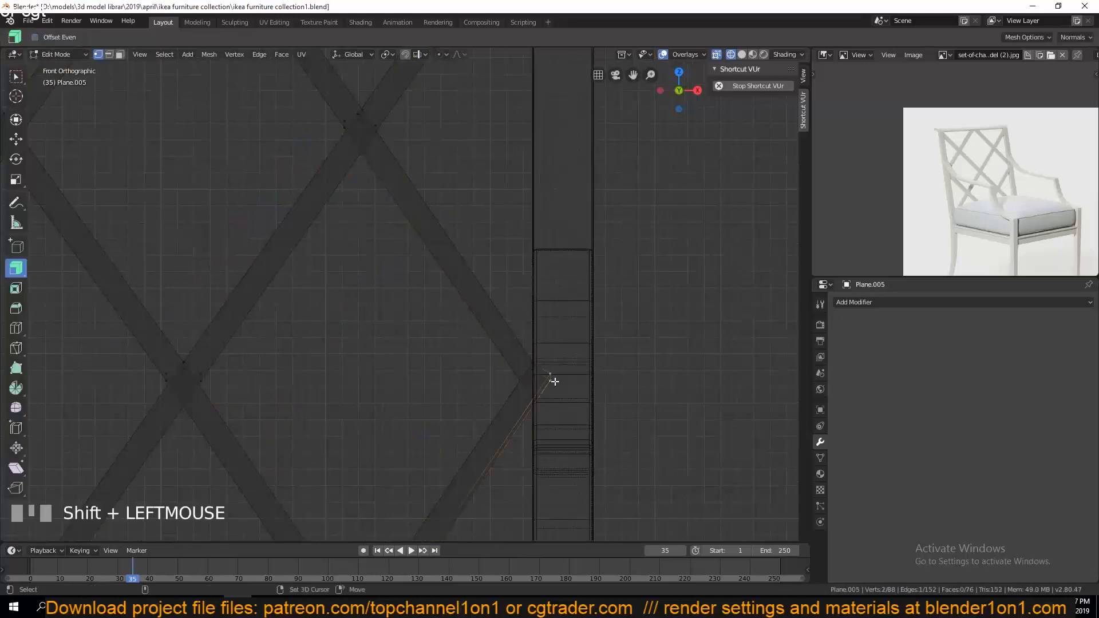
key("g")
left_click(550, 370)
- Delete the overlapping strip-end vertices at the lattice's top peak, and save the file
scroll(549, 370, "down", 4)
scroll(535, 286, "up", 6)
middle_click_drag(515, 320, 410, 474, "shift")
key("c")
key("g")
left_click(503, 247)
scroll(540, 297, "up", 3)
key("ctrl+s")
scroll(538, 338, "up", 1)
key("x")
left_click(584, 383)
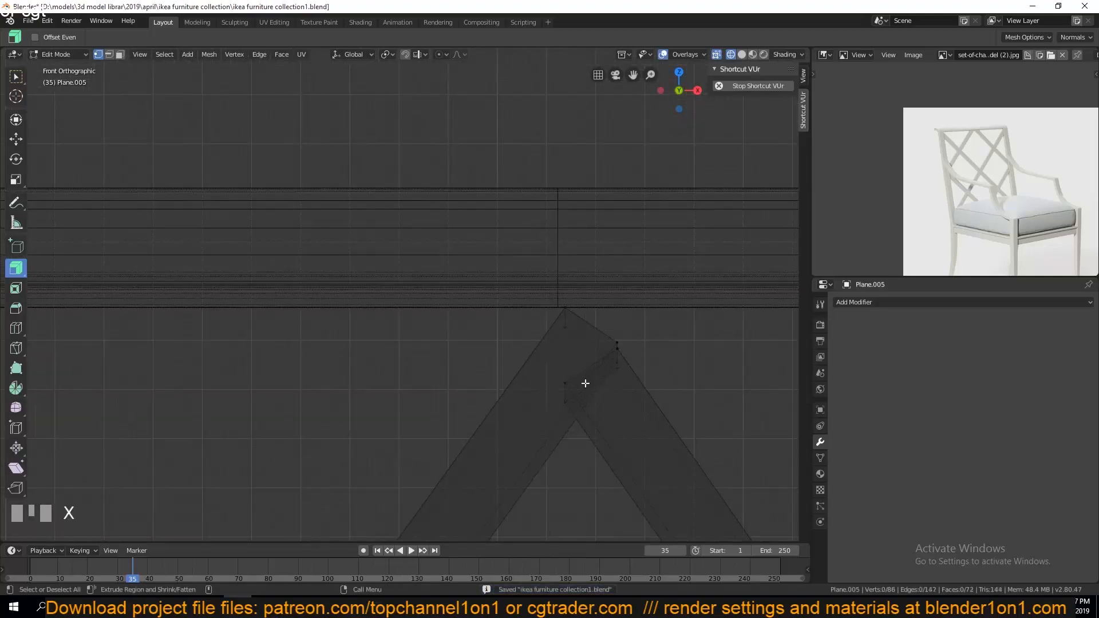
- Move the peak's inner corner vertices to the strips' inner intersection and its outer corner vertices up into the top rail
key("g")
left_click(577, 418)
left_click(620, 340)
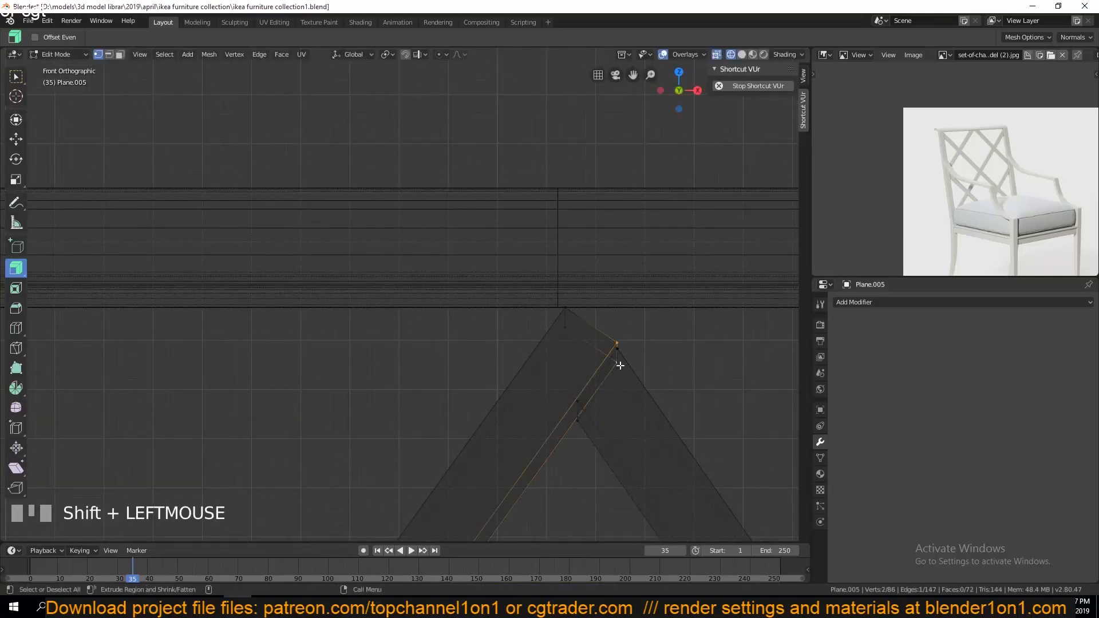
key("g")
left_click(655, 312)
scroll(634, 345, "down", 4)
- Move the upper ends of the lattice strips slightly back and up into the chair's top rail
key("Tab")
key("shift+z")
scroll(553, 355, "down", 4)
middle_click_drag(554, 355, 486, 355)
key("grave")
scroll(491, 352, "up", 2)
key("Tab")
key("shift+z")
key("c")
left_click_drag(405, 311, 379, 306)
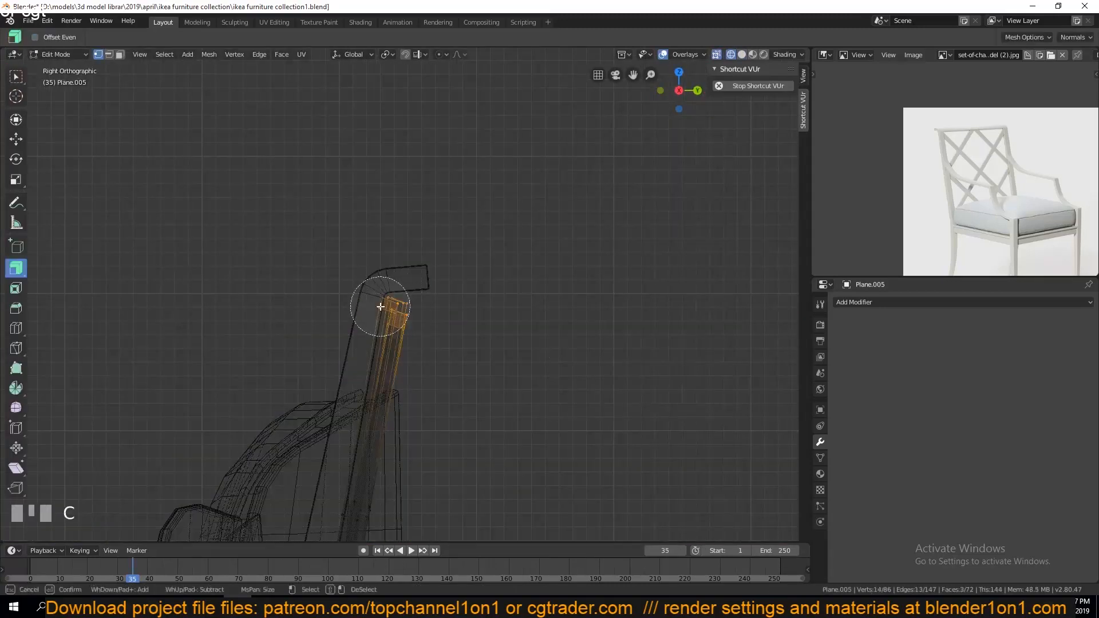
right_click(383, 304)
key("g")
left_click(389, 293)
key("KP_1")
scroll(477, 317, "up", 2)
scroll(483, 317, "down", 2)
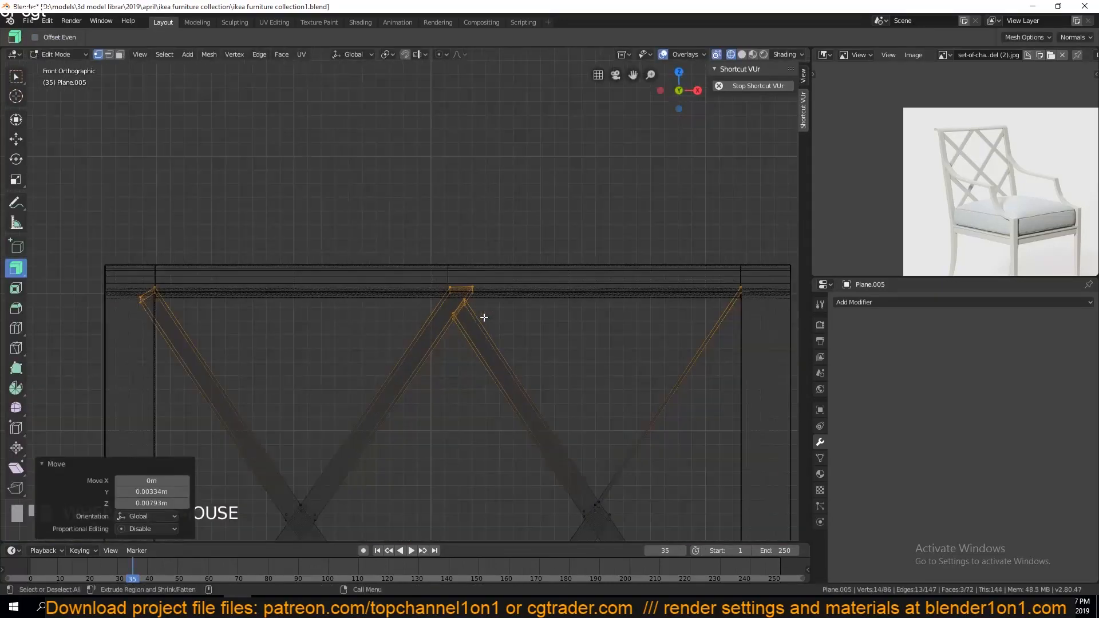
scroll(136, 285, "up", 4)
middle_click_drag(136, 286, 371, 321, "shift")
scroll(370, 322, "down", 7)
key("Tab")
key("shift+z")
- Extend the lattice's right junction corner vertices up to the top rail's corner and align them in depth with the other strip ends
mouse_move(686, 378)
middle_mouse_down()
mouse_move(573, 372)
mouse_move(618, 409)
mouse_move(496, 406)
middle_mouse_up()
key("Tab")
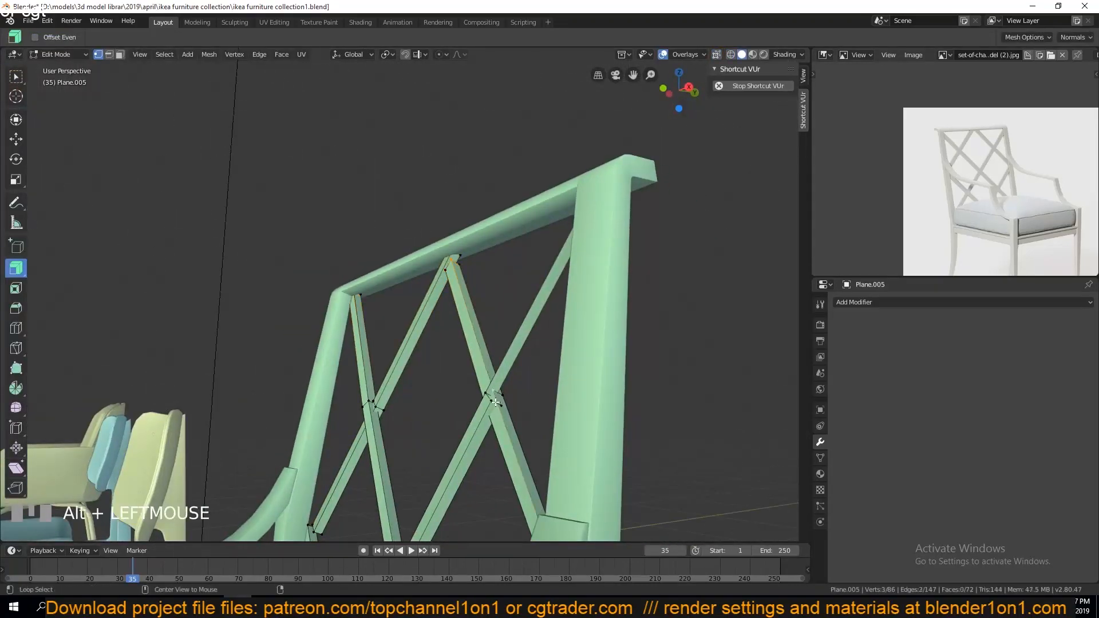
left_click(495, 403, "shift")
key("KP_1")
scroll(559, 404, "up", 5)
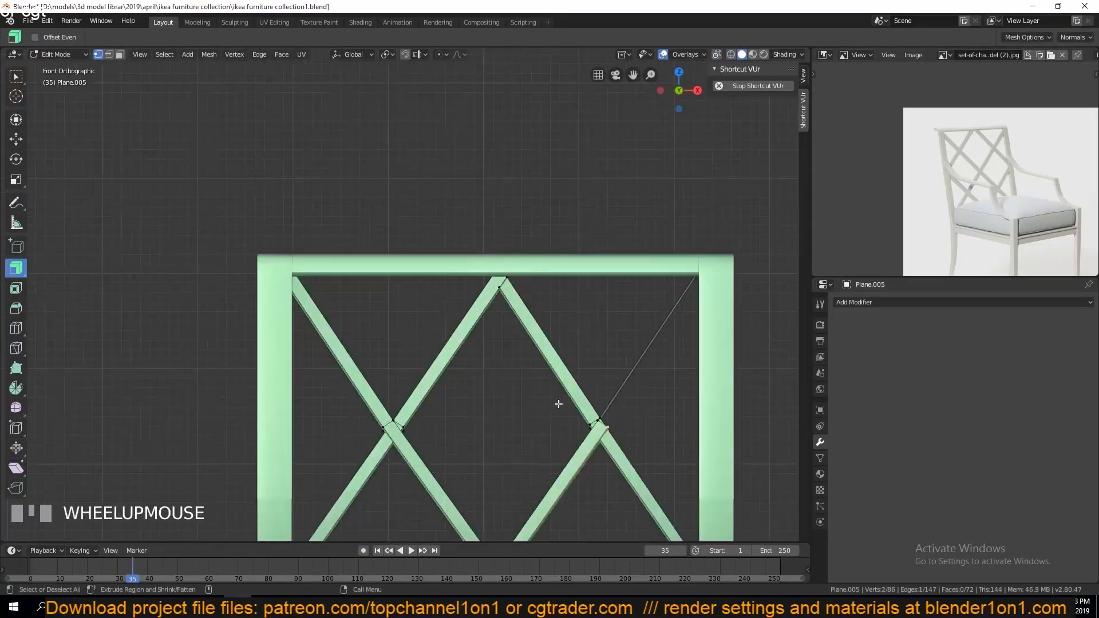
left_click(656, 265)
key("KP_3")
key("g")
left_click(418, 281)
- Fill the open faces of the strip running to the top rail's right corner, and save the file
middle_click_drag(418, 281, 428, 224)
key("grave")
left_click(285, 310, "shift")
key("f")
key("Tab")
key("ctrl+s")
key("Tab")
key("3")
key("Tab")
key("a")
key("a")
key("KP_1")
scroll(355, 363, "up", 3)
scroll(383, 343, "down", 4)
key("ctrl+s")
scroll(451, 325, "up", 7)
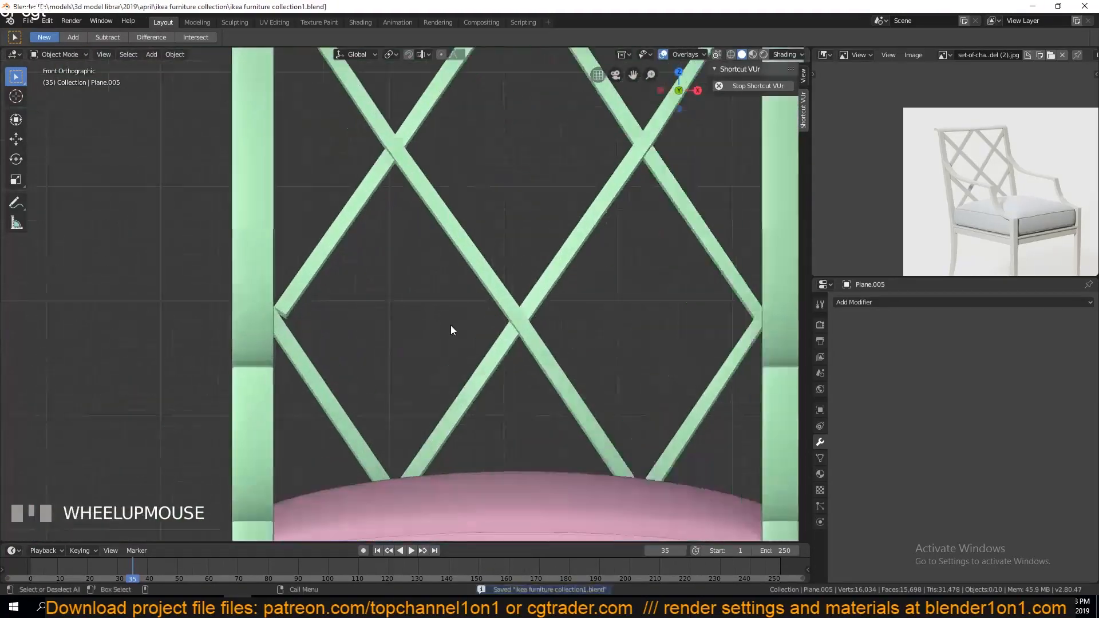
- Move the end vertices of the two strips at the left side post to line up their joint, and save the file
middle_click_drag(157, 287, 236, 297, "shift")
key("Tab")
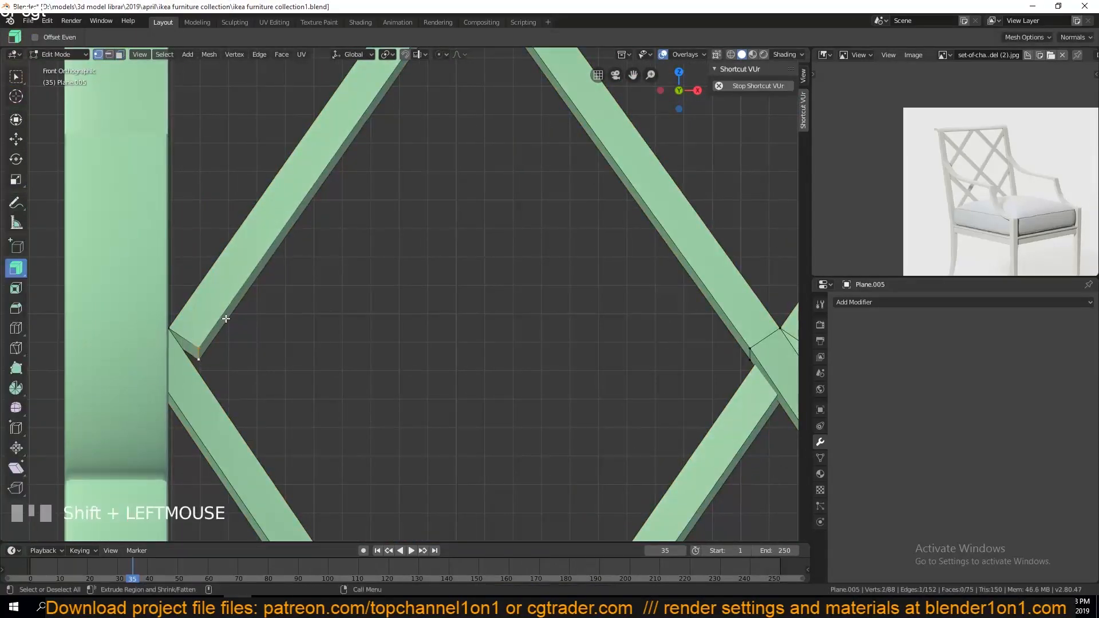
key("shift+z")
key("g")
left_click(233, 366)
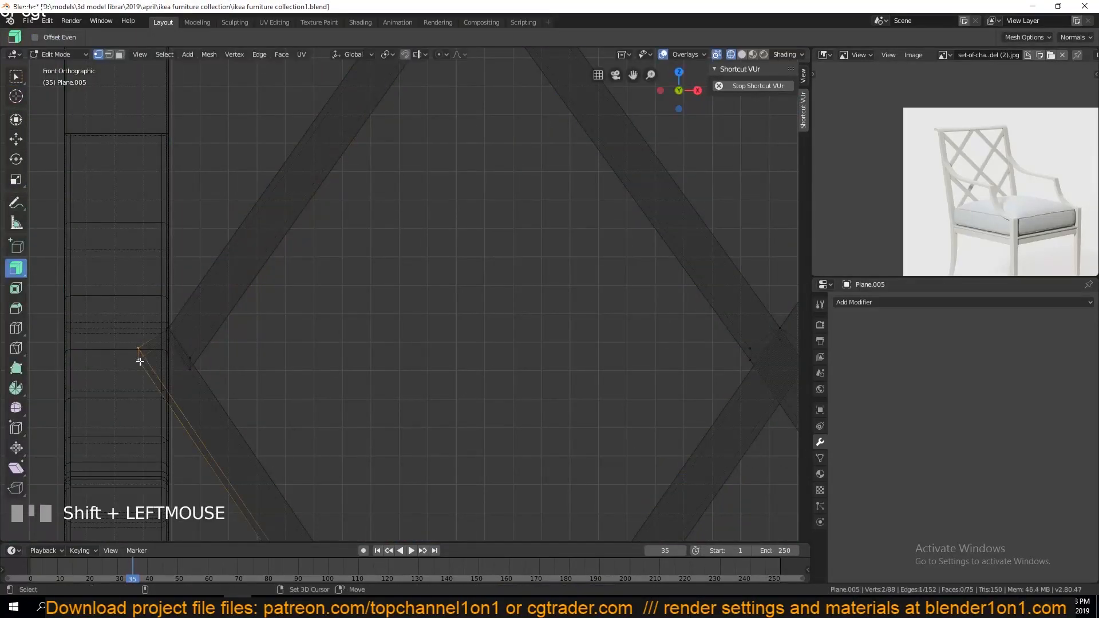
key("g")
left_click(172, 395)
scroll(427, 422, "down", 6)
key("Tab")
key("shift+z")
key("a")
key("a")
mouse_move(591, 420)
middle_mouse_down("shift")
mouse_move(506, 437)
mouse_move(448, 468)
mouse_move(445, 499)
middle_mouse_up("shift")
key("ctrl+s")
- Shift the whole lattice along the Y axis to fit the backrest frame, and save the file
left_click(366, 324)
left_click(367, 325)
key("g")
key("y")
left_click(384, 329)
key("grave")
middle_click_drag(384, 330, 345, 383)
key("ctrl+s")
scroll(527, 327, "up", 4)
scroll(451, 357, "down", 1)
- Shift the central crossing's vertices and the long diagonal strip's face along the Y axis
key("Tab")
key("grave")
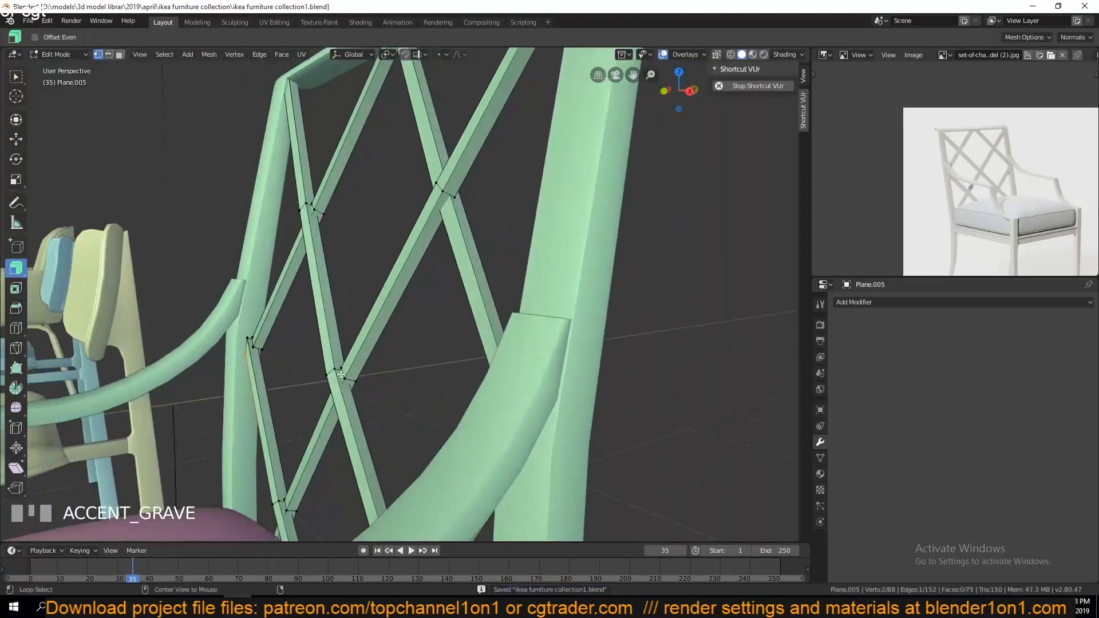
left_click(343, 376, "alt")
key("g")
key("y")
left_click(353, 377)
key("3")
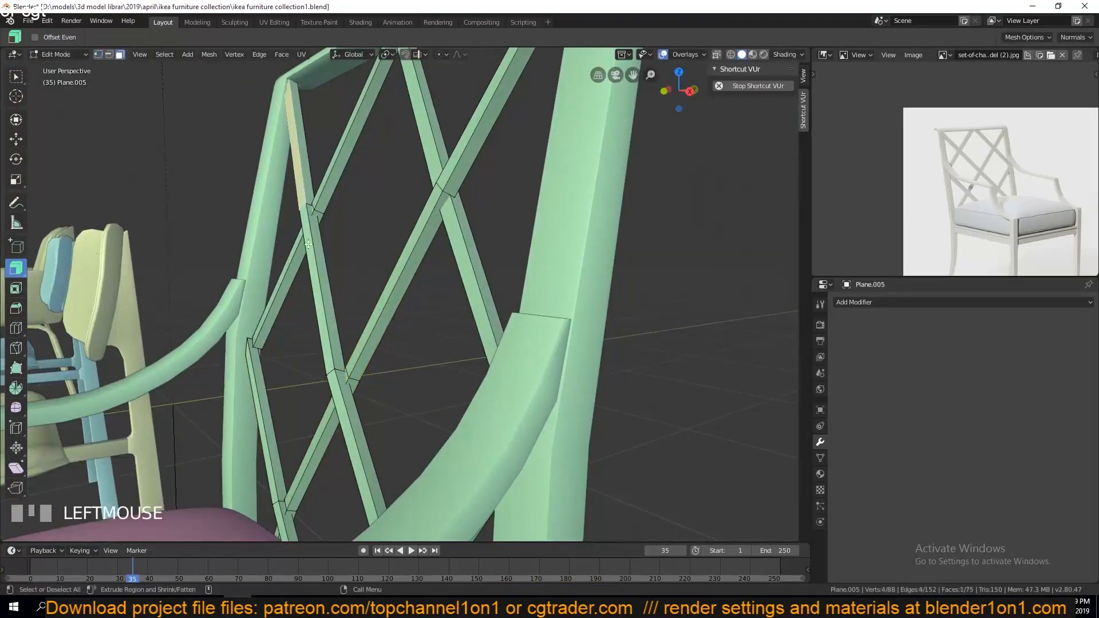
key("g")
key("y")
left_click(367, 391)
- Select the entire long diagonal strip rising to the top rail's right corner, move it in depth, and save the file
scroll(368, 389, "down", 4)
middle_click_drag(395, 209, 302, 193)
left_click(301, 193)
left_click(331, 289, "shift")
left_click(395, 448, "shift")
key("grave")
middle_click_drag(395, 449, 416, 440)
key("g")
key("y")
key("Escape")
key("ctrl+l")
key("g")
left_click(367, 425)
key("Tab")
scroll(253, 348, "down", 2)
key("grave")
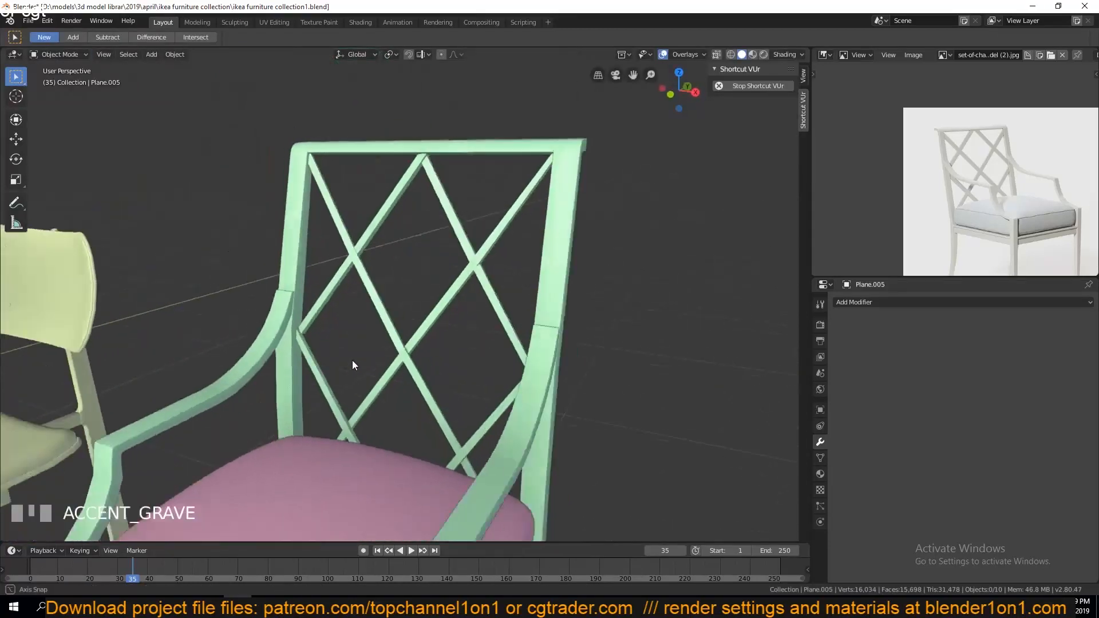
scroll(367, 365, "up", 2)
key("ctrl+s")
- Select the whole strip descending from the top peak to the right side post and move it along the Y axis
key("grave")
key("Tab")
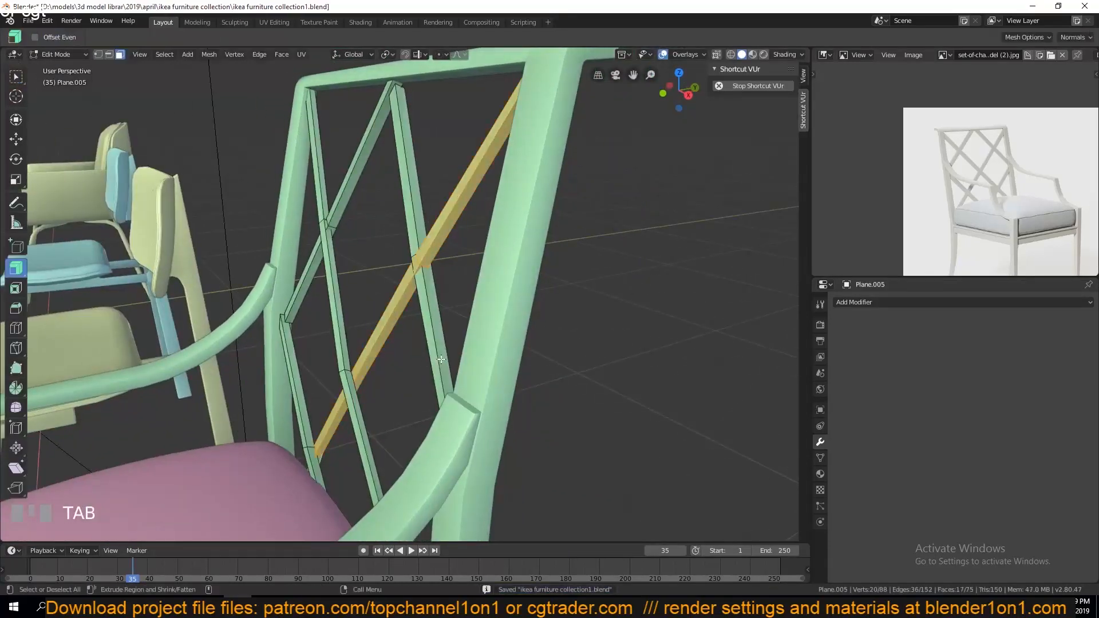
left_click(438, 360)
key("ctrl+l")
key("g")
key("y")
left_click(446, 359)
- Move the peak end face of the right descending strip up and sideways into the top rail
middle_click_drag(446, 359, 305, 352)
left_click(365, 102)
key("KP_1")
scroll(369, 140, "up", 2)
middle_click_drag(368, 139, 419, 399, "shift")
key("shift+z")
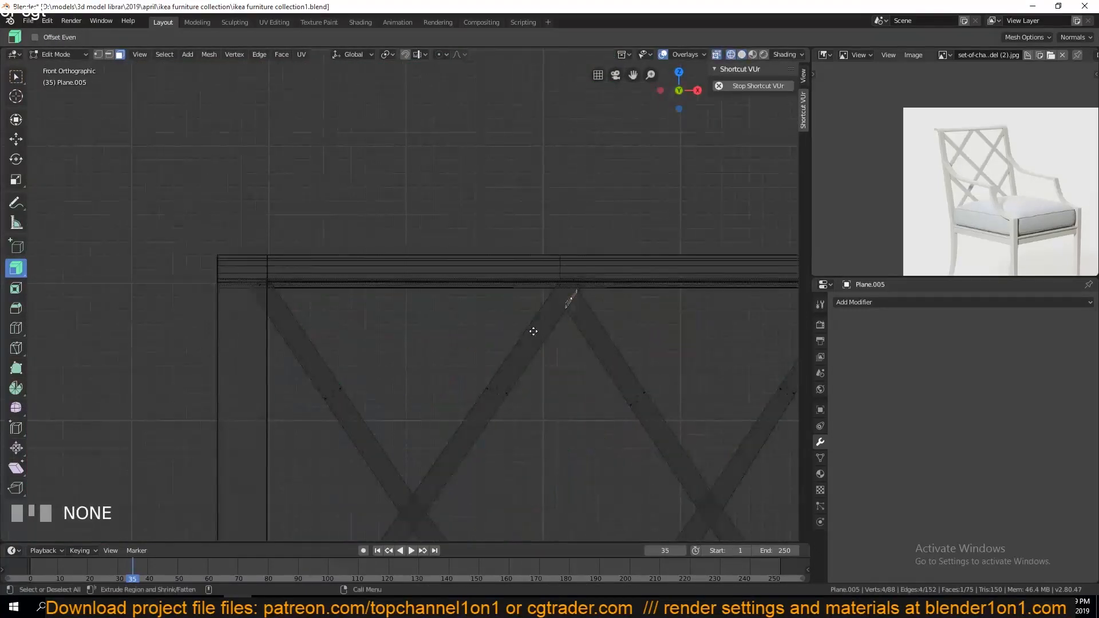
key("g")
left_click(522, 316)
key("s")
key("z")
right_click(520, 311)
scroll(601, 326, "up", 7)
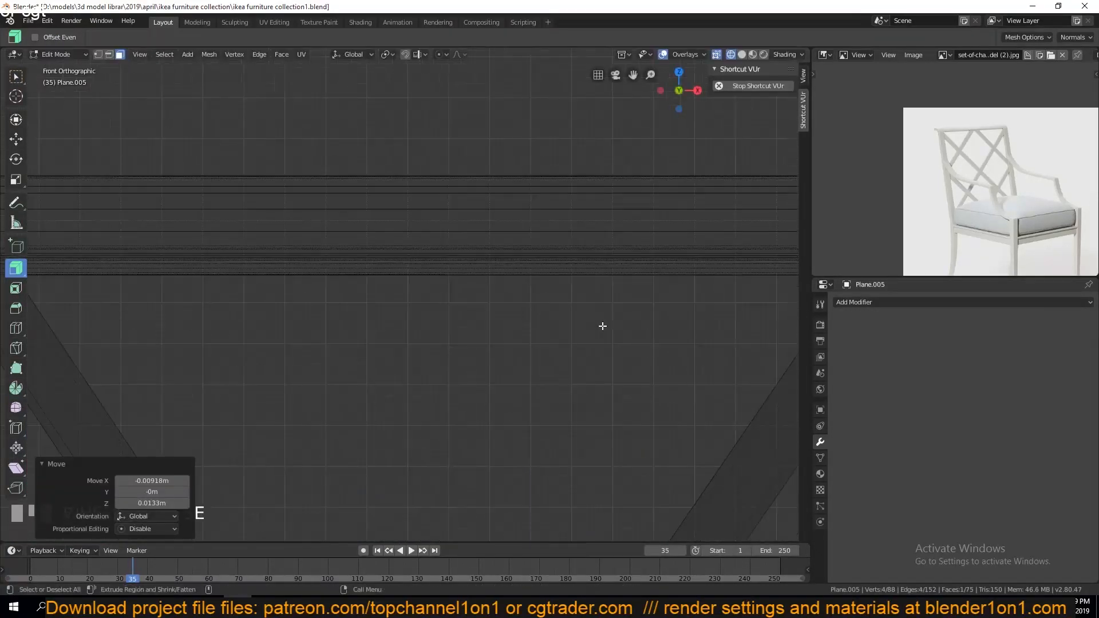
- Slide the strip's outer corner vertices along their edges at the peak, nudge its end face further into the top rail, and save
key("KP_Decimal")
key("1")
scroll(601, 322, "down", 5)
key("alt+a")
key("c")
key("g")
key("g")
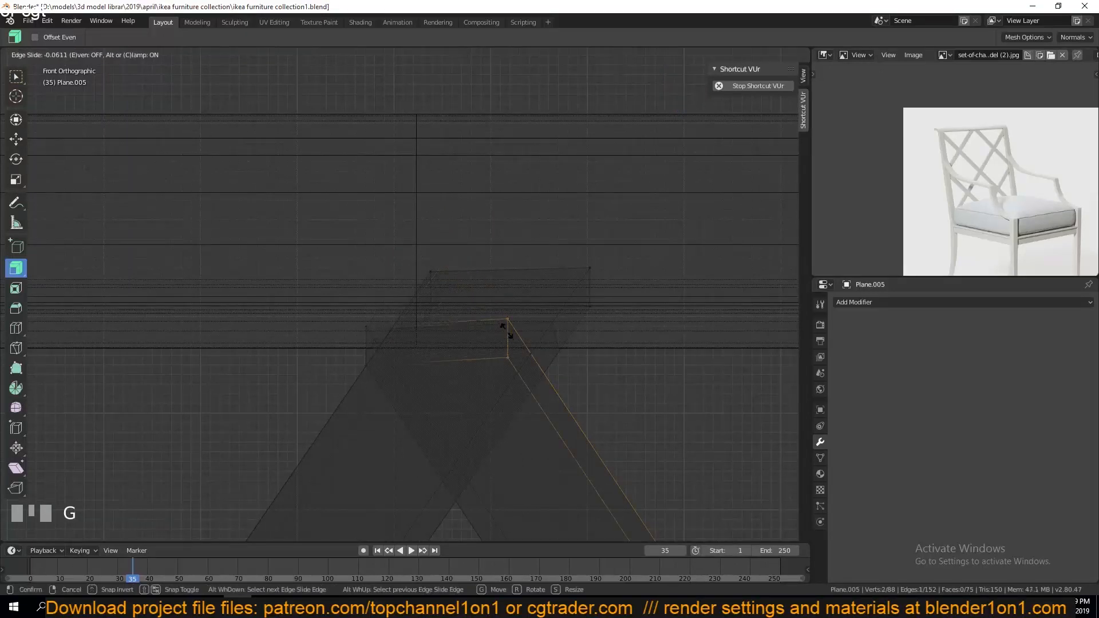
left_click(514, 333)
key("3")
left_click(456, 356)
key("g")
left_click(452, 346)
key("KP_3")
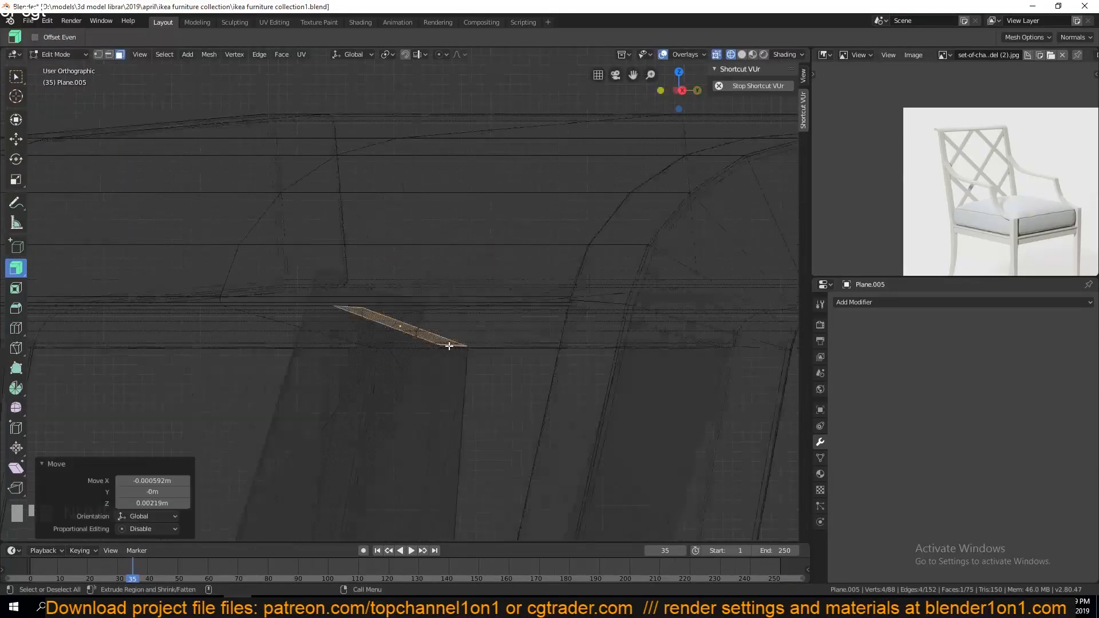
scroll(455, 364, "down", 3)
key("Tab")
key("shift+z")
scroll(428, 397, "down", 8)
key("grave")
mouse_move(426, 399)
middle_mouse_down()
mouse_move(382, 448)
mouse_move(521, 314)
mouse_move(504, 362)
mouse_move(490, 296)
mouse_move(567, 304)
middle_mouse_up()
scroll(527, 322, "down", 4)
key("ctrl+s")
- Try a level 2 Subdivision Surface modifier on the chair's leg and armrest frame
key("grave")
scroll(590, 315, "up", 5)
left_click(599, 319)
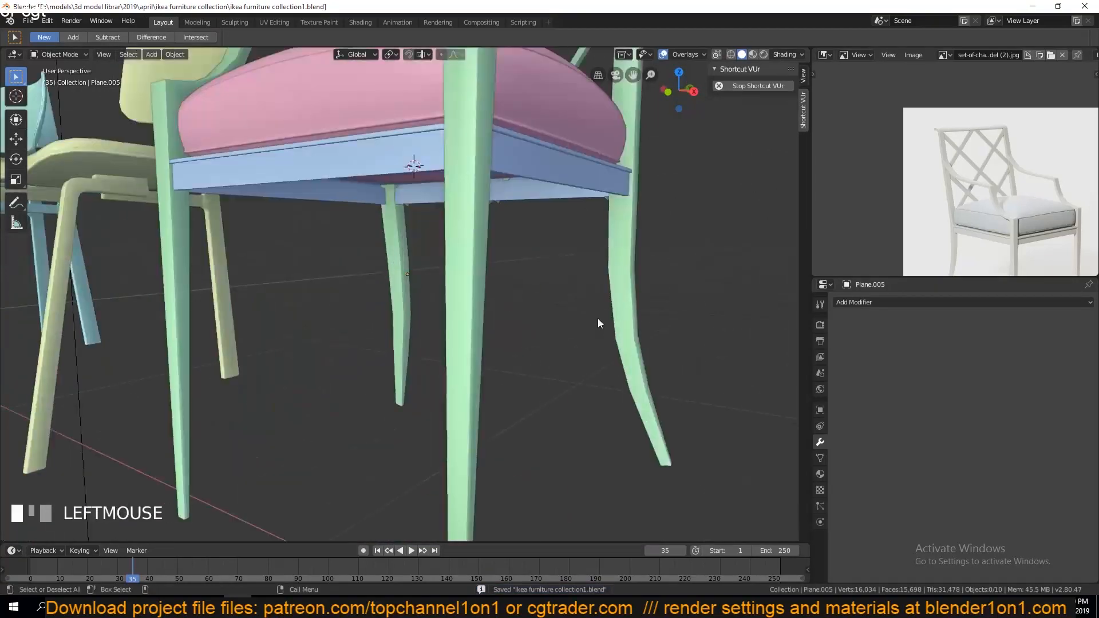
scroll(602, 338, "down", 5)
key("ctrl+2")
left_click(1087, 320)
key("ctrl+z")
left_click(842, 320)
left_click(1086, 339)
- Try to add an edge loop close to the foot of the front leg
key("Tab")
scroll(520, 396, "up", 3)
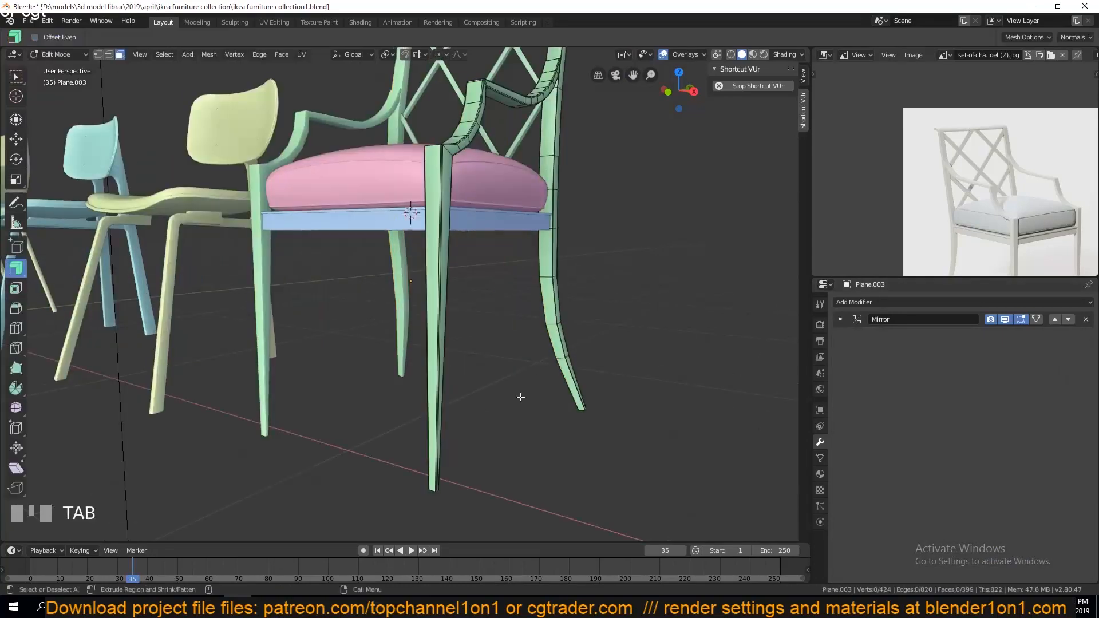
key("grave")
middle_click_drag(520, 397, 390, 358)
scroll(366, 338, "up", 1)
key("ctrl+r")
left_click(270, 244)
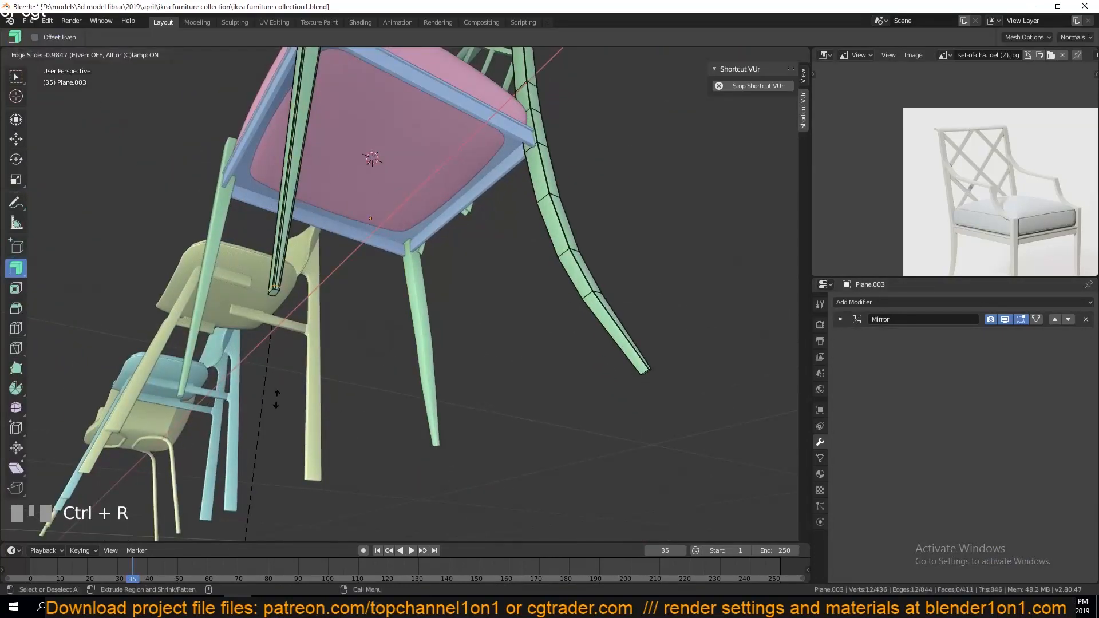
key("ctrl+z")
scroll(127, 294, "down", 2)
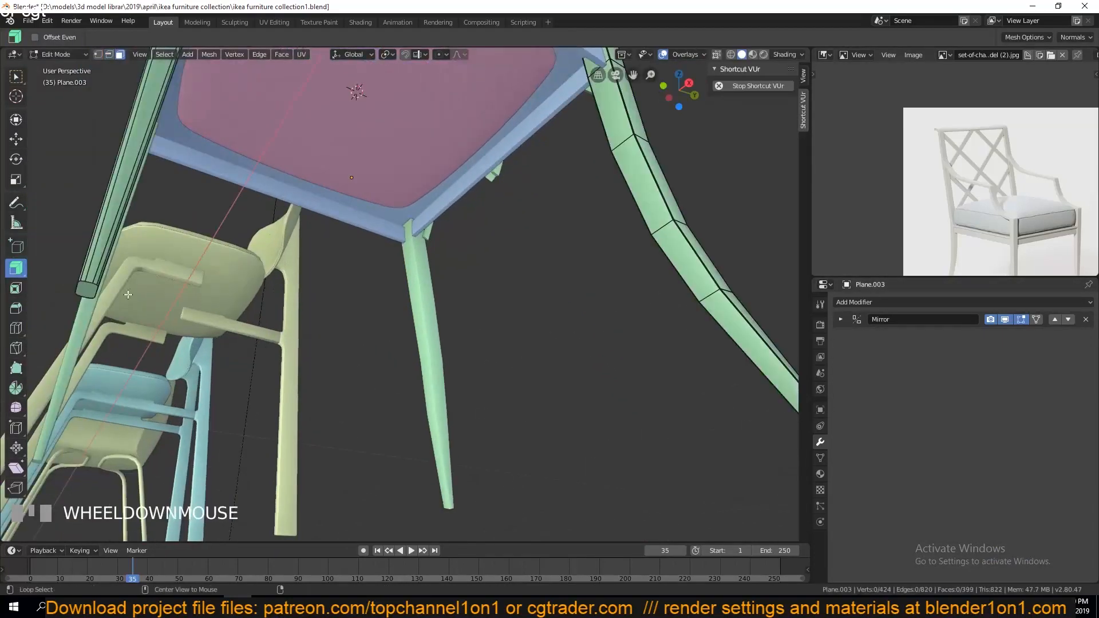
left_click(95, 285, "alt")
middle_click_drag(487, 356, 268, 311, "shift")
middle_click_drag(433, 332, 390, 333)
middle_click_drag(170, 256, 196, 276, "shift")
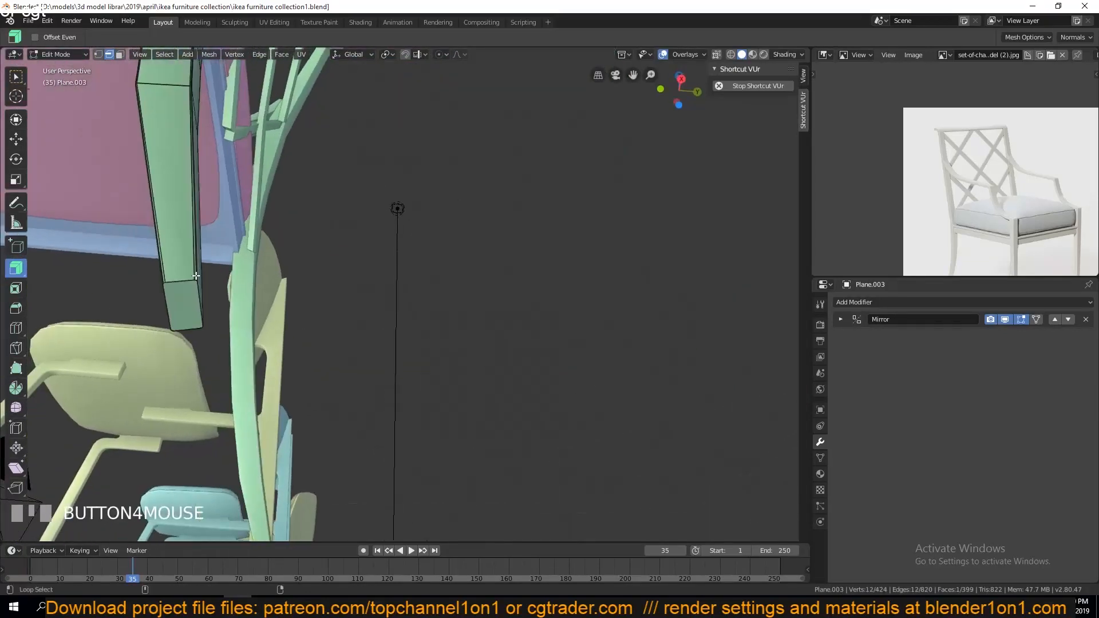
key("Escape")
- Apply rotation and scale to the chair's leg and armrest frame, return to mesh editing and save the file
key("a")
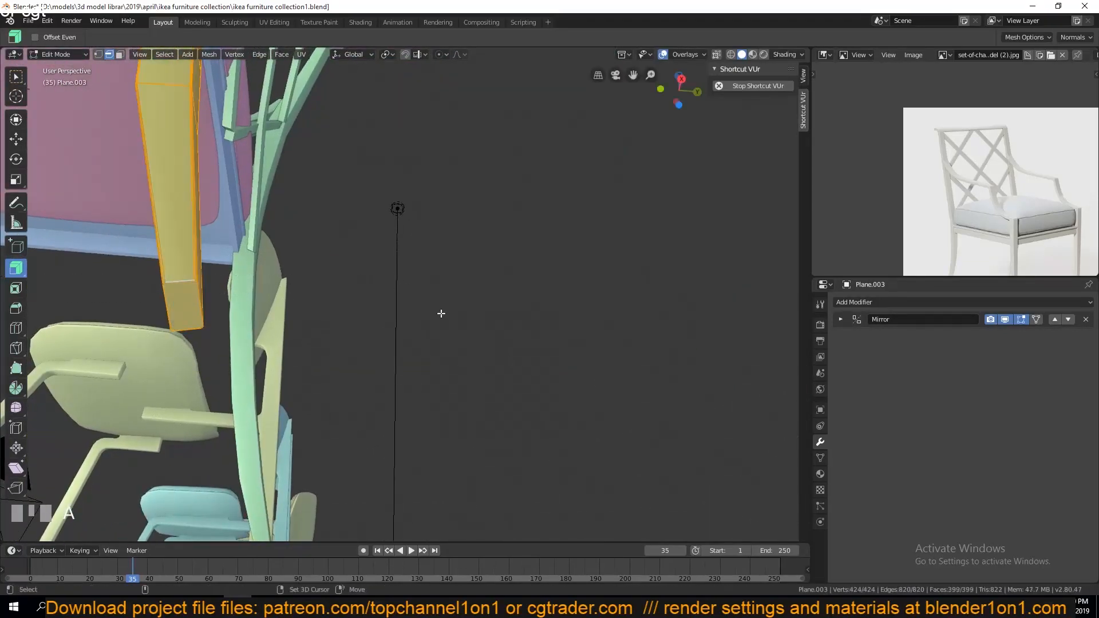
right_click(487, 287)
key("Tab")
key("ctrl+a")
left_click(487, 289)
left_click(238, 253)
key("ctrl+a")
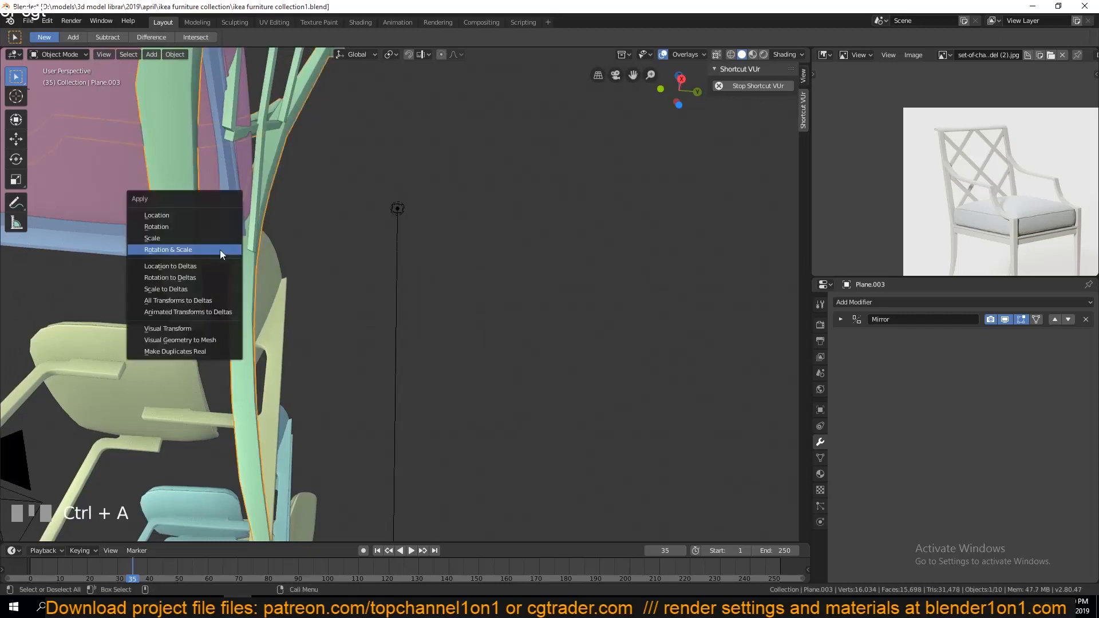
left_click(220, 250)
key("Tab")
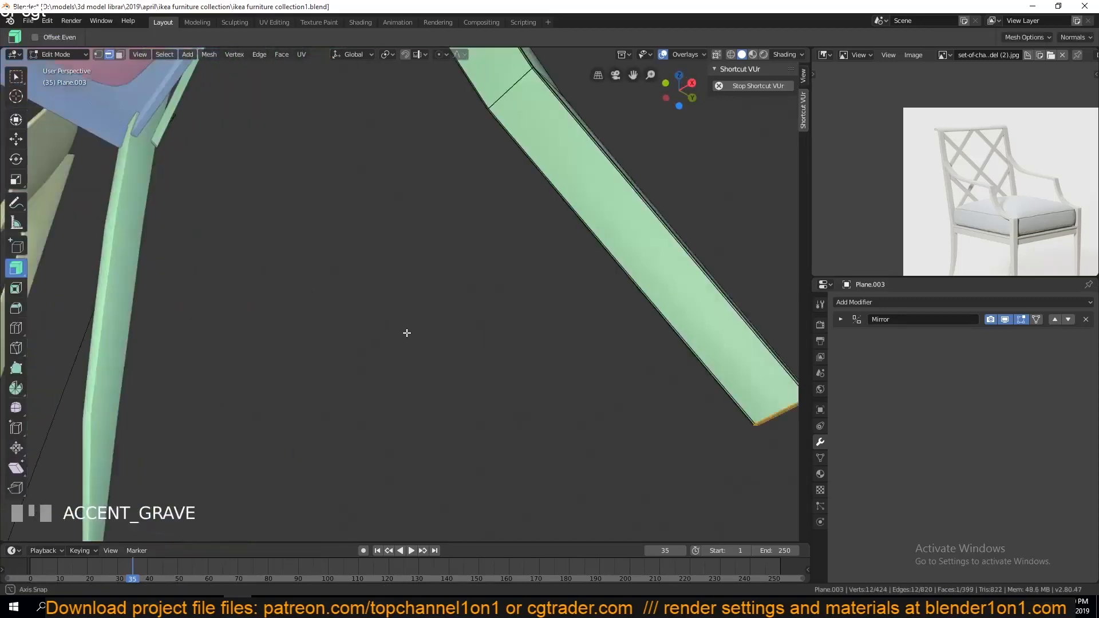
mouse_move(438, 387)
middle_mouse_down()
mouse_move(443, 357)
mouse_move(422, 339)
mouse_move(432, 393)
middle_mouse_up()
key("ctrl+s")
- Widen the back lattice's upper-left rising strip by moving its lower side faces outward in front view
key("KP_1")
scroll(425, 347, "up", 7)
scroll(433, 389, "down", 4)
middle_click_drag(424, 229, 462, 339, "shift")
scroll(461, 339, "up", 10)
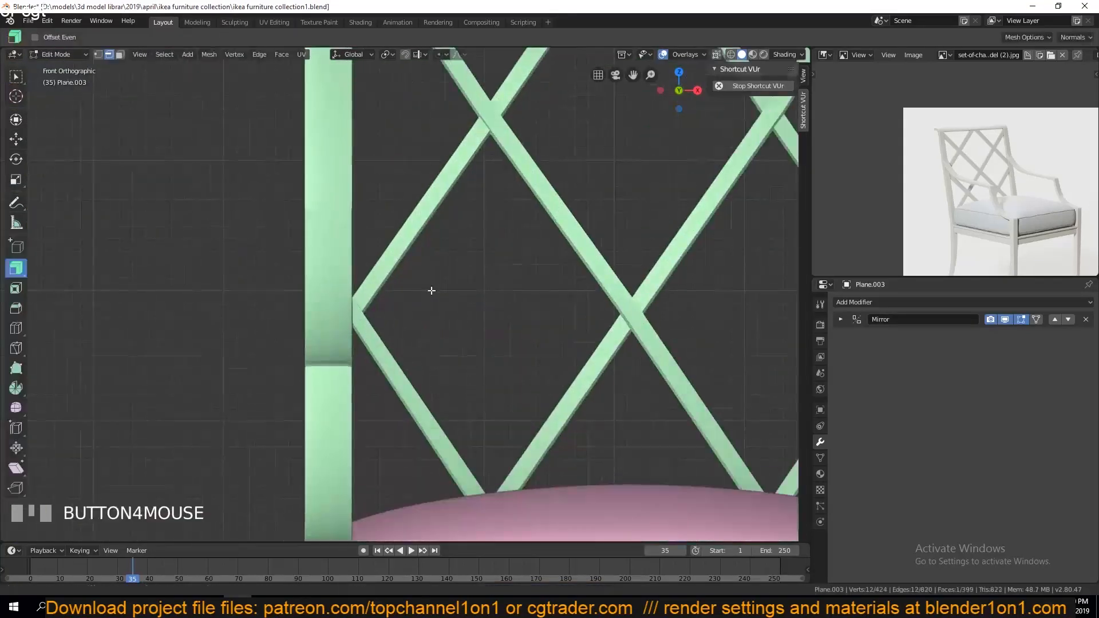
left_click(393, 302)
key("Tab")
middle_click_drag(540, 107, 419, 269, "shift")
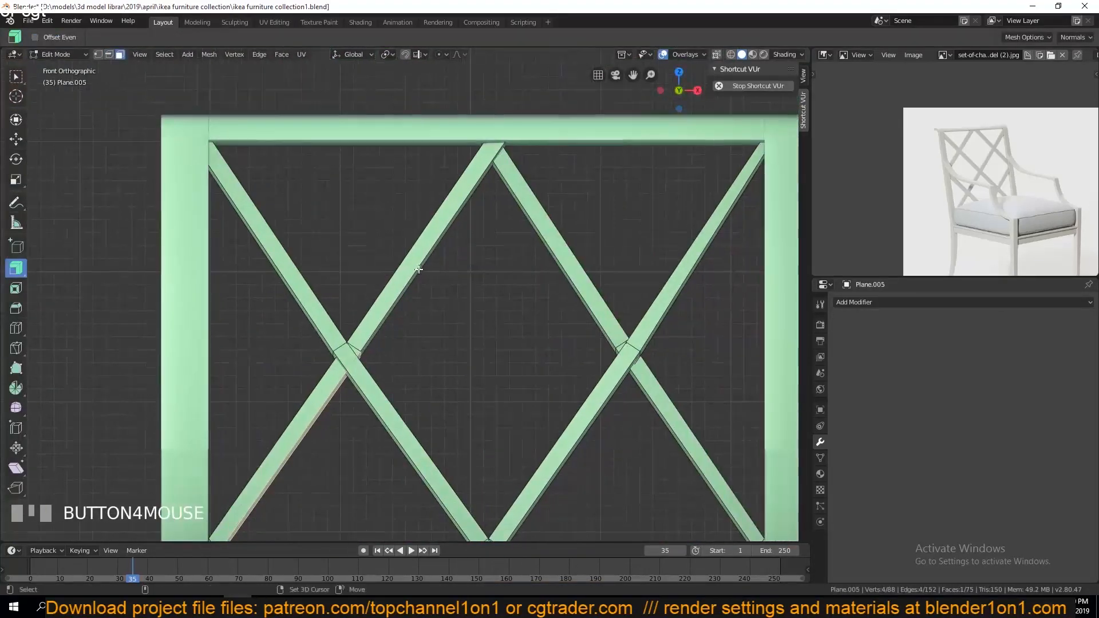
left_click(420, 268, "shift")
key("g")
left_click(419, 304)
- Shift the widened strip's outer corner vertices at the peak sideways into the top rail and save
key("1")
key("shift+z")
key("alt+a")
key("c")
left_click(537, 150)
key("g")
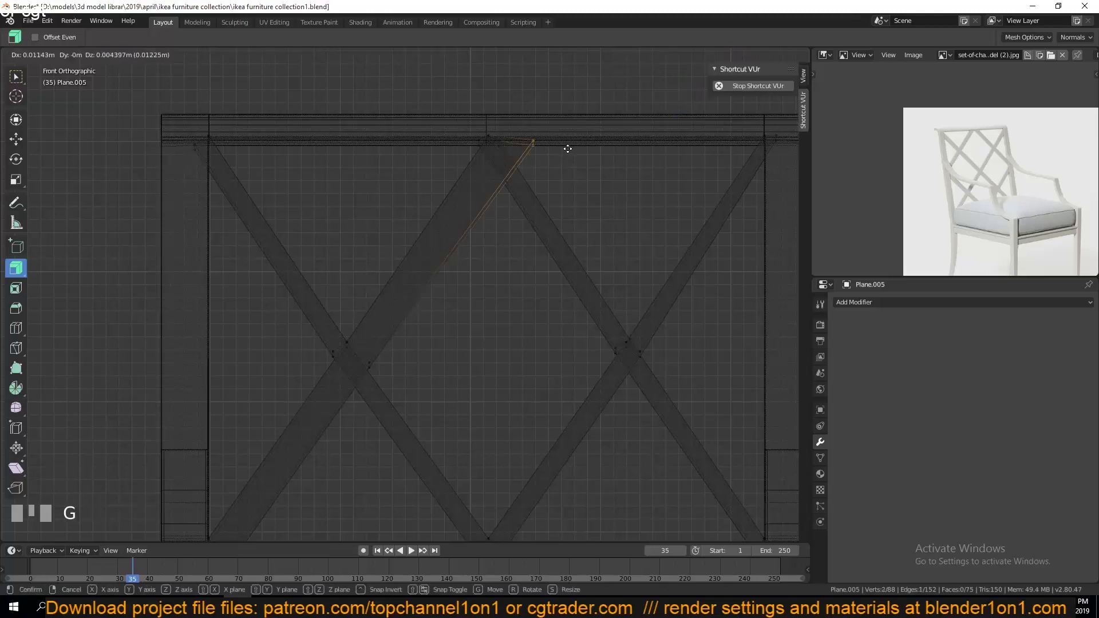
left_click(560, 146)
scroll(564, 150, "down", 2)
middle_click_drag(641, 288, 621, 219, "shift")
key("Tab")
key("shift+z")
key("alt+a")
key("ctrl+s")
- Widen the lower rising strip and the short lower-left descending strip of the lattice by moving their side faces outward
middle_click_drag(560, 302, 596, 206, "shift")
key("Tab")
key("shift+z")
key("3")
left_click(351, 508, "shift")
key("g")
left_click(442, 371)
left_click(334, 369, "alt")
left_click(334, 368)
middle_click_drag(431, 521, 419, 444, "shift")
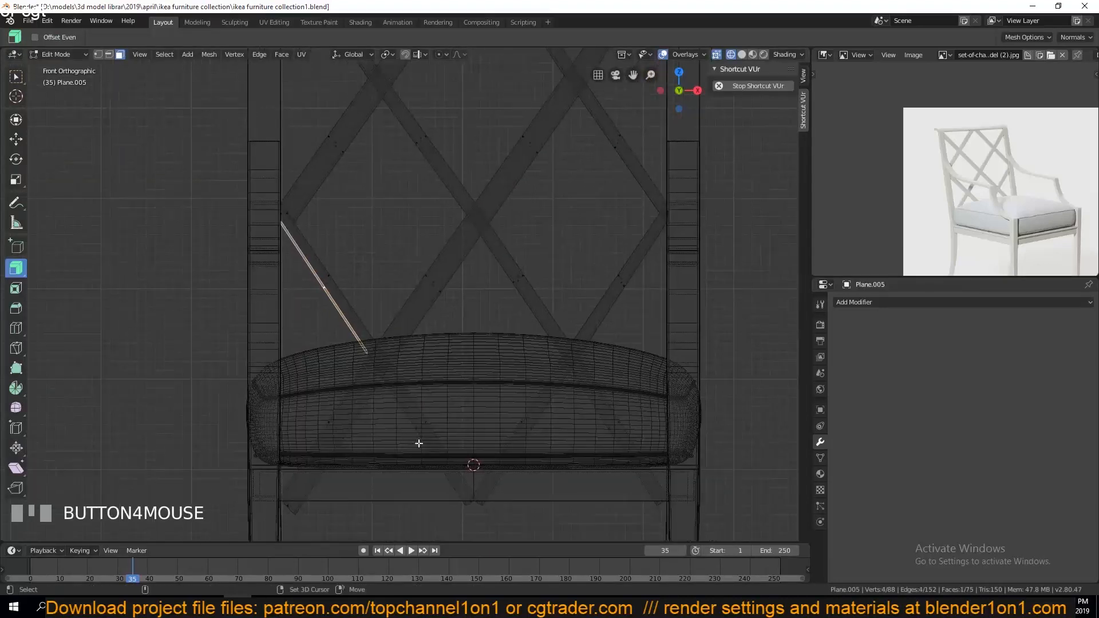
- Pull the protruding bottom end vertices of the lattice strips up within the seat rail
key("alt+a")
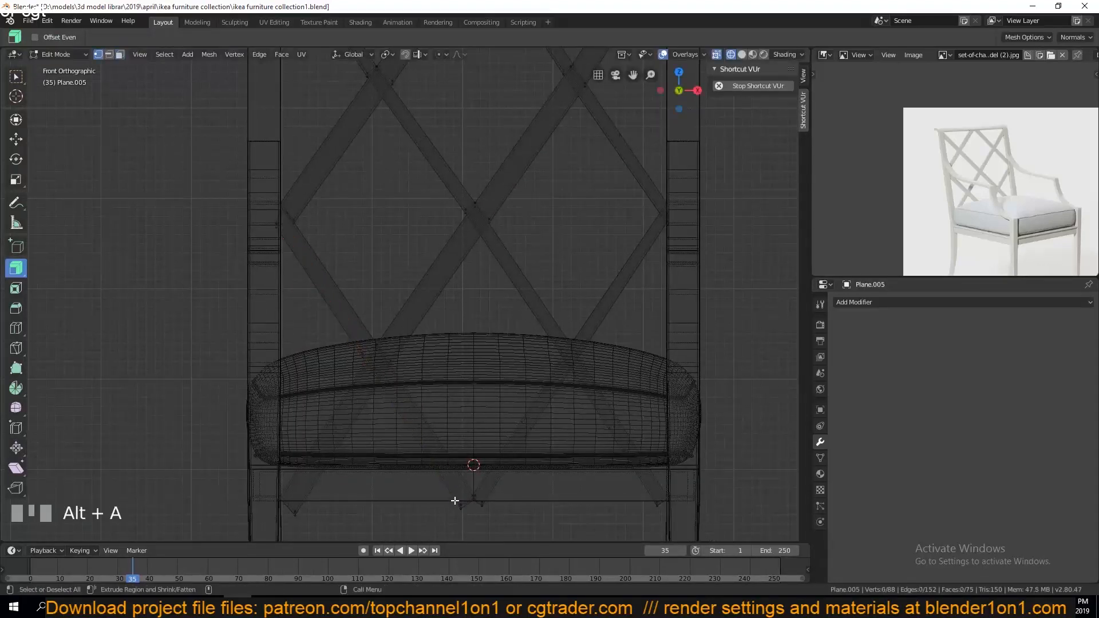
left_click(466, 514)
left_click(502, 511)
key("g")
left_click(337, 499)
key("c")
left_click(662, 486)
left_click(633, 465)
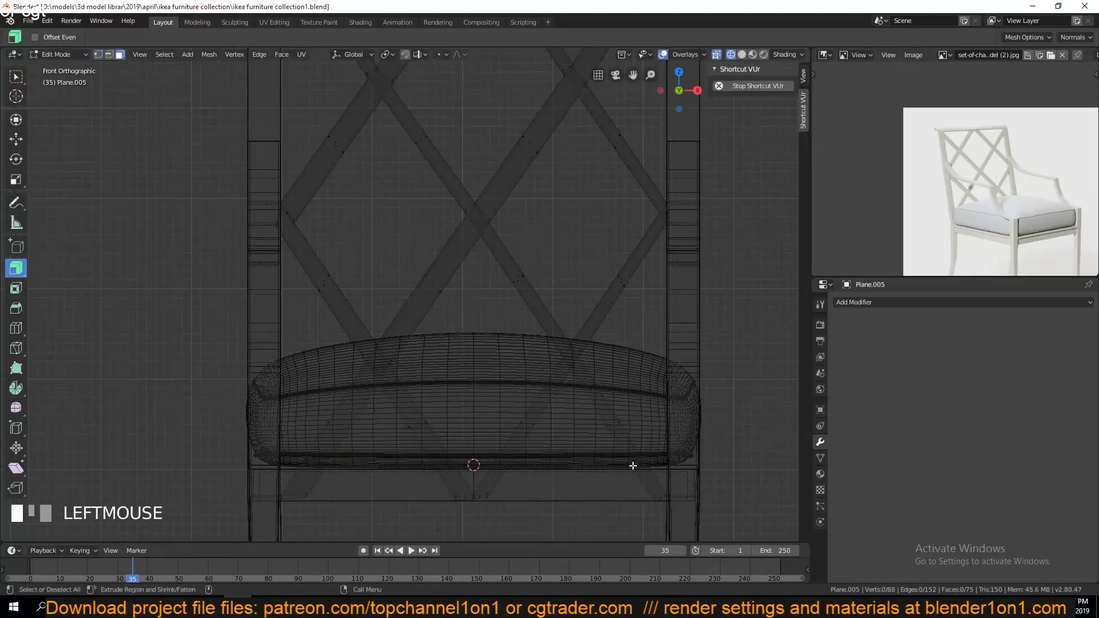
- Widen the long descending lattice strip by moving its lower side faces outward
middle_click_drag(413, 148, 459, 228, "shift")
left_click(383, 100, "shift")
key("g")
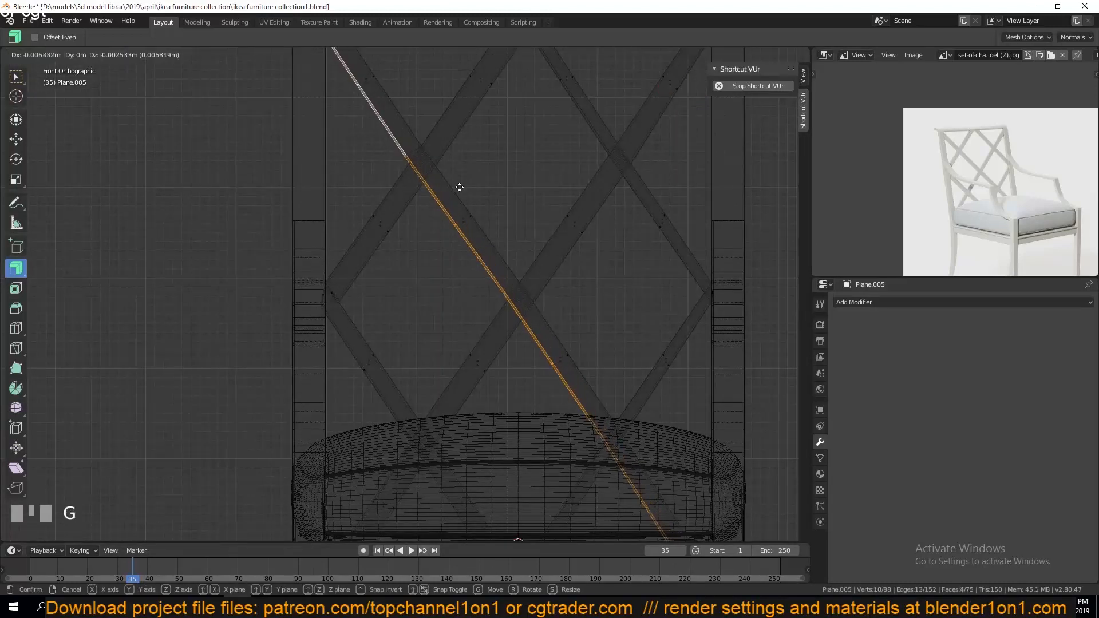
left_click(459, 187)
middle_click_drag(458, 188, 409, 106, "shift")
- Reposition the long descending strip's lower and upper end vertices to fit within the chair frame
key("1")
key("c")
left_click(626, 492)
middle_click_drag(465, 348, 574, 504, "shift")
key("c")
left_click(364, 100)
right_click(363, 101)
left_click(394, 136)
left_click(427, 166)
middle_click_drag(577, 344, 496, 354, "shift")
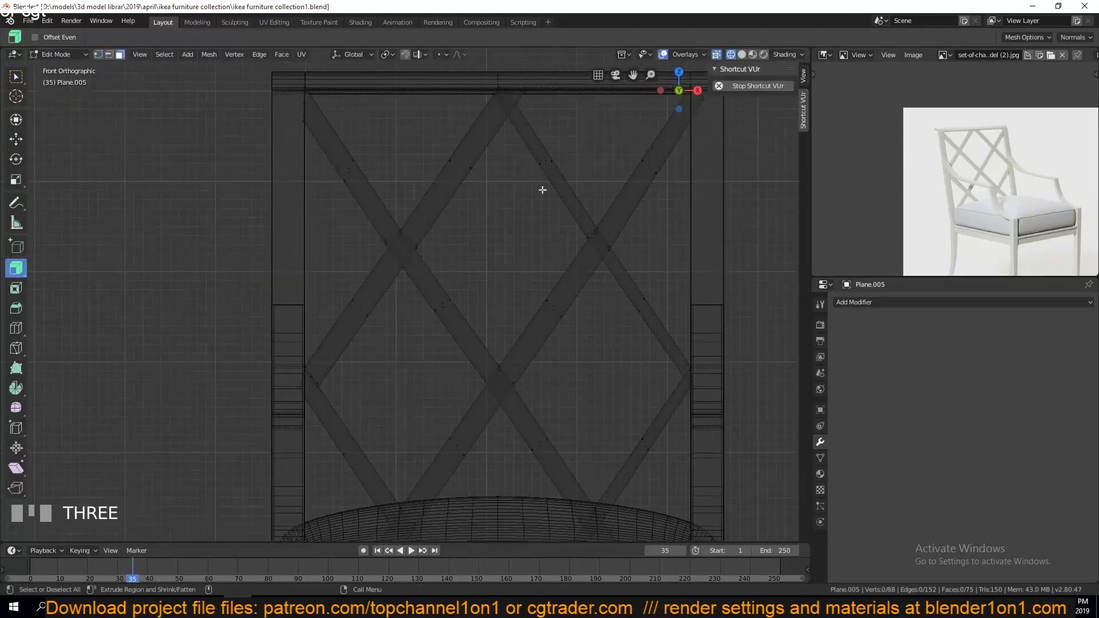
- Widen the right descending strip by moving its lower side faces outward and fit its peak end vertices into the top rail
left_click(635, 315, "shift")
key("1")
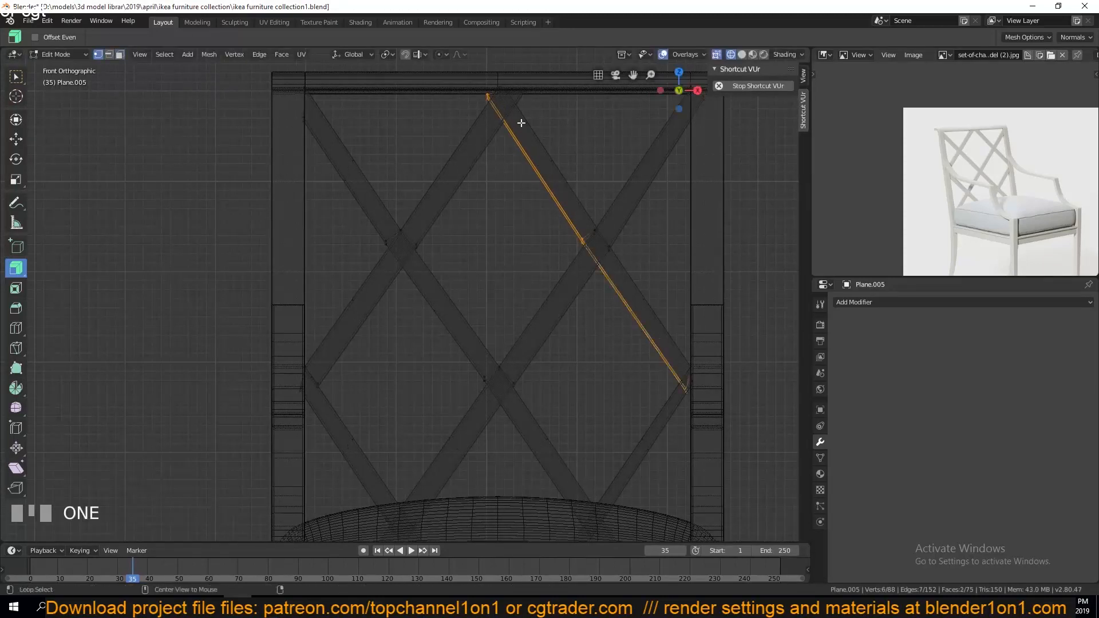
left_click(483, 130)
left_click(516, 172)
- Move the right descending strip's lower end vertices into the side post, return to Object Mode and save
key("c")
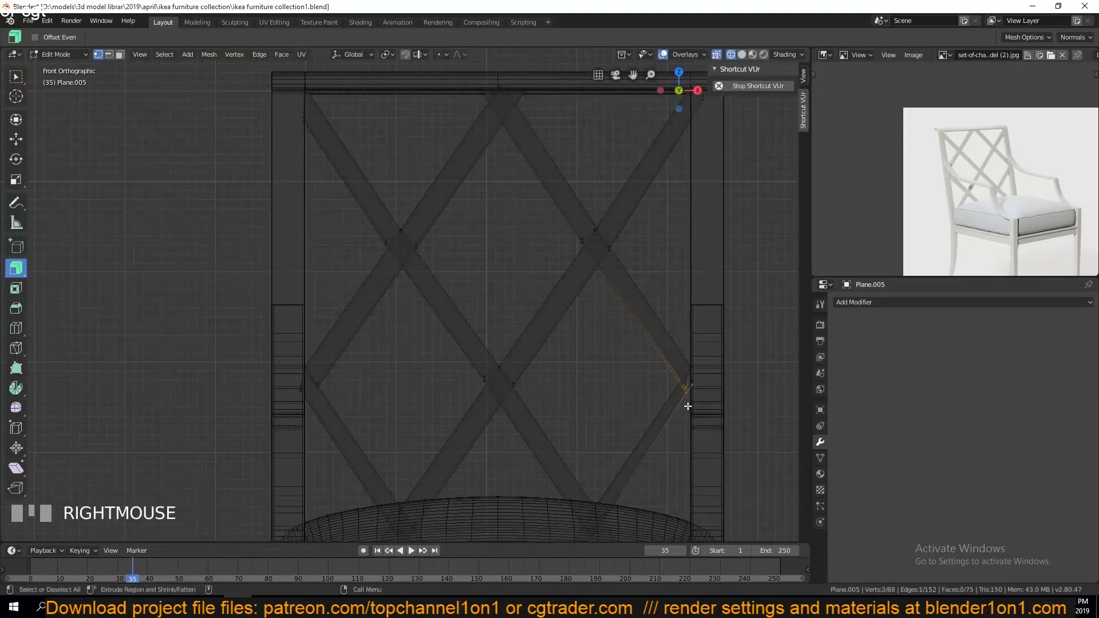
left_click(679, 401)
right_click(679, 400)
key("g")
left_click(685, 407)
key("Tab")
key("shift+z")
mouse_move(682, 350)
middle_mouse_down()
mouse_move(575, 334)
mouse_move(476, 375)
mouse_move(500, 430)
mouse_move(347, 375)
mouse_move(446, 311)
middle_mouse_up()
key("ctrl+s")
- Move the seat cushion along the Y axis to fit it against the chair frame
scroll(446, 311, "up", 4)
left_click(404, 318)
key("Tab")
scroll(413, 373, "down", 2)
key("Tab")
middle_click_drag(414, 373, 480, 390)
key("g")
key("y")
left_click(472, 388)
- Save the file and turn off the viewport display of the cushion's Subdivision modifier
scroll(375, 370, "down", 5)
middle_click_drag(375, 370, 464, 369)
key("ctrl+s")
left_click(1008, 319)
middle_click_drag(510, 297, 440, 286)
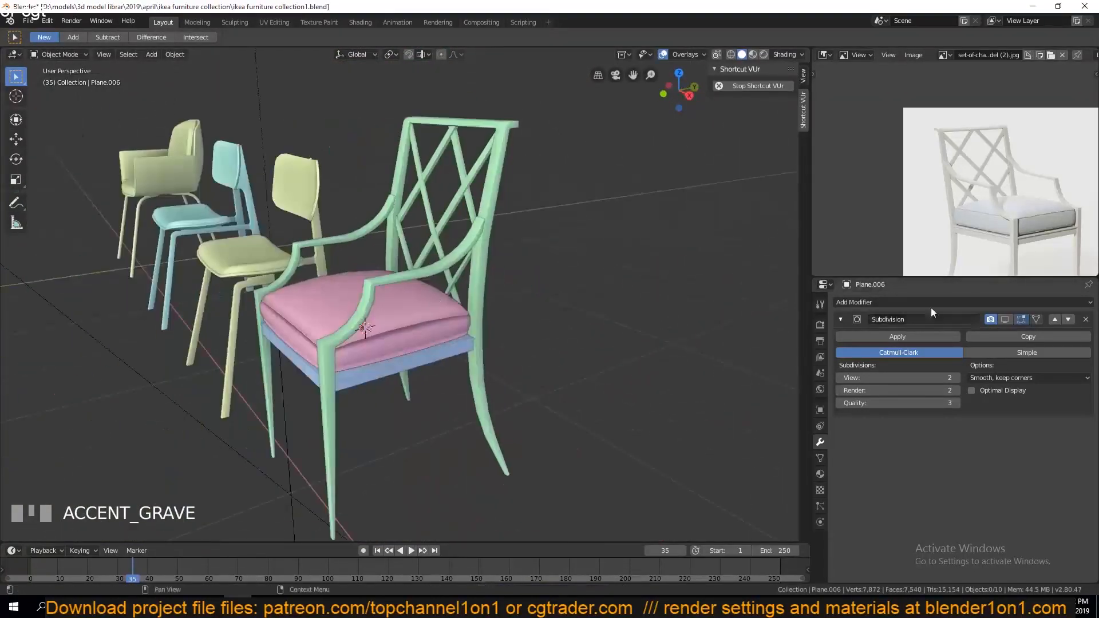
- Select the leg and armrest frame and try applying its Mirror modifier
left_click(444, 330, "shift")
left_click(476, 290, "shift")
left_click(841, 319)
left_click(854, 337)
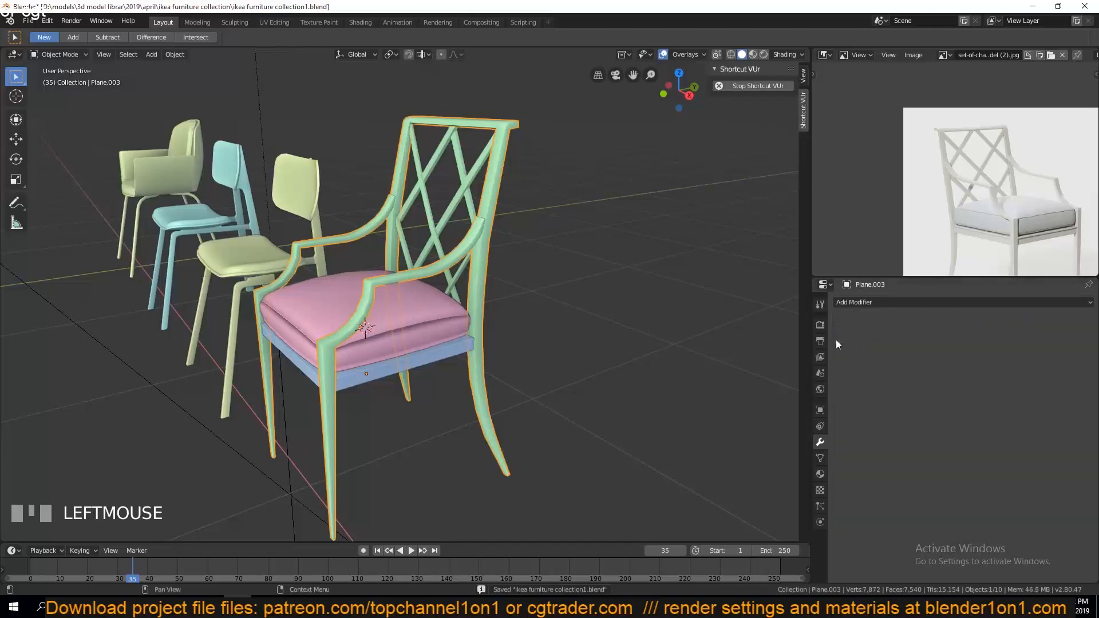
key("ctrl+z")
- Mark the lengthwise edge loops along the armrest underside, front leg and back leg as seams and save
scroll(400, 292, "up", 3)
key("Tab")
key("2")
left_click(342, 286, "alt")
middle_click_drag(338, 281, 343, 242)
left_click_drag(344, 241, 484, 176, "alt")
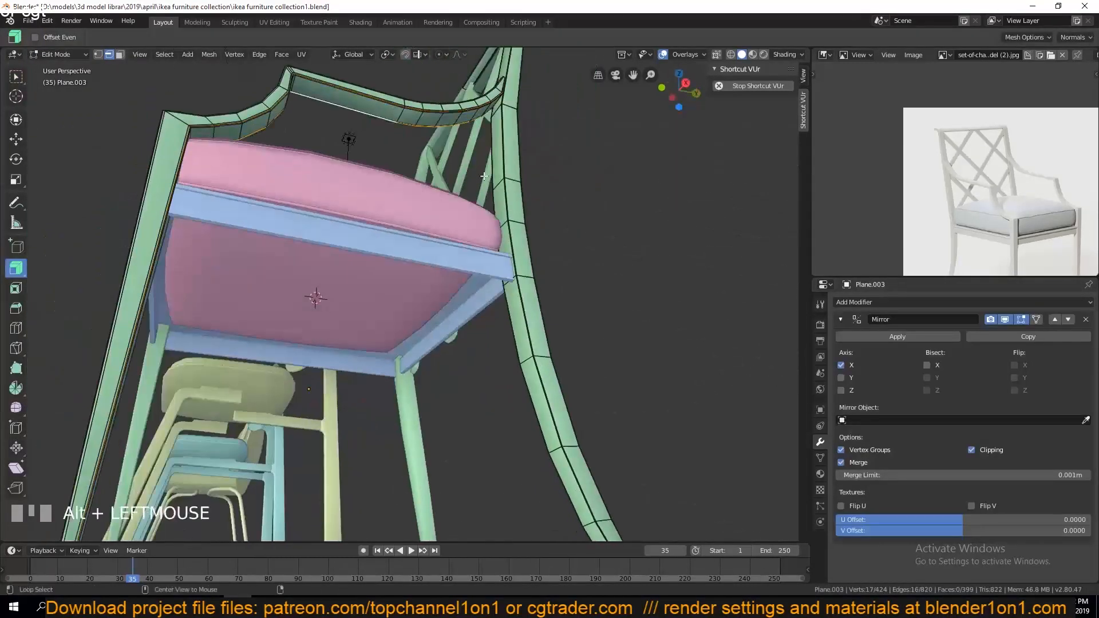
key("shift+z")
key("shift+z")
mouse_move(294, 248)
middle_mouse_down()
mouse_move(564, 452)
mouse_move(559, 438)
middle_mouse_up()
left_click(510, 221, "alt+shift")
mouse_move(511, 221)
middle_mouse_down()
mouse_move(450, 223)
mouse_move(515, 224)
middle_mouse_up()
key("ctrl+e")
left_click(476, 425)
middle_click_drag(476, 425, 467, 333)
key("alt+a")
key("Tab")
key("Tab")
key("Tab")
key("ctrl+s")
- Mark the crosswise edge loop where the top rail meets the back post as a seam
scroll(459, 329, "up", 5)
key("Tab")
scroll(468, 318, "up", 6)
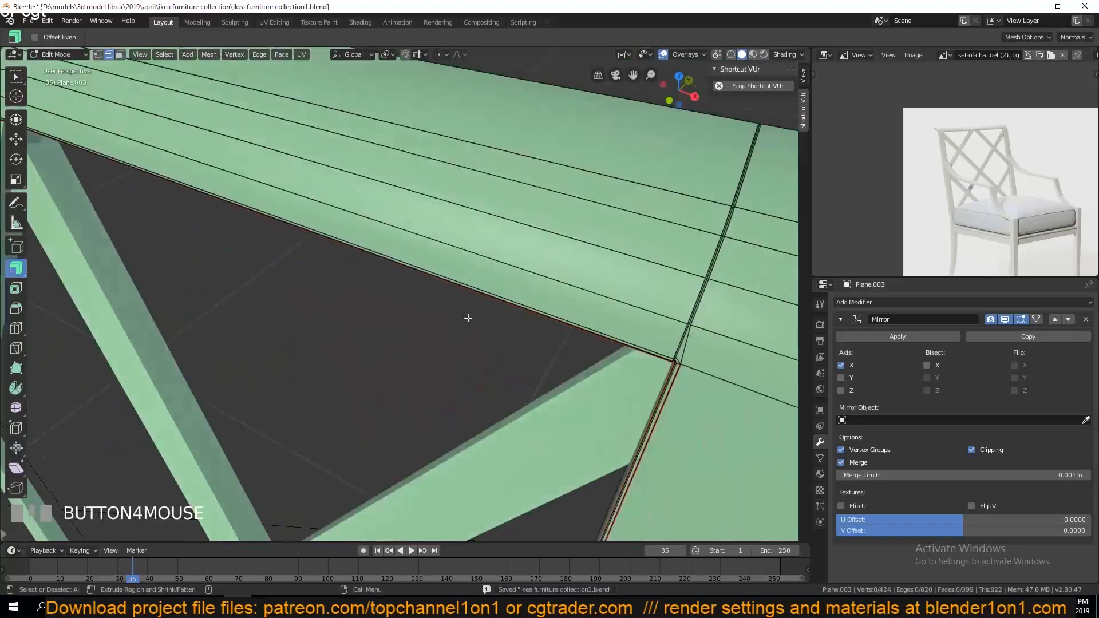
key("shift+z")
left_click(708, 271, "alt")
left_click(740, 271)
left_click(710, 266, "alt")
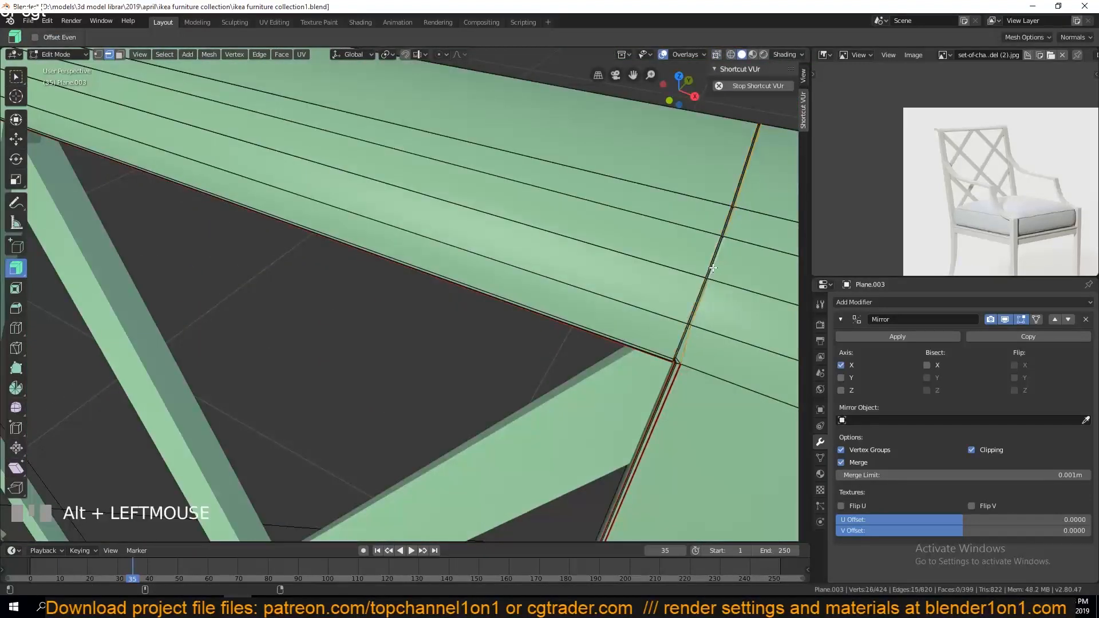
key("grave")
scroll(709, 348, "down", 5)
middle_click_drag(709, 347, 441, 304)
- Mark the rear edges at the top rail's outer end as seams
scroll(342, 260, "up", 4)
scroll(341, 264, "up", 2)
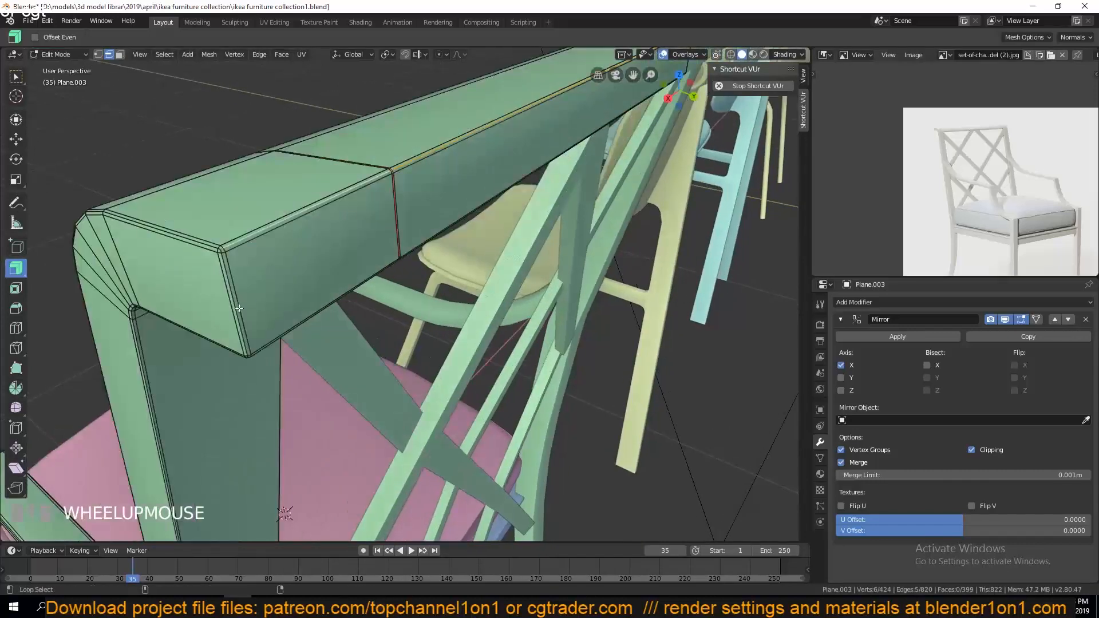
key("grave")
middle_click_drag(237, 309, 310, 280)
key("ctrl+e")
left_click(406, 317)
scroll(455, 304, "up", 4)
key("a")
scroll(310, 280, "down", 5)
- Select the end vertices of the front and back feet in wireframe, select the whole frame mesh and return to Object Mode
key("grave")
middle_click_drag(458, 380, 1021, 366)
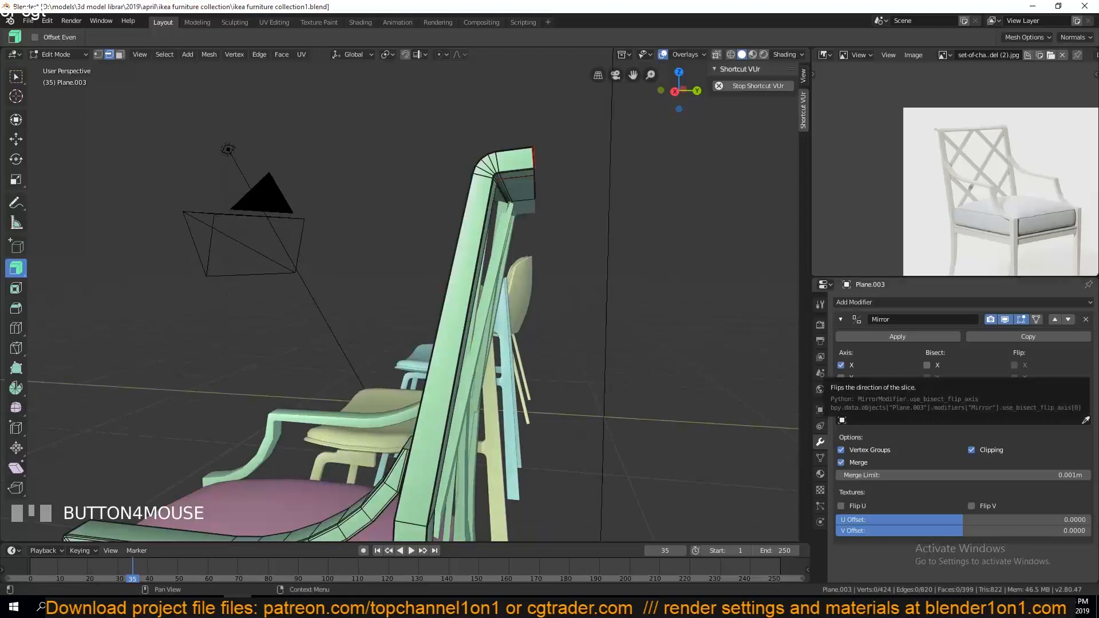
middle_click_drag(596, 250, 489, 319)
scroll(489, 319, "up", 3)
key("shift+z")
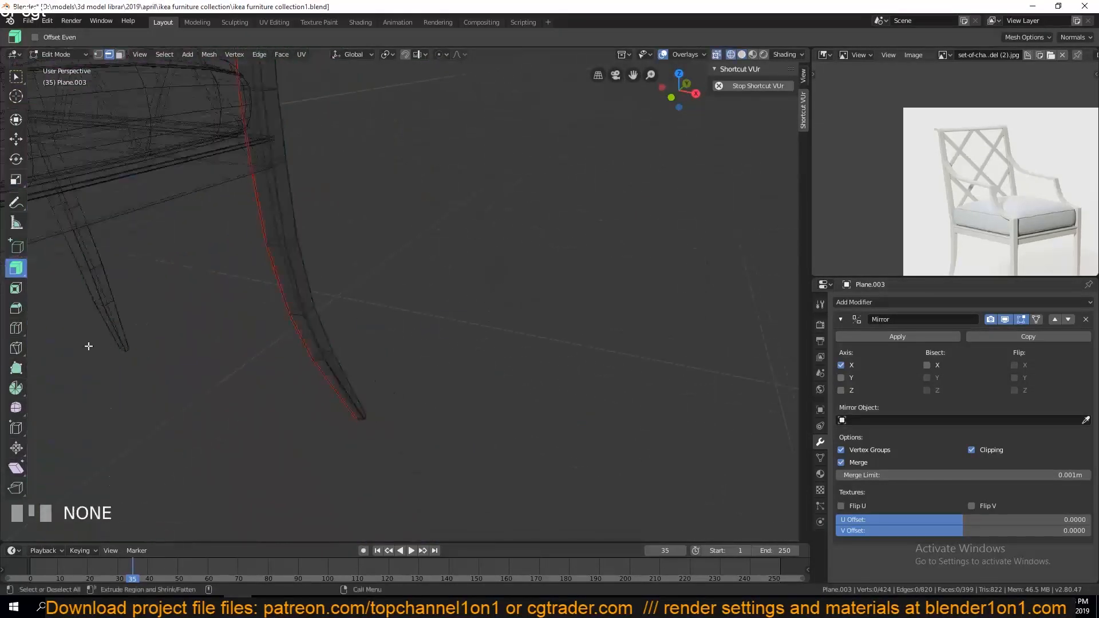
left_click(366, 431)
right_click(366, 430)
scroll(516, 253, "down", 4)
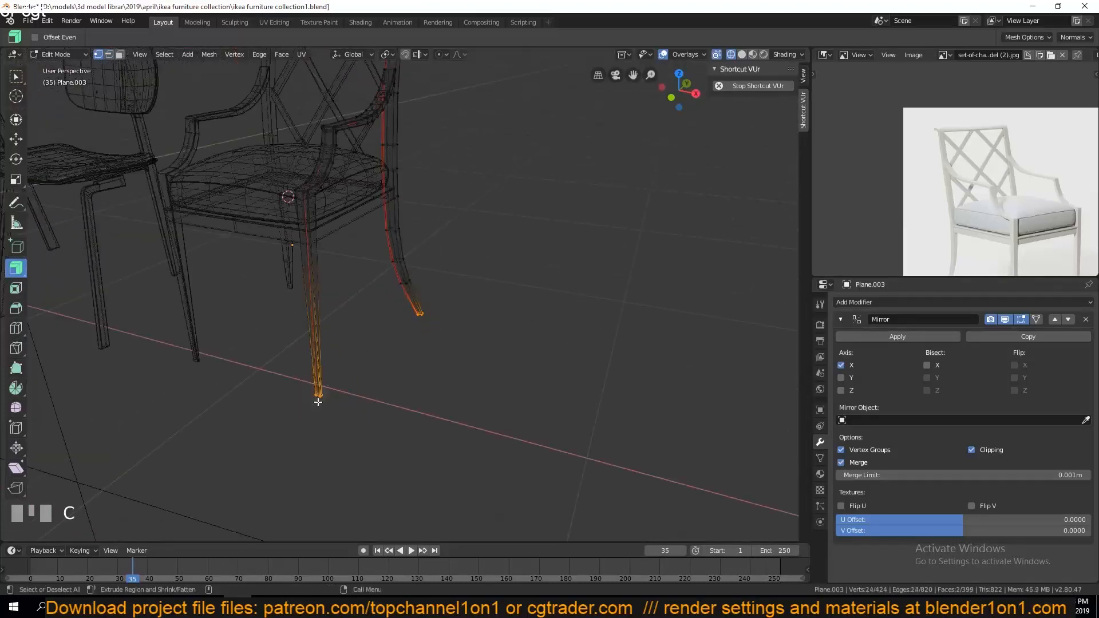
key("a")
key("Tab")
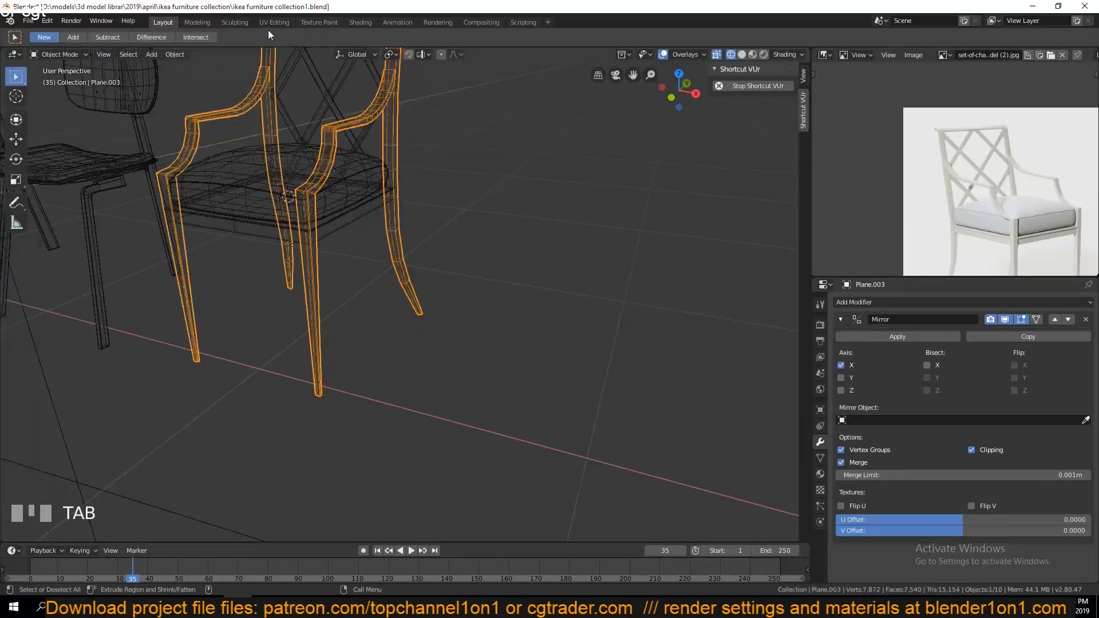
- Switch to the UV Editing workspace, select the chair frame's whole mesh and unwrap it
left_click(273, 23)
key("Tab")
key("a")
key("Tab")
key("Tab")
left_click(809, 225)
key("Tab")
key("a")
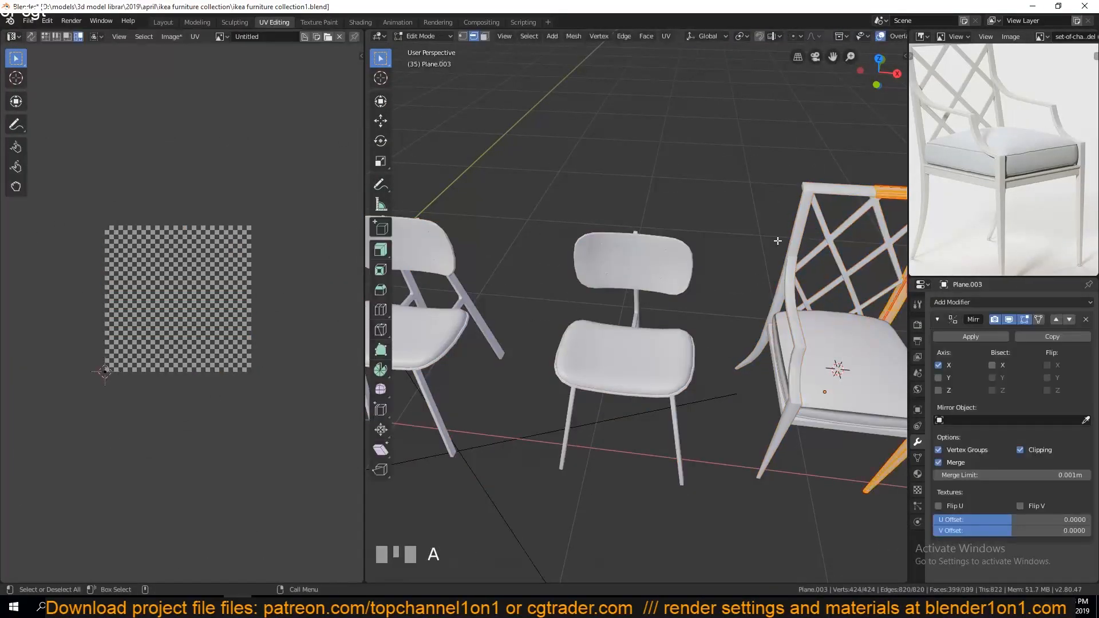
scroll(212, 338, "up", 6)
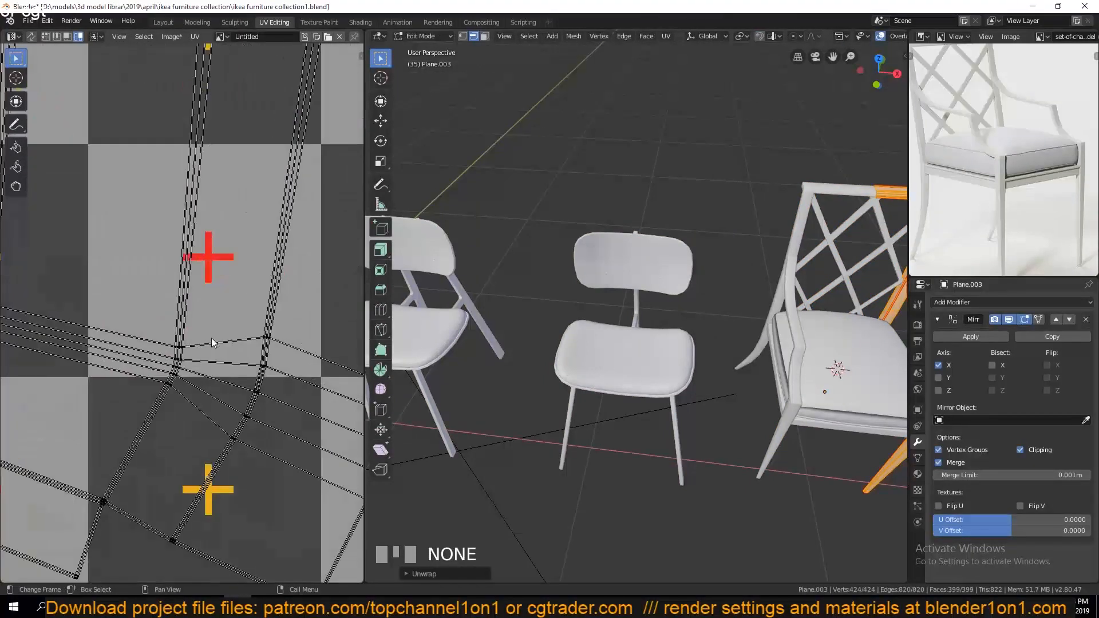
scroll(186, 418, "down", 3)
scroll(186, 418, "up", 10)
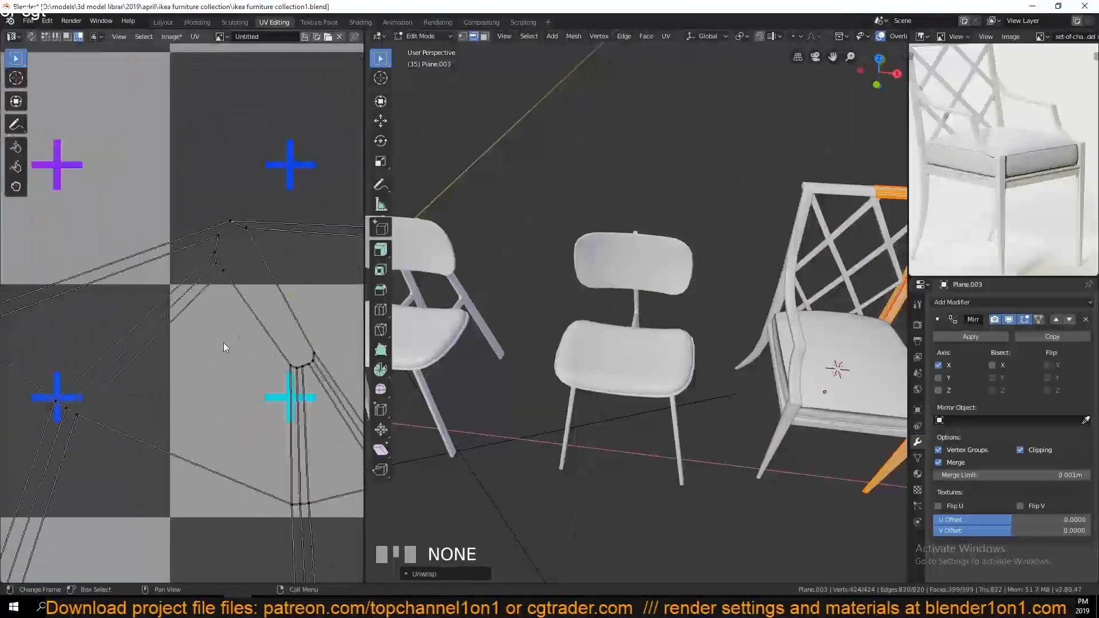
- Mark the edges linking two frame strips in the UV layout as seams and unwrap the whole frame again
left_click(243, 228)
key("2")
left_click(244, 228)
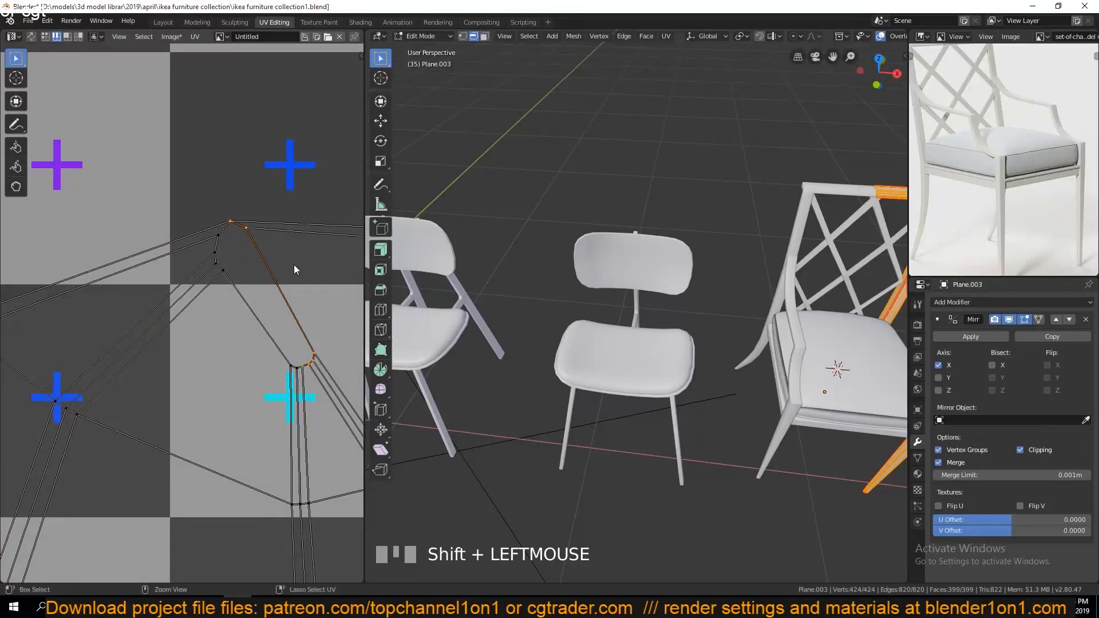
key("a")
key("u")
scroll(283, 332, "down", 2)
middle_click_drag(192, 288, 250, 349)
- Mark the short edges at the strip's pinched corner in the UV layout as seams and re-unwrap the frame
left_click(170, 309)
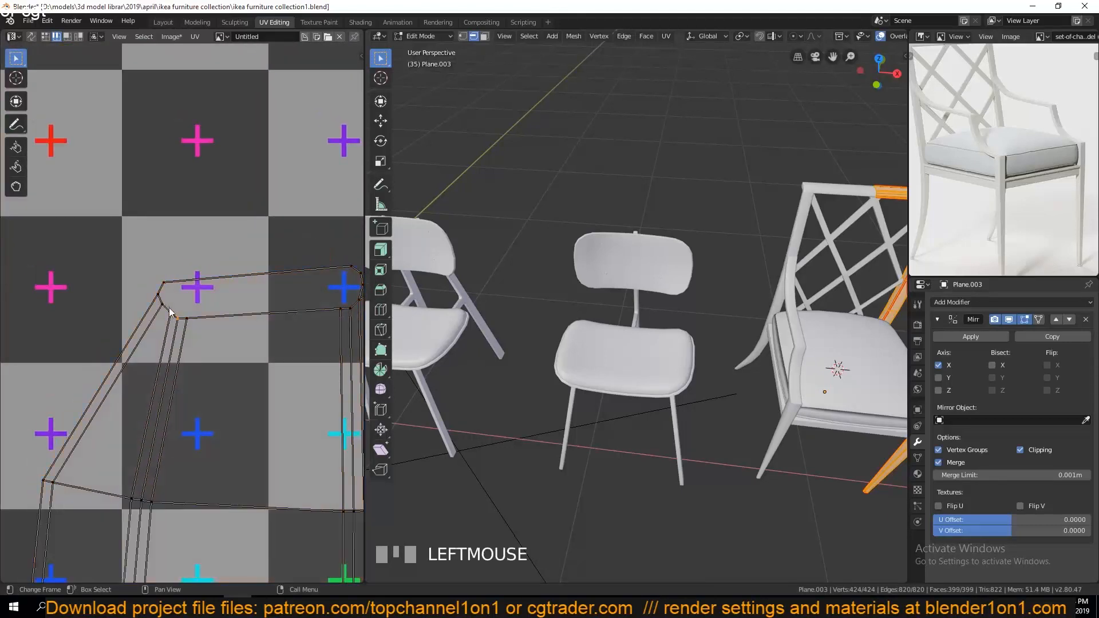
key("ctrl+e")
left_click(178, 299)
key("a")
key("u")
scroll(197, 314, "down", 1)
- Mark the remaining connecting edges at that corner as seams, unwrap the frame once more and return to Object Mode
left_click(179, 293)
key("ctrl+e")
left_click(179, 293)
key("a")
key("a")
key("u")
scroll(328, 312, "down", 10)
scroll(212, 361, "up", 5)
middle_click_drag(212, 361, 208, 265)
scroll(209, 265, "down", 5)
key("Tab")
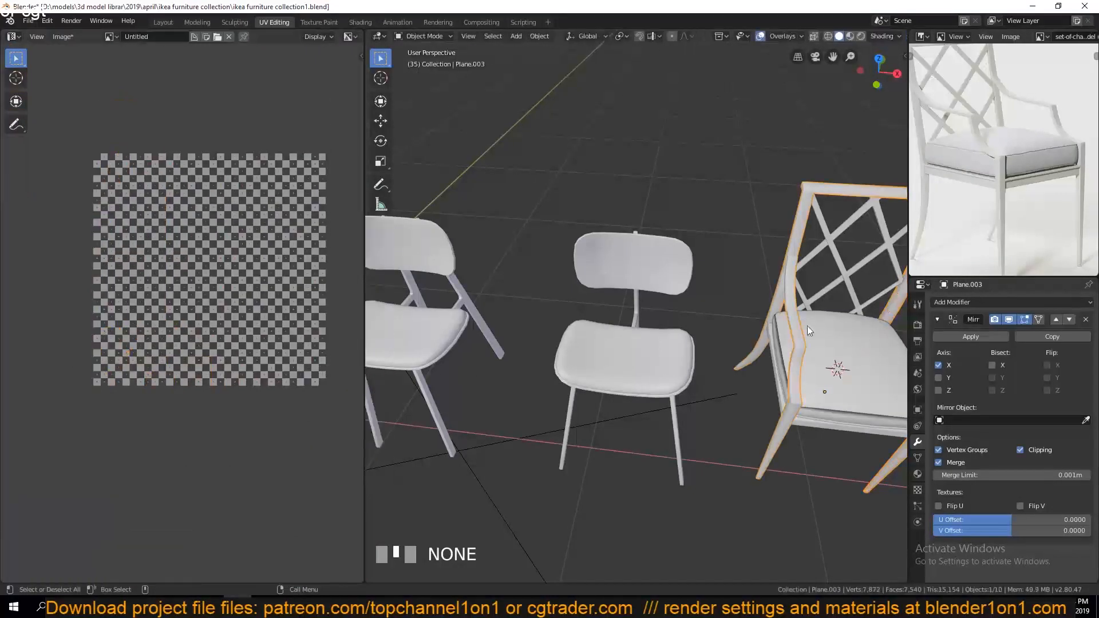
- Save the file, apply the frame's Mirror modifier and unwrap the complete frame mesh
middle_click_drag(819, 387, 714, 389, "shift")
key("ctrl+s")
left_click(971, 337)
key("Tab")
key("a")
key("u")
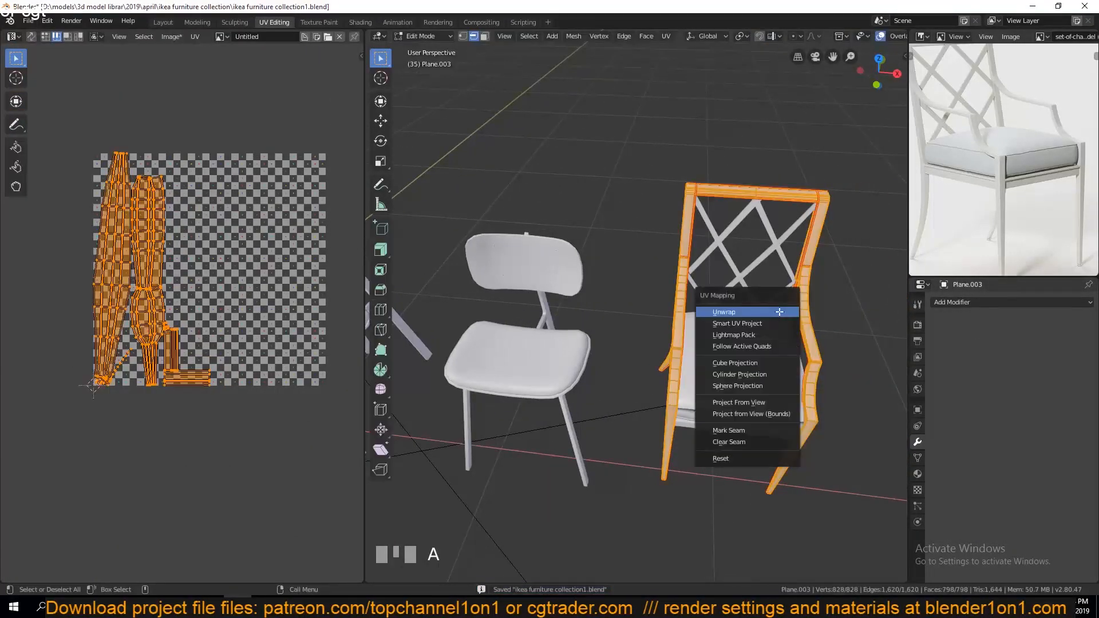
left_click(739, 312)
- Mark the edges still joining the narrow strips in the full frame's UV layout as seams
middle_click_drag(174, 284, 217, 377)
scroll(216, 377, "up", 15)
key("alt+a")
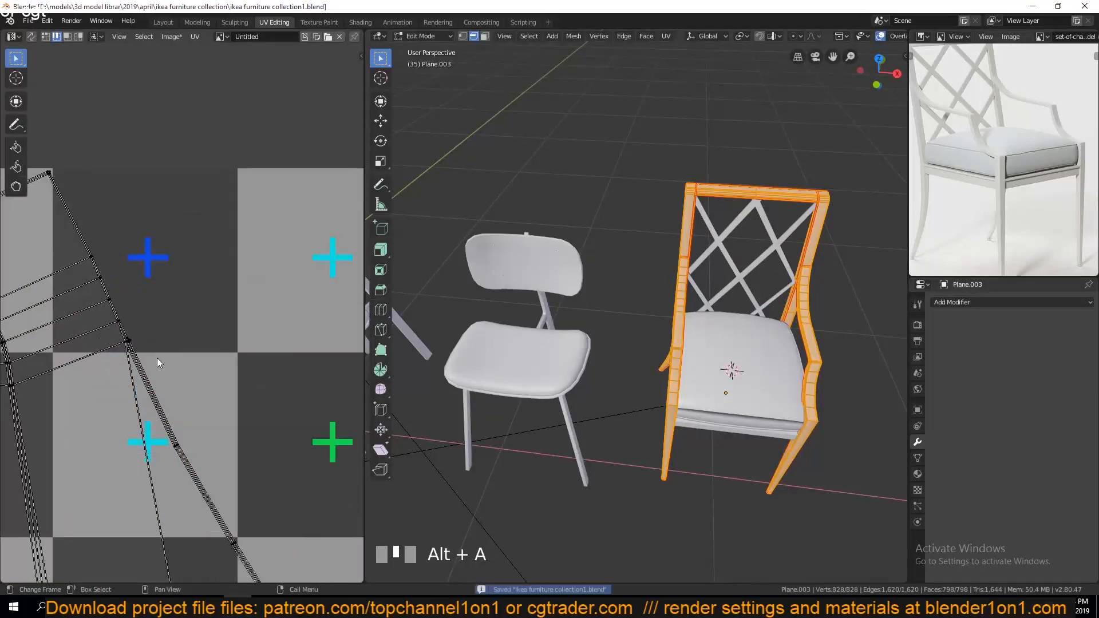
scroll(157, 359, "up", 3)
middle_click_drag(157, 358, 237, 301)
scroll(201, 332, "up", 5)
middle_click_drag(196, 334, 248, 351)
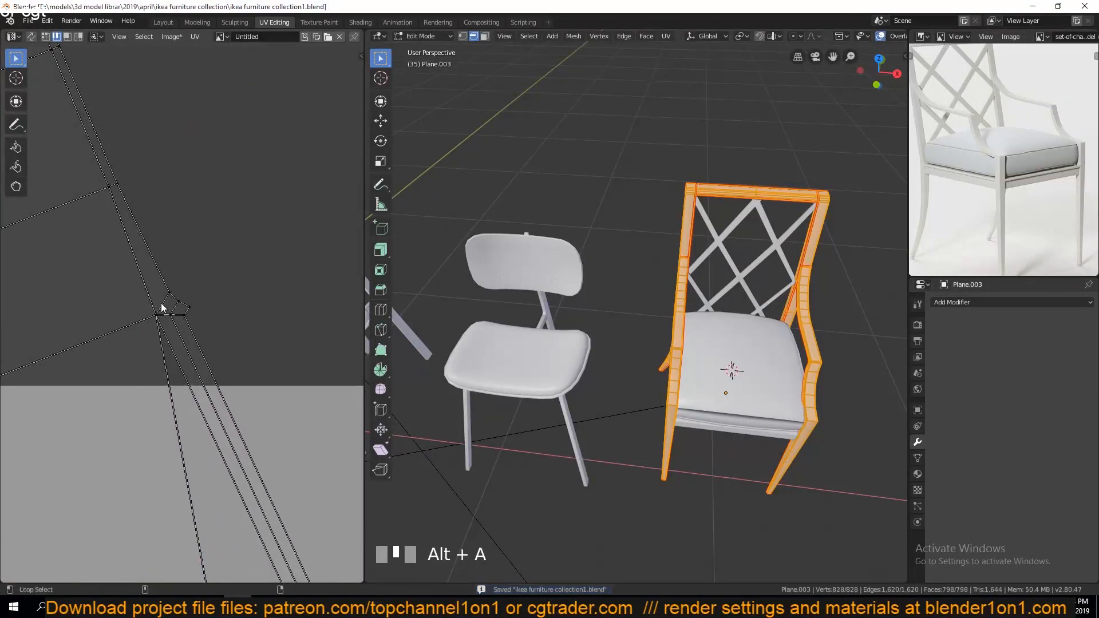
key("ctrl+e")
left_click(214, 297)
- Unwrap the full frame with the added seams, save the file and leave Edit Mode
key("a")
key("u")
scroll(214, 297, "down", 12)
middle_click_drag(338, 467, 188, 272)
scroll(189, 277, "down", 3)
scroll(212, 299, "up", 10)
key("ctrl+s")
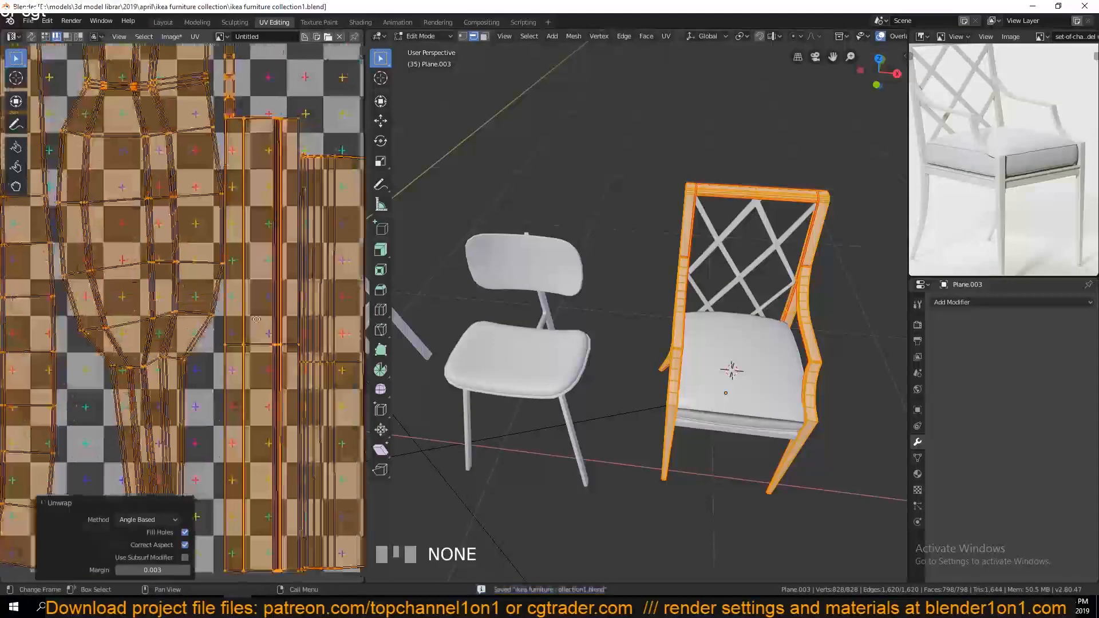
scroll(211, 299, "down", 8)
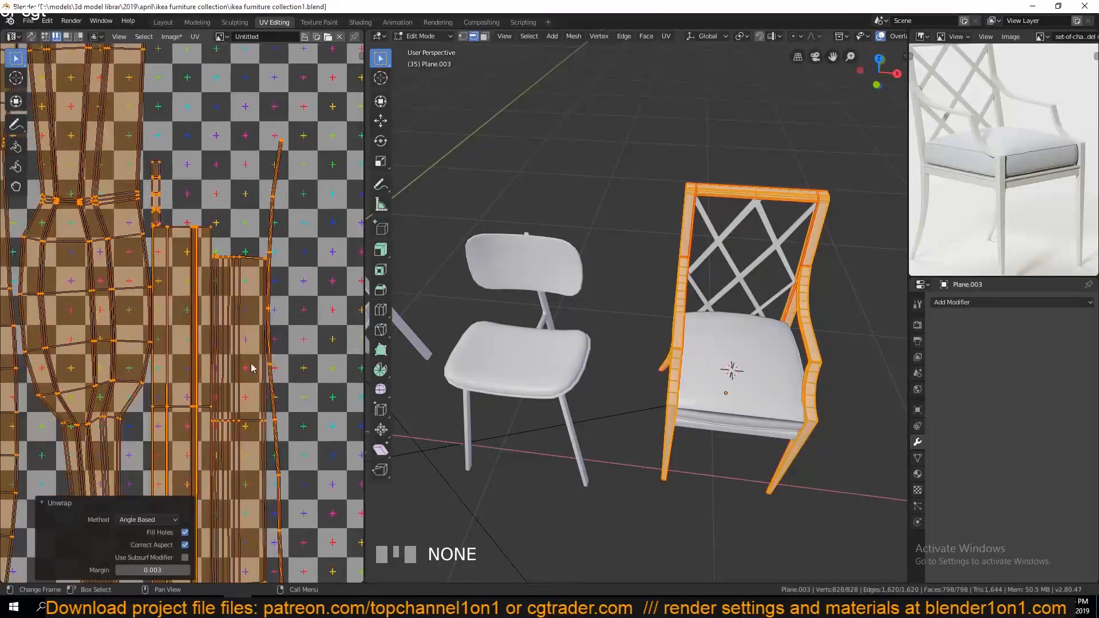
key("Tab")
- Mark the edge loop along the seat cushion's upper rim as a seam and unwrap the whole cushion
left_click(726, 368)
key("Tab")
key("grave")
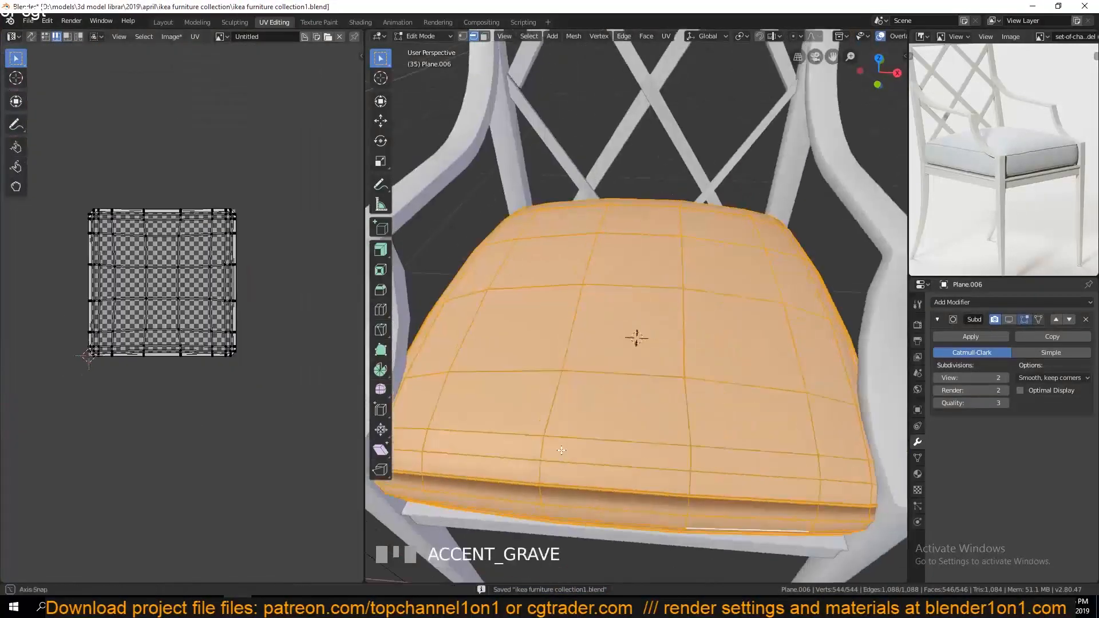
left_click(676, 270, "alt")
mouse_move(694, 413)
middle_mouse_down()
mouse_move(690, 389)
mouse_move(654, 411)
mouse_move(675, 392)
mouse_move(685, 419)
middle_mouse_up()
key("ctrl+e")
left_click(738, 407)
key("grave")
key("a")
key("u")
left_click(703, 386)
- Mark the edge loops around the rounded lower cushion island in the UV layout as seams and unwrap again
scroll(150, 367, "up", 5)
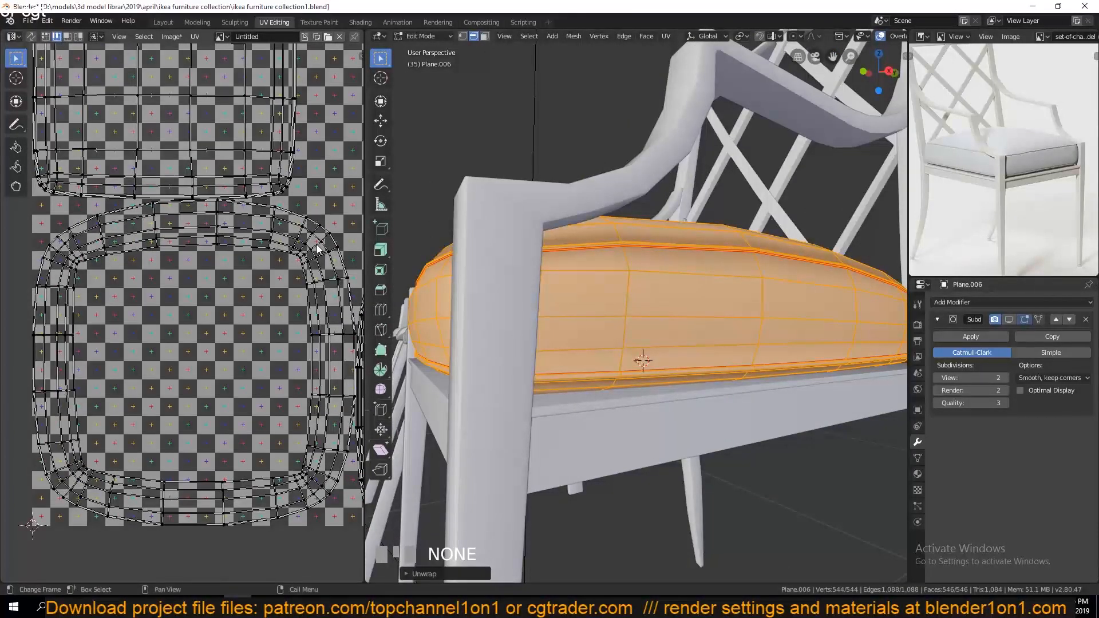
key("ctrl+e")
left_click(338, 236)
left_click(309, 238, "alt")
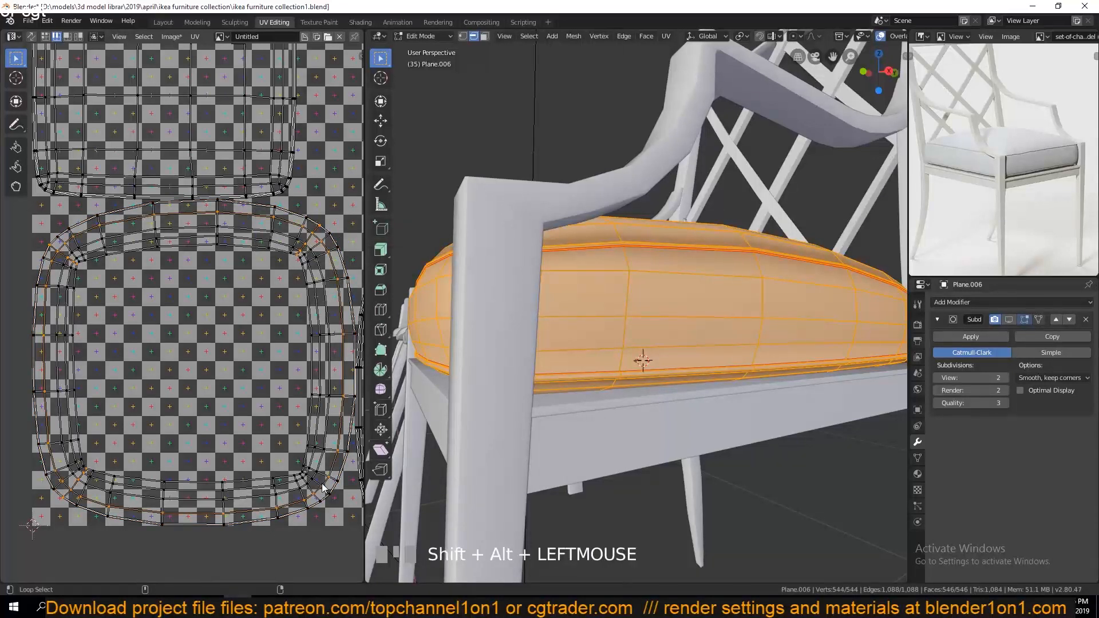
key("a")
key("u")
left_click(283, 430)
scroll(255, 408, "up", 4)
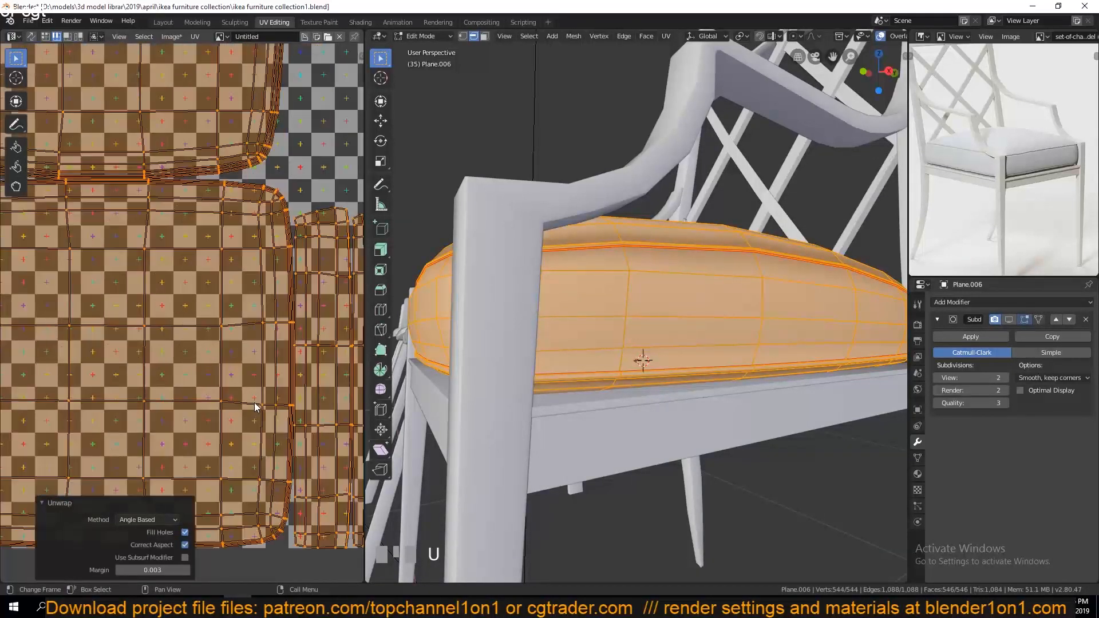
- Mark a further edge loop around the cushion's side band as a seam and re-unwrap the cushion
left_click(298, 259, "alt")
key("grave")
middle_click_drag(622, 266, 623, 235)
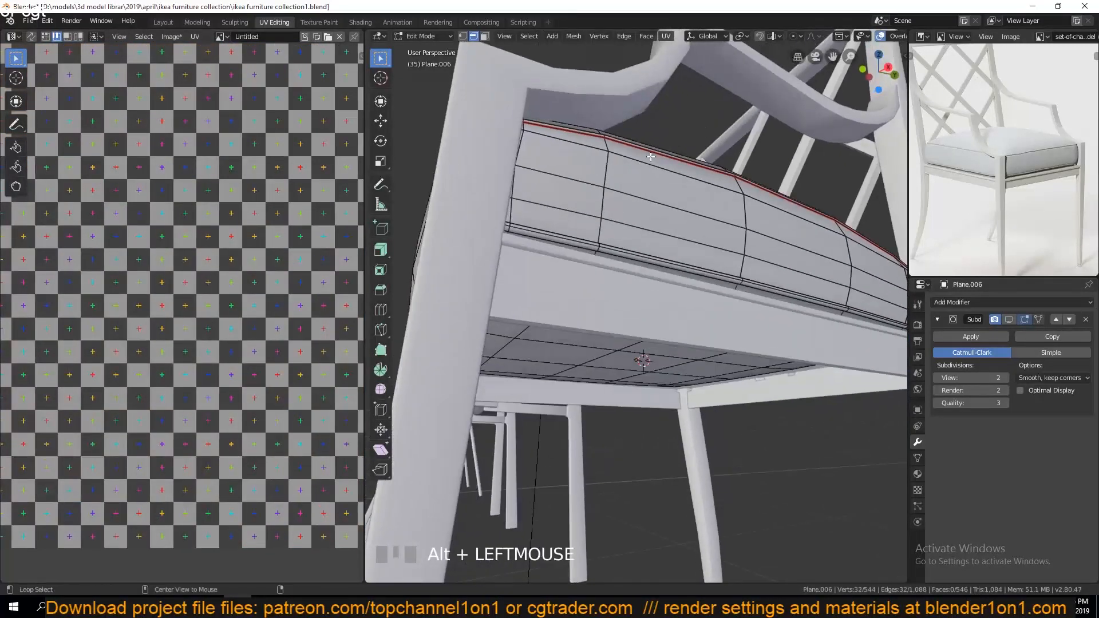
key("ctrl+e")
left_click(666, 286)
key("a")
key("u")
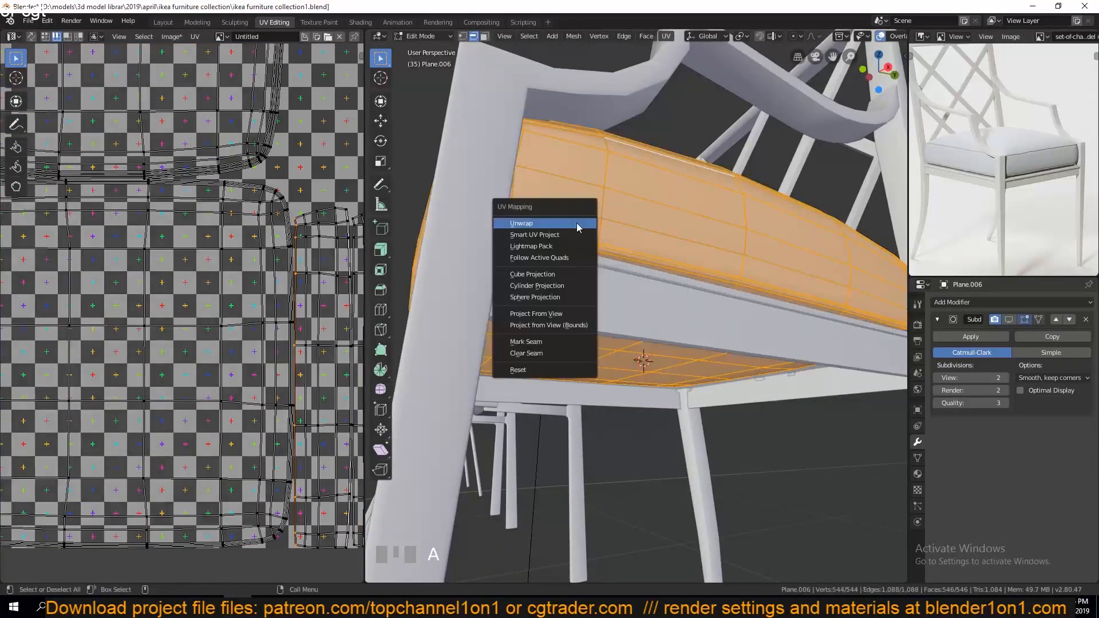
left_click(576, 222)
- Return the cushion to Object Mode and save the file
scroll(254, 336, "down", 1)
key("alt+a")
scroll(259, 366, "down", 3)
key("Tab")
key("ctrl+s")
scroll(530, 359, "down", 4)
key("alt+a")
mouse_move(530, 360)
middle_mouse_down()
mouse_move(624, 453)
mouse_move(511, 436)
mouse_move(544, 429)
middle_mouse_up()
key("grave")
scroll(589, 389, "down", 4)
scroll(603, 448, "up", 2)
key("ctrl+s")
- Switch the viewport to material preview shading and inspect the materials on the neighbouring wooden chairs
left_click(852, 37)
key("grave")
middle_click_drag(590, 320, 710, 332)
left_click(647, 335)
left_click(513, 303)
left_click(590, 333)
middle_click_drag(590, 333, 804, 344, "shift")
left_click(513, 276)
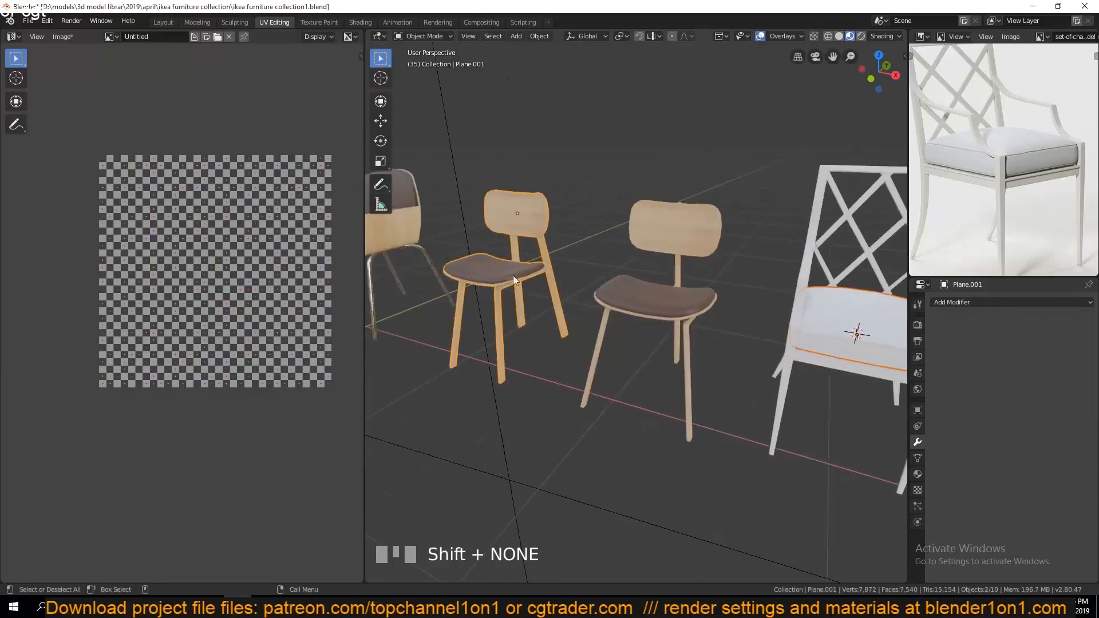
middle_click_drag(513, 276, 624, 301, "shift")
left_click(481, 252)
middle_click_drag(606, 356, 400, 318, "shift")
- Assign the existing Material.002 to the armchair's seat cushion
left_click(697, 322)
left_click(918, 474)
left_click(938, 339)
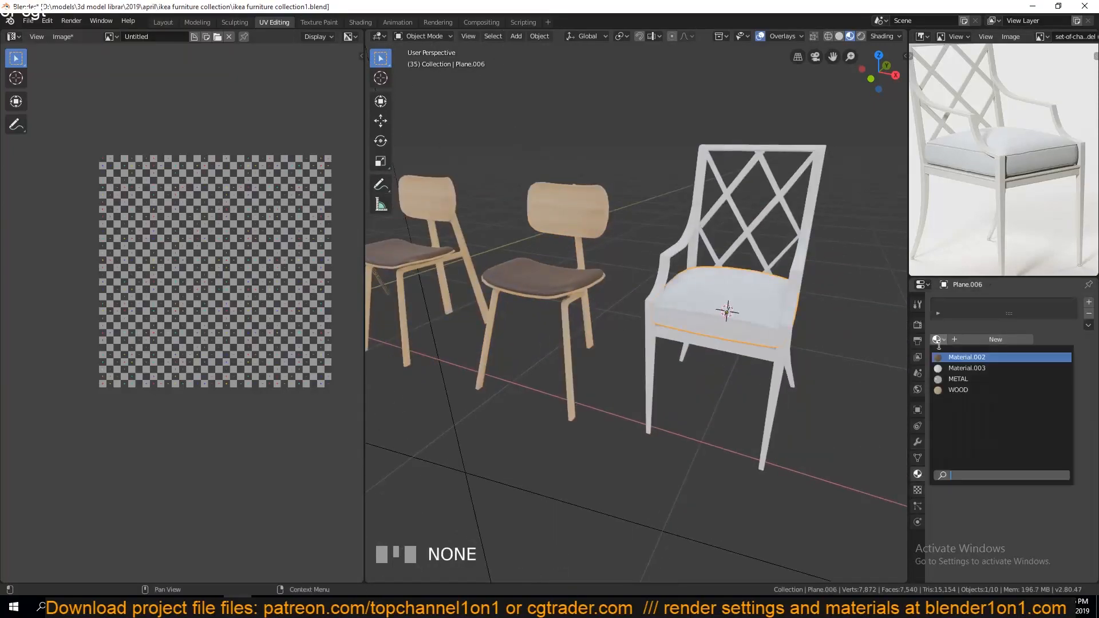
left_click(959, 356)
- Adjust the seat cushion's subdivision levels and save the file
scroll(795, 417, "up", 4)
middle_click_drag(795, 417, 596, 310, "shift")
scroll(555, 340, "down", 4)
left_click(595, 310)
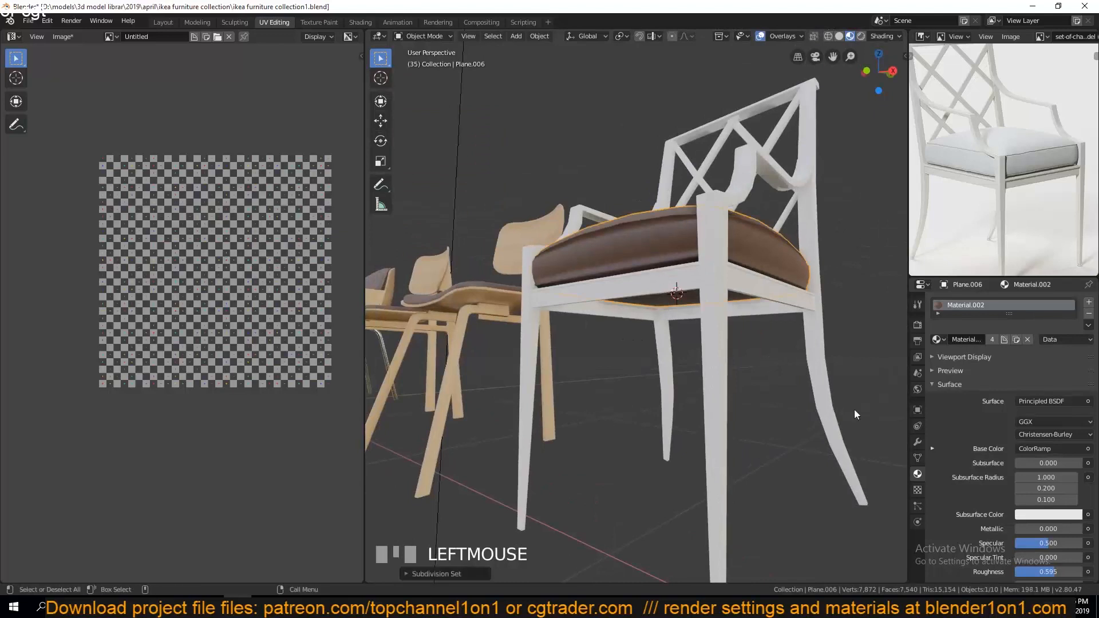
left_click(918, 442)
left_click(1005, 390)
middle_click_drag(722, 298, 704, 366)
left_click(730, 379)
key("ctrl+s")
- Isolate the seat base below the cushion and clear its mesh selection in Edit Mode
middle_click_drag(785, 413, 641, 321)
left_click(734, 322)
key("shift+h")
key("Tab")
key("a")
key("alt+a")
key("grave")
middle_click_drag(559, 298, 499, 259)
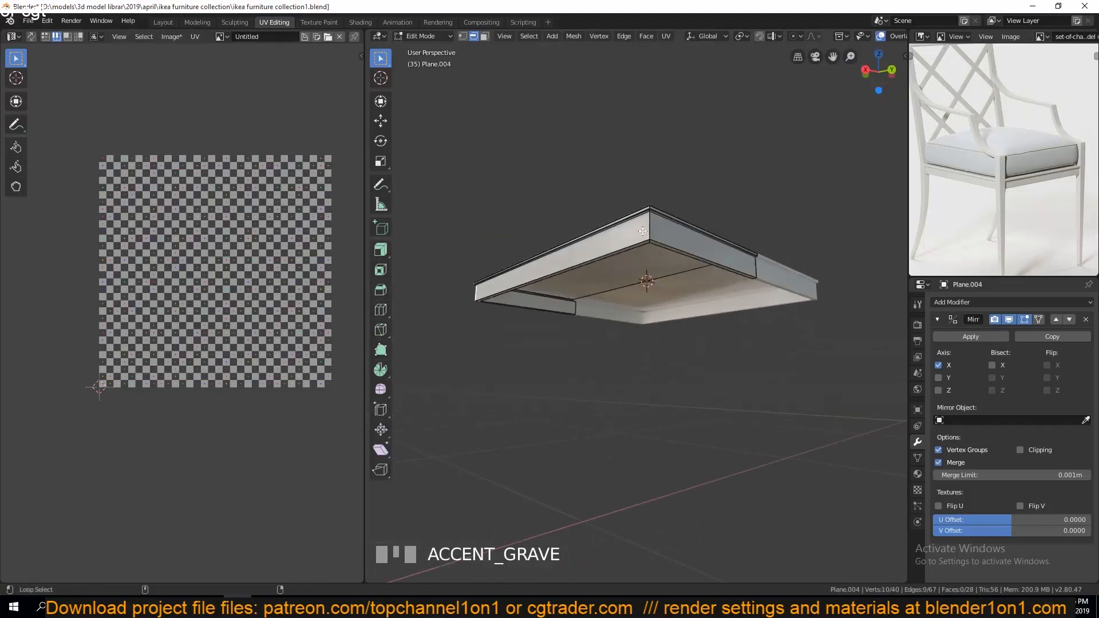
- Mark the seat base's corner edges as seams, select the whole mesh and return to Object Mode
left_click(647, 225)
middle_click_drag(646, 229, 638, 319)
key("ctrl+e")
left_click(635, 307)
key("a")
key("Tab")
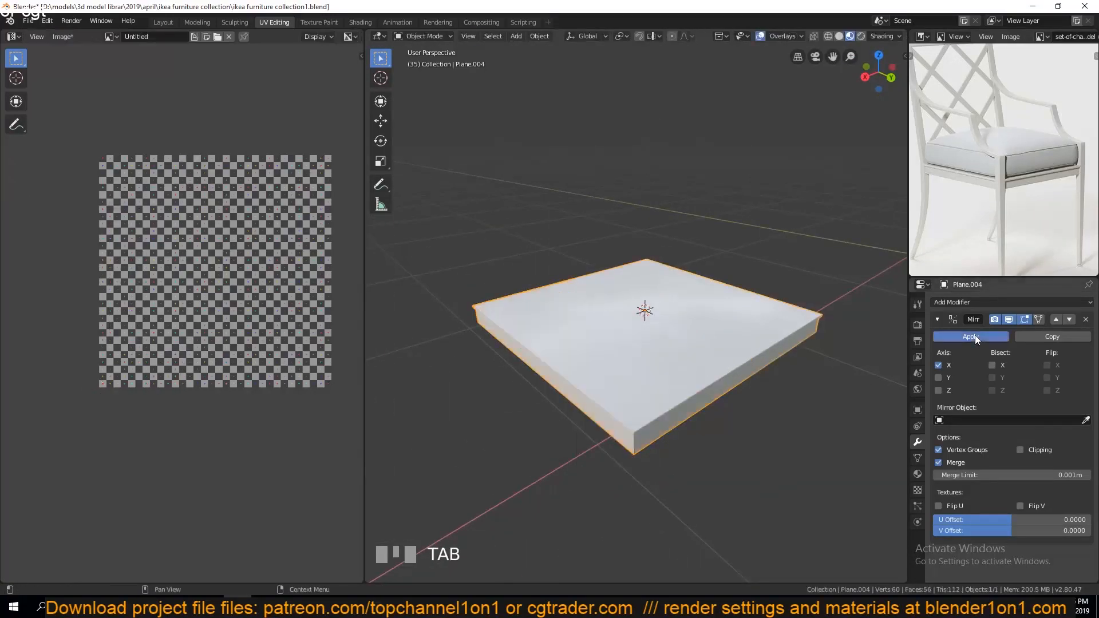
- Apply the seat base's Mirror modifier and unwrap the complete mesh
left_click(975, 336)
key("Tab")
key("u")
left_click(686, 318)
- Dissolve an extra edge loop on the seat base, unwrap the mesh again and save the file
left_click(686, 328, "alt")
key("ctrl+x")
key("a")
key("u")
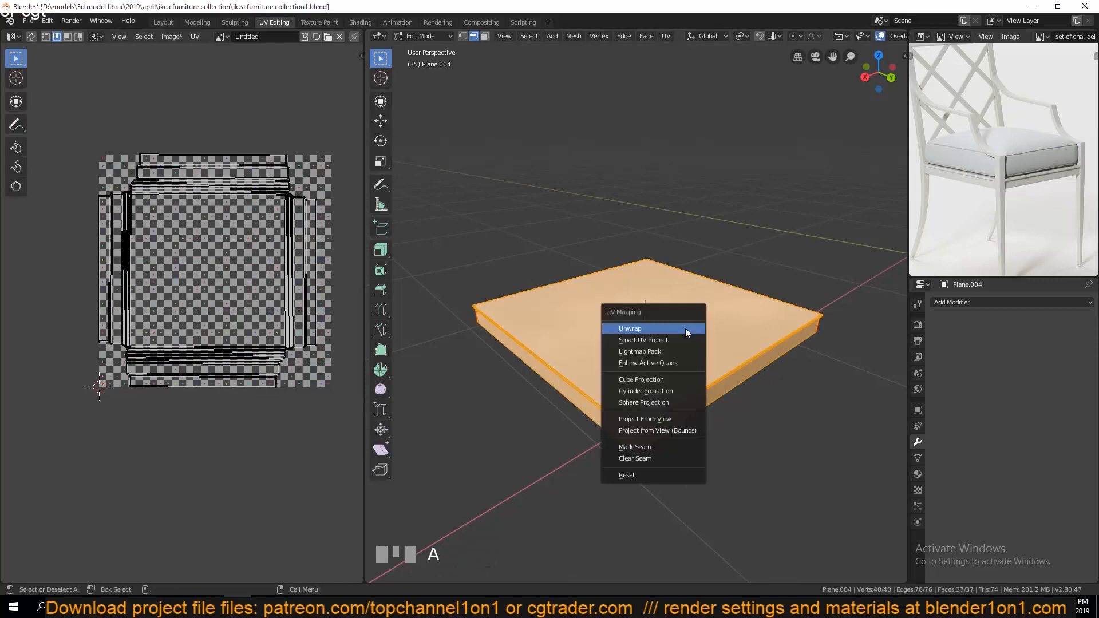
left_click(685, 328)
key("Tab")
key("ctrl+s")
middle_click_drag(654, 372, 755, 338)
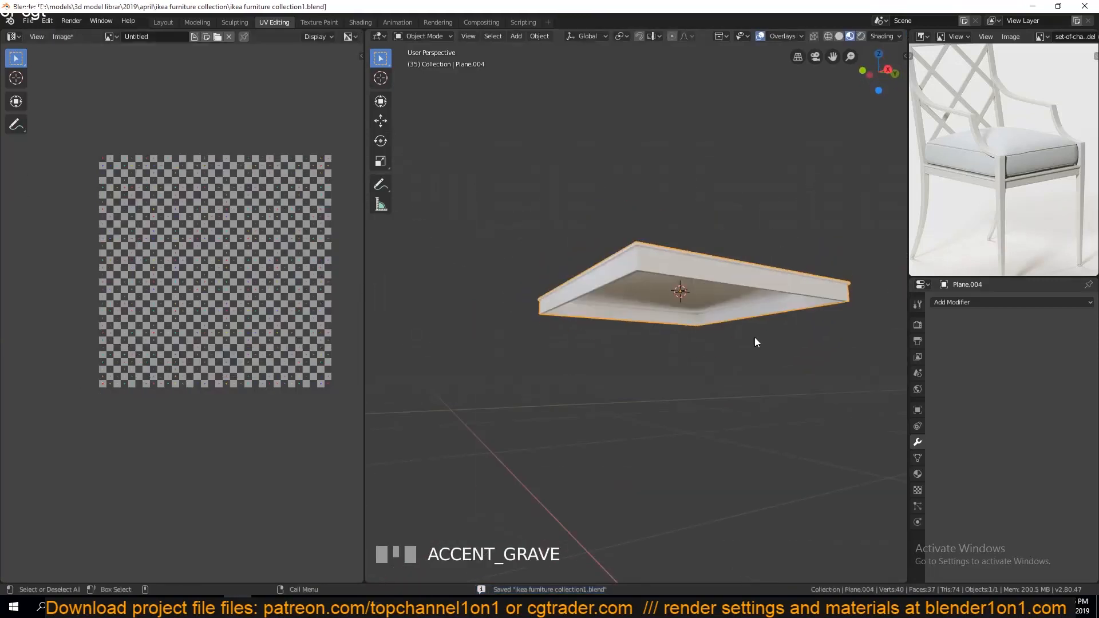
- Show the hidden objects again, select the seat base with the chair frame and unwrap them together
key("grave")
left_click(803, 287)
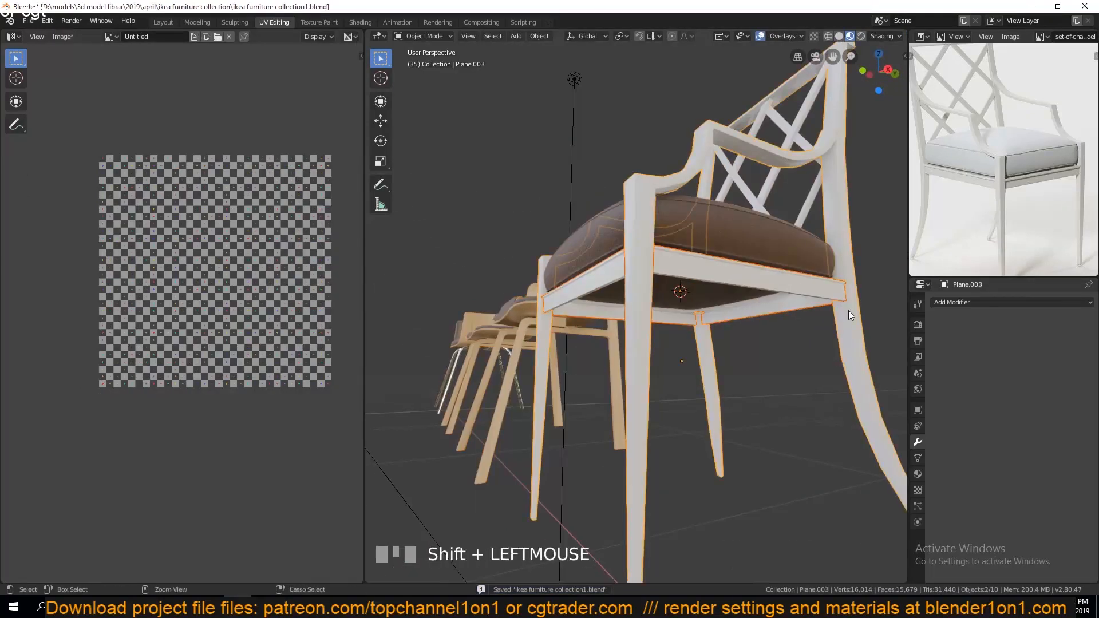
key("Tab")
key("u")
left_click(628, 314)
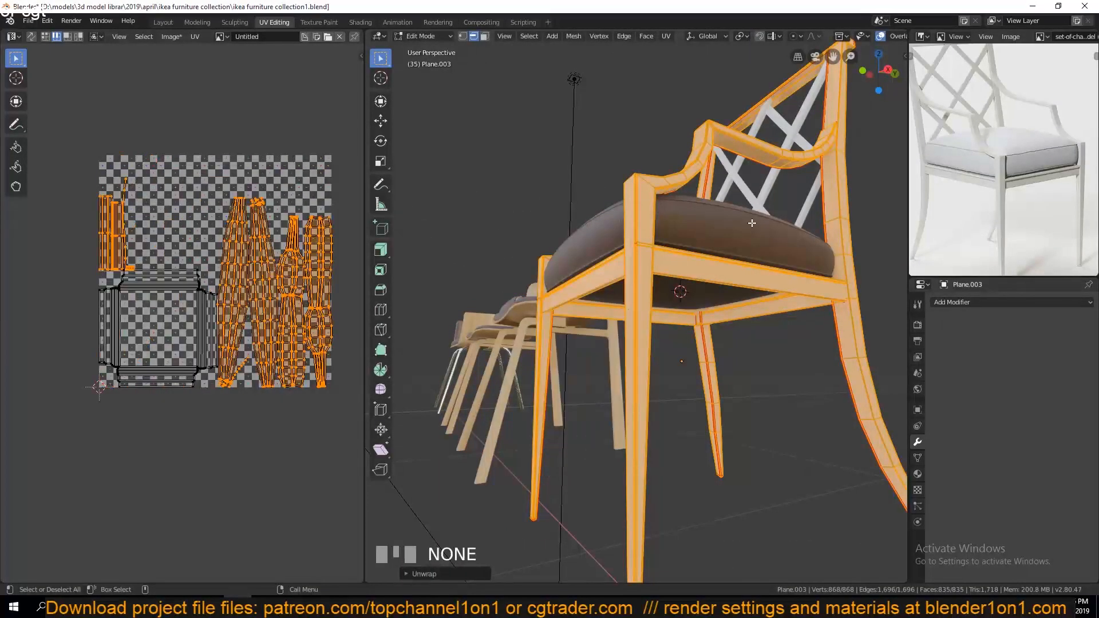
- Leave the frame's edit mode, select the backrest lattice and isolate it from the other objects
key("Tab")
left_click(759, 212)
key("Tab")
key("a")
key("Tab")
key("grave")
middle_click_drag(716, 303, 550, 378)
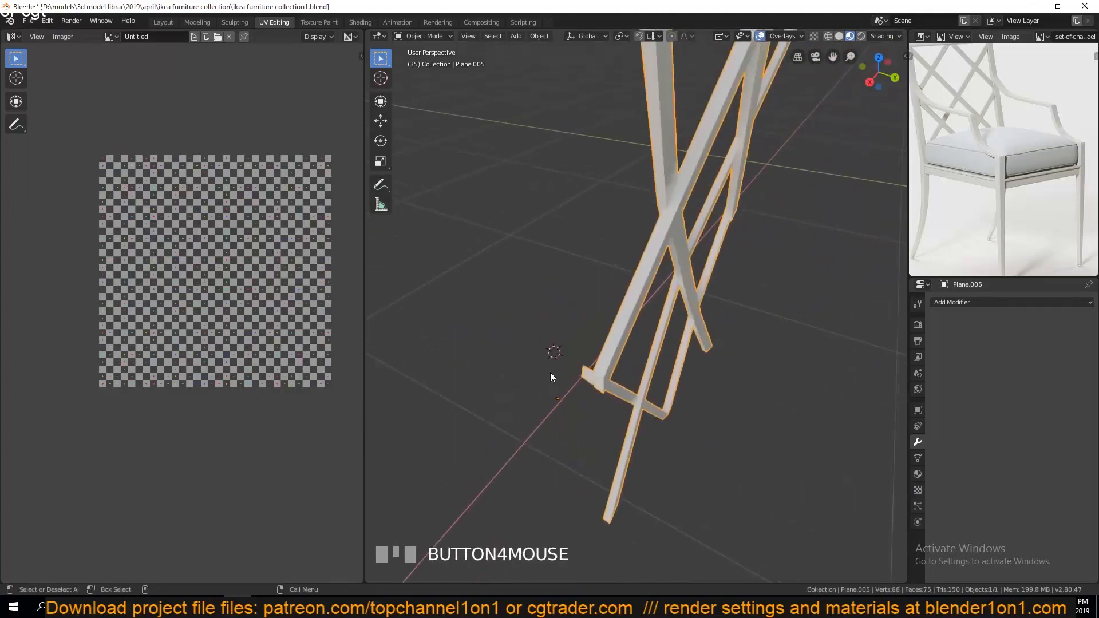
- Try deleting the end faces of the backrest lattice bars
key("Tab")
scroll(556, 373, "down", 3)
scroll(518, 355, "up", 6)
left_click(457, 112)
key("grave")
mouse_move(606, 194)
middle_mouse_down()
mouse_move(559, 219)
mouse_move(618, 195)
middle_mouse_up()
left_click(579, 172, "shift")
key("grave")
middle_click_drag(589, 253, 654, 350)
left_click(574, 265, "shift")
left_click(436, 404, "shift")
key("x")
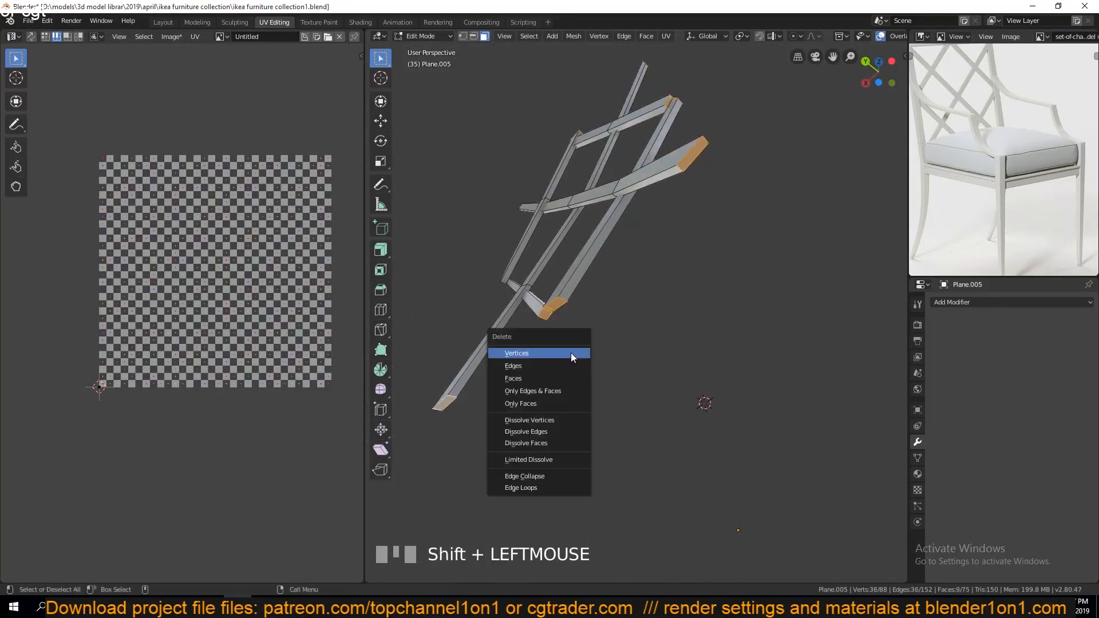
left_click(571, 378)
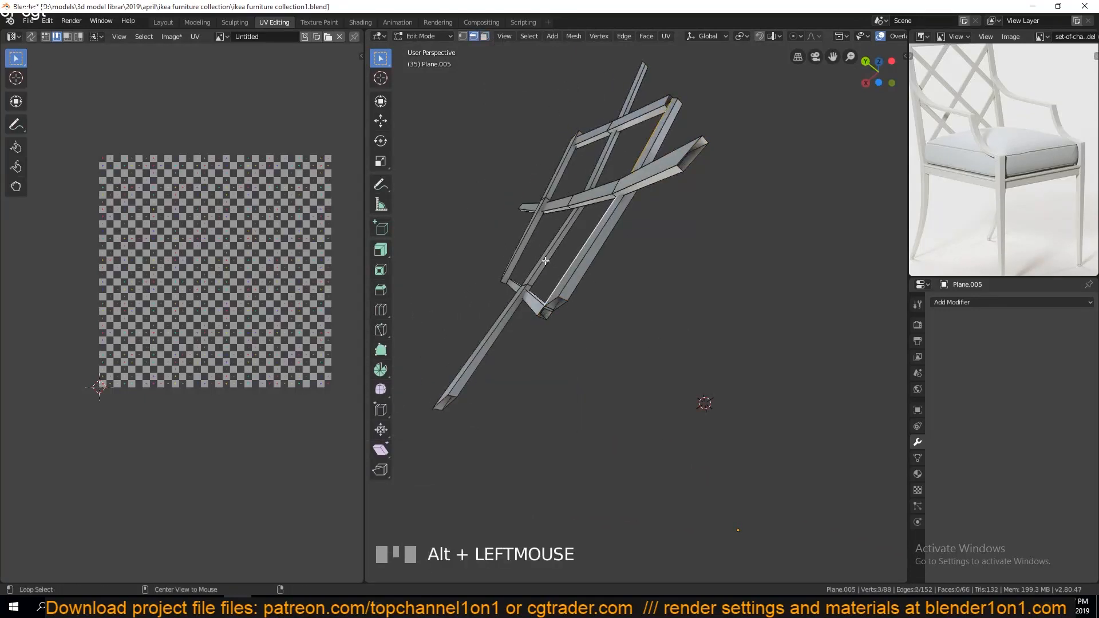
- Try marking the lengthwise edge loops of the lattice bars as seams and unwrapping the complete mesh
left_click(544, 308, "alt+shift")
key("ctrl+e")
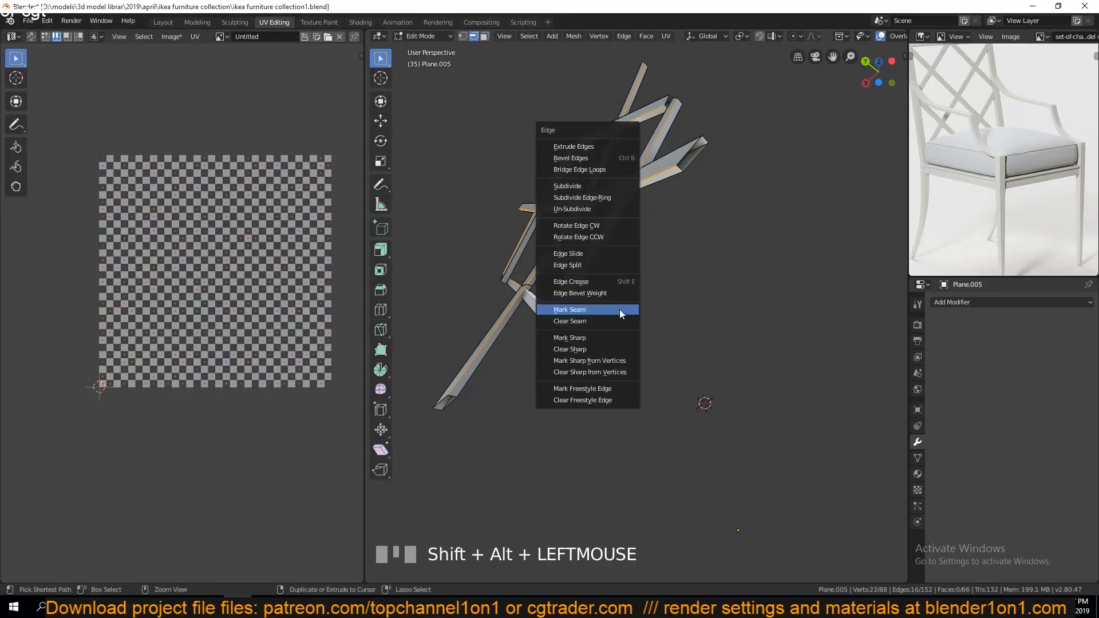
left_click(620, 310)
key("a")
key("u")
left_click(584, 283)
middle_click_drag(440, 286, 709, 351)
scroll(481, 436, "down", 3)
scroll(709, 351, "up", 3)
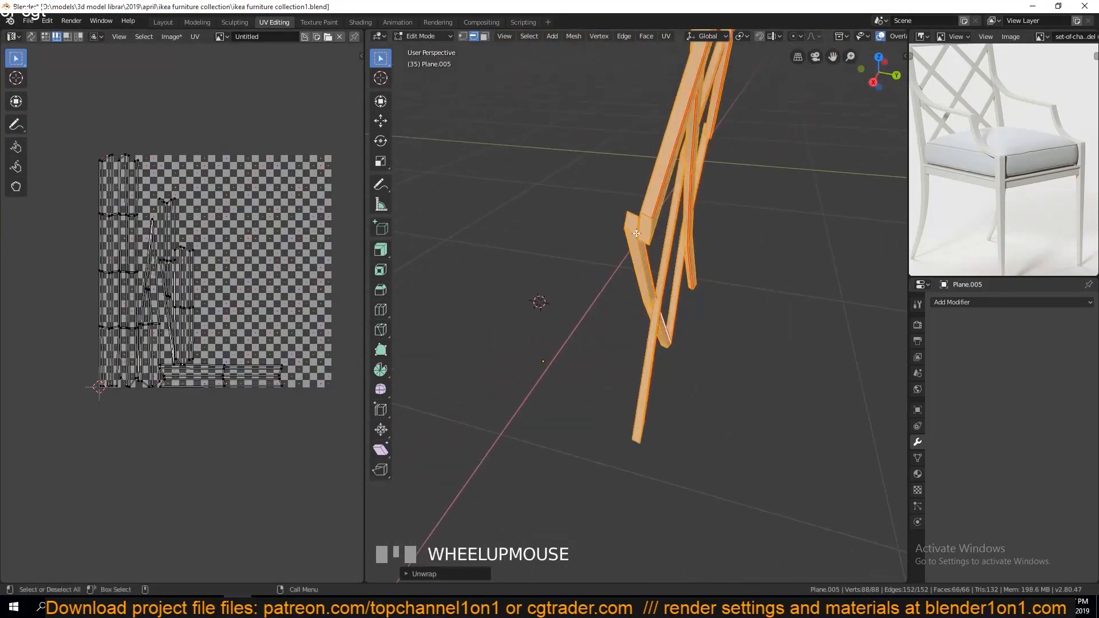
- Try deleting two more end faces of the lattice bars and unwrapping the mesh again
key("3")
left_click(633, 221)
left_click(646, 230, "shift")
key("x")
left_click(649, 232)
key("a")
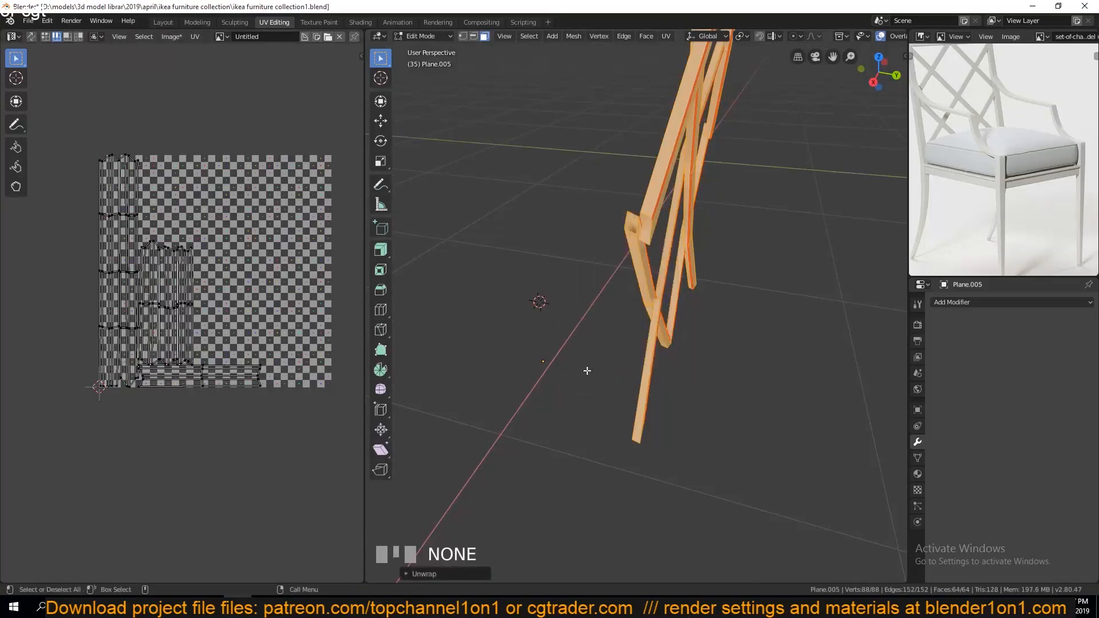
key("Tab")
middle_click_drag(637, 370, 650, 264)
- Undo the lattice's face deletions, seams and unwraps
key("ctrl+z")
key("ctrl+z")
key("ctrl+z")
key("ctrl+z")
key("ctrl+z")
key("ctrl+z")
key("ctrl+z")
key("grave")
middle_click_drag(672, 318, 532, 420)
scroll(624, 264, "up", 3)
key("ctrl+z")
key("ctrl+z")
key("grave")
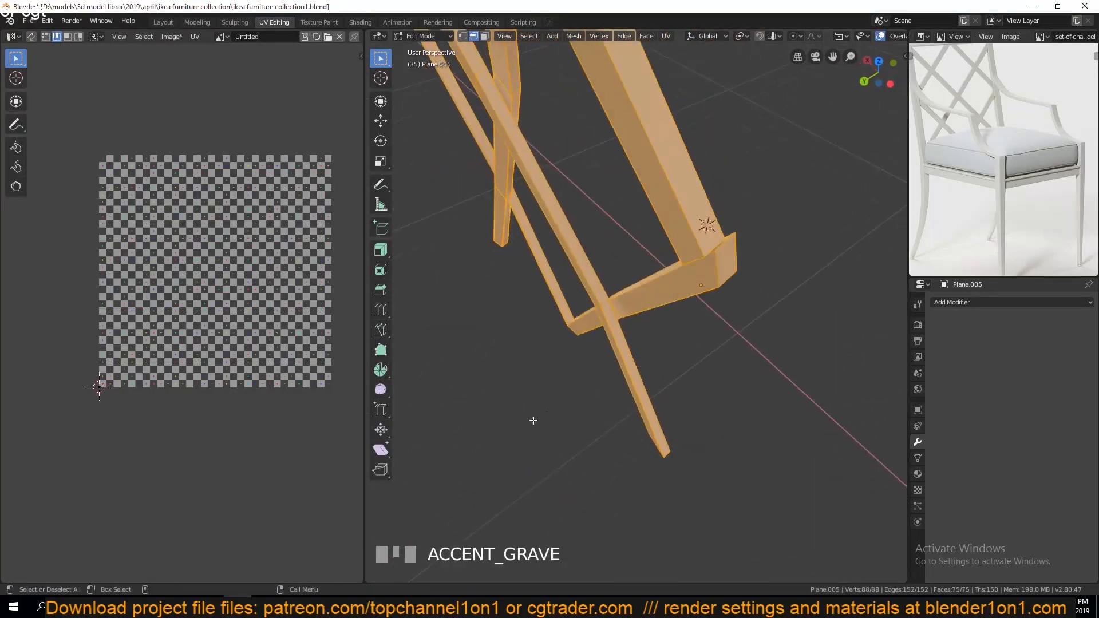
- Mark a lengthwise edge loop along each backrest lattice bar as a seam
scroll(538, 417, "down", 2)
key("u")
left_click(626, 330, "alt")
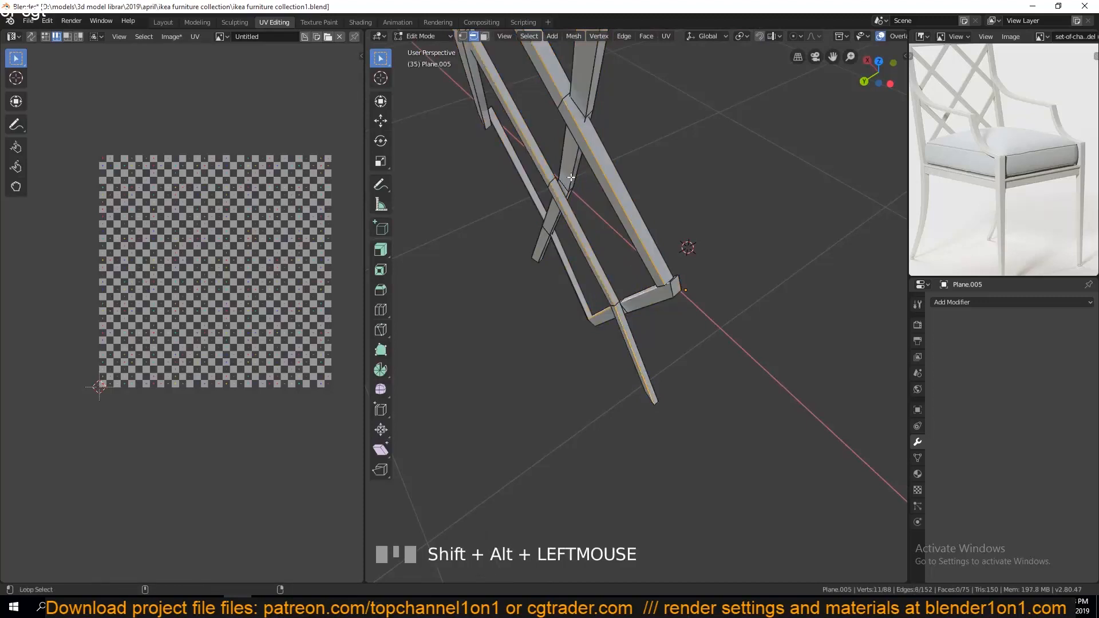
scroll(571, 178, "down", 2)
key("grave")
middle_click_drag(571, 178, 660, 269)
key("ctrl+e")
left_click(655, 379)
- Select the edges around the lattice bars' end faces, leaving one edge attached on each, and mark them as seams
scroll(626, 321, "up", 2)
left_click(624, 321)
left_click(614, 315, "shift")
key("grave")
left_click(652, 265, "shift")
scroll(665, 338, "up", 4)
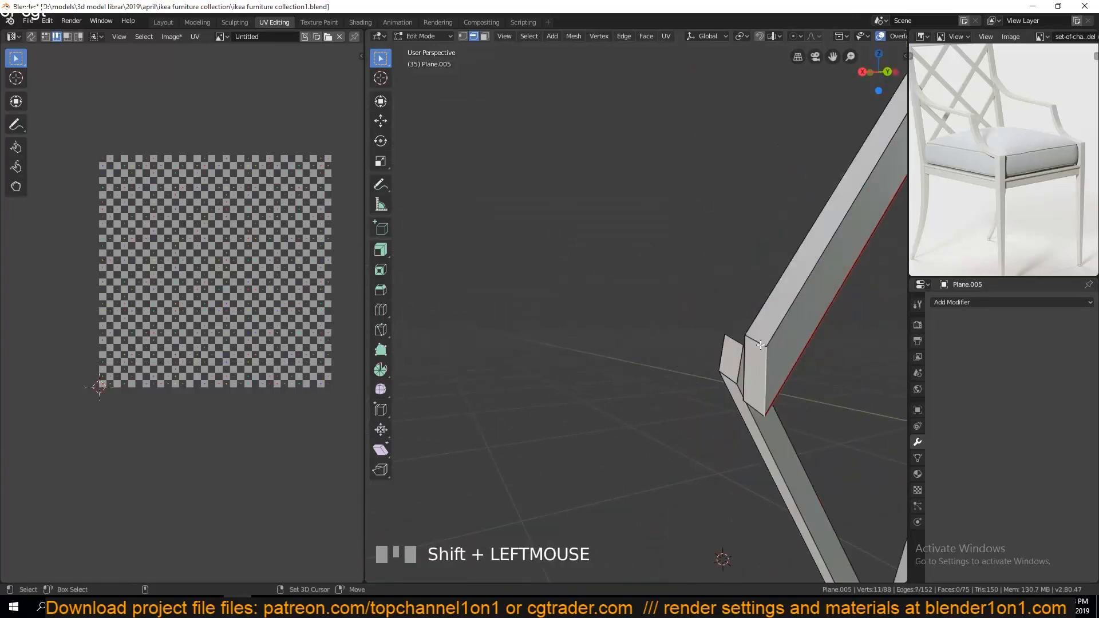
left_click(734, 341, "shift")
left_click(722, 355, "shift")
scroll(722, 355, "down", 3)
middle_click_drag(723, 355, 709, 308, "shift")
scroll(675, 309, "down", 4)
scroll(709, 309, "up", 4)
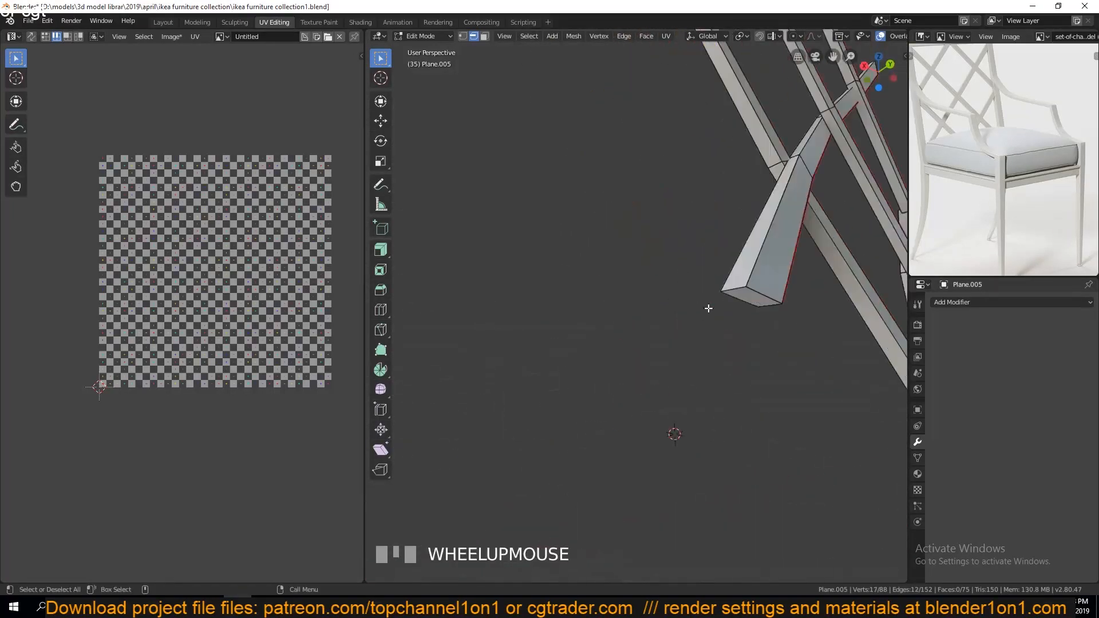
key("grave")
middle_click_drag(793, 349, 622, 317)
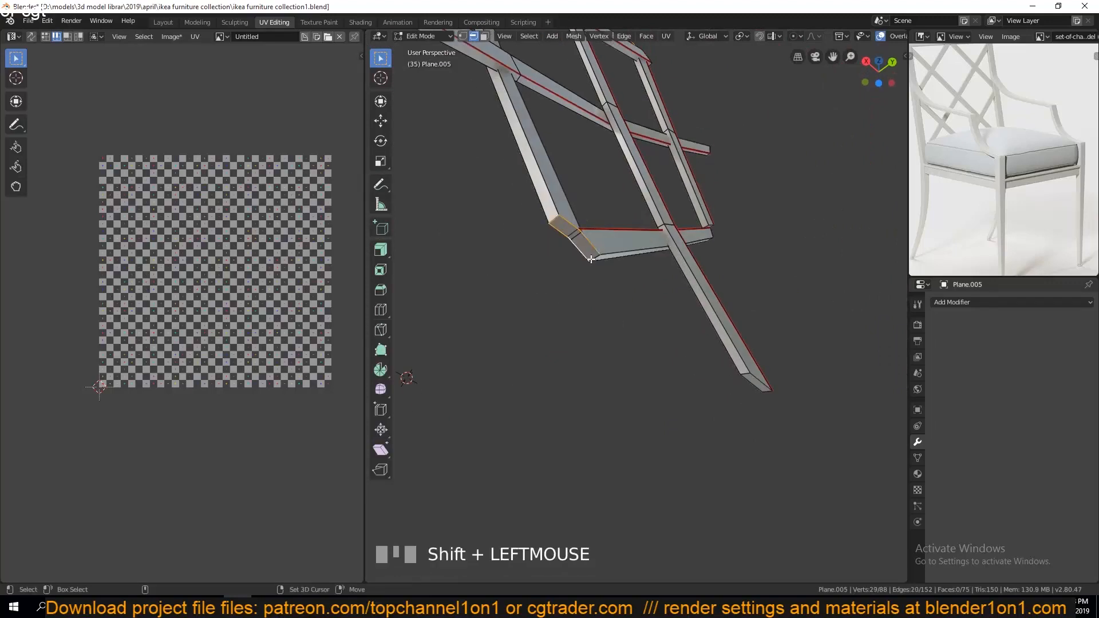
key("grave")
middle_click_drag(598, 259, 610, 298)
left_click(610, 298, "shift")
left_click(622, 299, "shift")
key("grave")
middle_click_drag(636, 234, 613, 423)
scroll(613, 422, "up", 4)
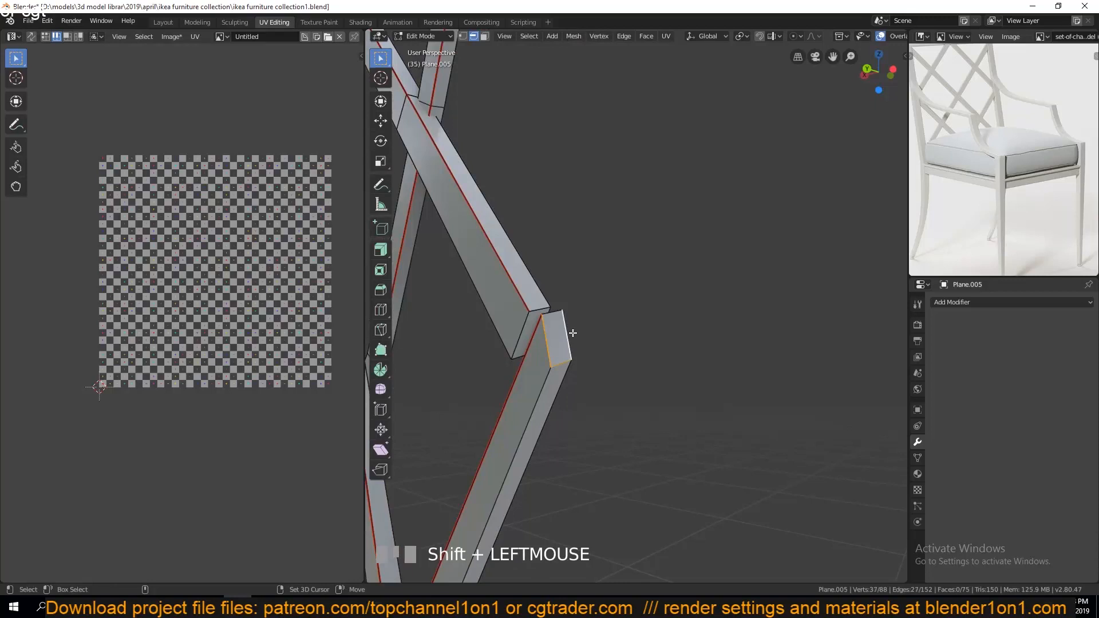
scroll(589, 305, "down", 1)
middle_click_drag(590, 304, 591, 507, "shift")
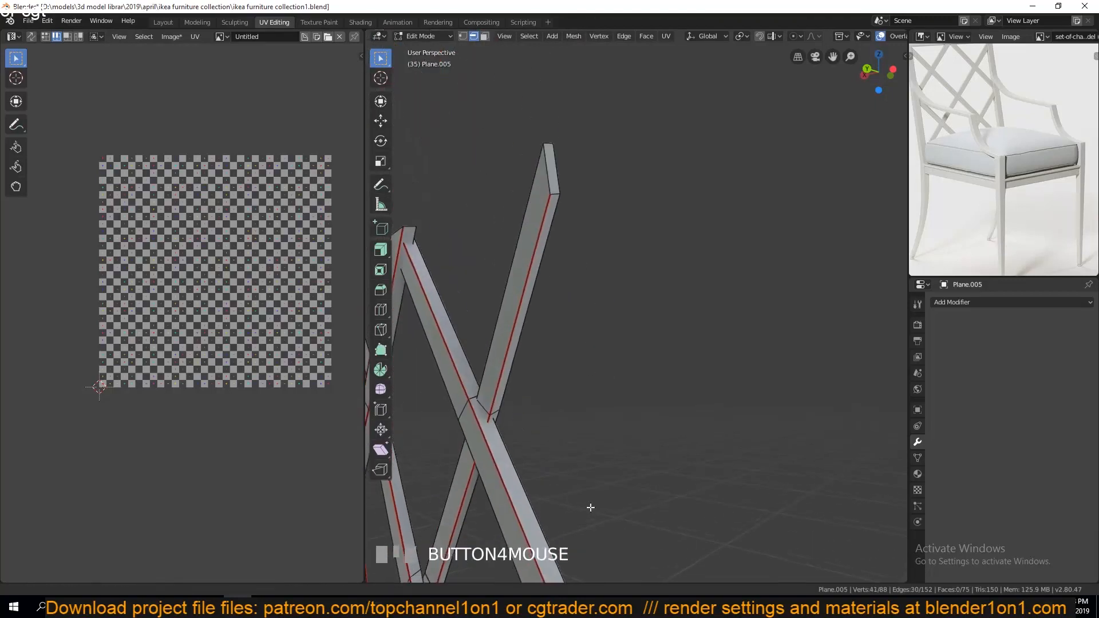
right_click(577, 189)
key("ctrl+e")
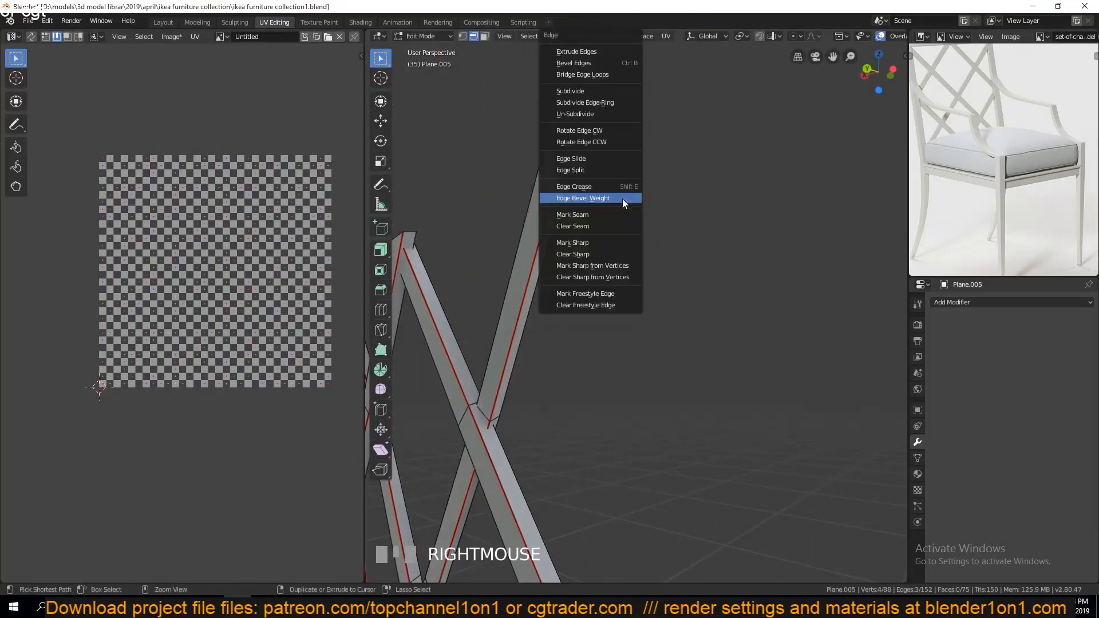
left_click(616, 215)
- Select the edges of another bar's end face, unwrap the complete lattice mesh and save the file
left_click(603, 229)
key("grave")
middle_click_drag(603, 229, 677, 315)
scroll(573, 366, "up", 3)
middle_click_drag(550, 384, 657, 282, "shift")
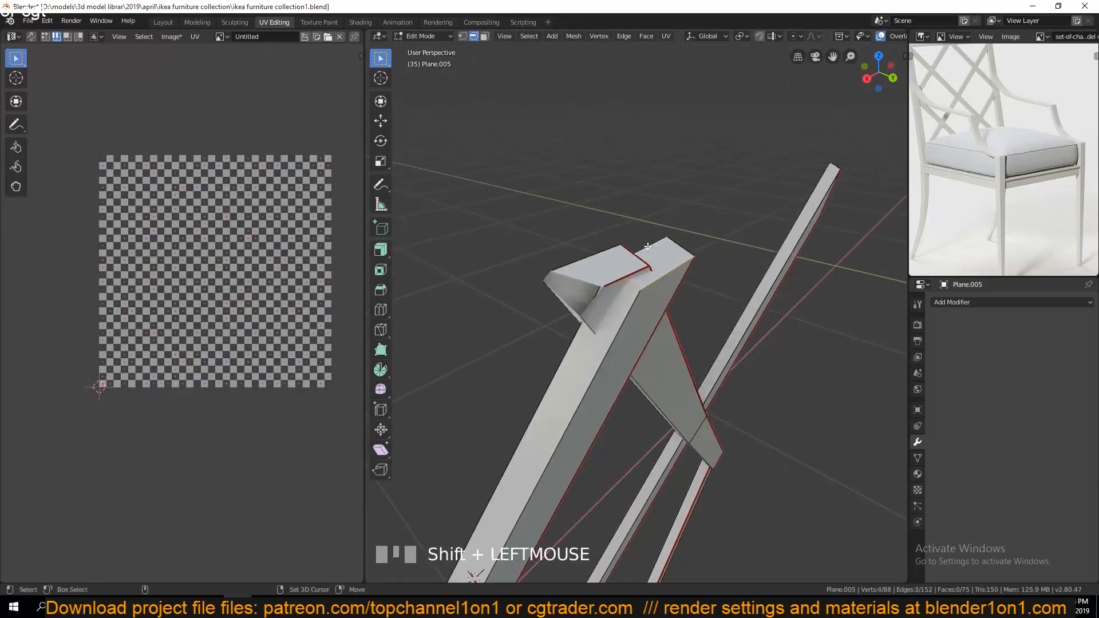
key("a")
key("u")
left_click(448, 306)
key("Tab")
key("ctrl+s")
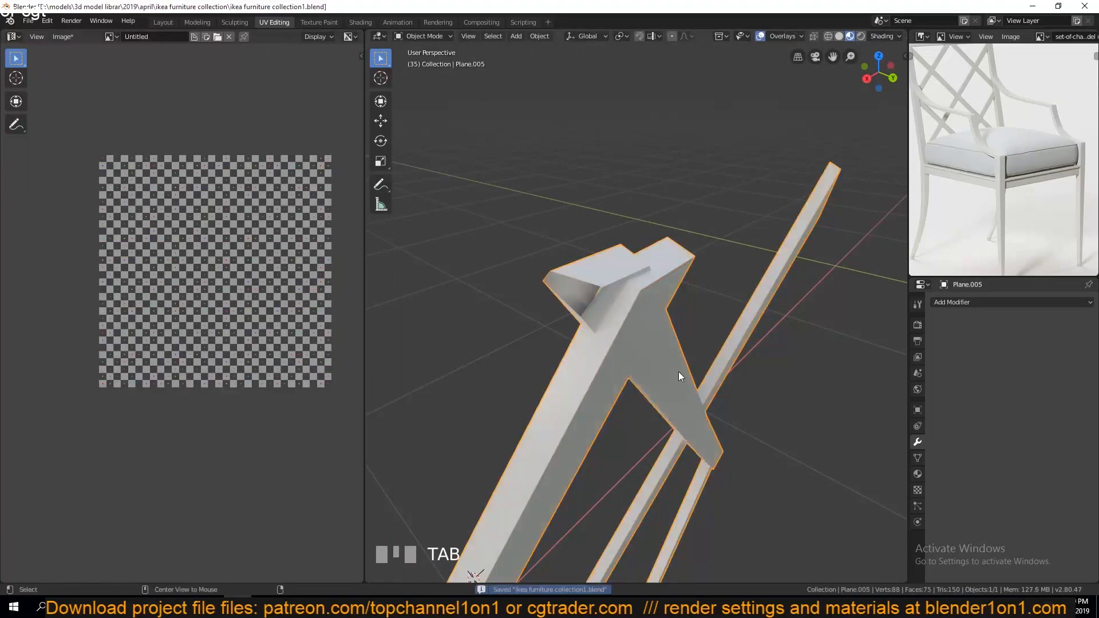
- Show the hidden objects again, join the backrest lattice to the chair frame and unwrap the combined mesh
key("slash")
key("alt+a")
middle_click_drag(674, 370, 626, 250)
left_click(626, 249)
key("ctrl+j")
left_click(586, 207, "shift")
key("Tab")
key("a")
key("u")
left_click(588, 223)
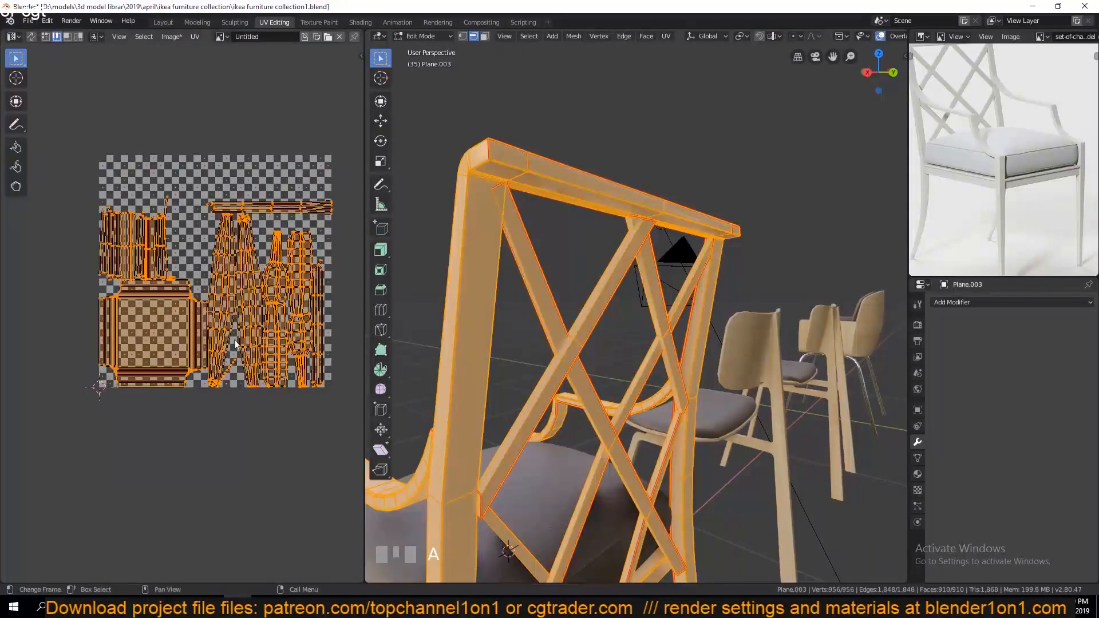
- Turn on UV sync selection, trace an irregular UV edge to its loop on the frame, and unwrap the complete mesh again
scroll(112, 278, "up", 9)
left_click(206, 390)
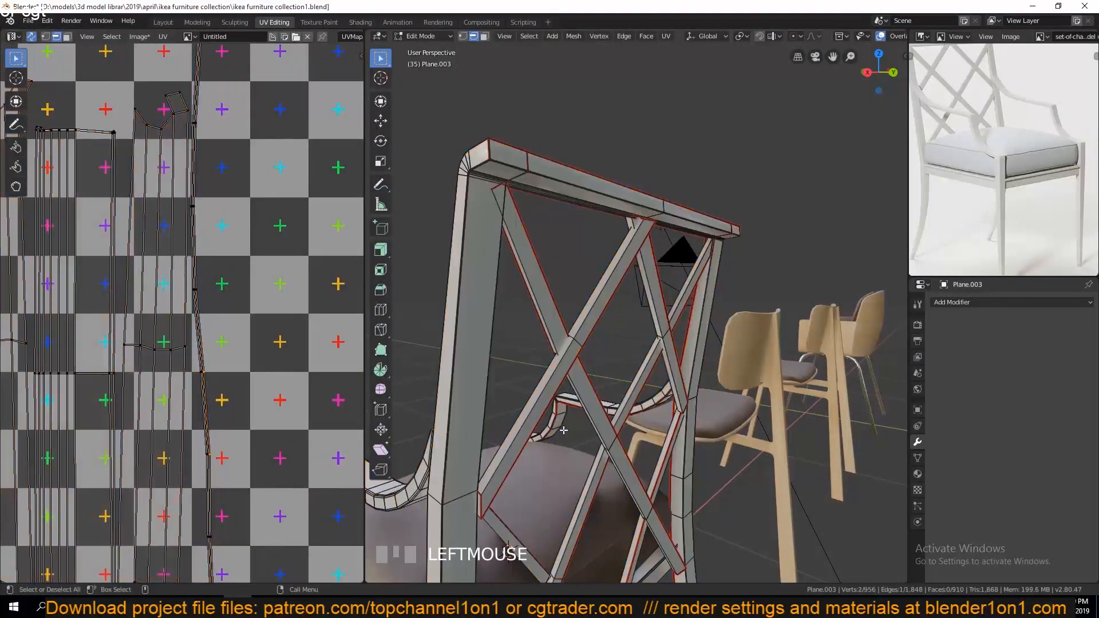
key("KP_Decimal")
middle_click_drag(589, 430, 736, 408)
scroll(736, 408, "up", 2)
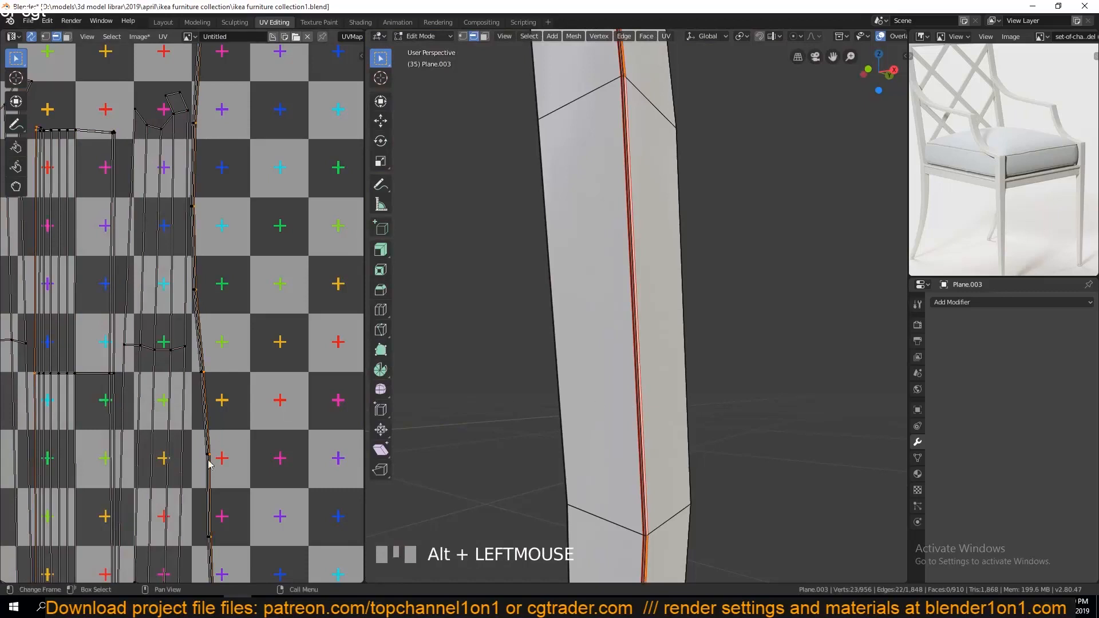
left_click(266, 431)
key("a")
key("u")
scroll(266, 400, "down", 9)
scroll(267, 404, "up", 2)
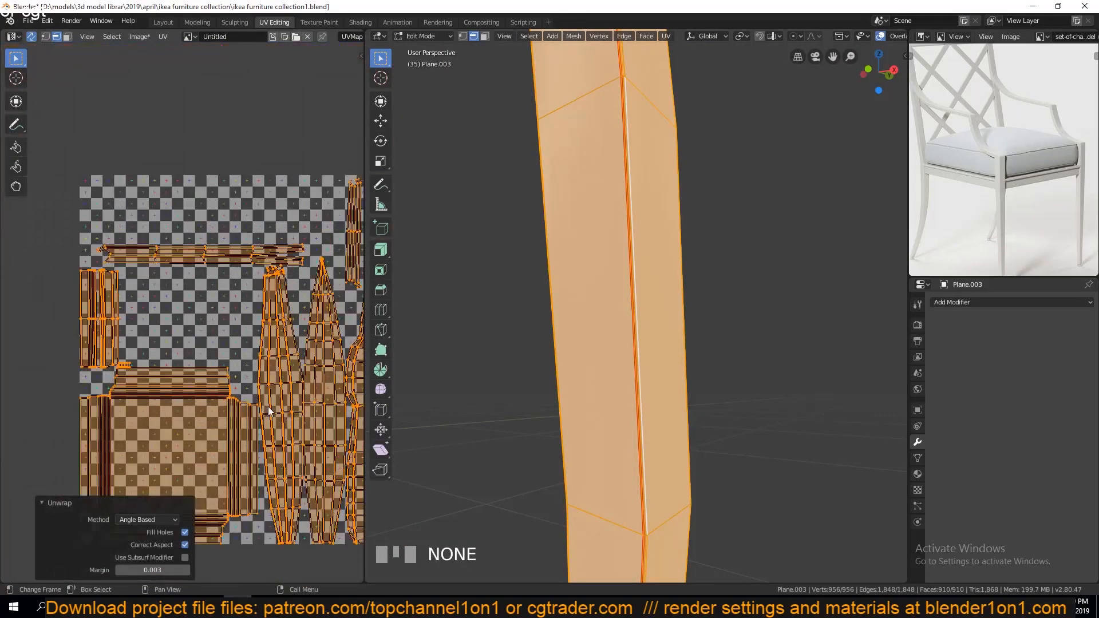
- Review the combined mesh's UV islands, return to Object Mode and save the file
key("a")
key("a")
middle_click_drag(250, 403, 108, 362)
key("a")
key("Tab")
scroll(636, 419, "down", 4)
key("Tab")
scroll(636, 427, "down", 3)
key("a")
key("a")
scroll(637, 427, "up", 6)
scroll(637, 428, "down", 11)
key("Tab")
key("ctrl+s")
- Assign the existing WOOD material to the joined chair frame
middle_click_drag(810, 131, 803, 205)
key("grave")
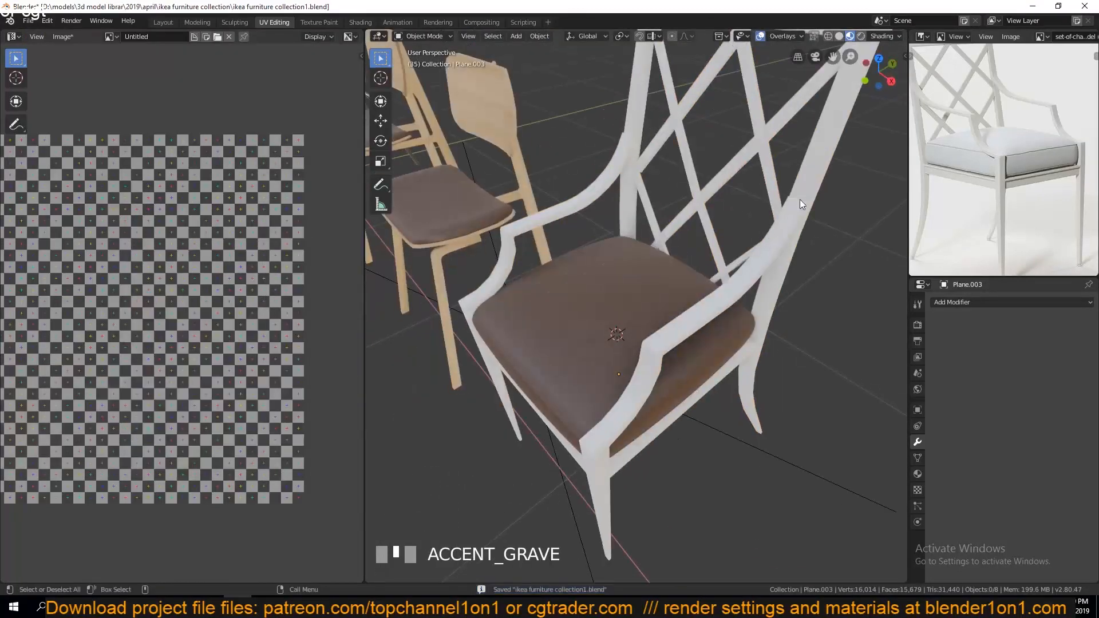
left_click(938, 340)
left_click(962, 389)
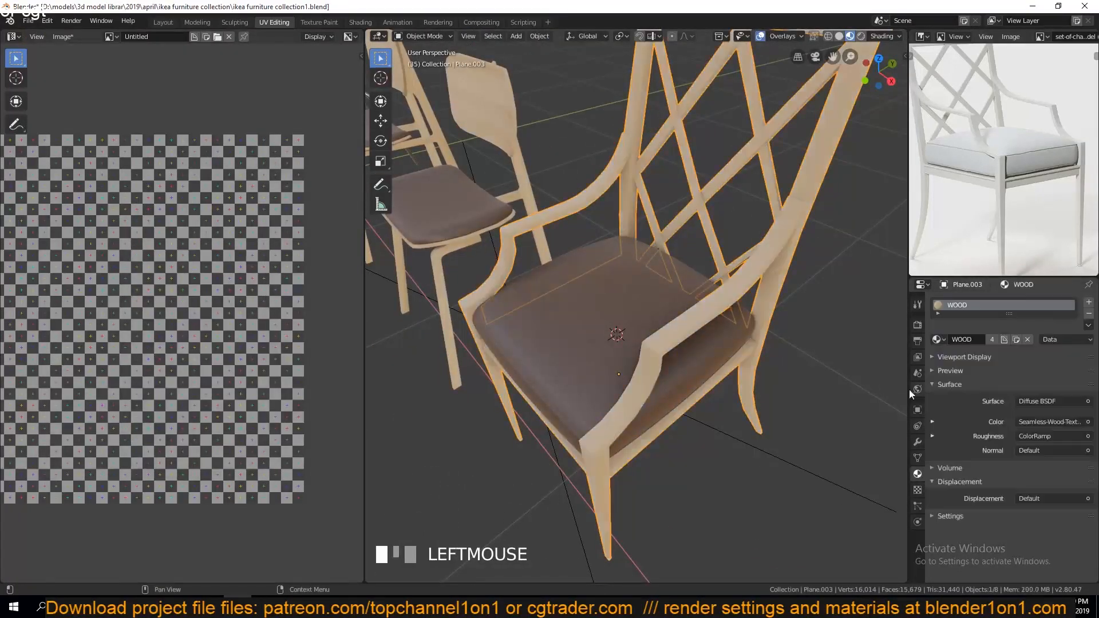
- Examine the frame's UV maps and wood texture up close, and compare the armchair with the collection's other chairs
left_click(918, 458)
key("grave")
scroll(757, 399, "up", 4)
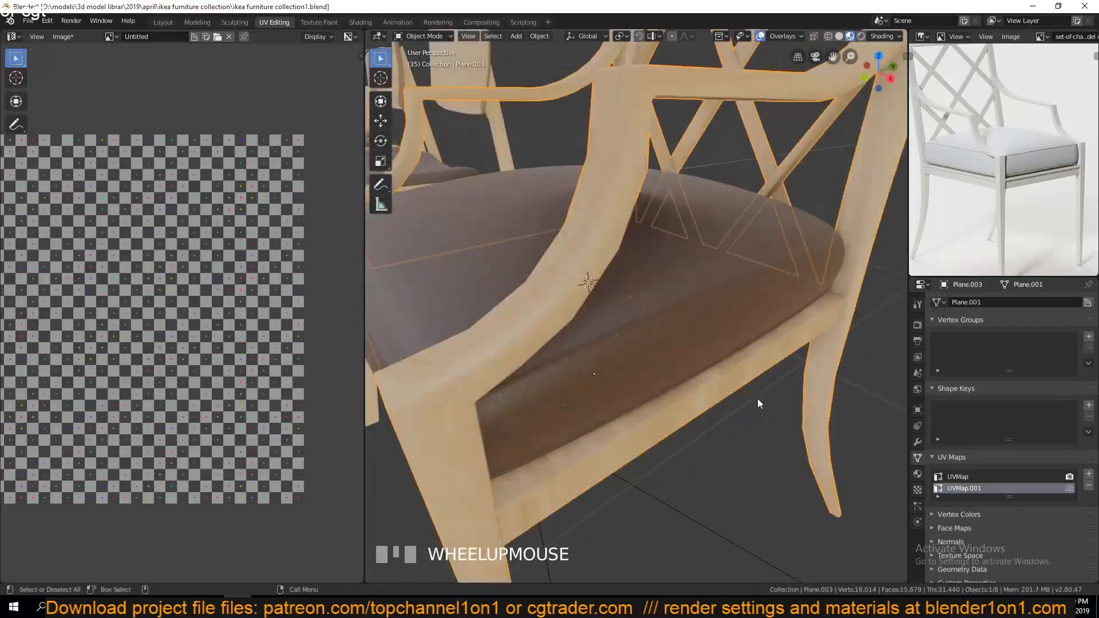
key("grave")
scroll(787, 414, "down", 10)
key("a")
key("a")
key("grave")
middle_click_drag(740, 402, 714, 422)
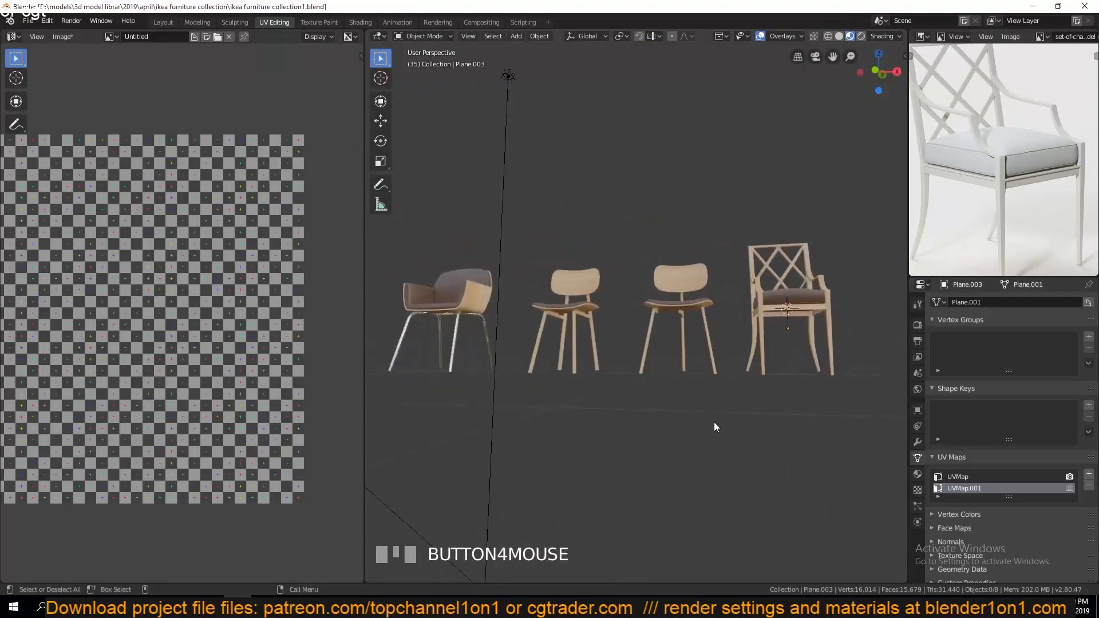